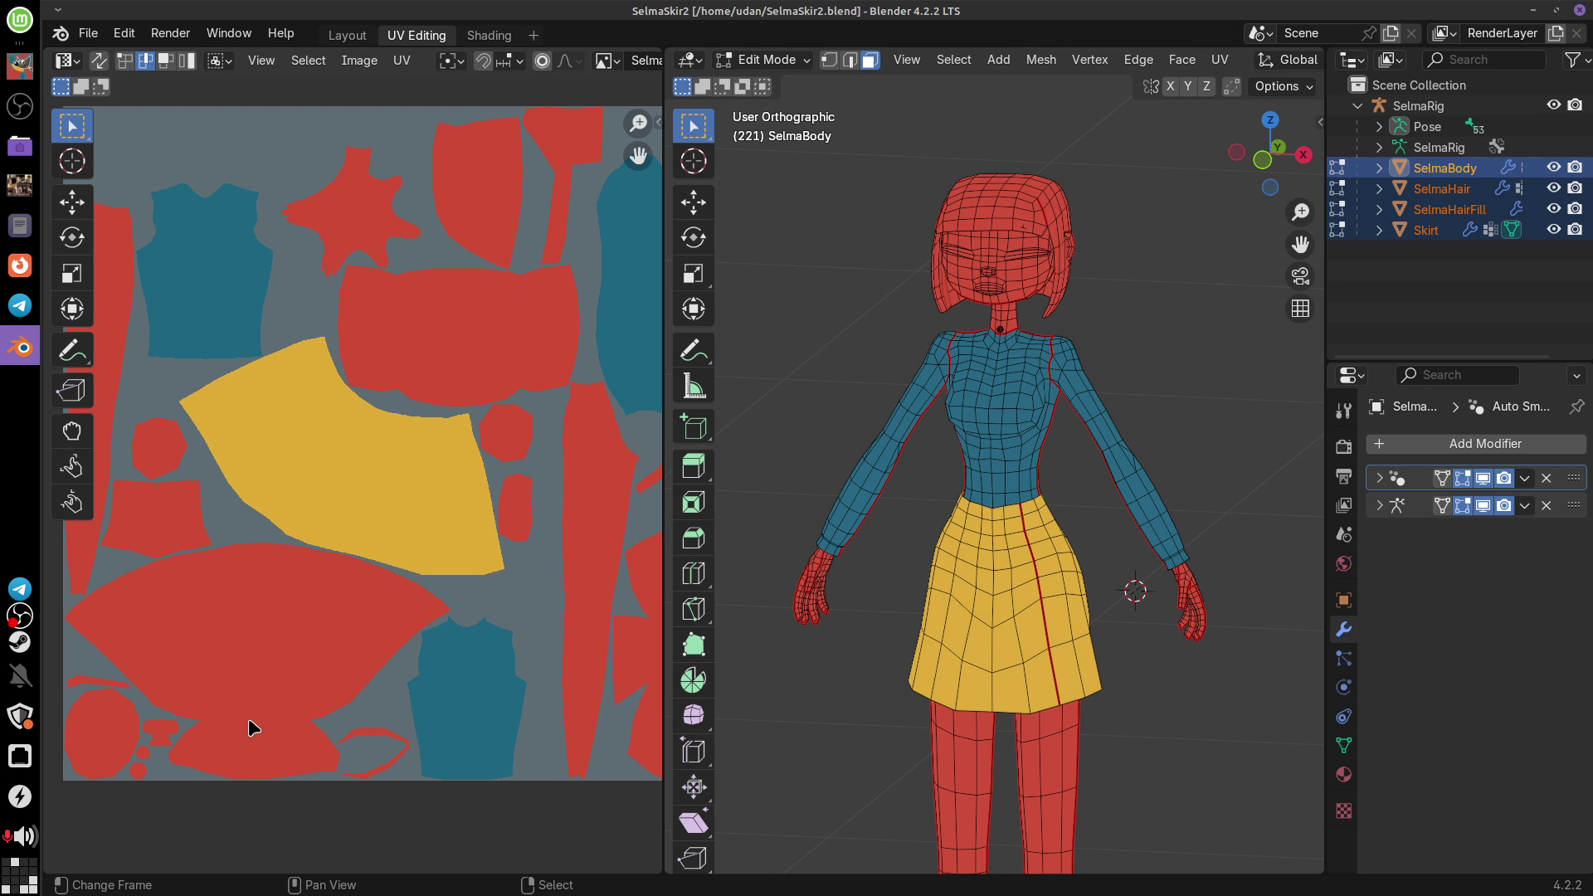
Step: Switch to GIMP to check the flat-colour SelmaColor texture and return to Blender
left_click(20, 66)
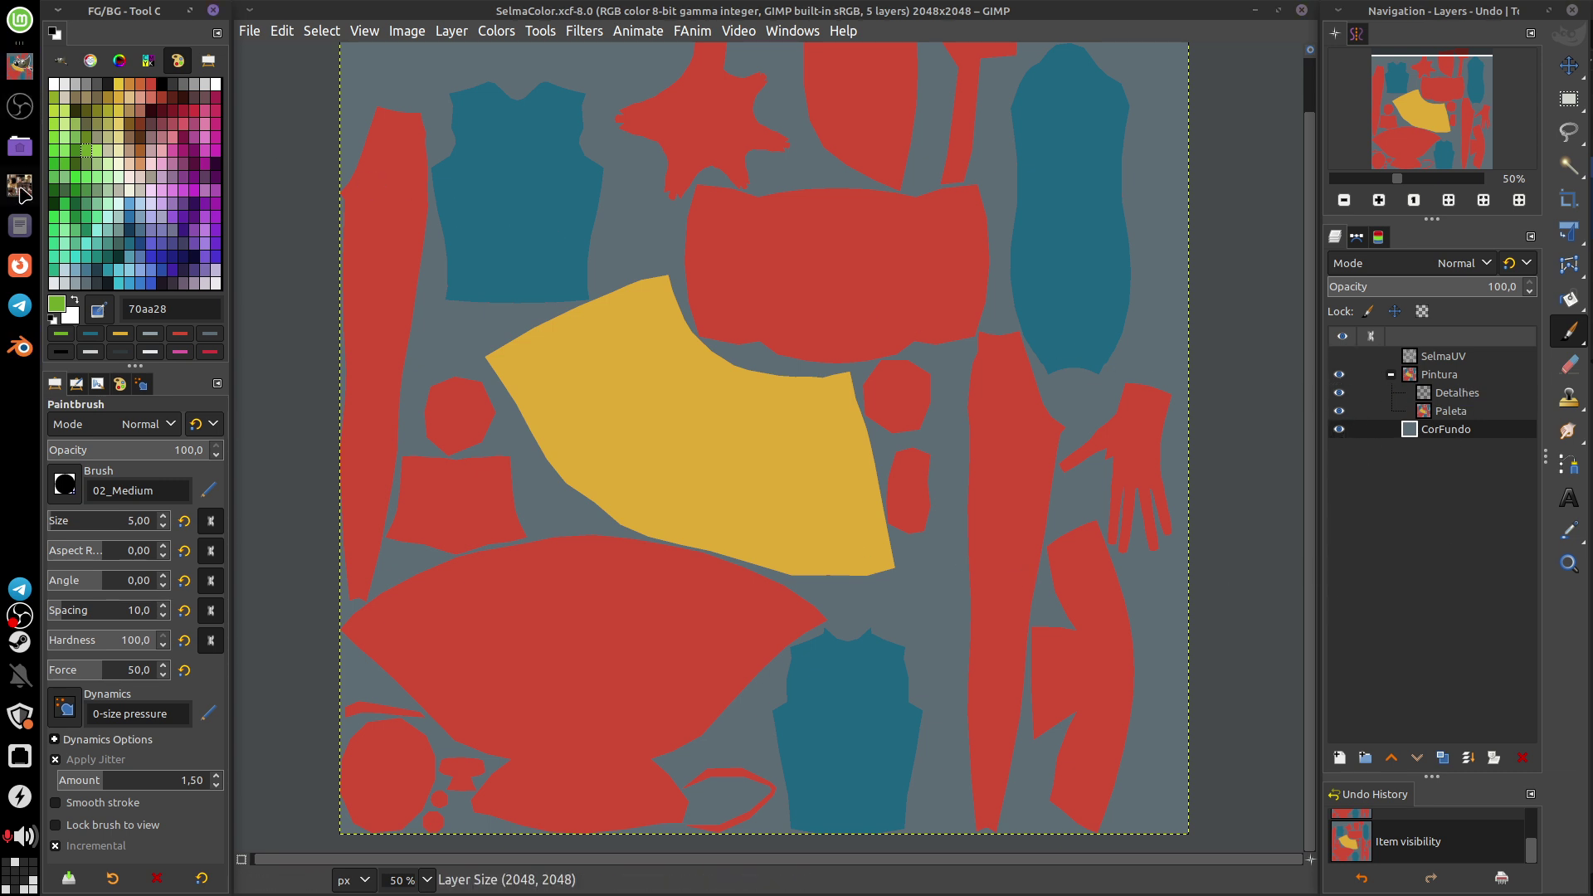
left_click(30, 340)
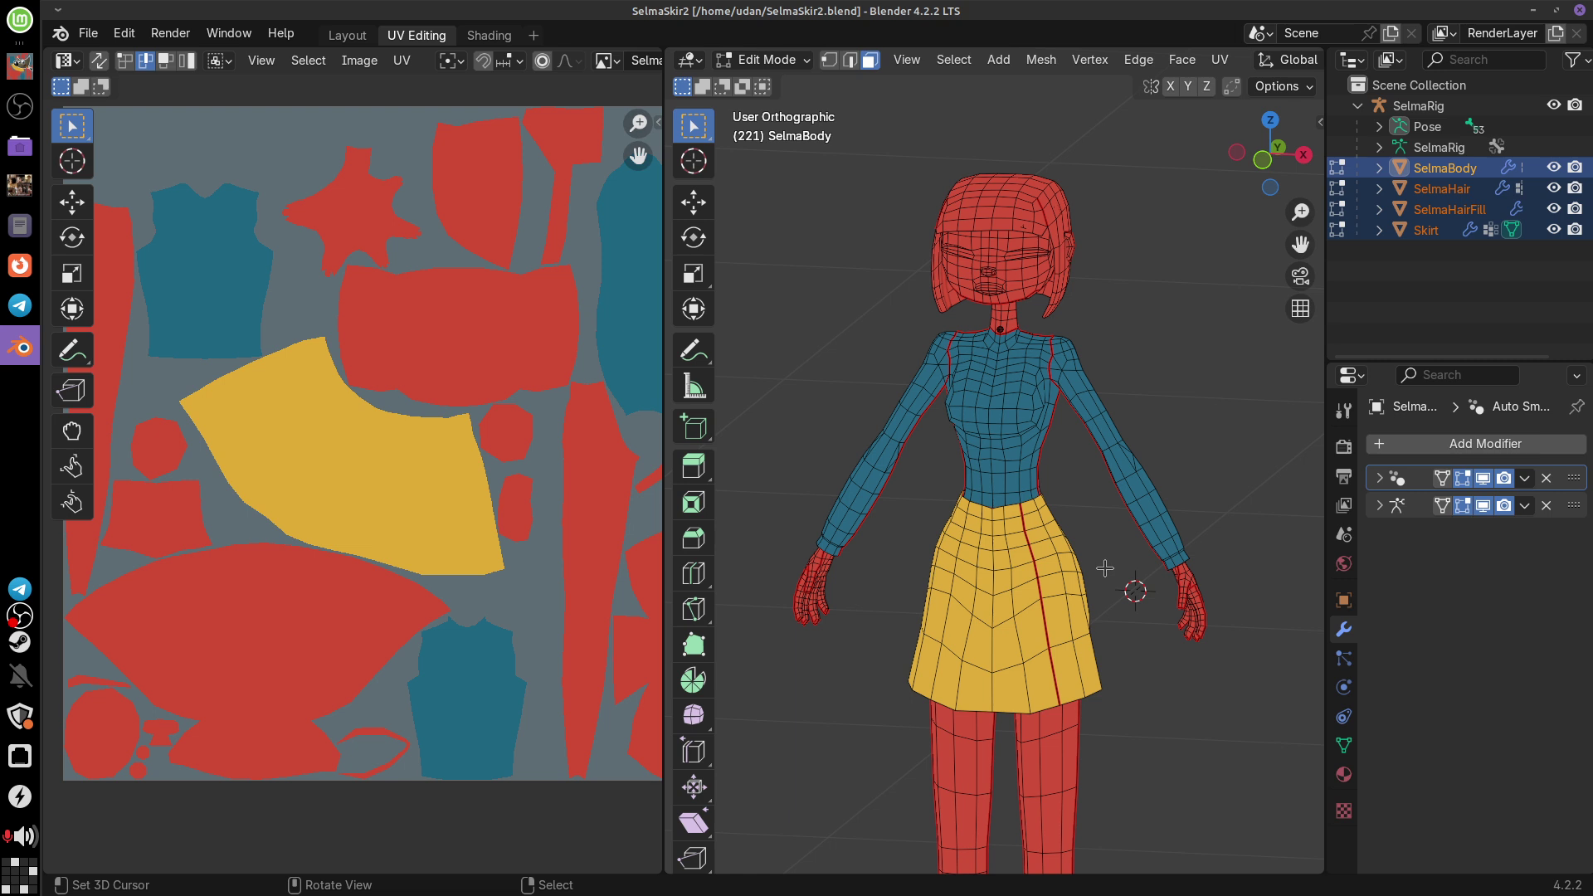
Step: Switch to the Layout workspace and examine the character's head and torso from several angles, finishing in the front view
left_click(347, 35)
middle_click_drag(835, 434, 999, 451)
scroll(932, 537, "up", 2)
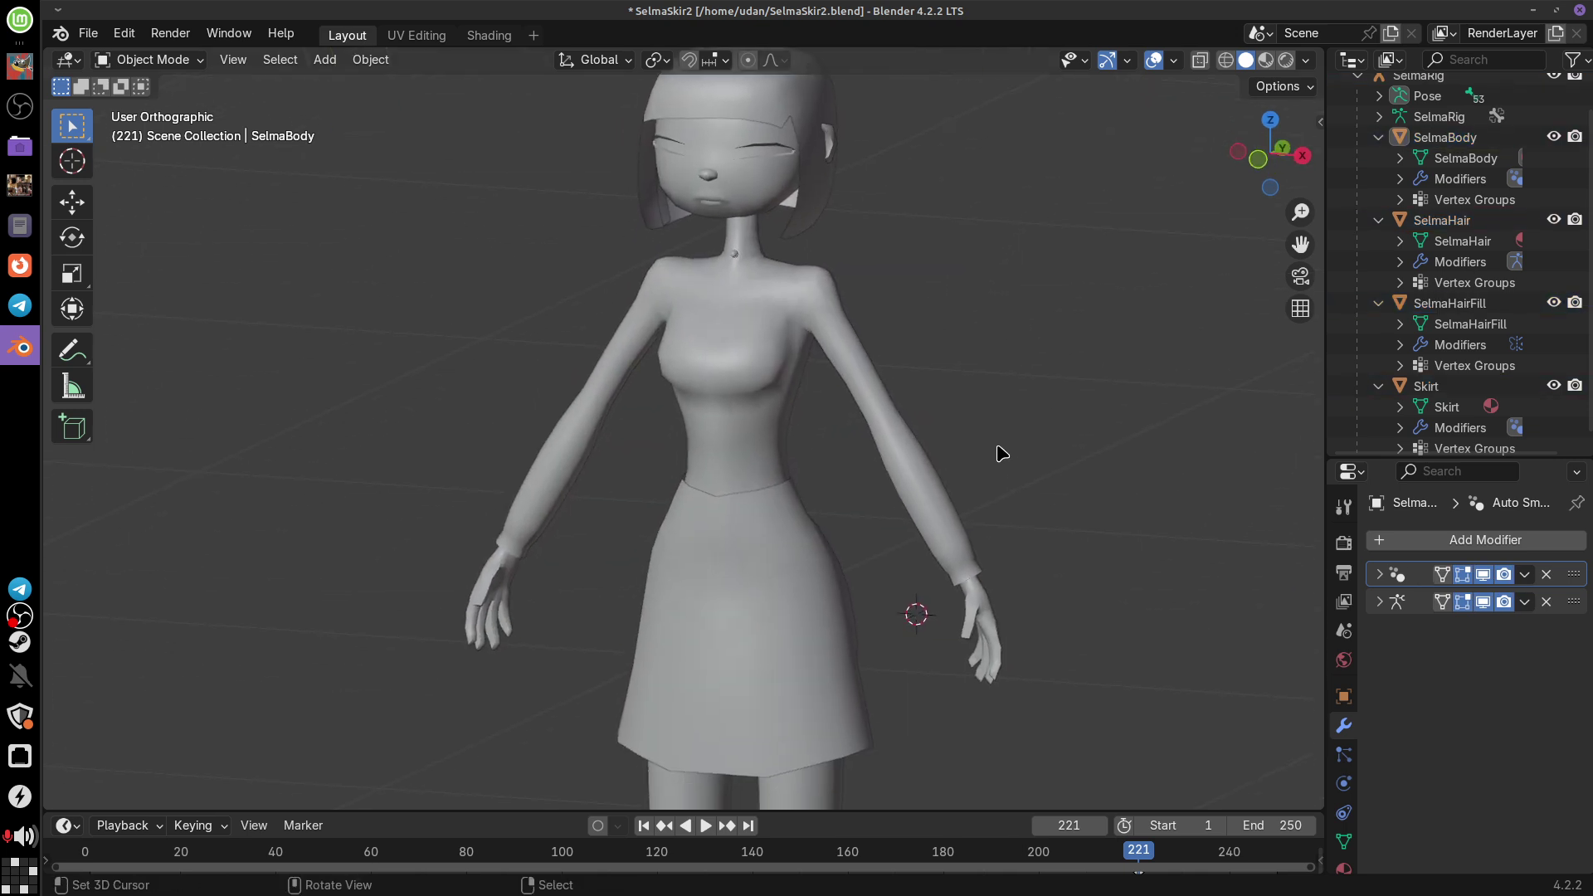
middle_click_drag(921, 295, 918, 391)
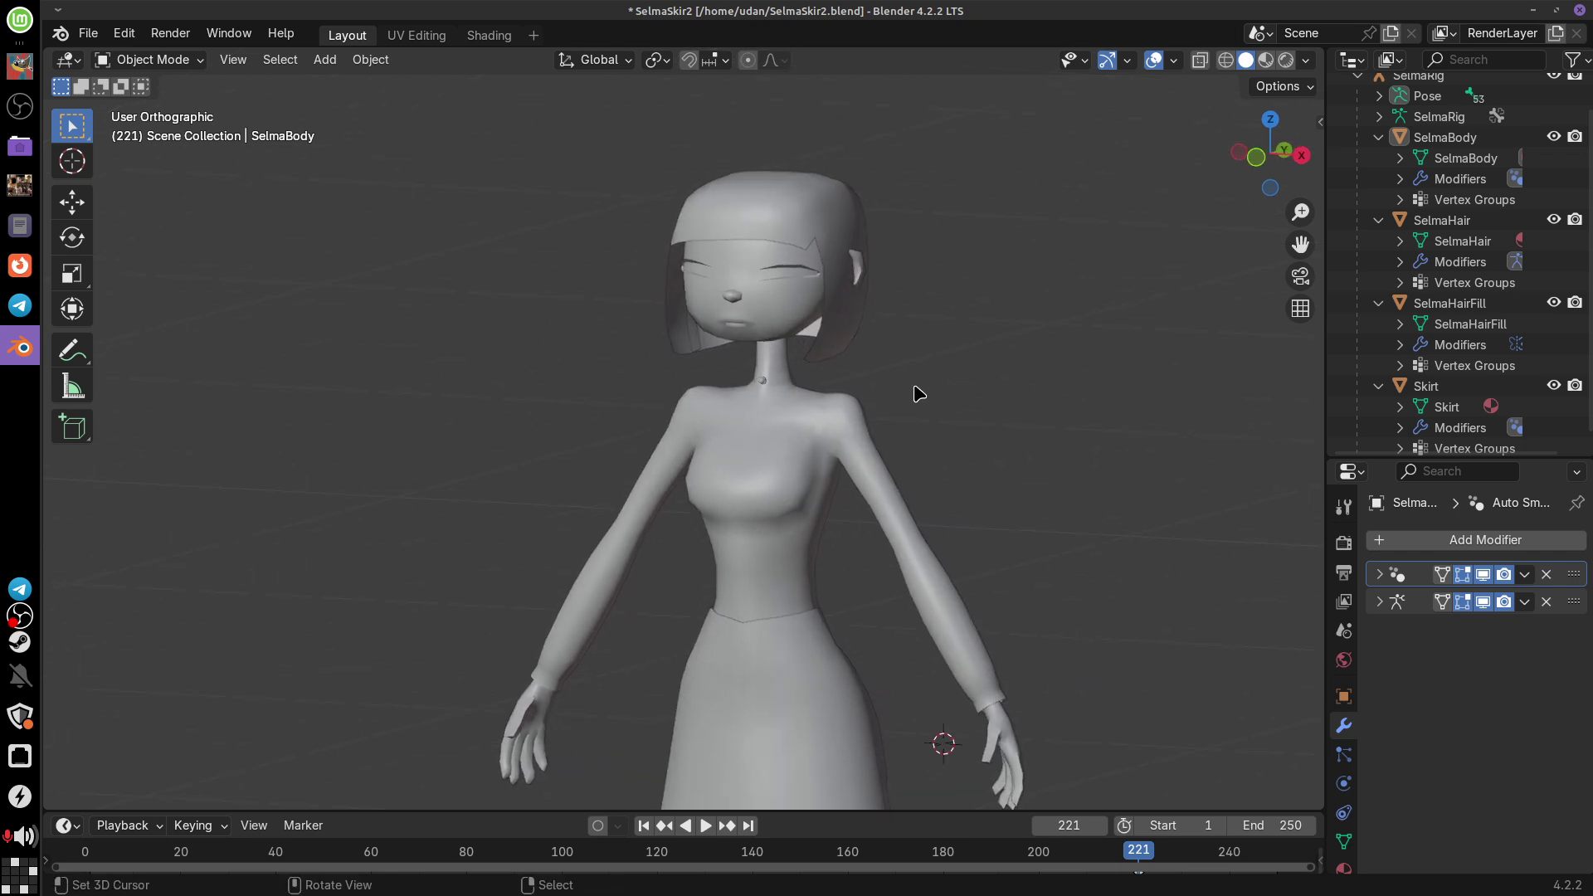
scroll(918, 389, "up", 2)
middle_click_drag(935, 337, 906, 438)
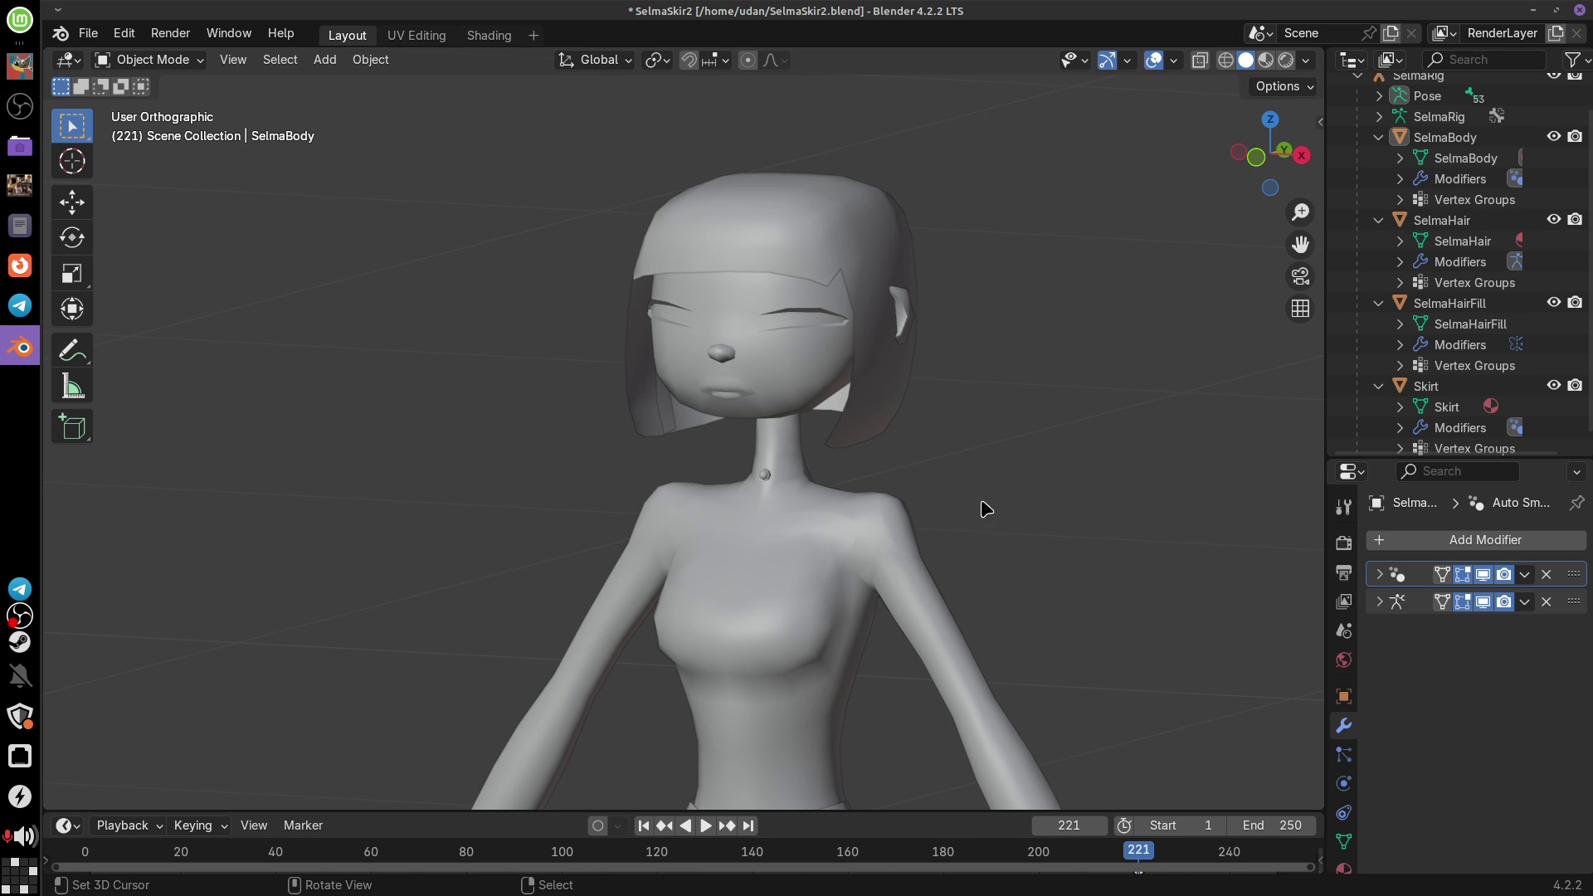
middle_click_drag(985, 509, 961, 411)
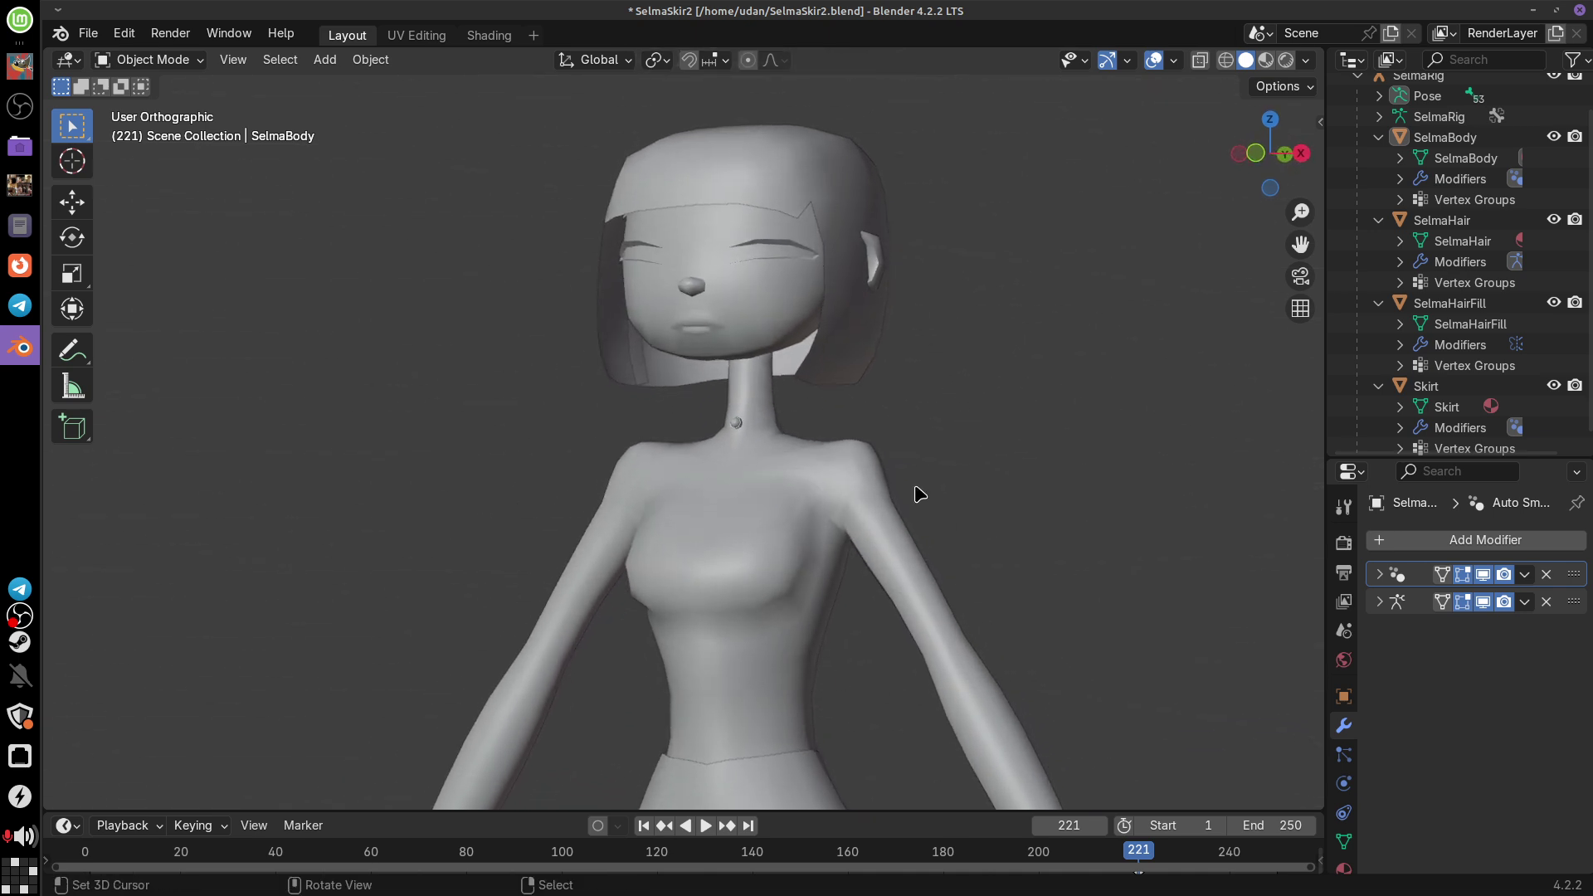
middle_click_drag(831, 477, 909, 529)
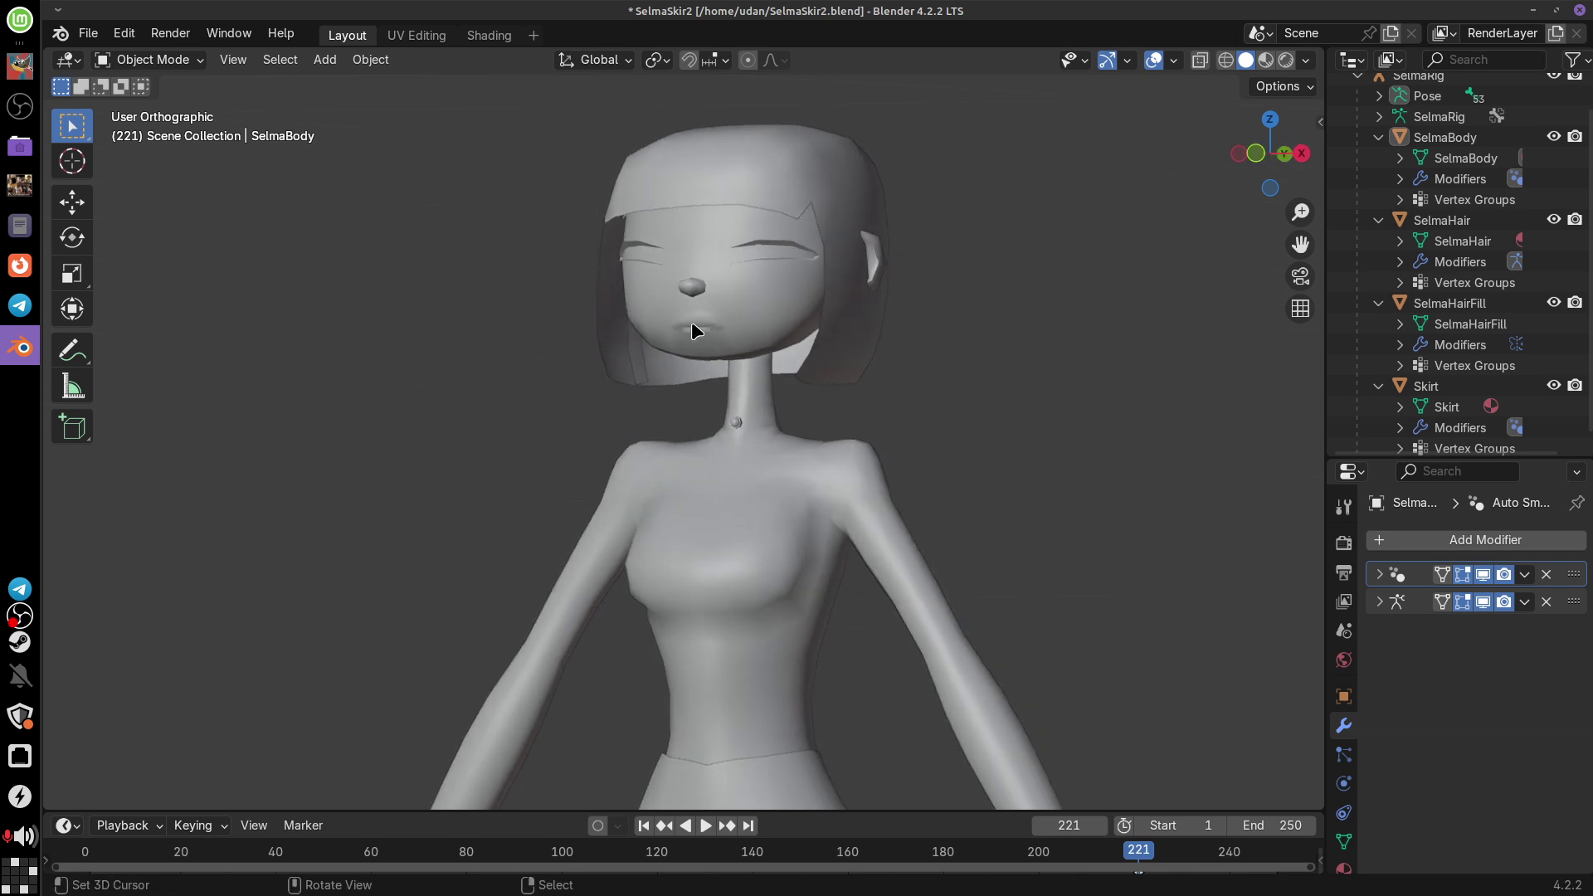
middle_click_drag(795, 211, 970, 534)
key("KP_1")
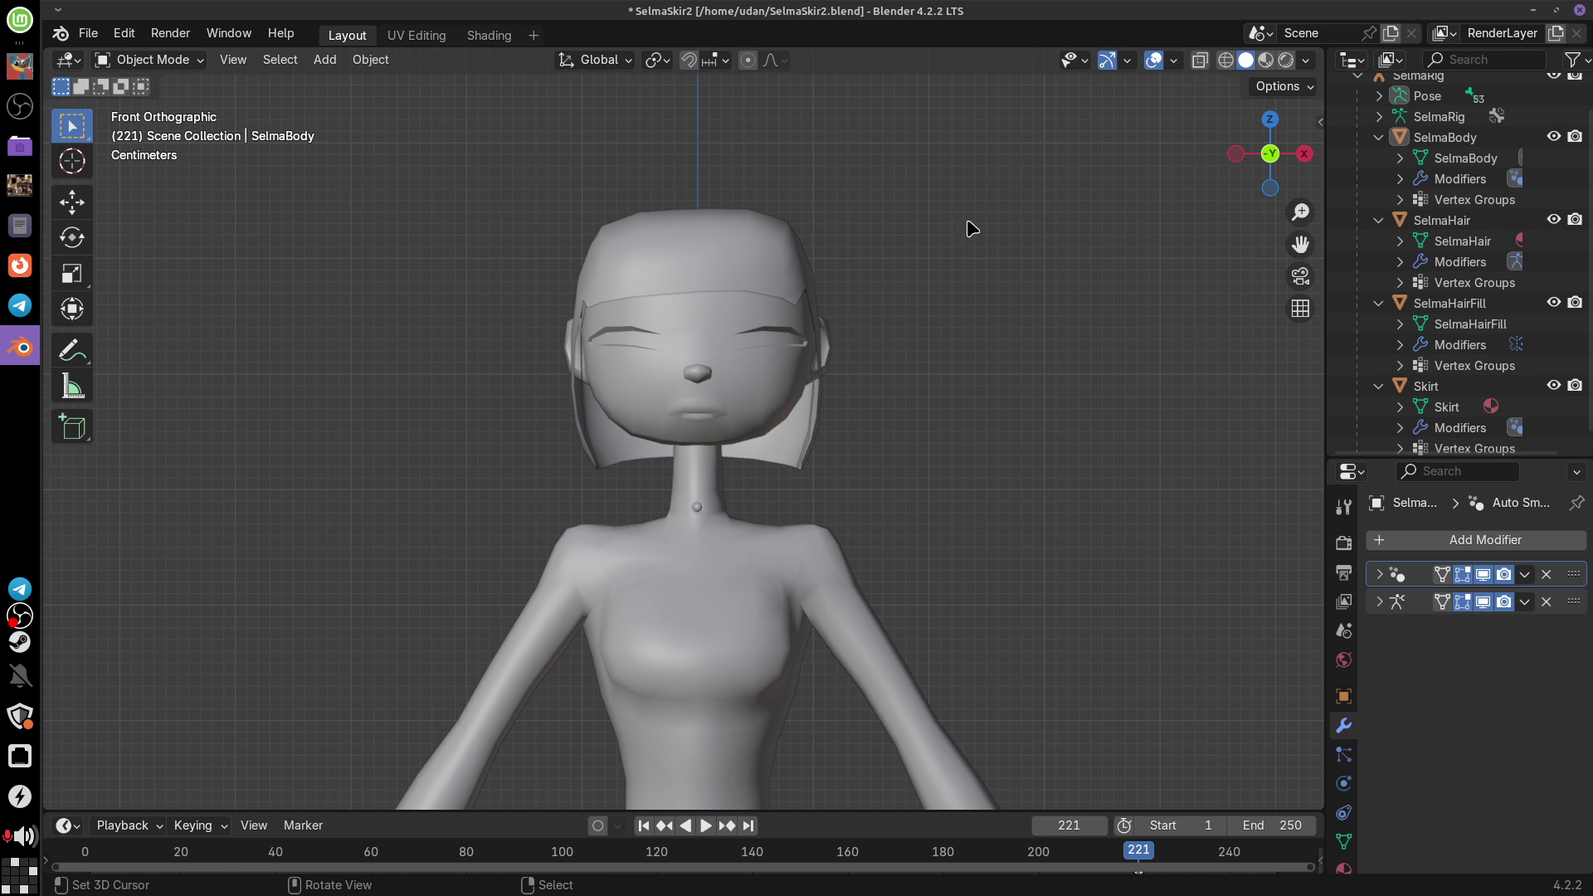
Step: Handwrite the annotation "BAKE" beside the head with an arrow down to "A.O." and "AMBIENT OCCLUSION"
left_click(947, 196)
mouse_move(947, 196)
left_mouse_down()
mouse_move(980, 237)
mouse_move(1017, 219)
mouse_move(1031, 243)
mouse_move(1096, 239)
mouse_move(1092, 194)
left_mouse_up()
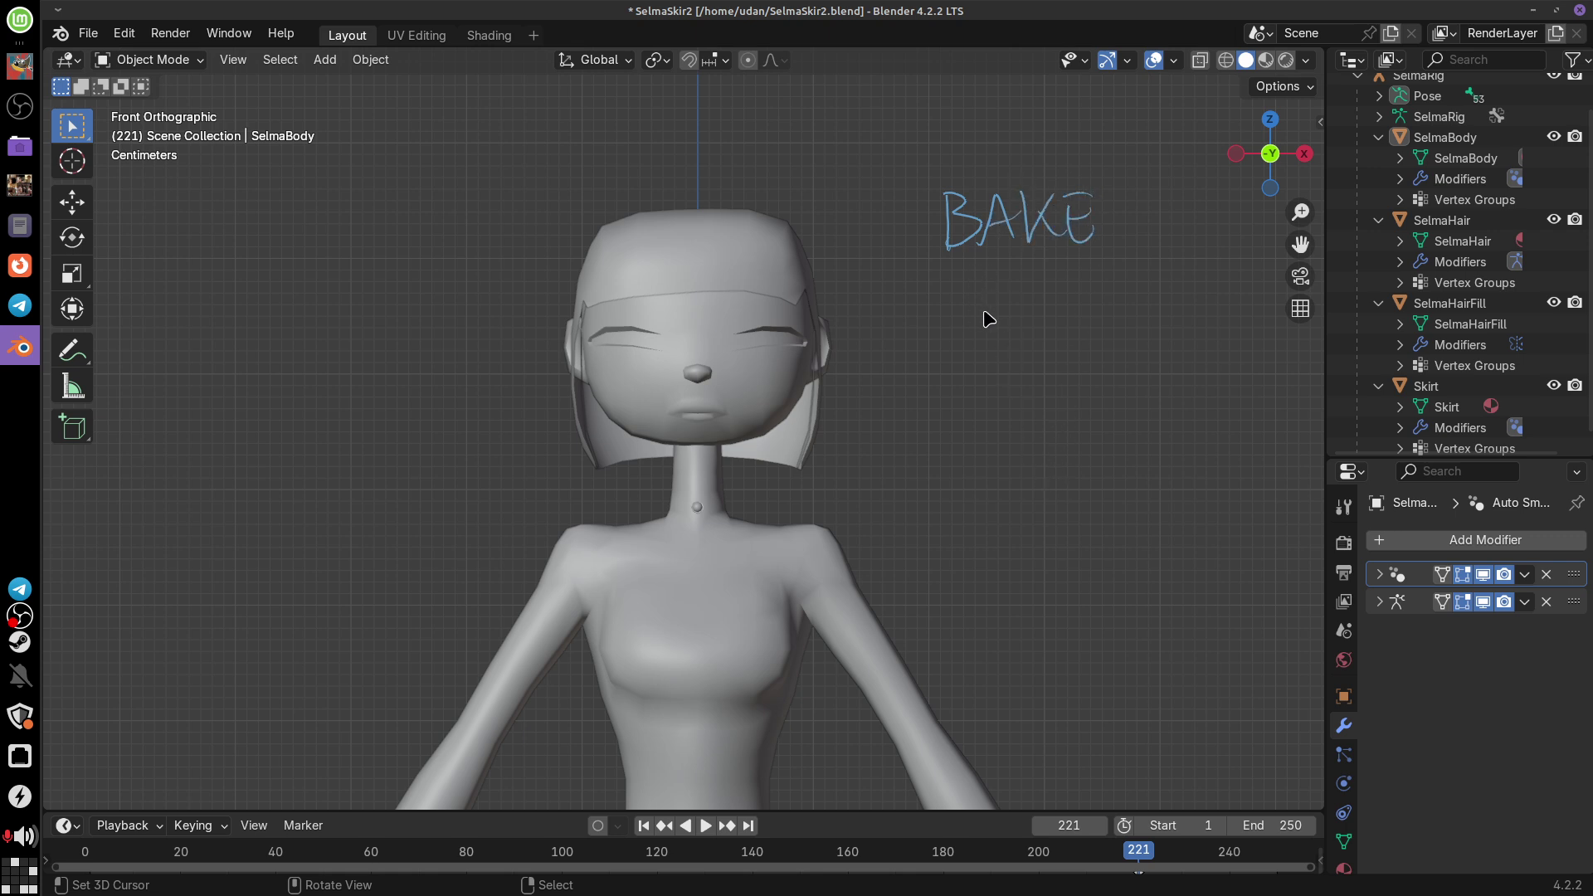
left_click_drag(1009, 277, 1014, 327)
left_click_drag(1005, 309, 1023, 304)
mouse_move(962, 409)
left_mouse_down()
mouse_move(971, 385)
mouse_move(994, 404)
left_mouse_up()
left_click_drag(975, 392, 1056, 359)
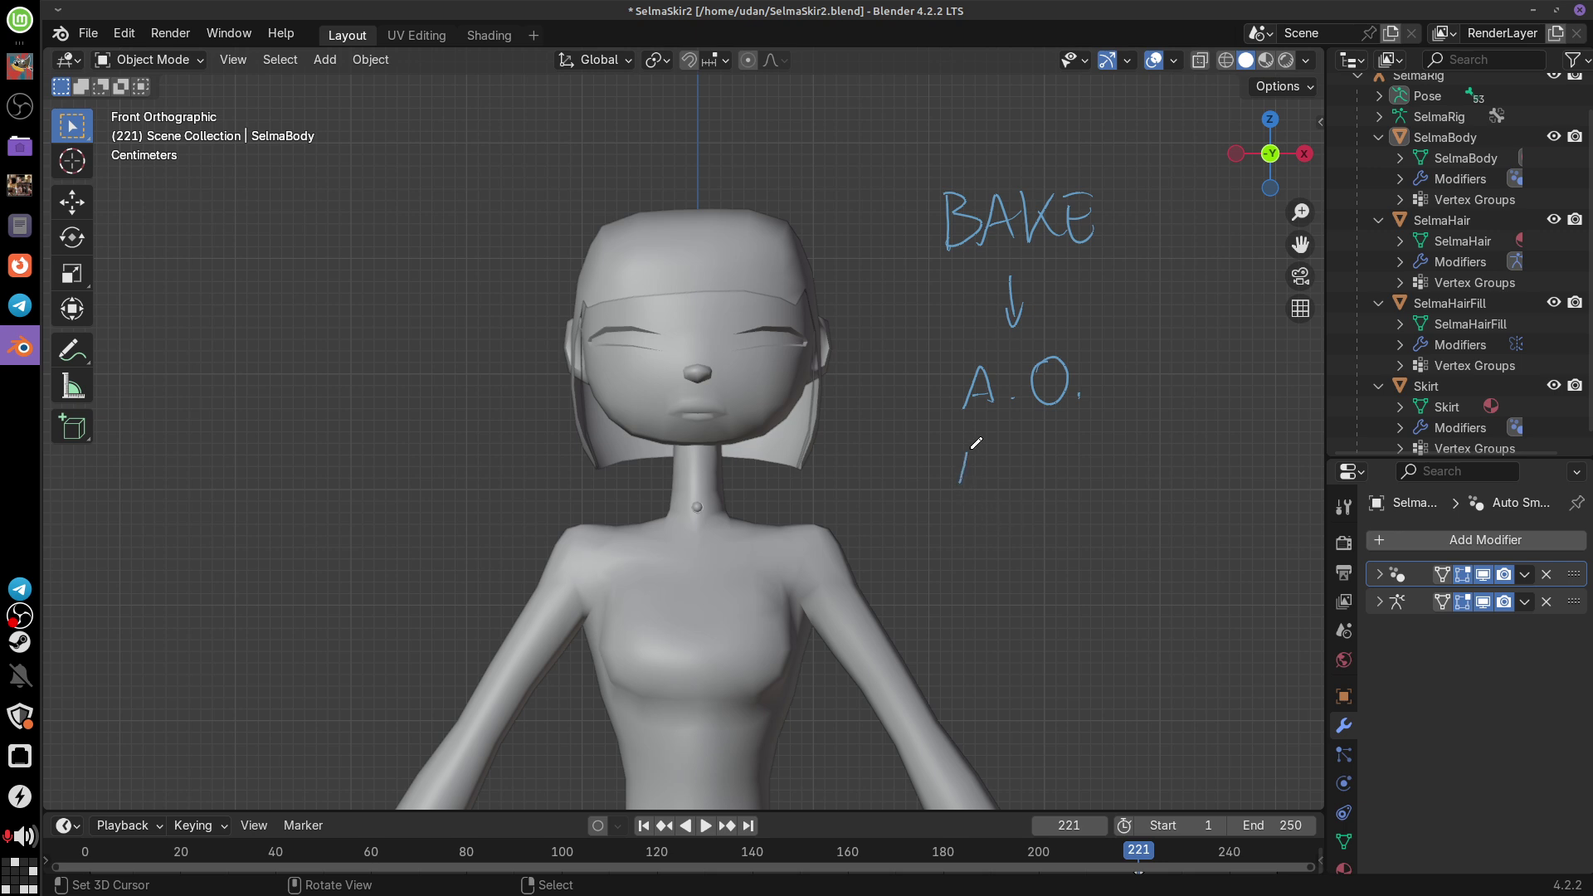
mouse_move(976, 443)
left_mouse_down()
mouse_move(1044, 461)
mouse_move(1104, 484)
mouse_move(1106, 460)
mouse_move(1124, 476)
mouse_move(1166, 456)
left_mouse_up()
mouse_move(1008, 516)
left_mouse_down()
mouse_move(1067, 534)
mouse_move(1209, 521)
left_mouse_up()
left_click_drag(1074, 510, 1070, 546)
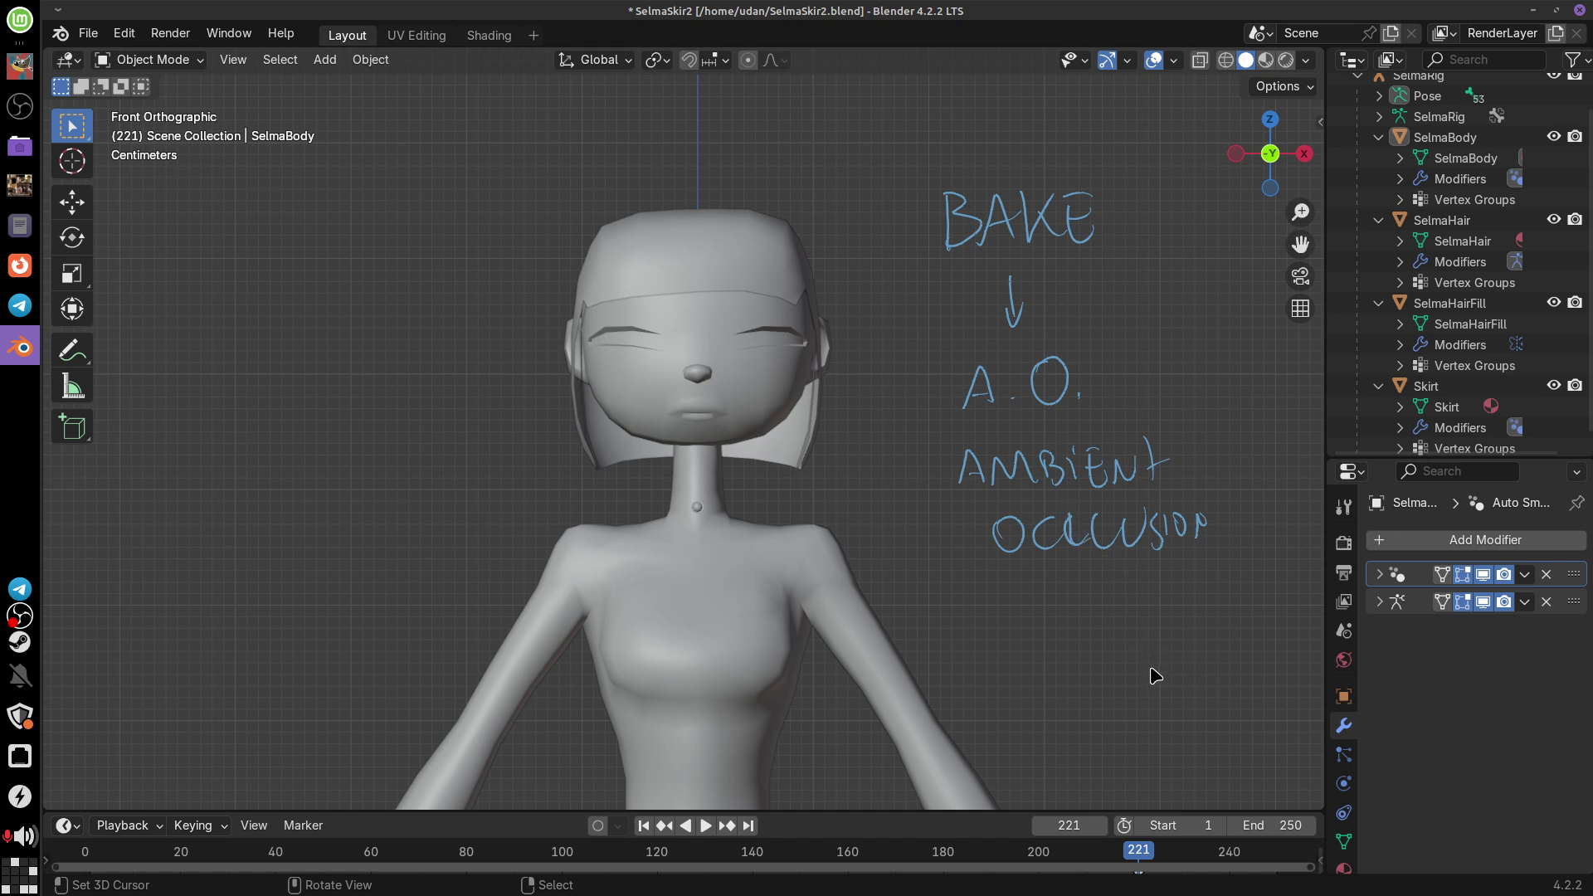
mouse_move(1079, 535)
right_mouse_down()
mouse_move(1070, 602)
mouse_move(1102, 507)
right_mouse_up()
left_click_drag(1101, 508, 1118, 541)
Step: Erase the handwritten bake and ambient occlusion notes beside the character
mouse_move(1211, 530)
right_mouse_down()
mouse_move(953, 523)
mouse_move(1135, 448)
right_mouse_up()
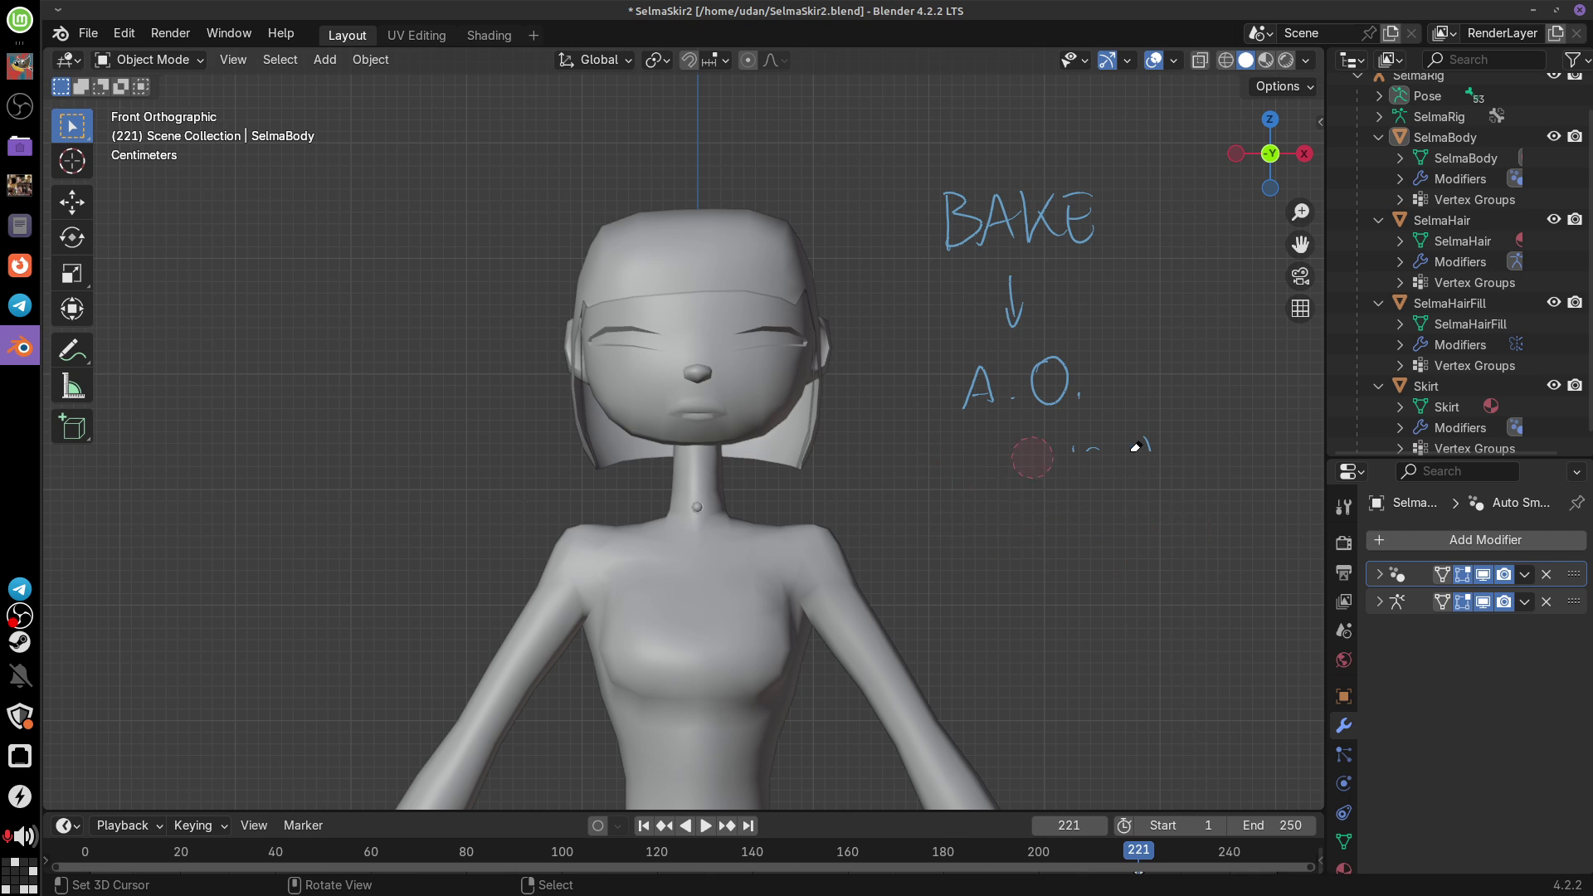
mouse_move(1032, 430)
right_mouse_down()
mouse_move(1172, 367)
mouse_move(975, 350)
mouse_move(986, 271)
mouse_move(941, 243)
mouse_move(980, 203)
right_mouse_up()
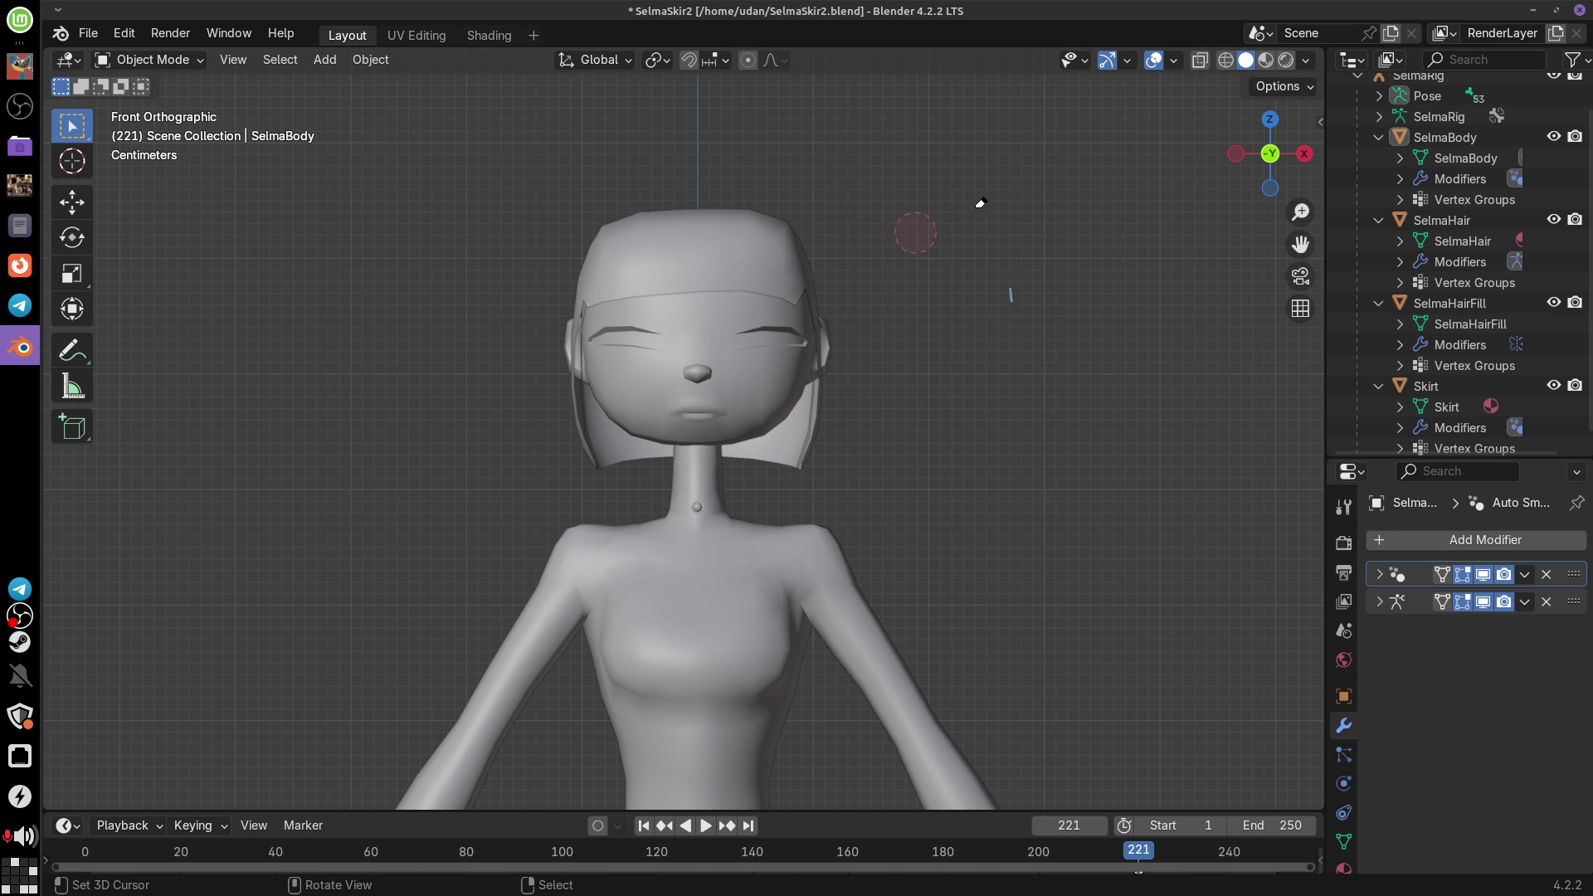
scroll(1048, 439, "down", 5)
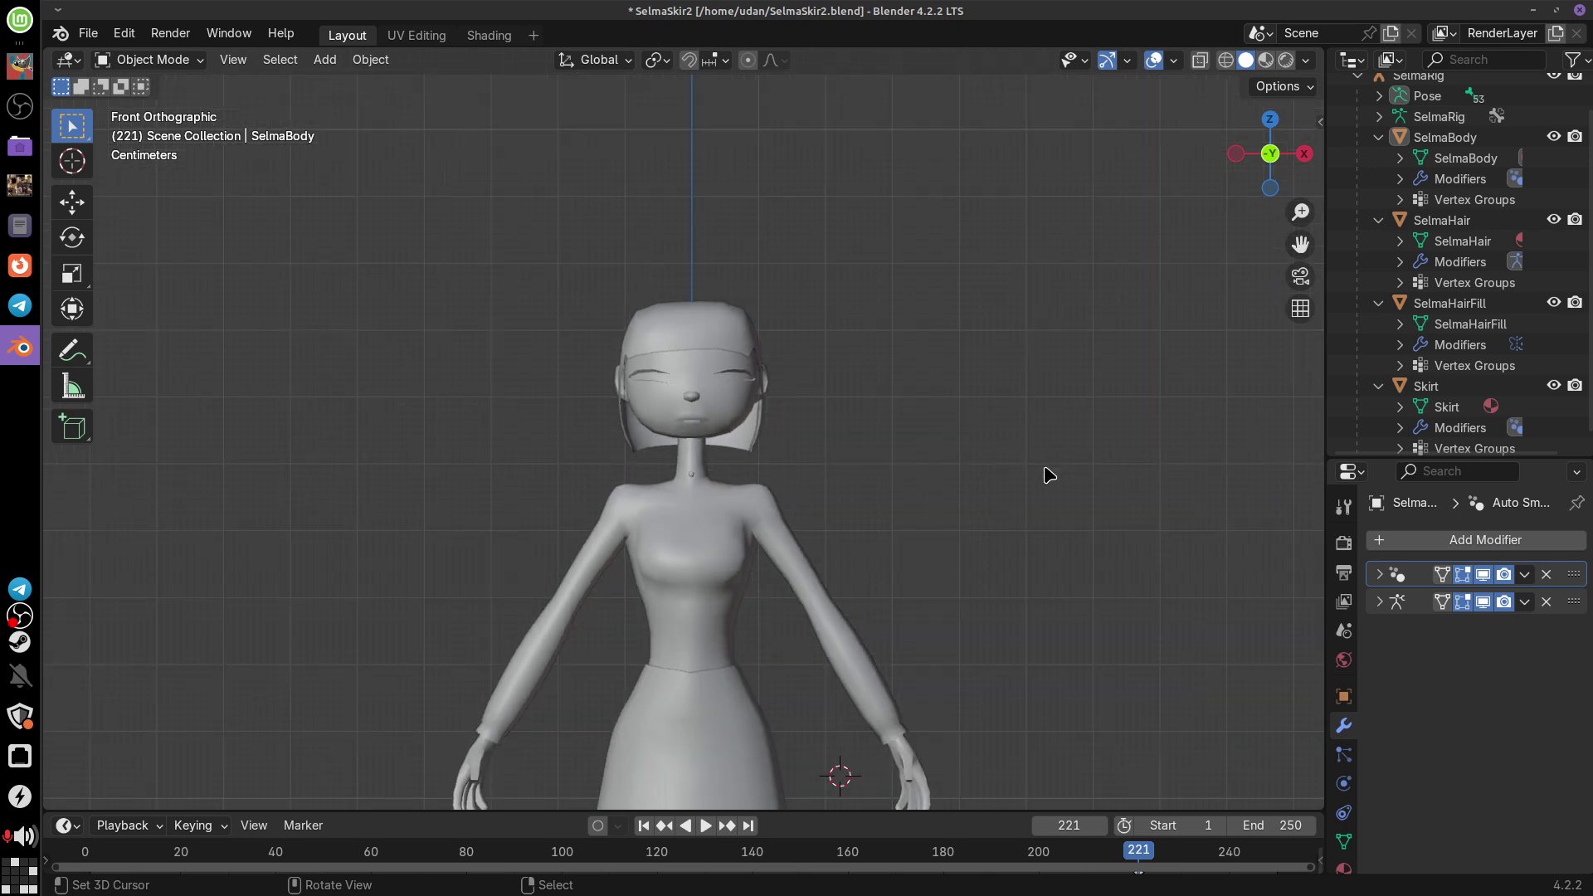
Step: Enlarge the Properties editor and display the World properties
middle_click_drag(901, 659, 923, 610, "shift")
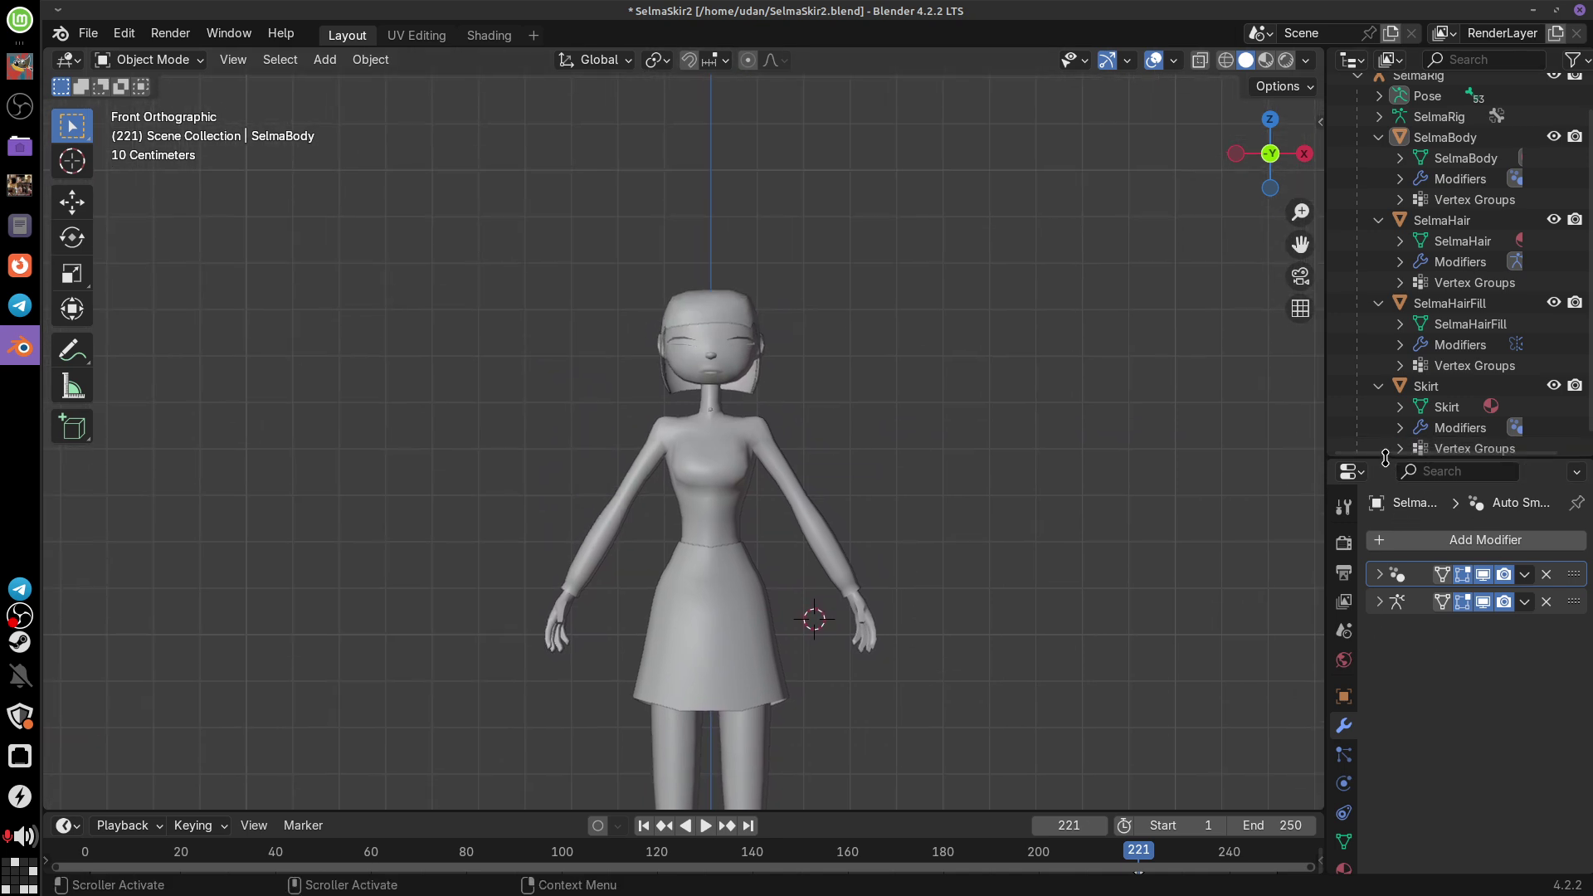
left_click_drag(1386, 458, 1388, 271)
left_click(1345, 473)
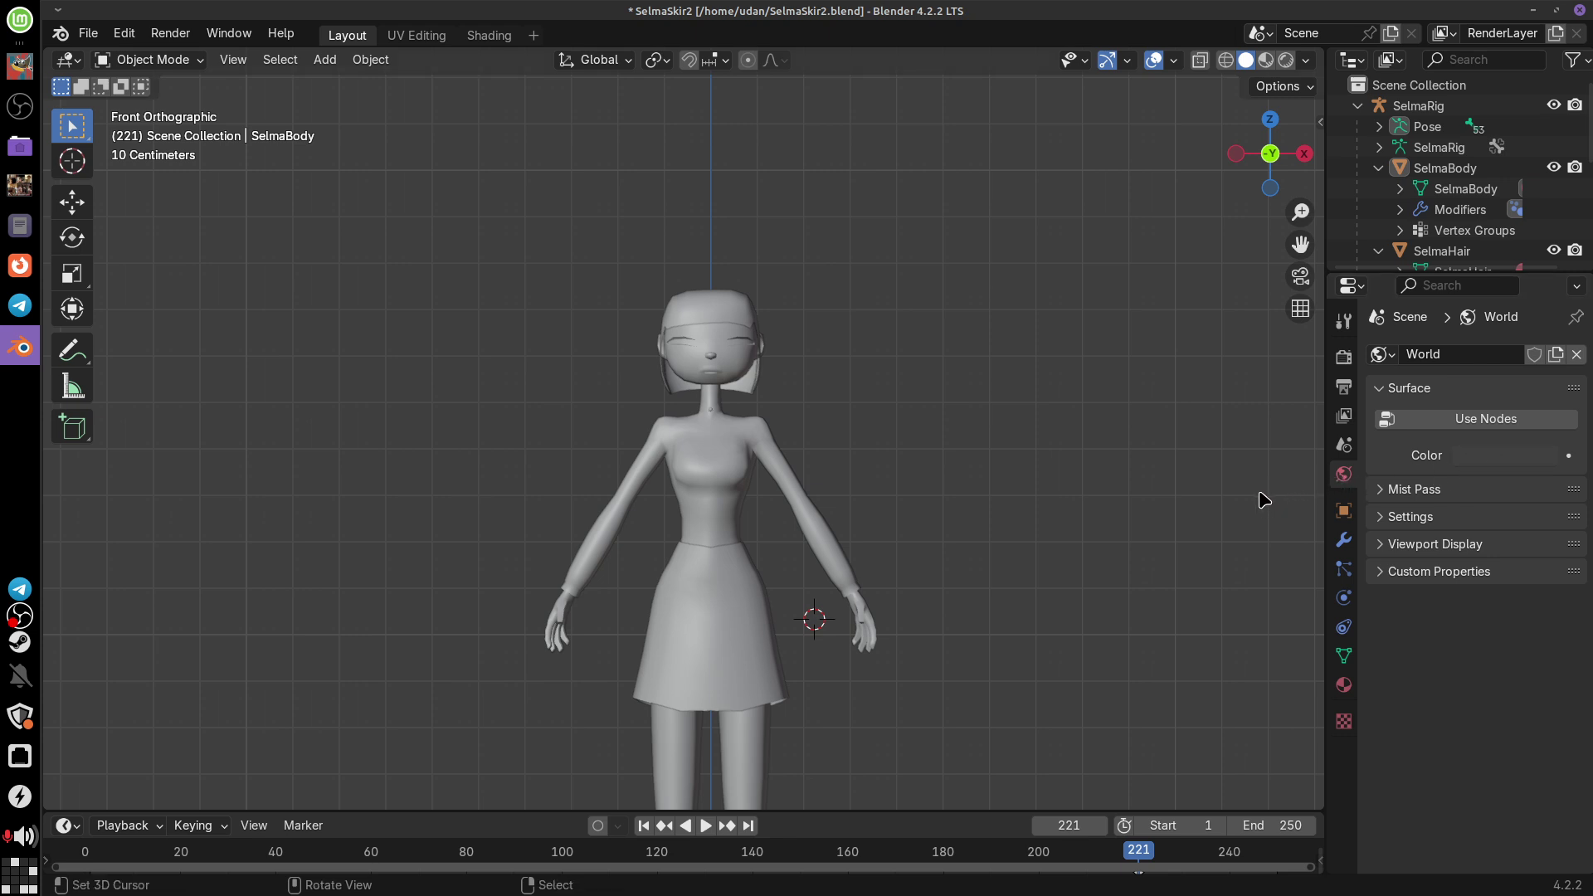
Step: Draw an annotation arrow pointing at the World properties and erase it
right_click(1297, 475, "shift")
left_click_drag(1234, 496, 1297, 496)
right_click_drag(1299, 496, 1264, 498)
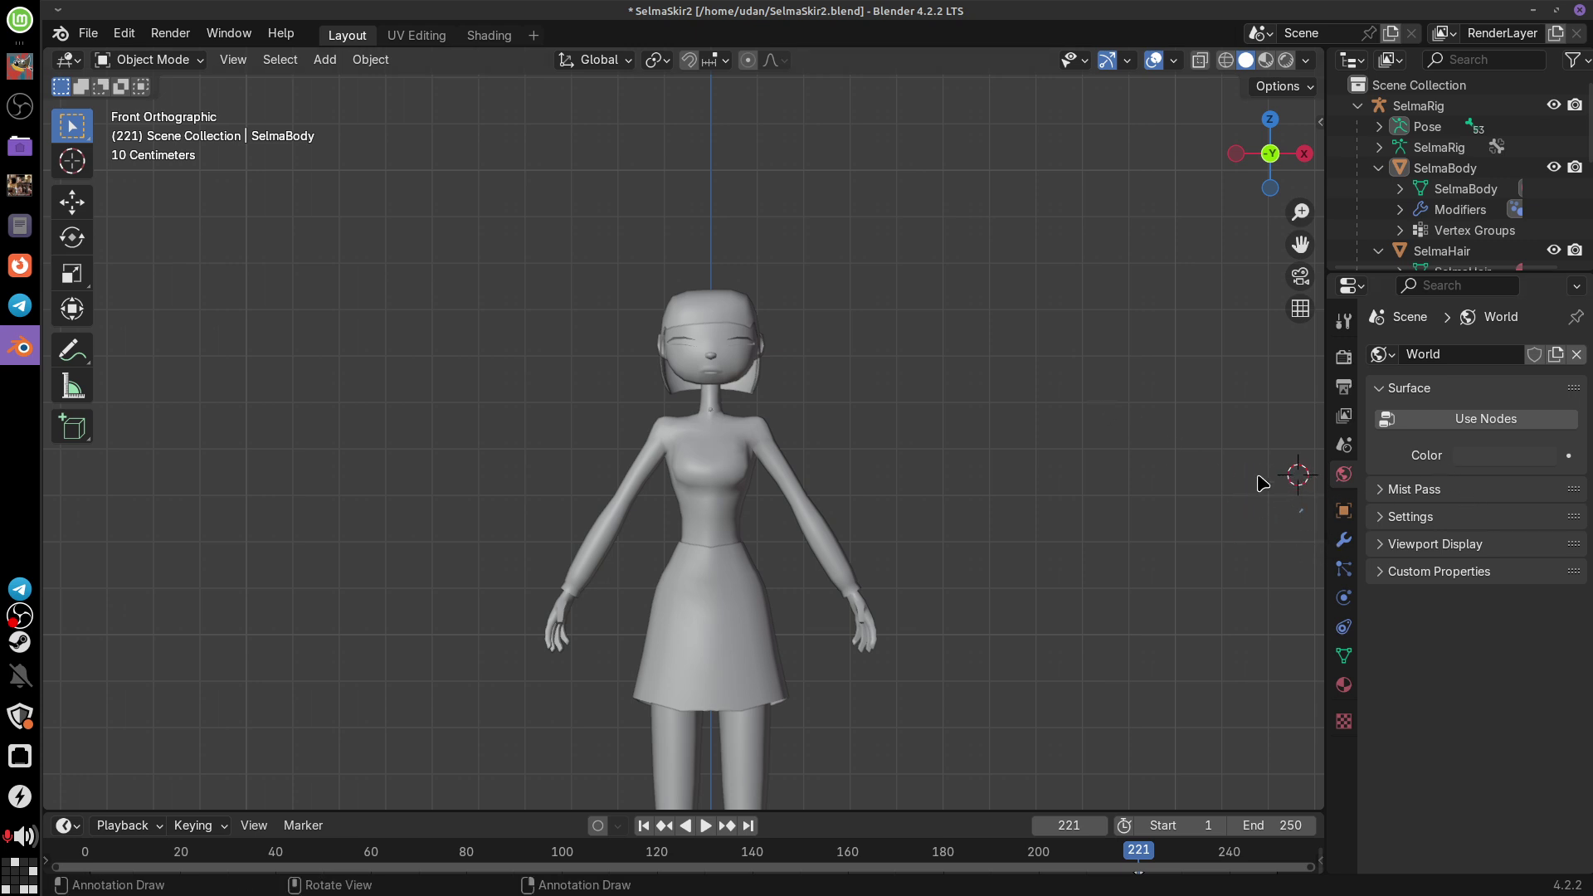
right_click(1228, 451, "shift")
left_click_drag(1220, 477, 1304, 490)
left_click(1487, 459)
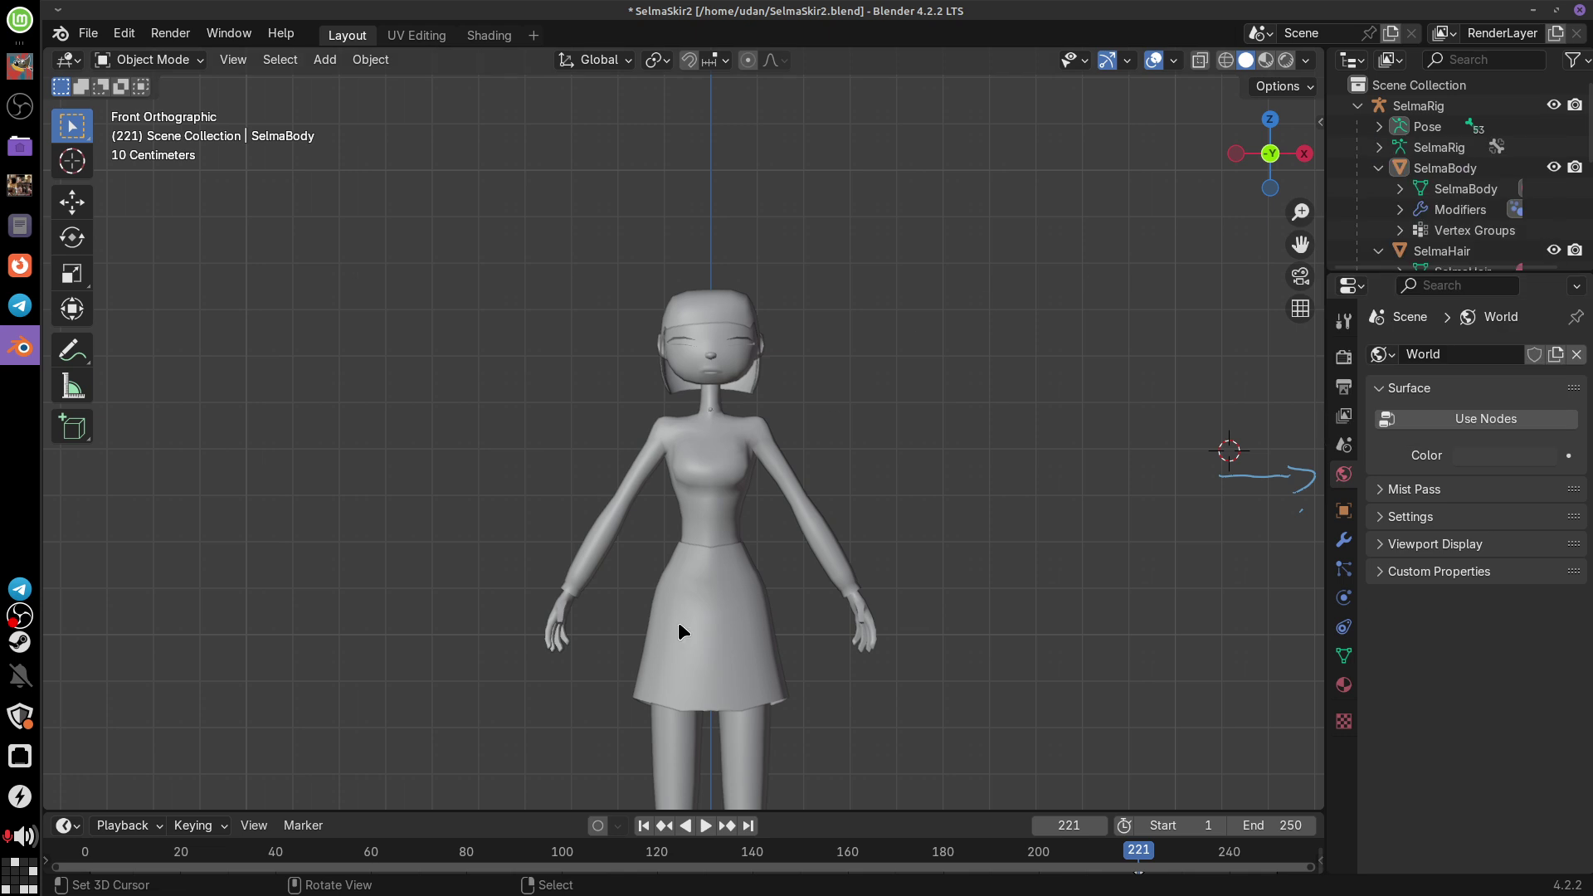
right_click_drag(1212, 468, 1305, 488)
Step: Show the viewport in rendered shading and lighten the World surface colour to a brighter grey
left_click(1285, 59)
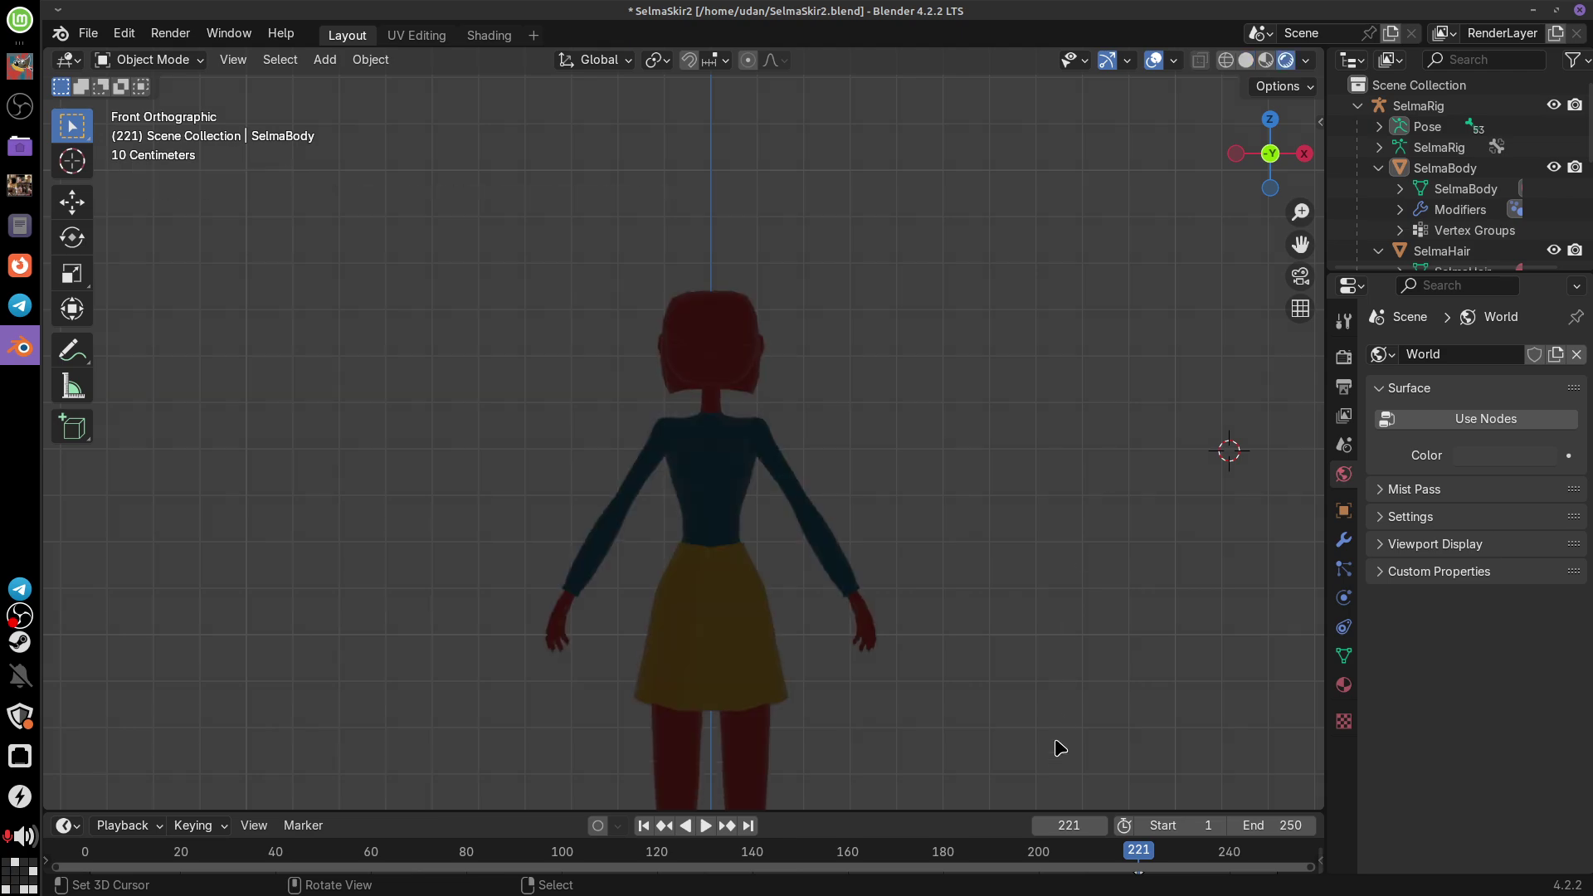
left_click(1498, 458)
mouse_move(1537, 284)
left_mouse_down()
mouse_move(1537, 166)
mouse_move(1529, 301)
mouse_move(1535, 166)
mouse_move(1527, 274)
left_mouse_up()
left_click(1510, 462)
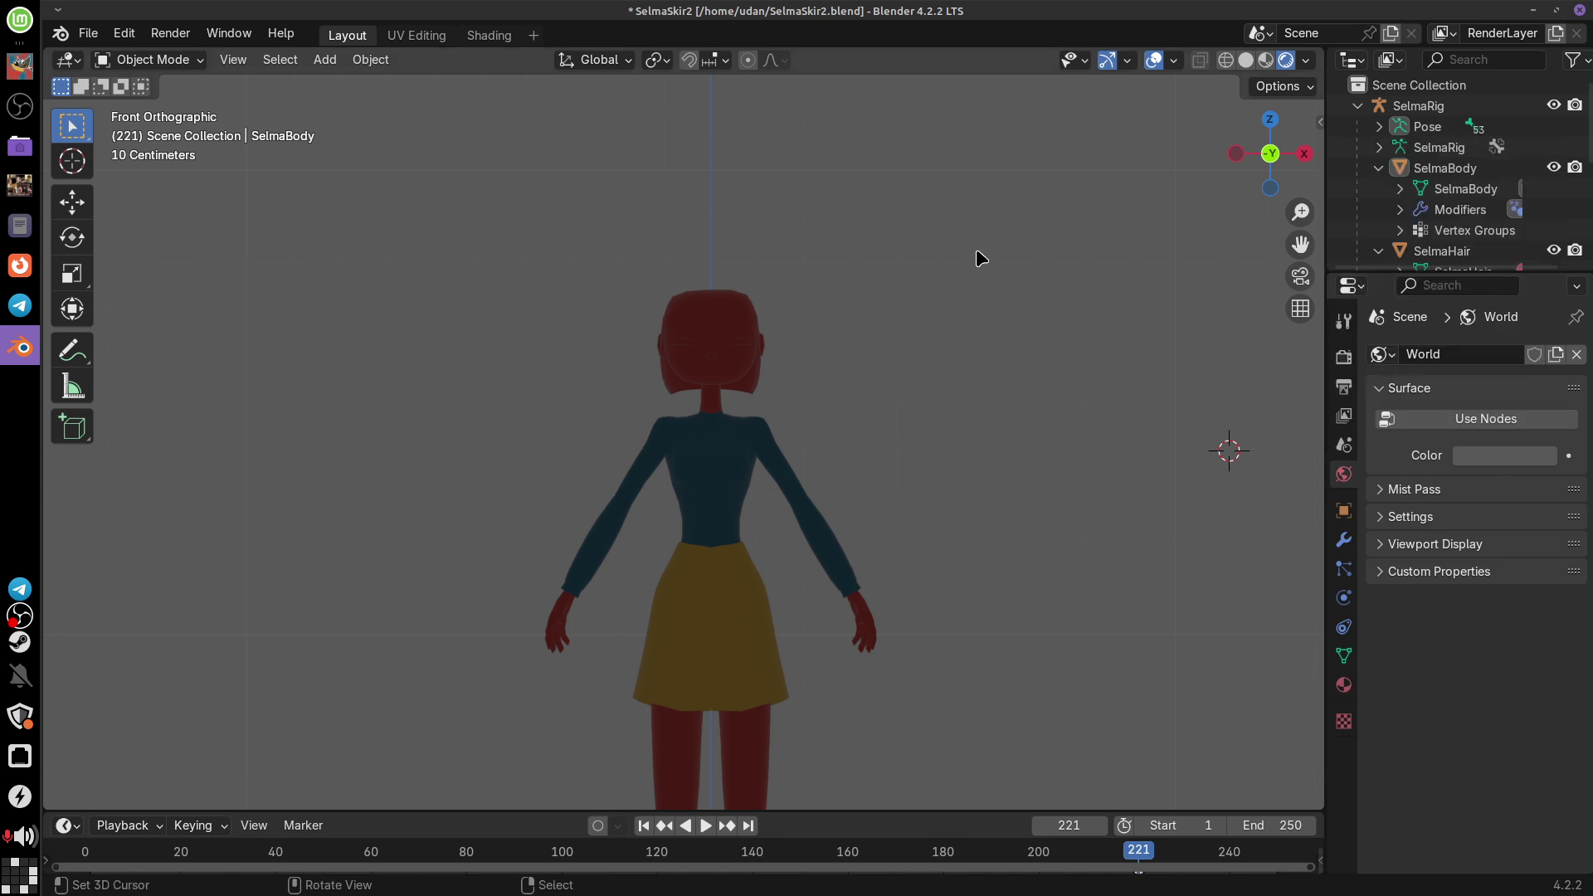
Step: Draw annotation arrows around the character pointing inward to illustrate ambient light arriving from every direction
mouse_move(987, 222)
left_mouse_down()
mouse_move(873, 314)
mouse_move(872, 363)
left_mouse_up()
mouse_move(408, 211)
left_mouse_down()
mouse_move(506, 352)
mouse_move(566, 378)
left_mouse_up()
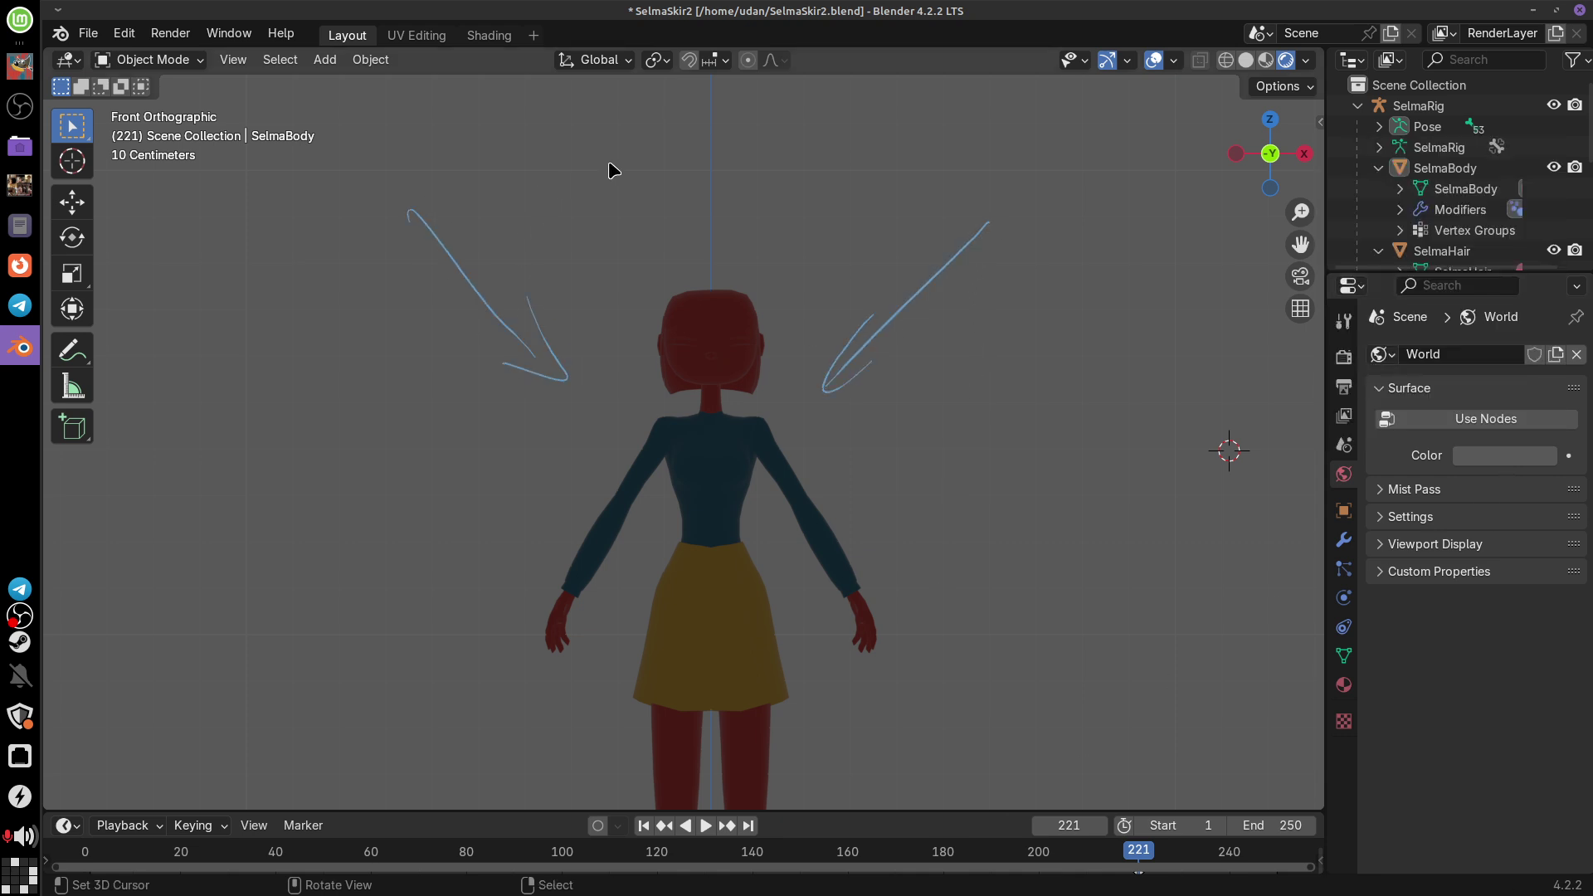
left_click_drag(691, 123, 702, 257)
mouse_move(686, 220)
left_mouse_down()
mouse_move(690, 235)
mouse_move(718, 217)
left_mouse_up()
left_click_drag(1010, 633, 905, 533)
left_click_drag(931, 590, 943, 569)
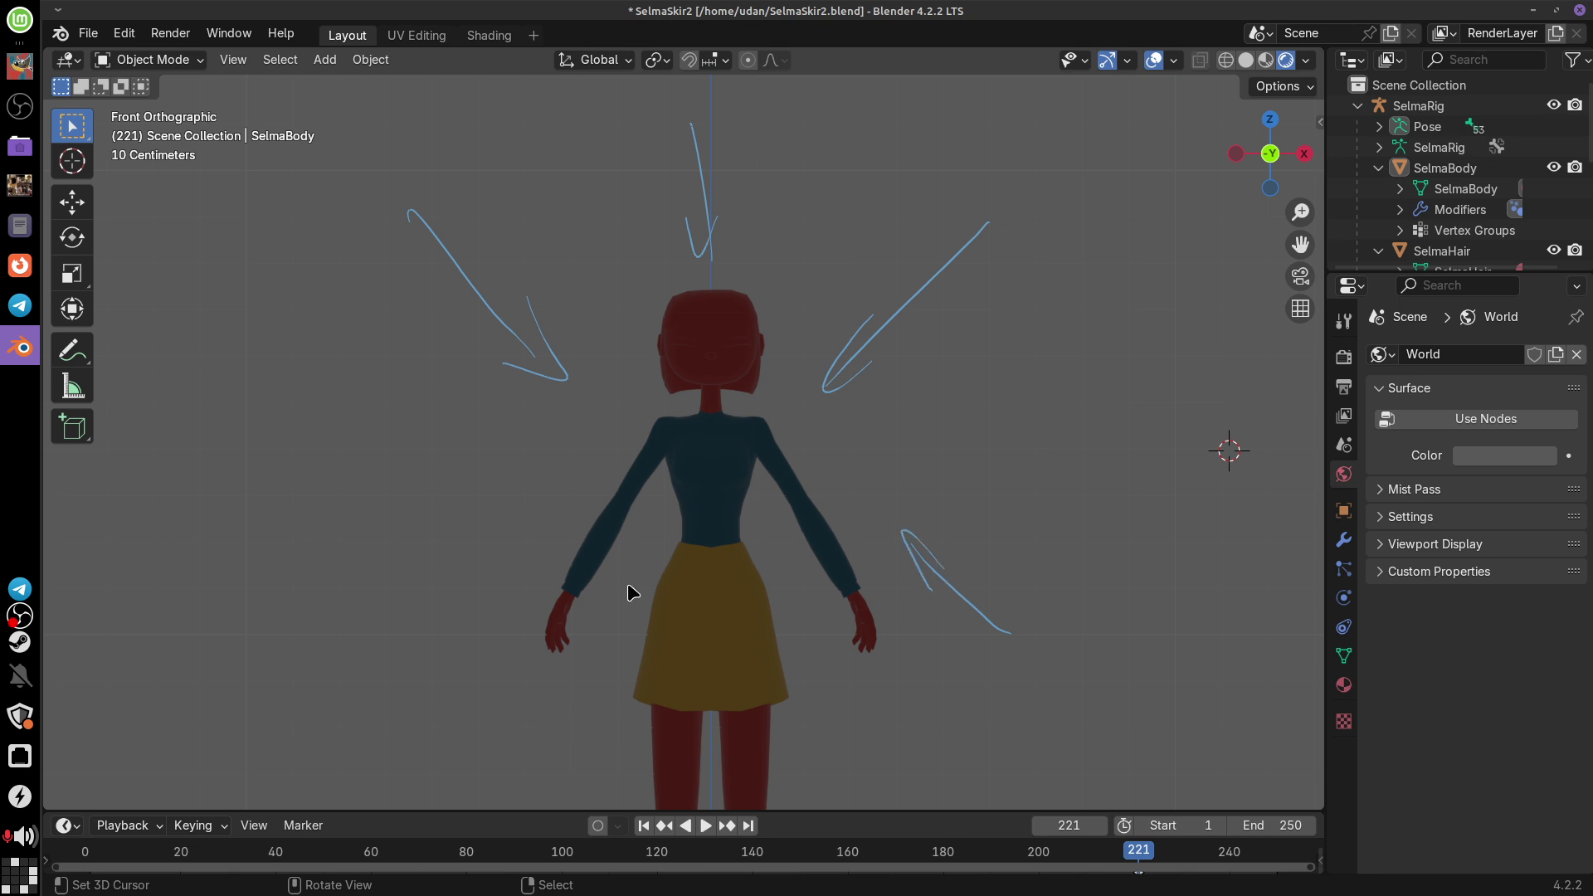
mouse_move(414, 592)
left_mouse_down()
mouse_move(500, 507)
mouse_move(499, 564)
left_mouse_up()
Step: Mark the area under the chin with annotation strokes, and erase them together with all the light arrows
scroll(845, 463, "up", 6)
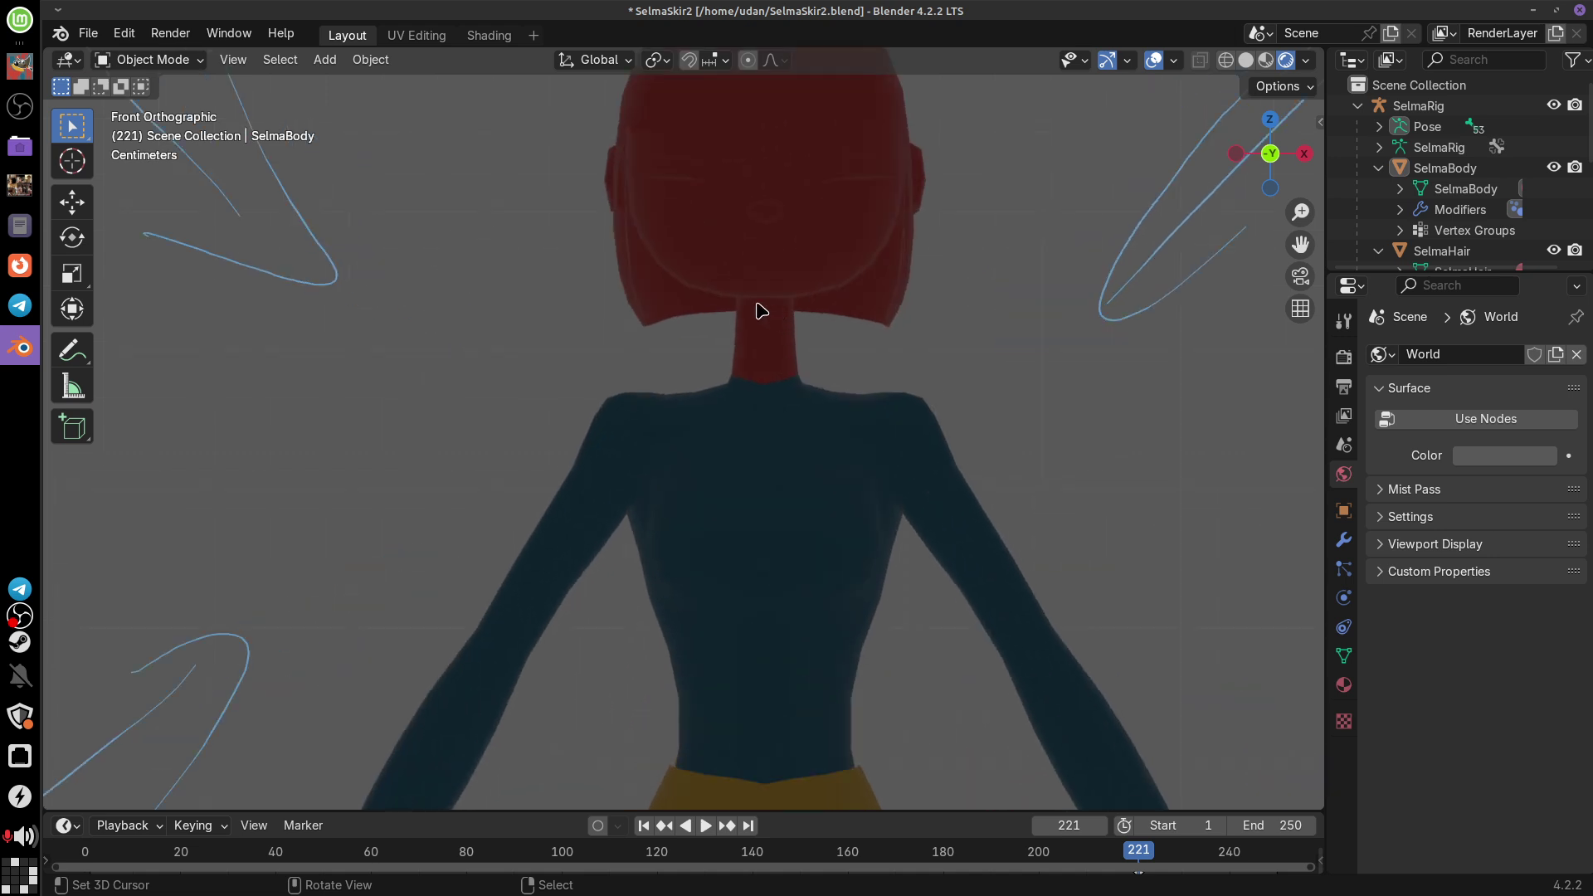
left_click_drag(728, 301, 794, 293)
mouse_move(741, 313)
right_mouse_down()
mouse_move(956, 304)
mouse_move(1137, 267)
mouse_move(1106, 287)
mouse_move(1156, 296)
right_mouse_up()
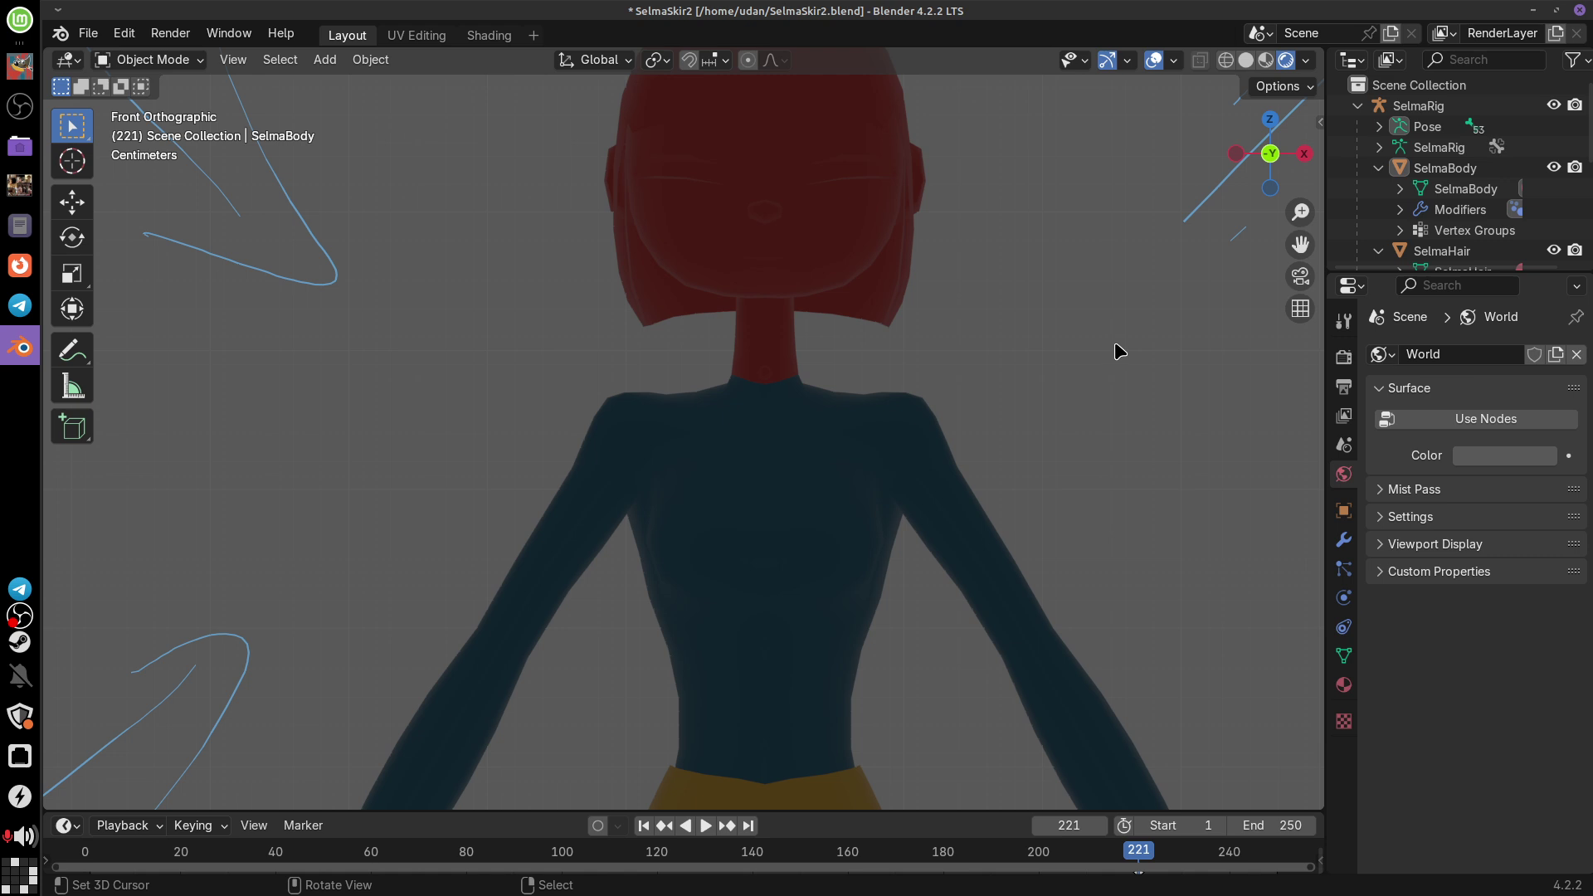
scroll(1120, 357, "down", 5)
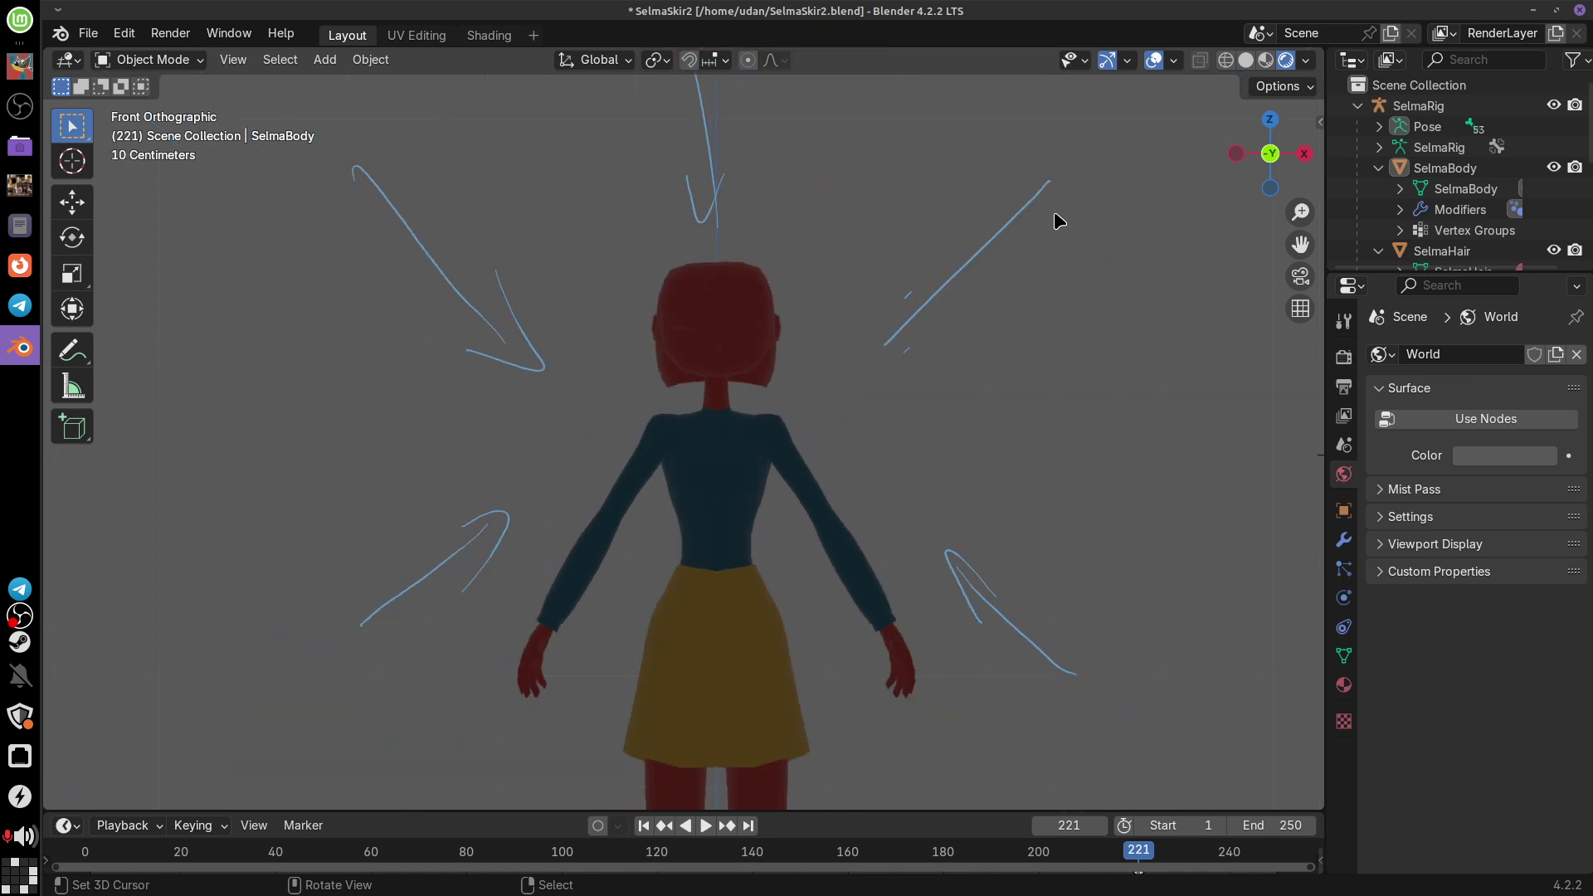
mouse_move(1058, 220)
right_mouse_down()
mouse_move(872, 354)
mouse_move(1089, 700)
mouse_move(953, 570)
mouse_move(1044, 695)
mouse_move(451, 564)
mouse_move(422, 601)
mouse_move(499, 463)
mouse_move(468, 361)
mouse_move(449, 174)
mouse_move(361, 161)
mouse_move(353, 181)
mouse_move(717, 111)
right_mouse_up()
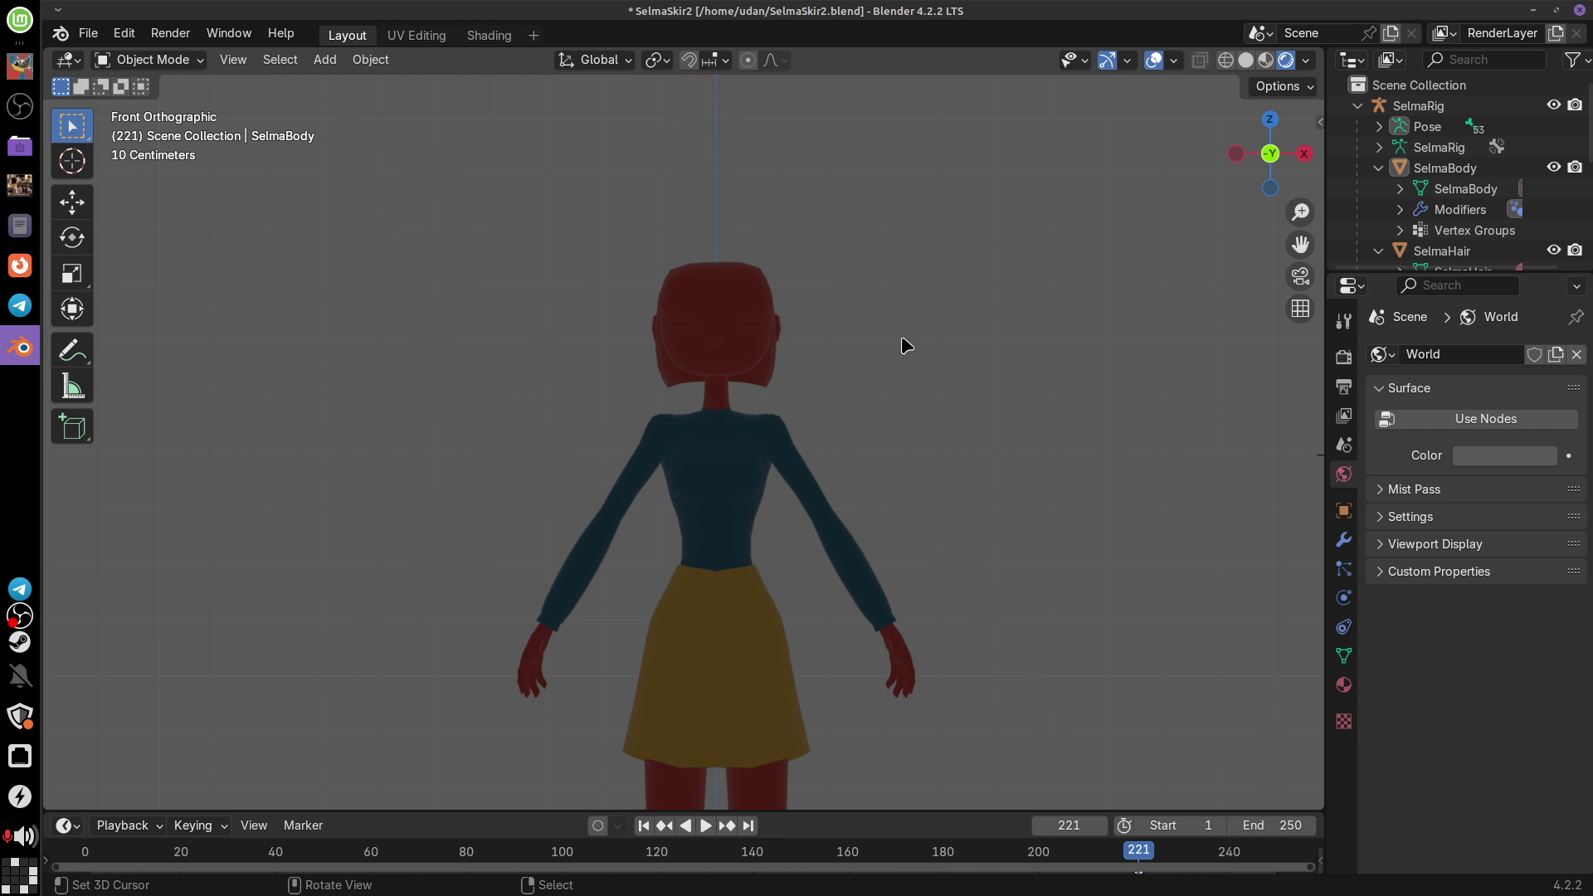
Step: Handwrite "RENDER" and "BAKE" beside the character in front view, erase "RENDER" and circle "BAKE"
mouse_move(903, 345)
middle_mouse_down()
mouse_move(900, 448)
mouse_move(914, 263)
mouse_move(907, 459)
middle_mouse_up()
key("KP_1")
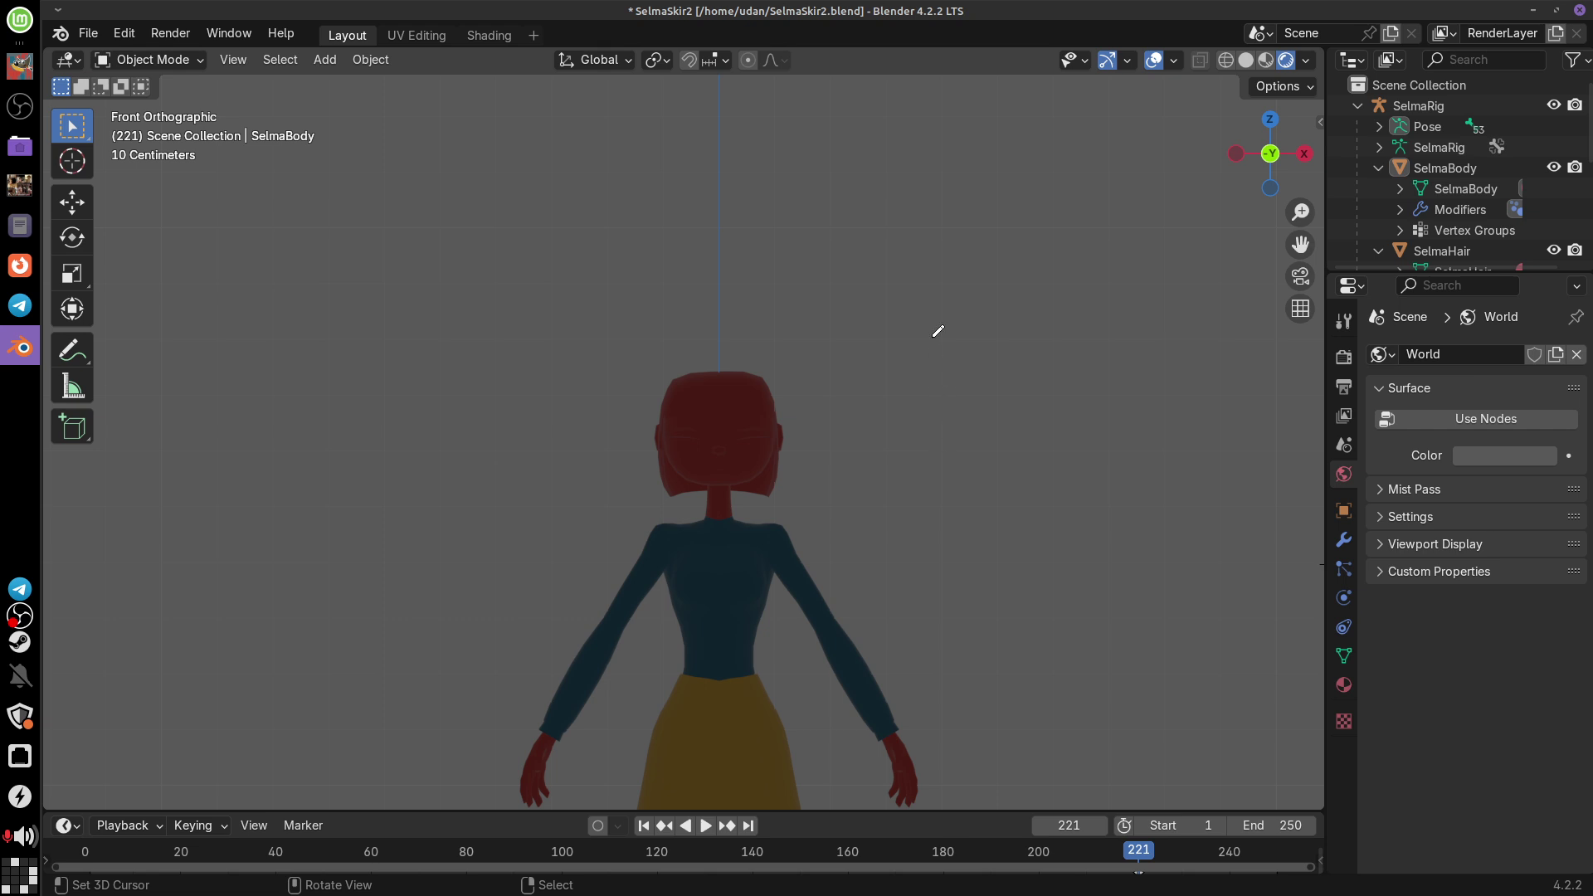
mouse_move(932, 336)
left_mouse_down()
mouse_move(936, 389)
mouse_move(959, 338)
mouse_move(954, 387)
mouse_move(985, 390)
mouse_move(974, 355)
mouse_move(1022, 395)
mouse_move(1045, 366)
mouse_move(1064, 392)
mouse_move(1087, 376)
mouse_move(1101, 391)
mouse_move(1125, 342)
mouse_move(1200, 382)
left_mouse_up()
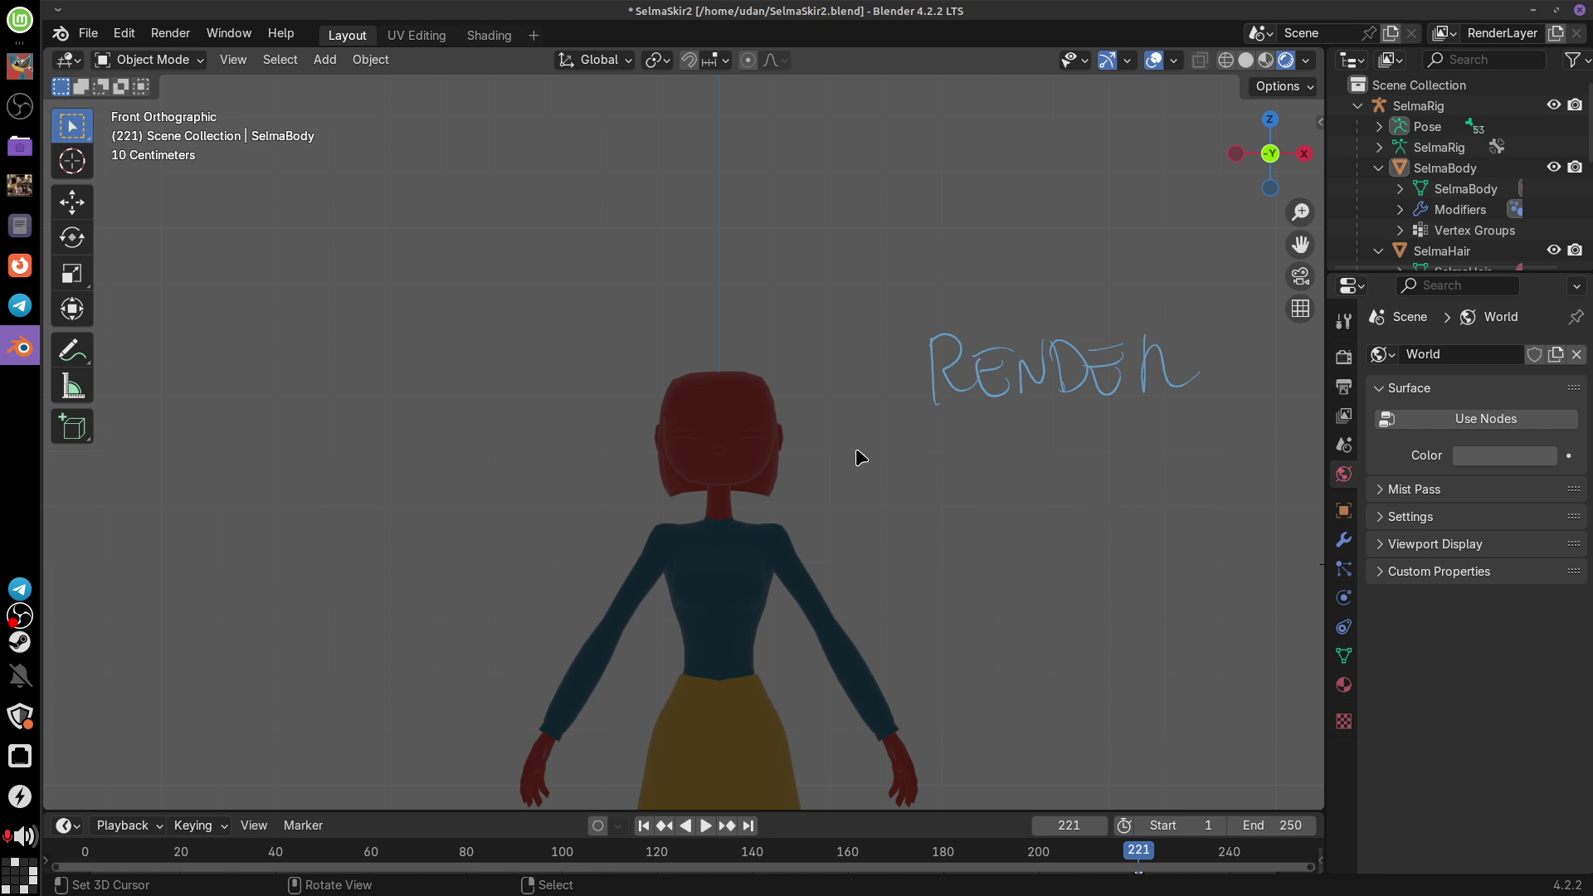
left_click(171, 33)
mouse_move(972, 471)
left_mouse_down()
mouse_move(992, 501)
mouse_move(1089, 463)
mouse_move(1095, 496)
mouse_move(1116, 500)
mouse_move(1124, 455)
left_mouse_up()
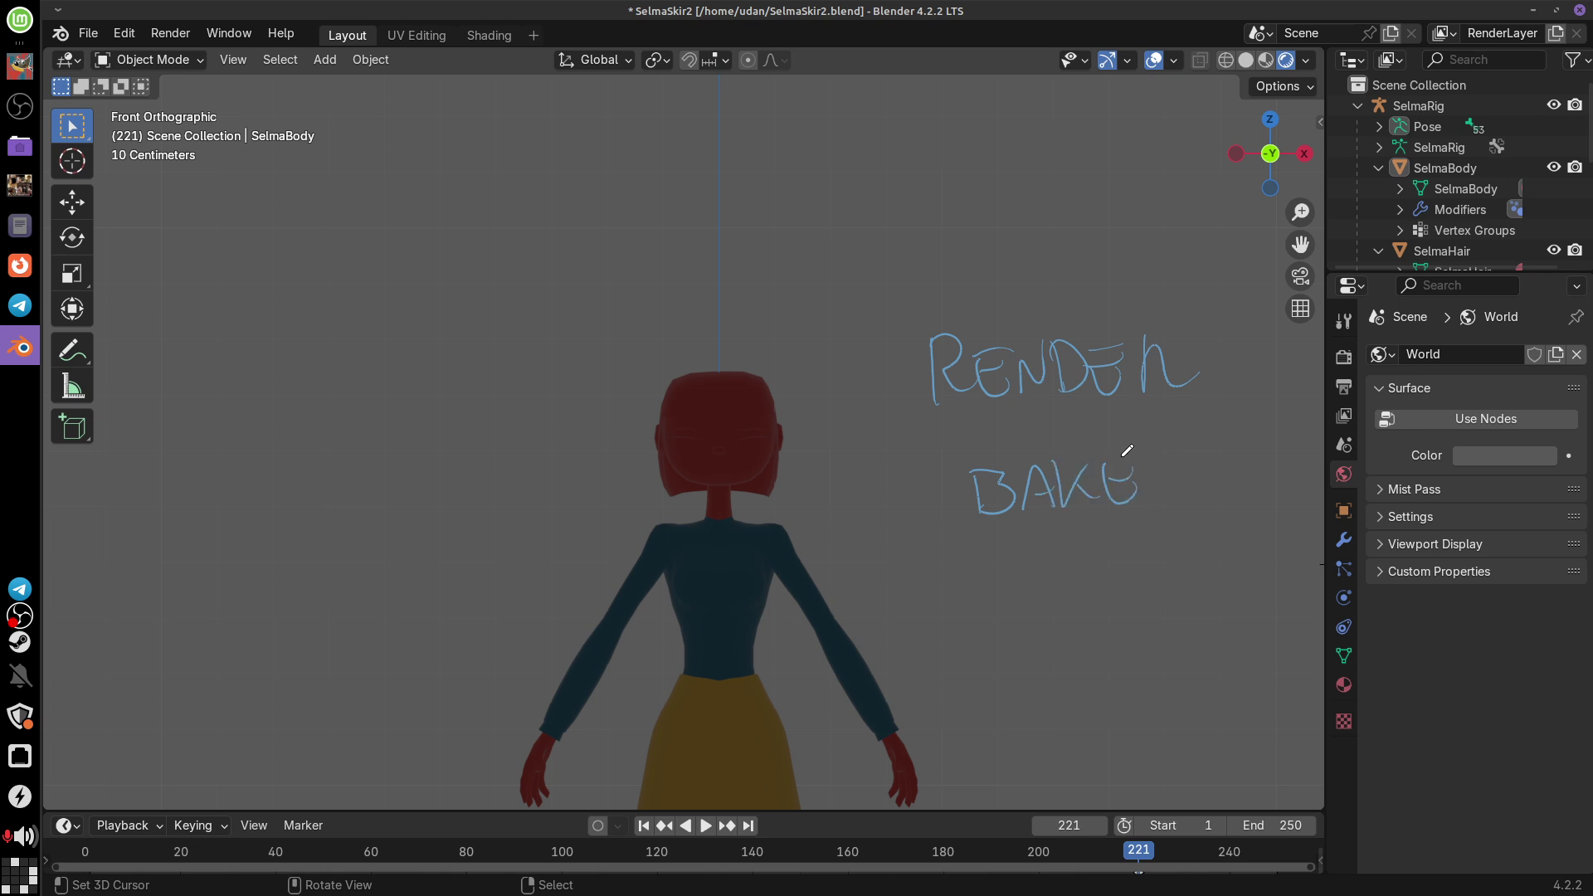
mouse_move(1103, 365)
left_mouse_down("ctrl")
mouse_move(958, 359)
mouse_move(1054, 385)
mouse_move(1198, 547)
mouse_move(1025, 376)
left_mouse_up("ctrl")
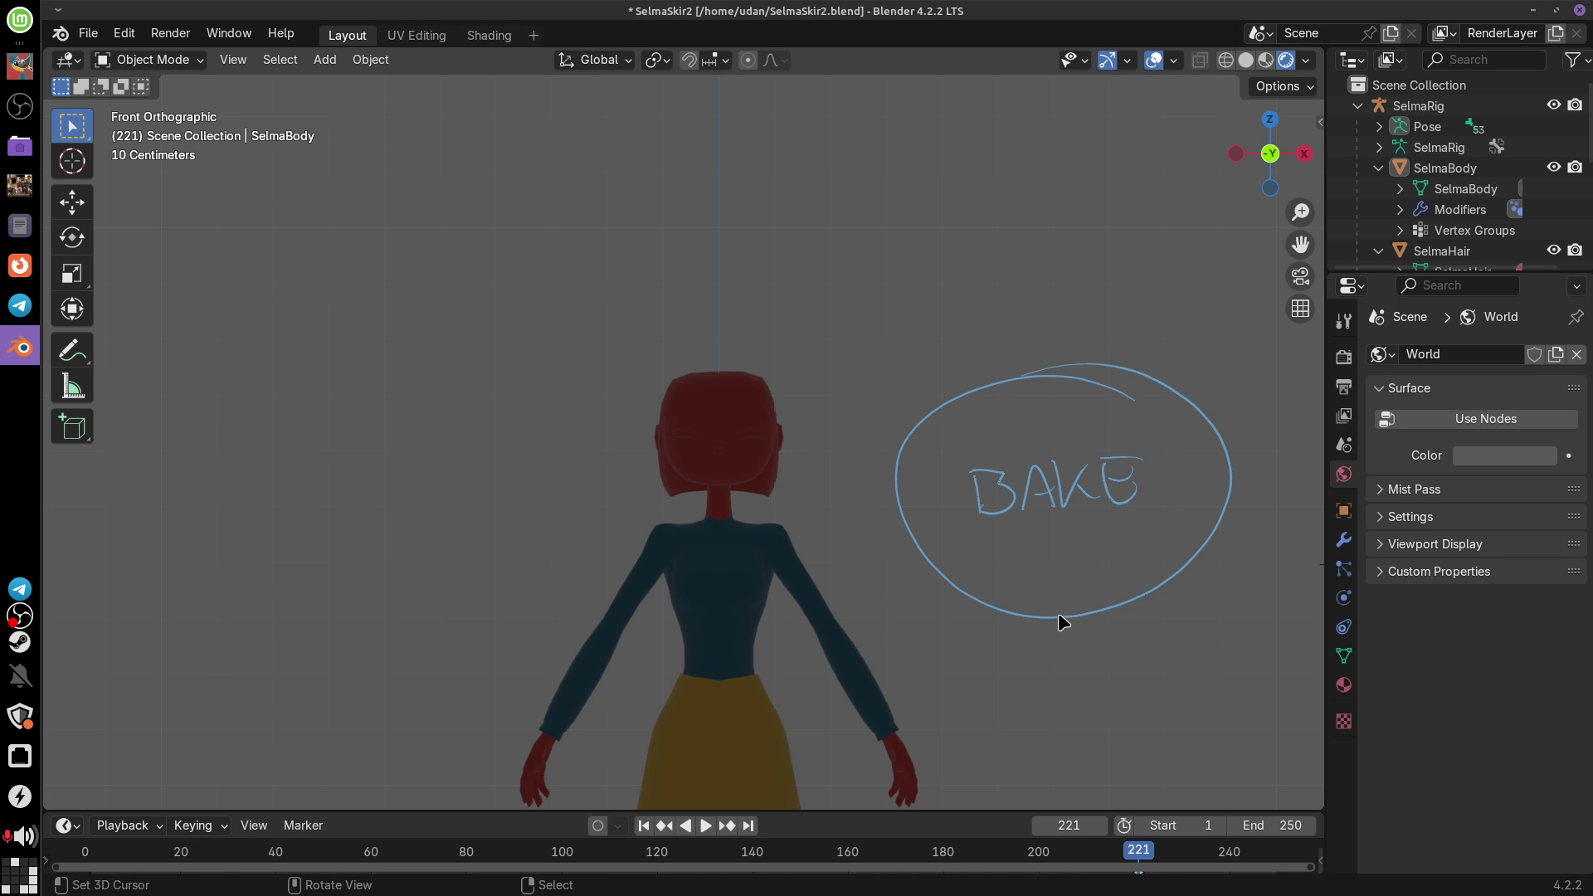
Step: Erase the circled "BAKE" annotation beside the character
mouse_move(887, 406)
right_mouse_down()
mouse_move(960, 586)
mouse_move(1113, 623)
mouse_move(1208, 392)
mouse_move(1047, 413)
right_mouse_up()
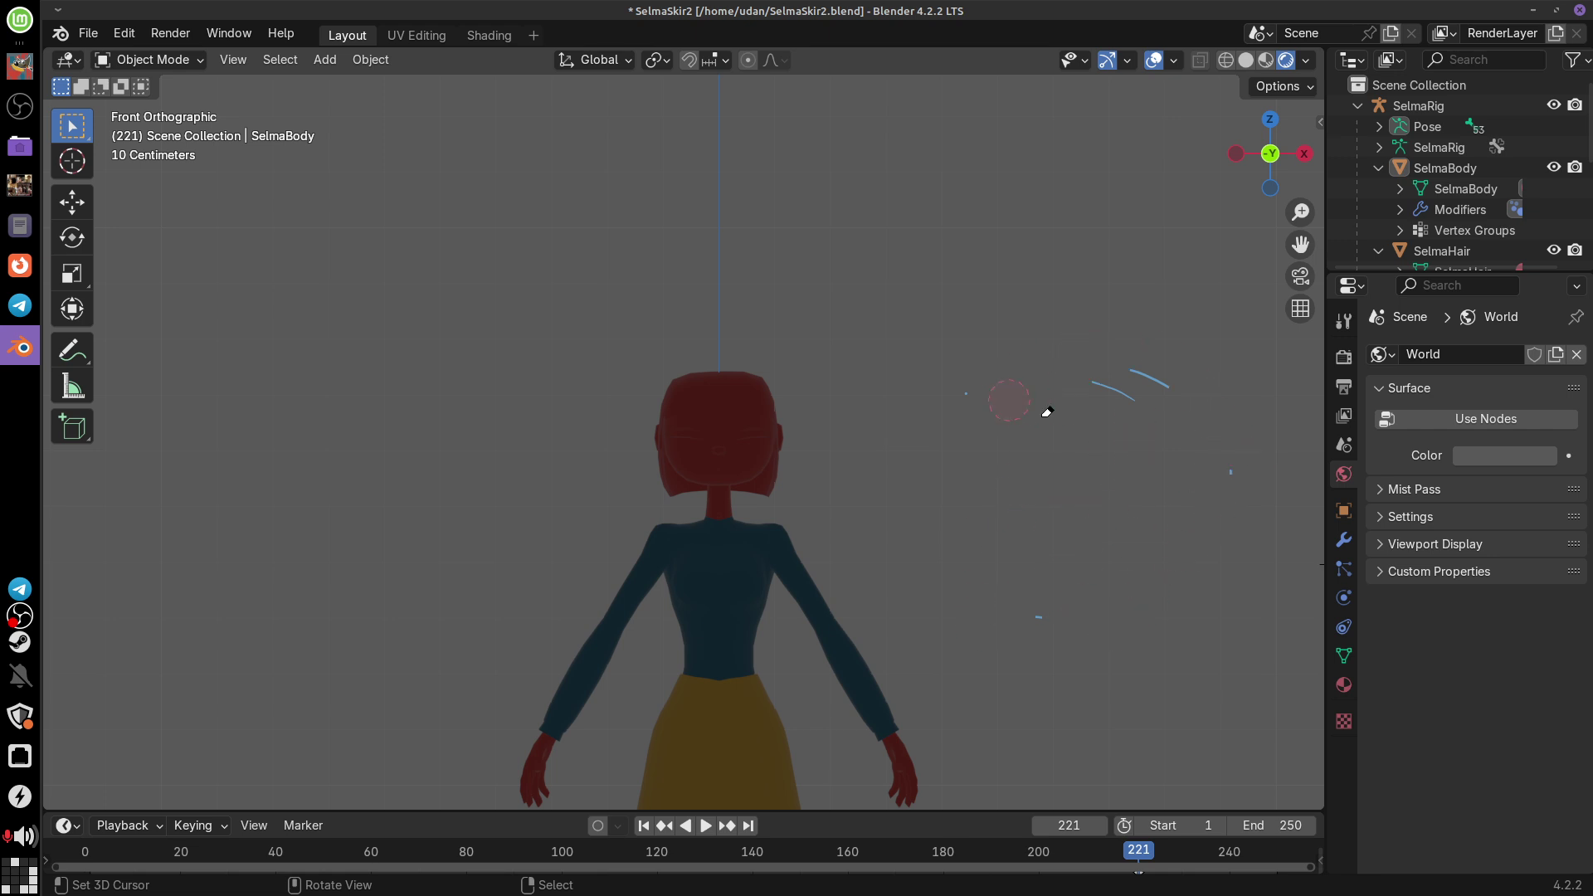
right_click_drag(1144, 372, 949, 392)
middle_click_drag(990, 634, 864, 425, "shift")
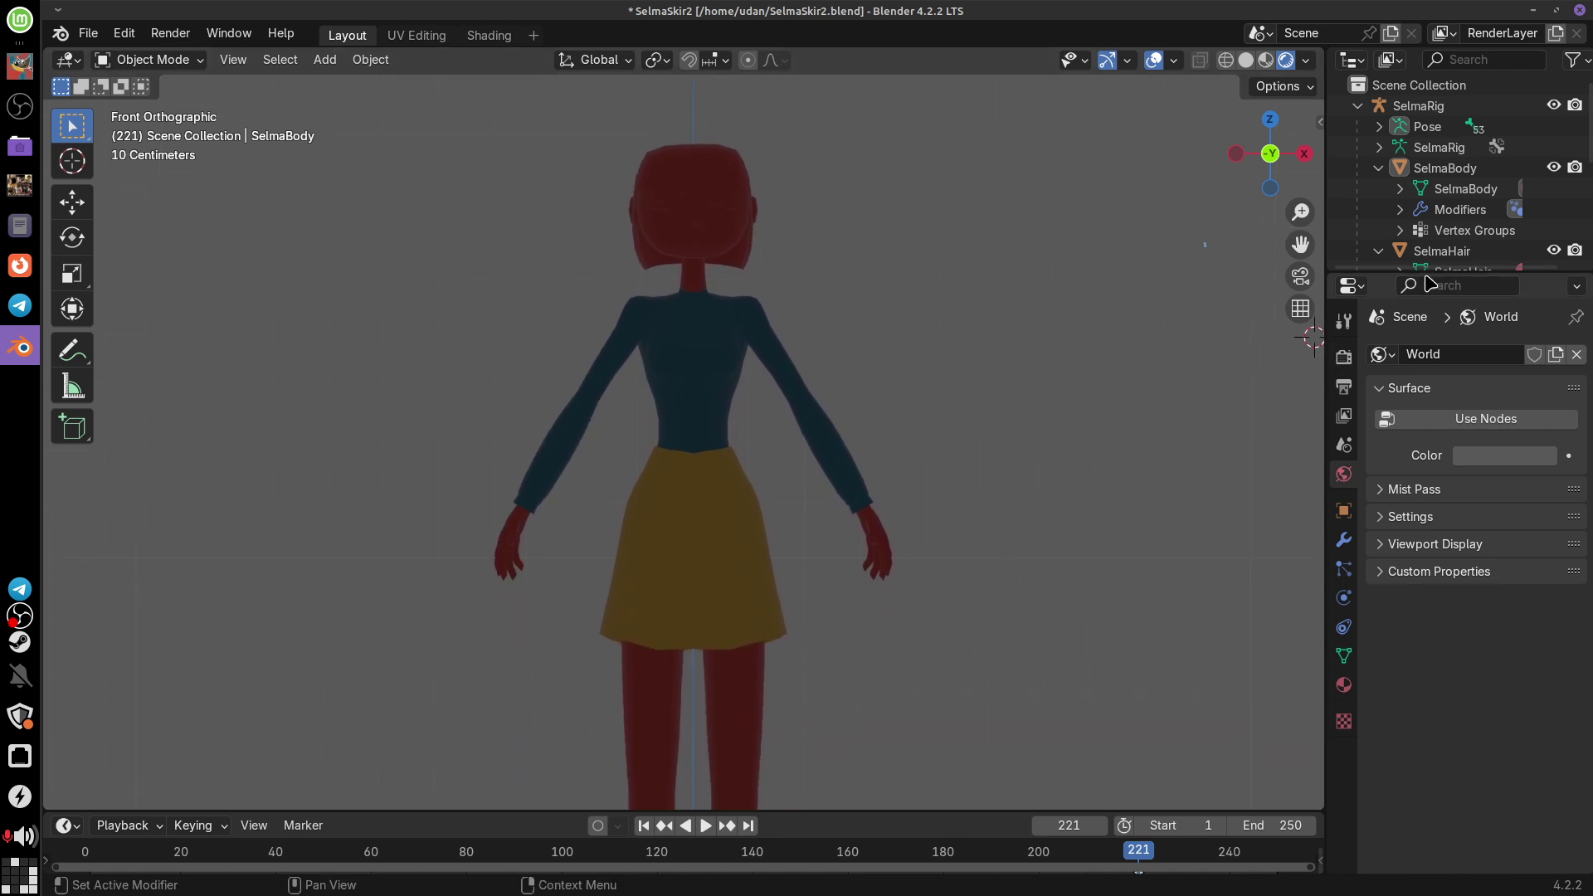
Step: Enlarge the Outliner and collapse the Skirt, SelmaHairFill, SelmaHair and SelmaBody entries
left_click_drag(1433, 275, 1433, 510)
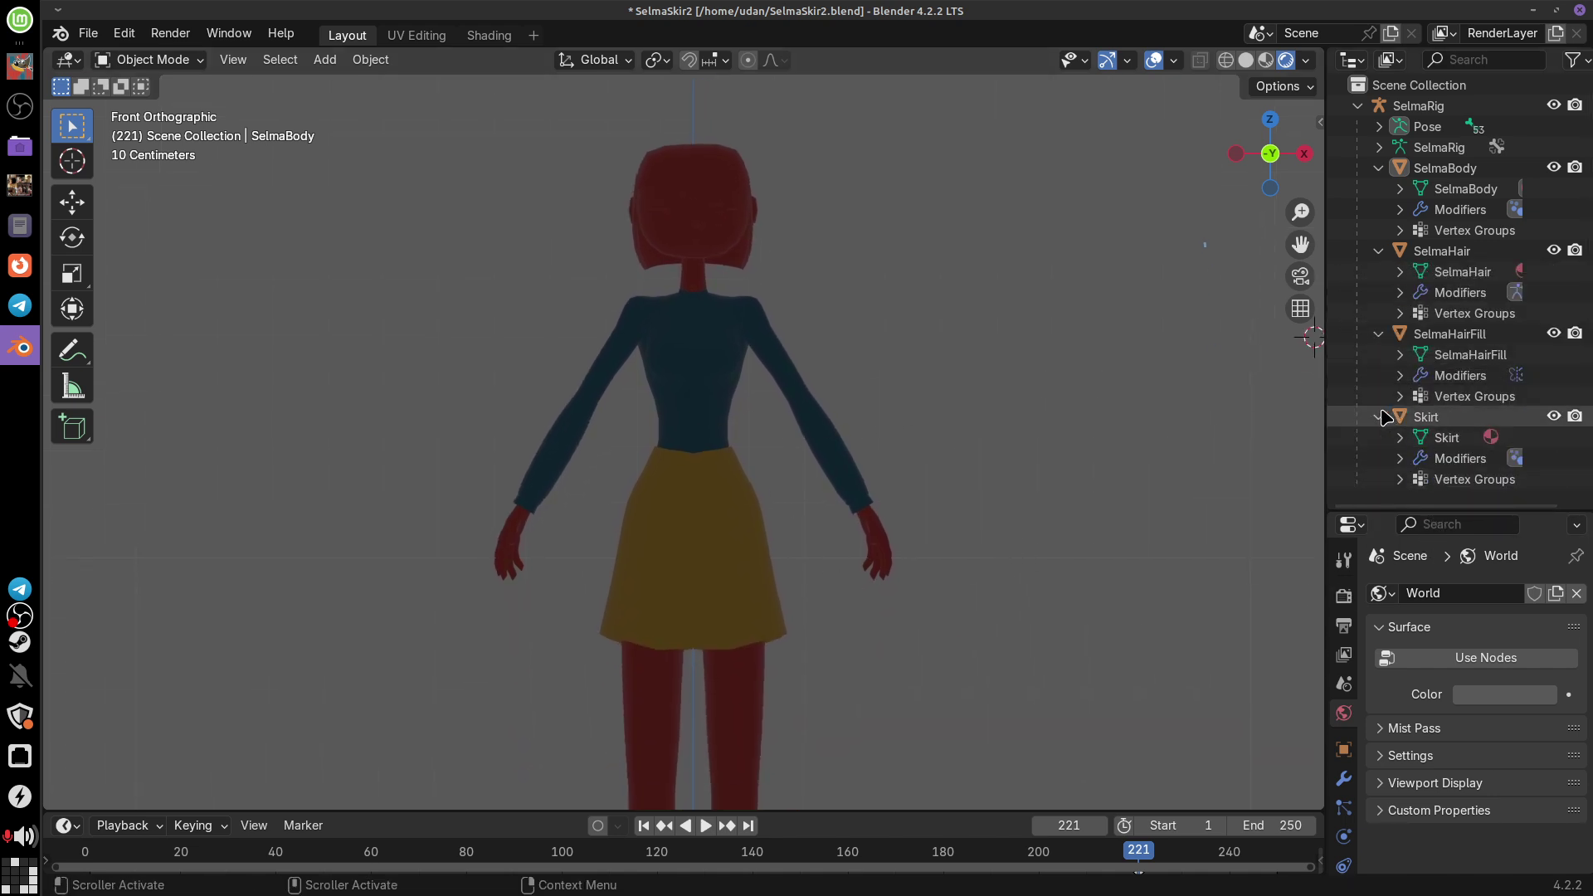
left_click(1379, 416)
left_click(1379, 334)
left_click(1379, 251)
left_click(1379, 167)
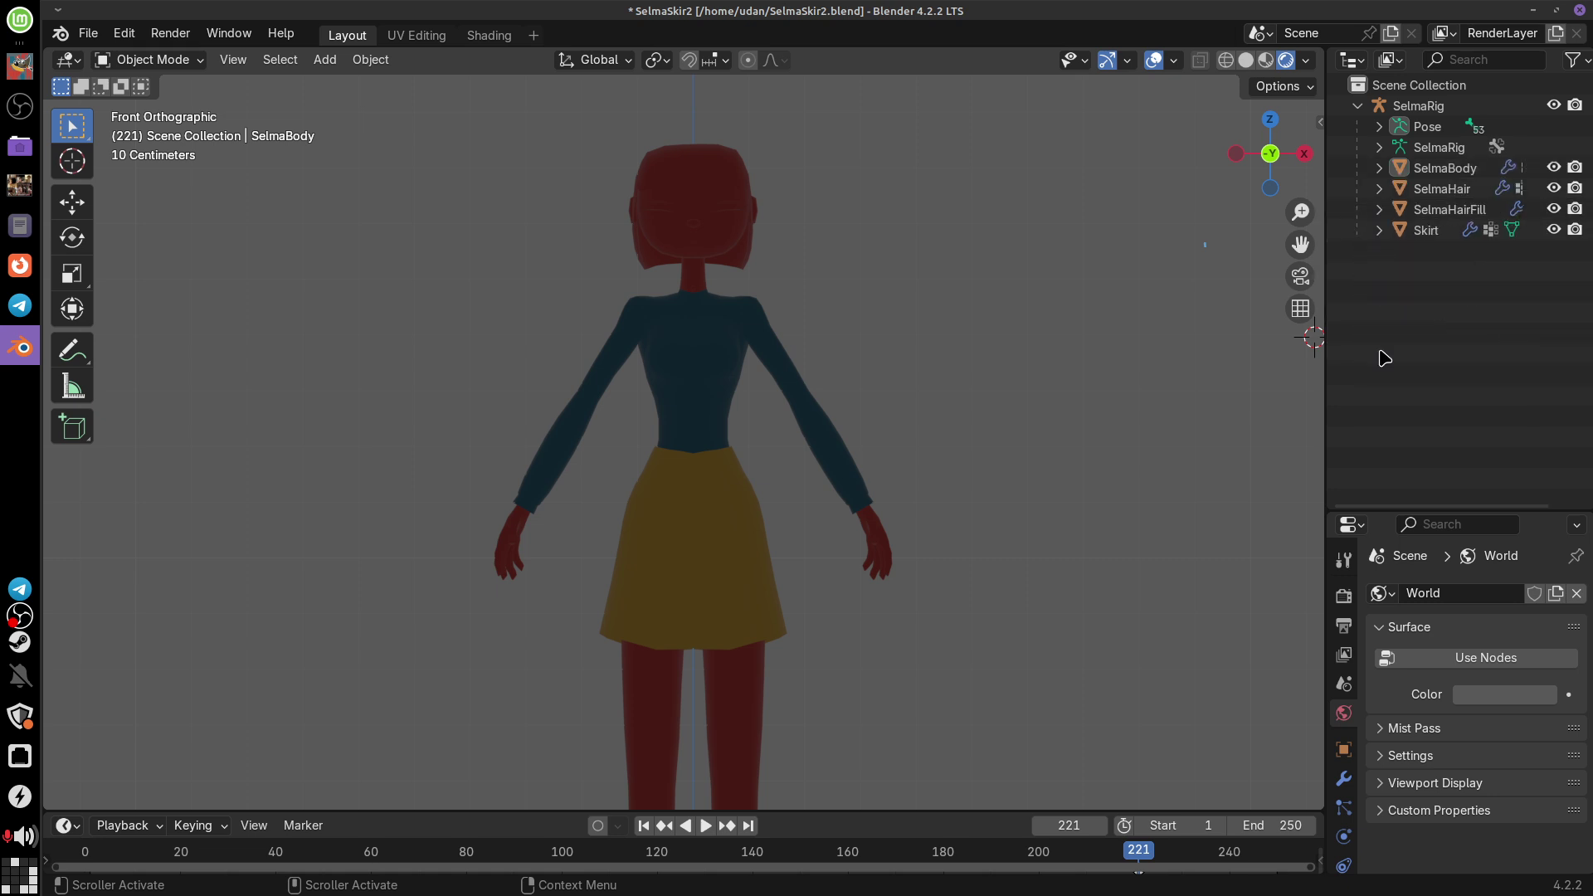
Step: Select the Skirt, SelmaHairFill, SelmaHair and SelmaBody meshes together, with Skirt as the active object
left_click(1431, 229)
left_click(1440, 207, "shift")
left_click(1442, 189, "shift")
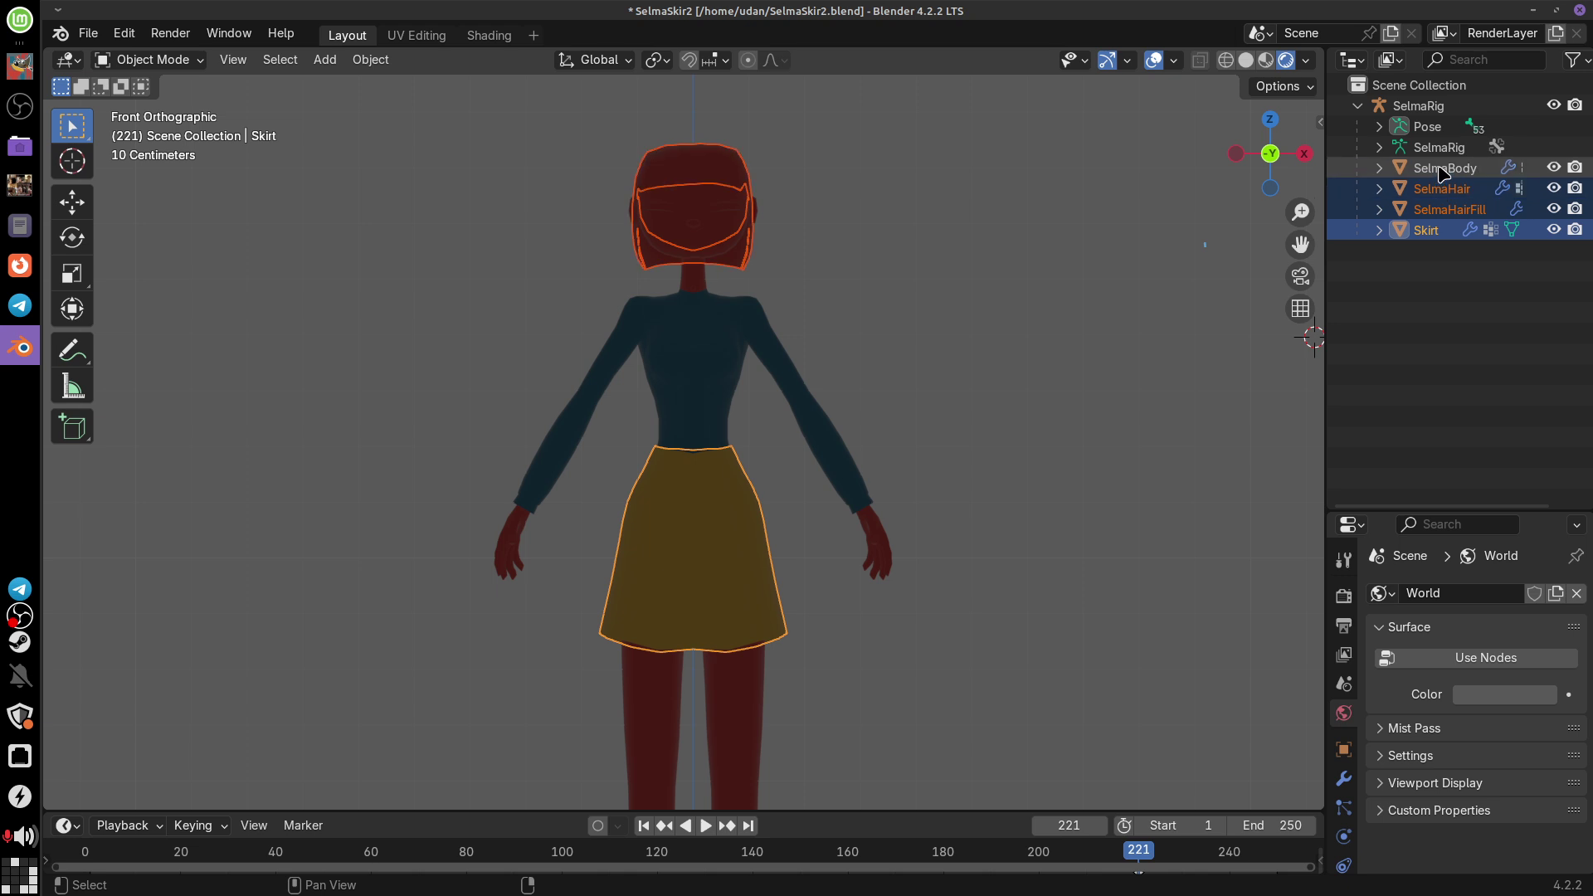
left_click(1447, 169, "shift")
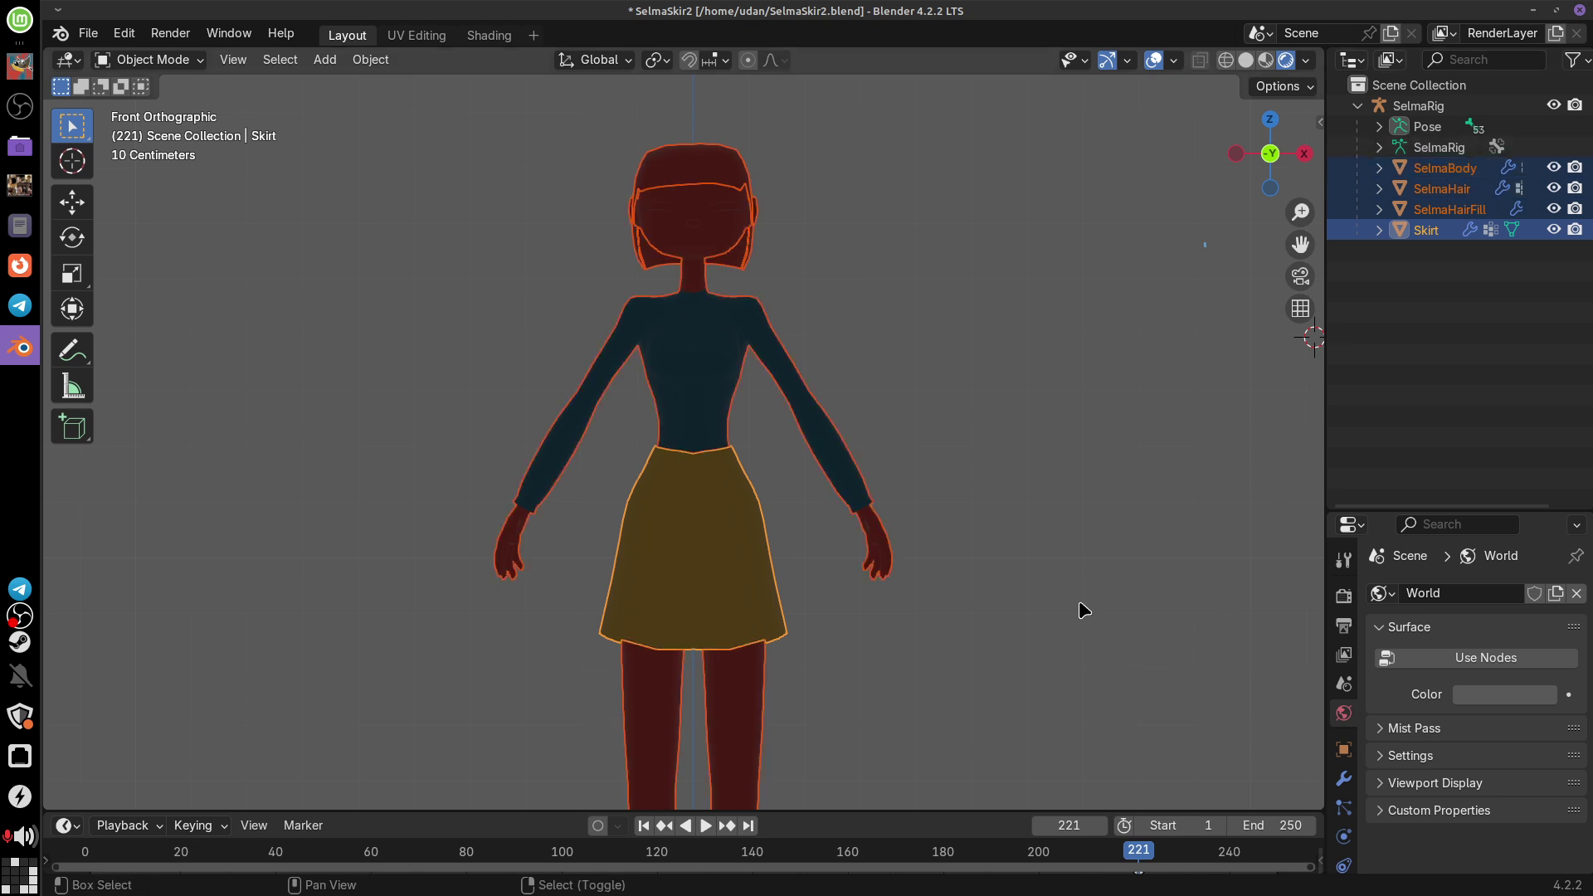
scroll(1077, 605, "down", 3)
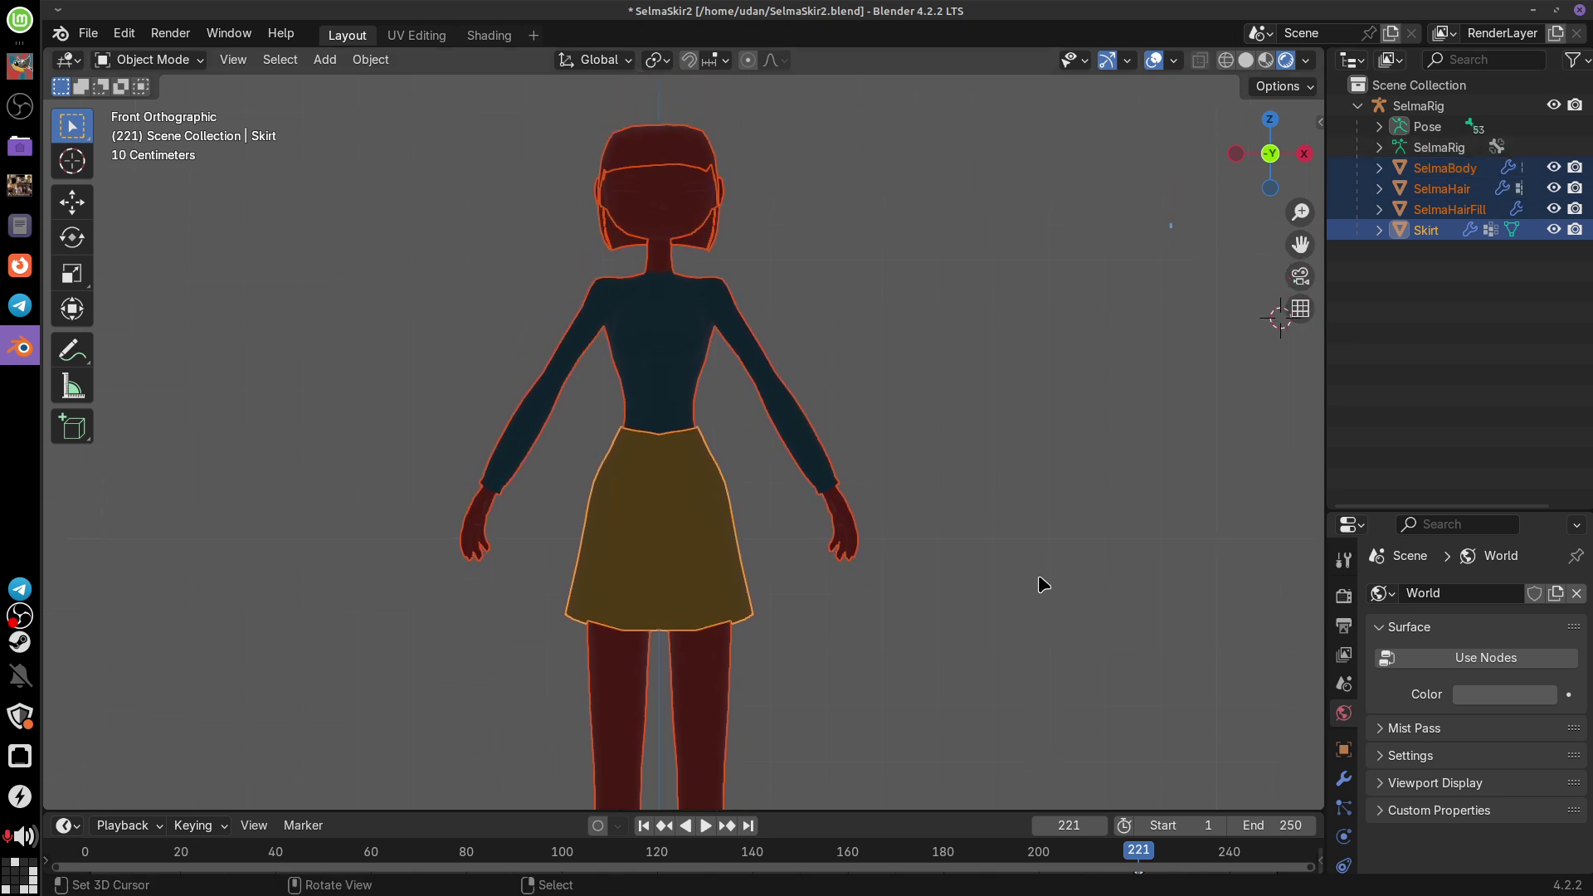
Step: Make the Properties editor wider and taller and show the scene's render settings in it
left_click_drag(1323, 433, 1201, 433)
left_click_drag(1337, 514, 1349, 255)
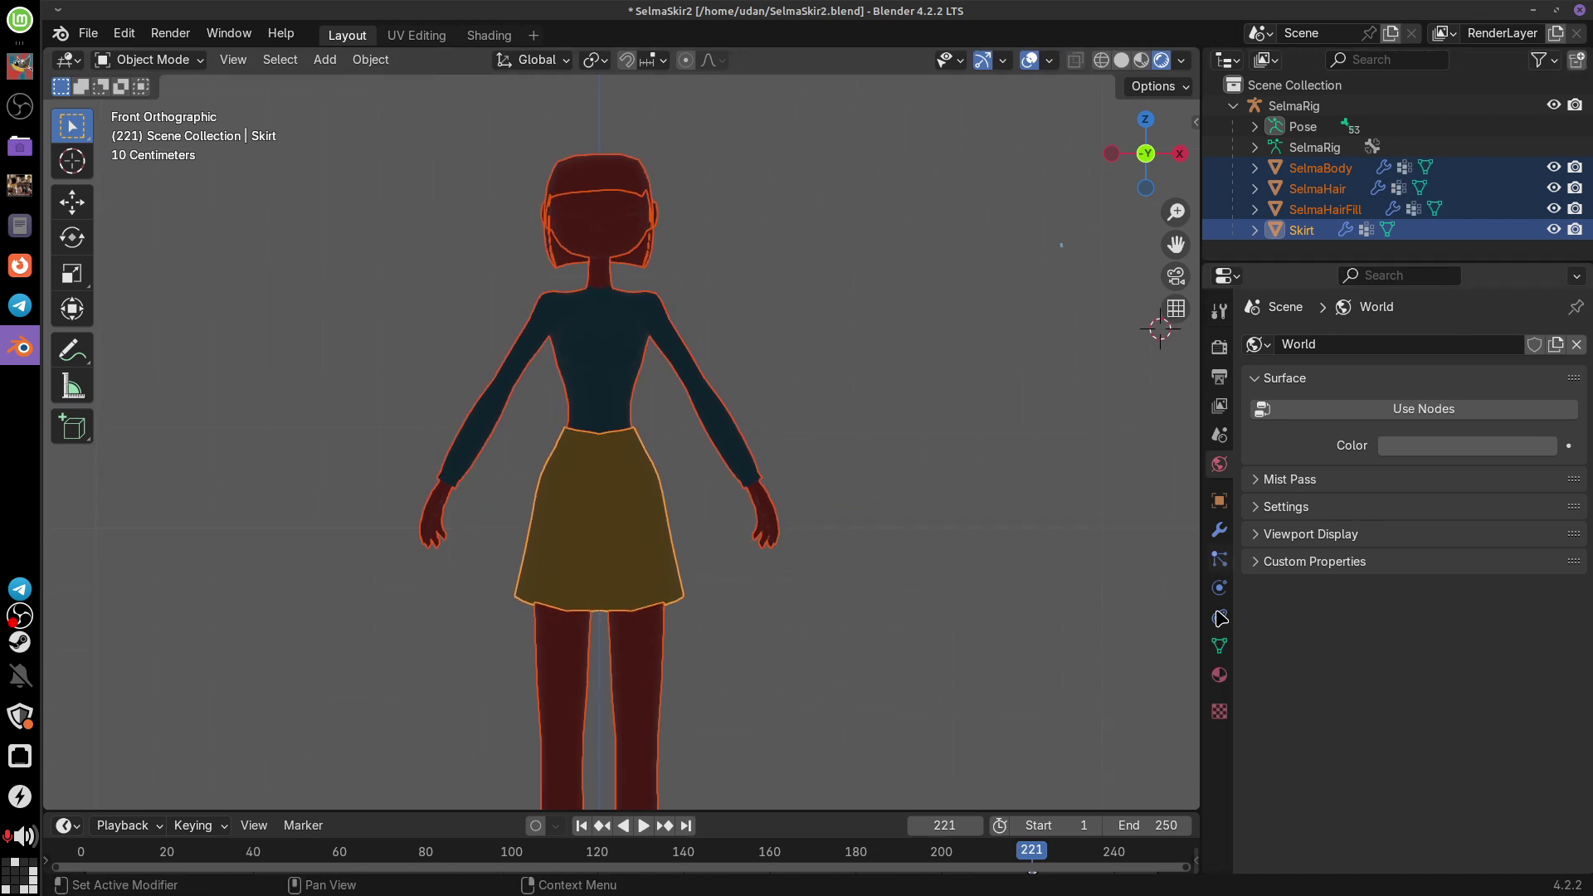
left_click(1220, 378)
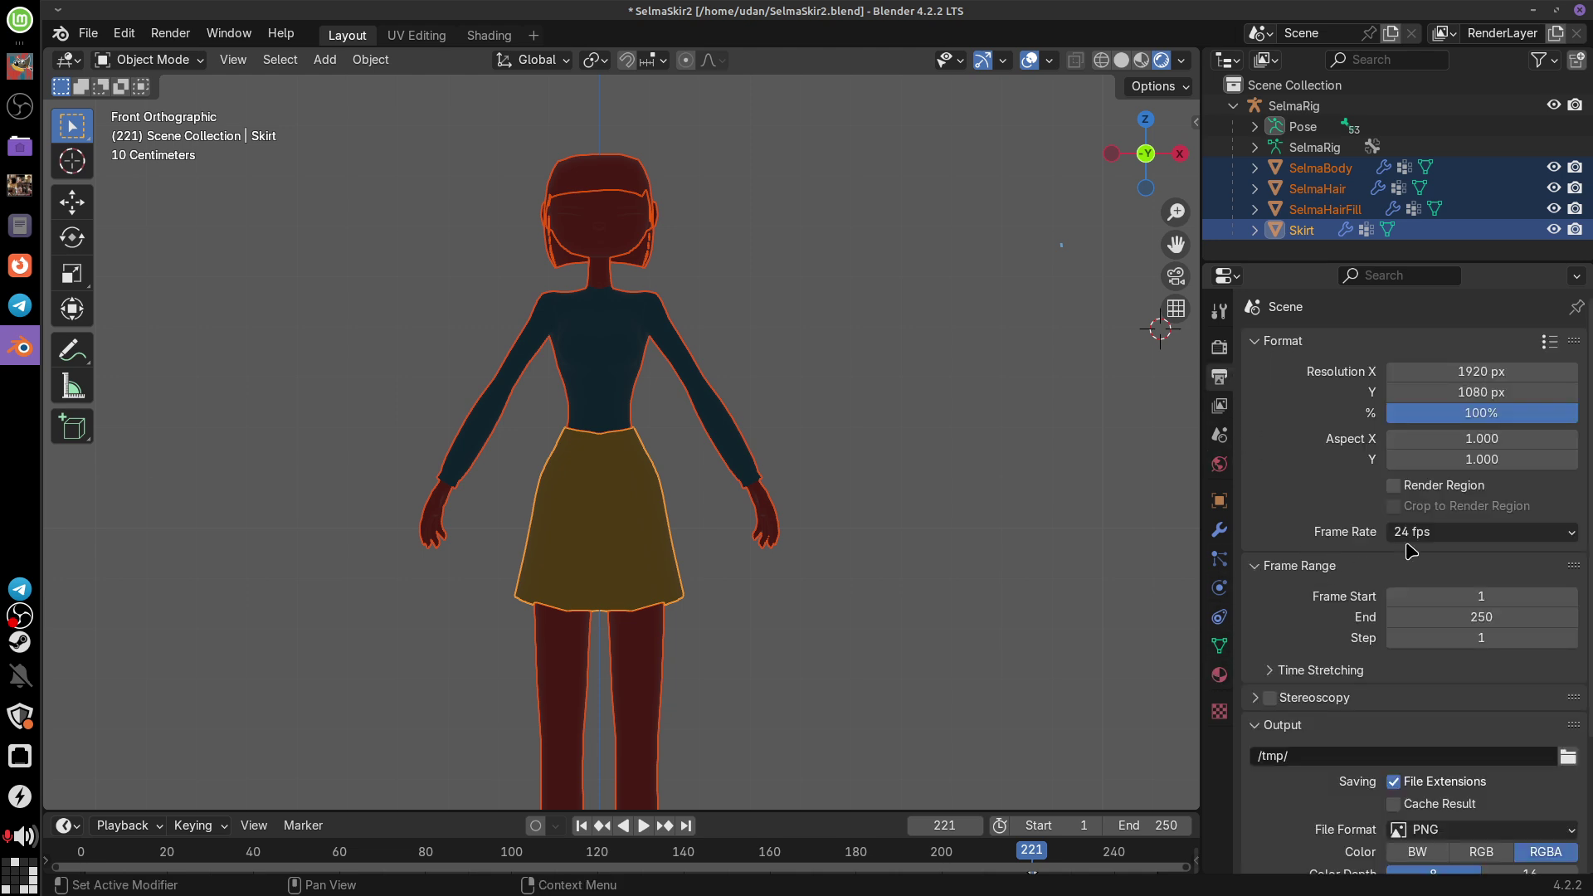
left_click(1218, 347)
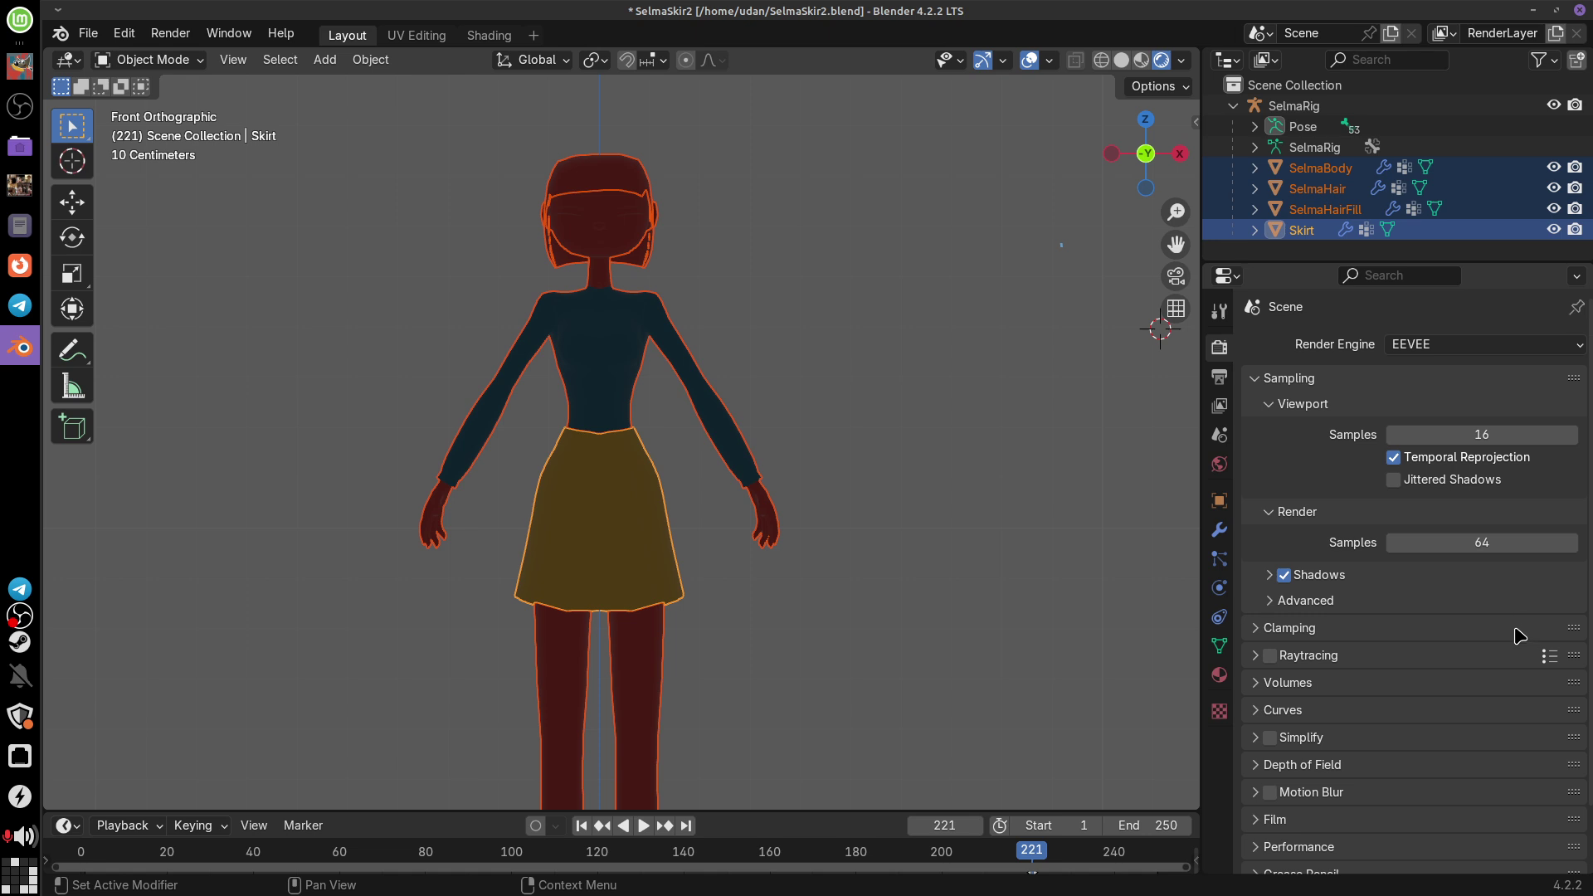
Step: Collapse the Sampling section of the render settings and magnify the Properties editor's contents
left_click(1267, 384)
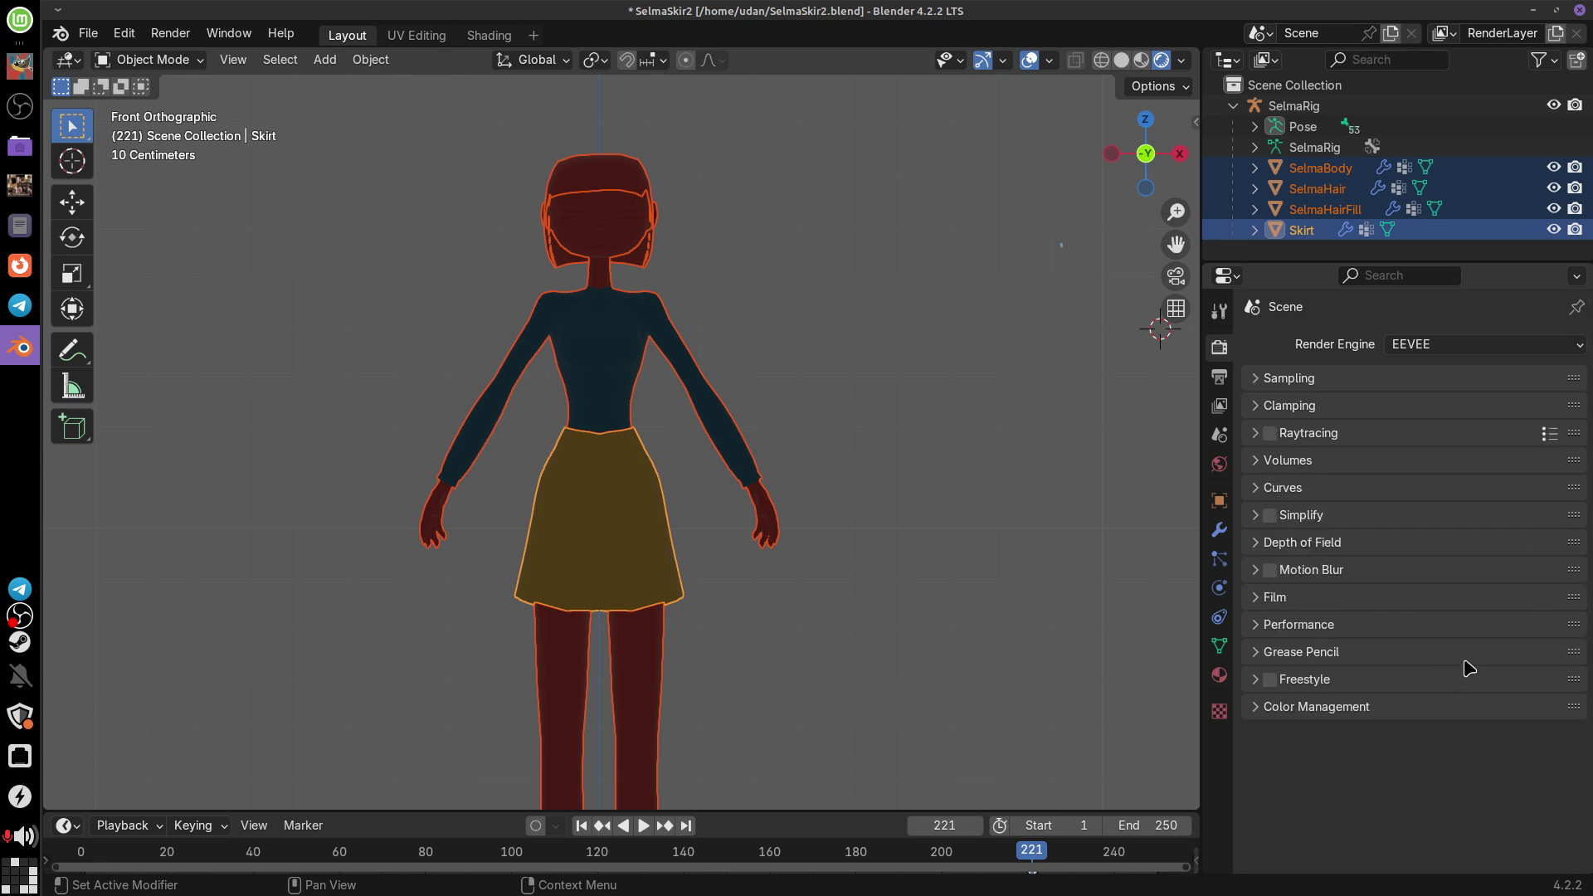
scroll(1467, 670, "up", 3, "ctrl")
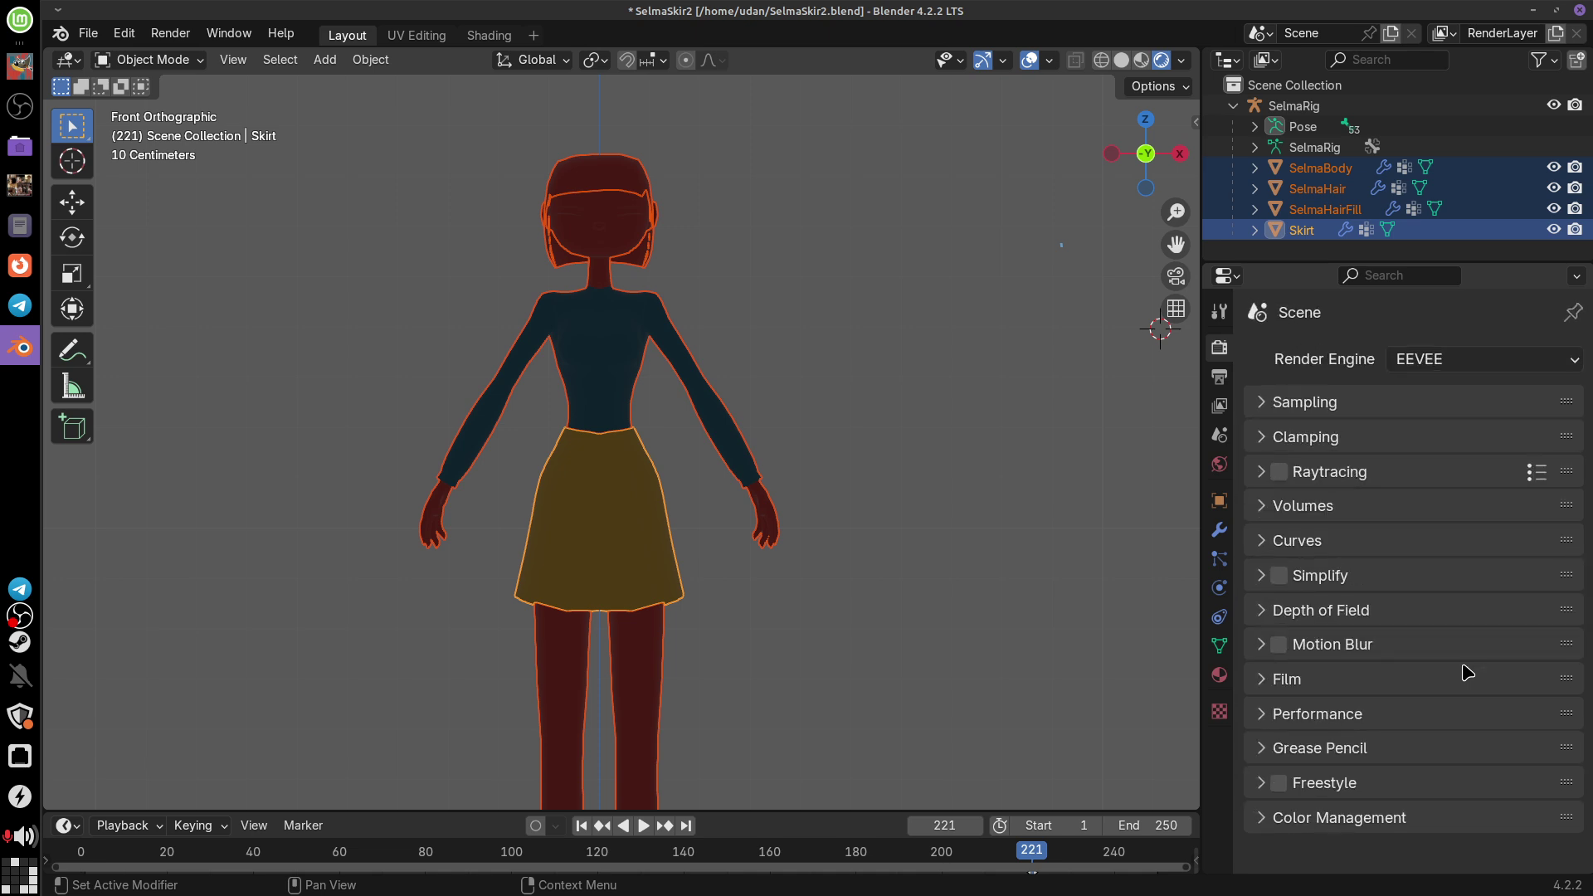
scroll(1467, 671, "up", 3, "ctrl")
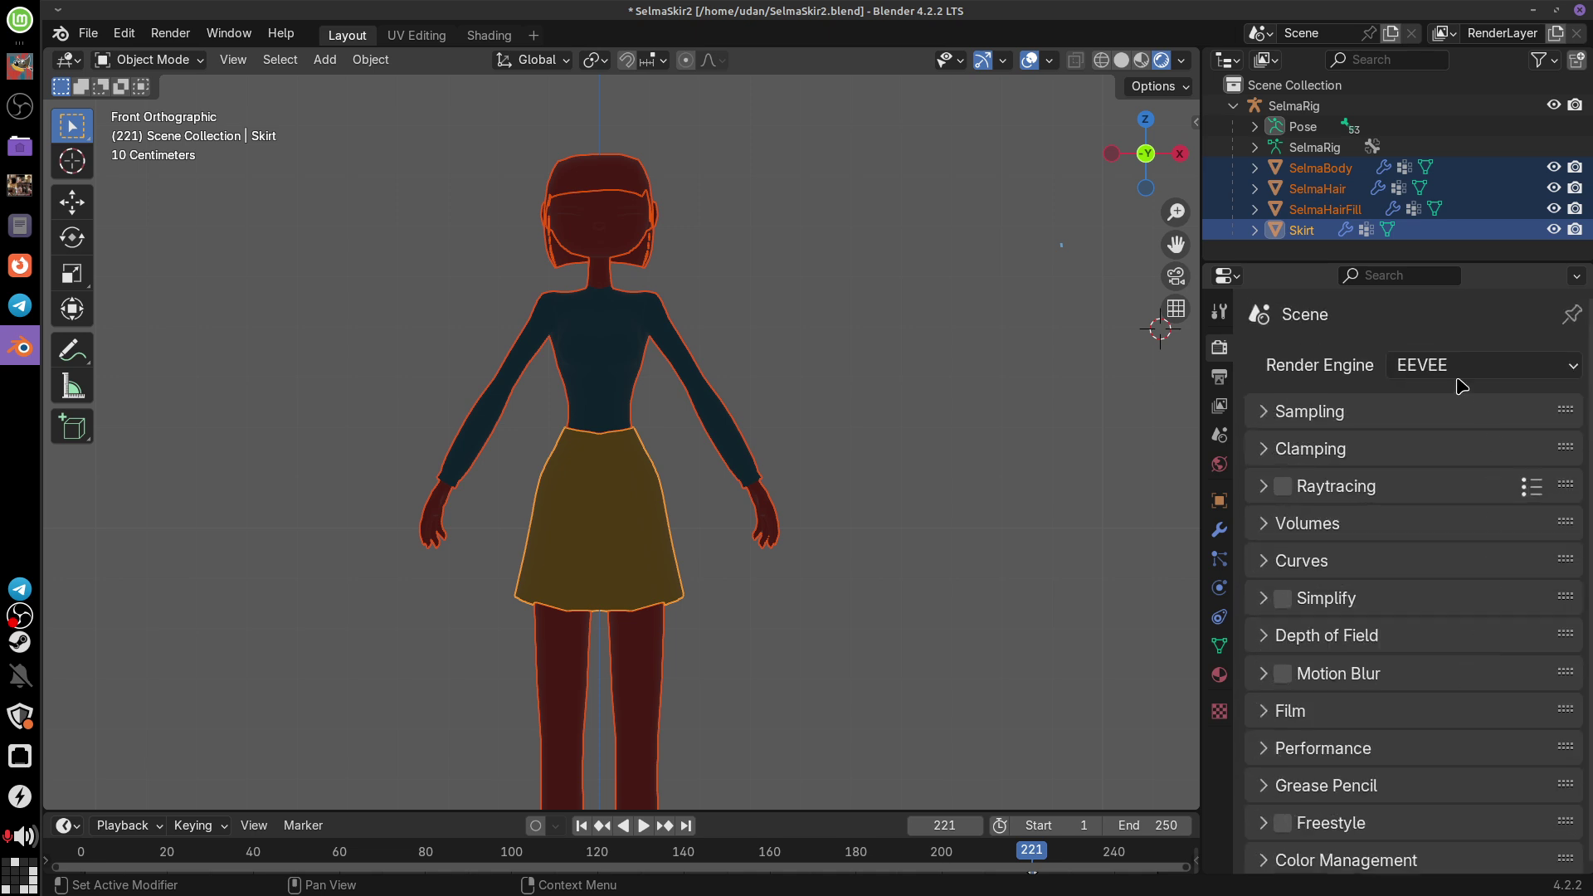
left_click_drag(1436, 264, 1436, 247)
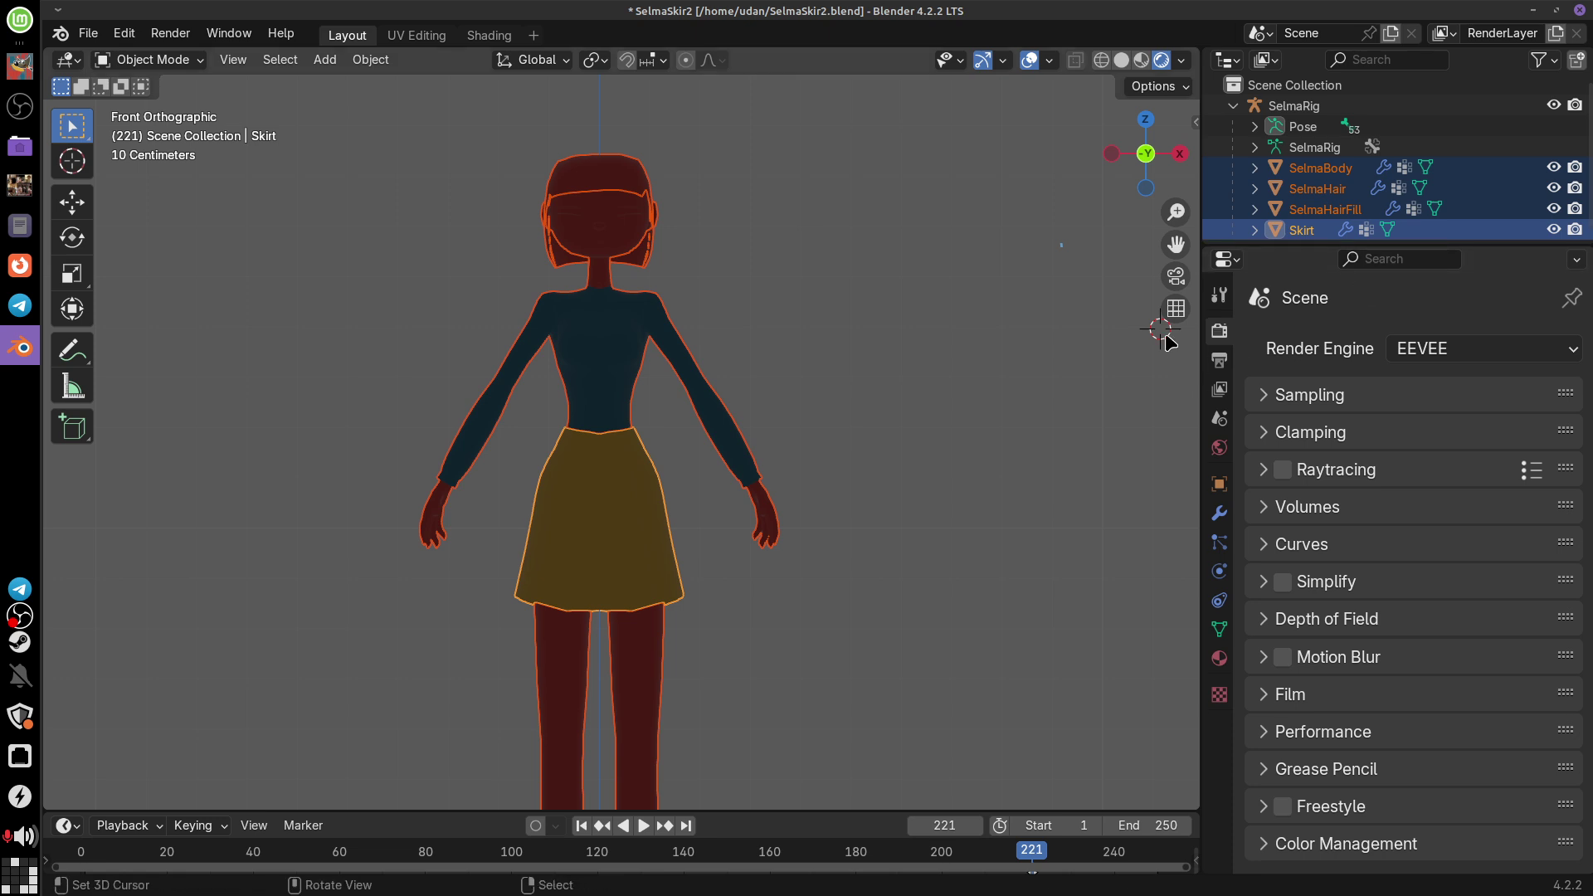
Step: Hide the viewport gizmos and draw an annotation arrow beside the character that points to the render settings
left_click(946, 230)
left_click(1031, 60)
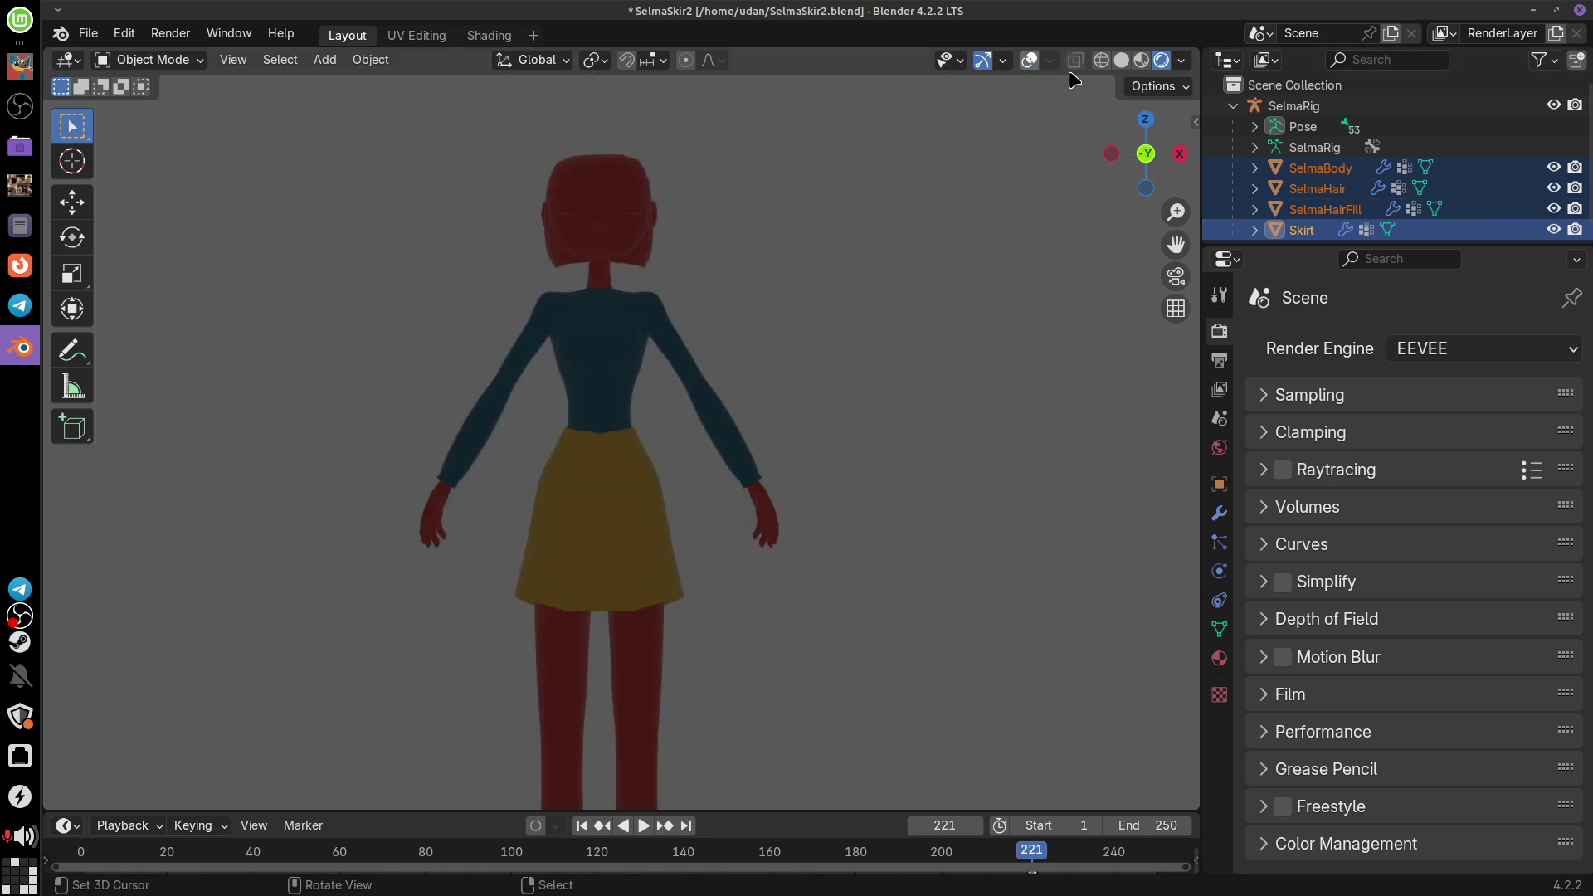
left_click(1030, 60)
left_click(954, 59)
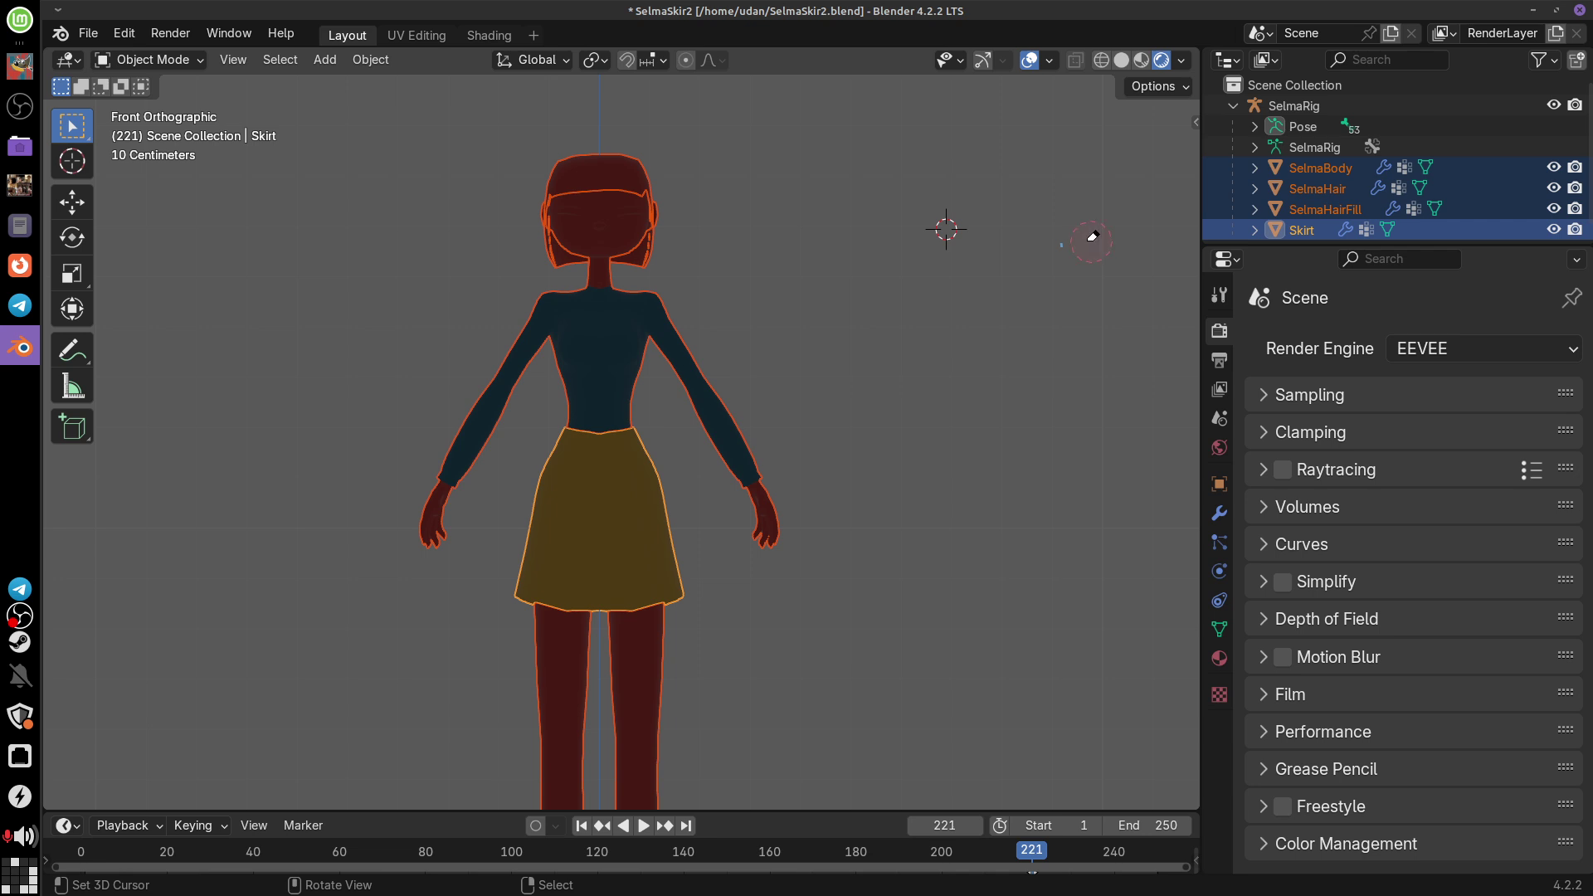
left_click_drag(1068, 335, 1178, 332)
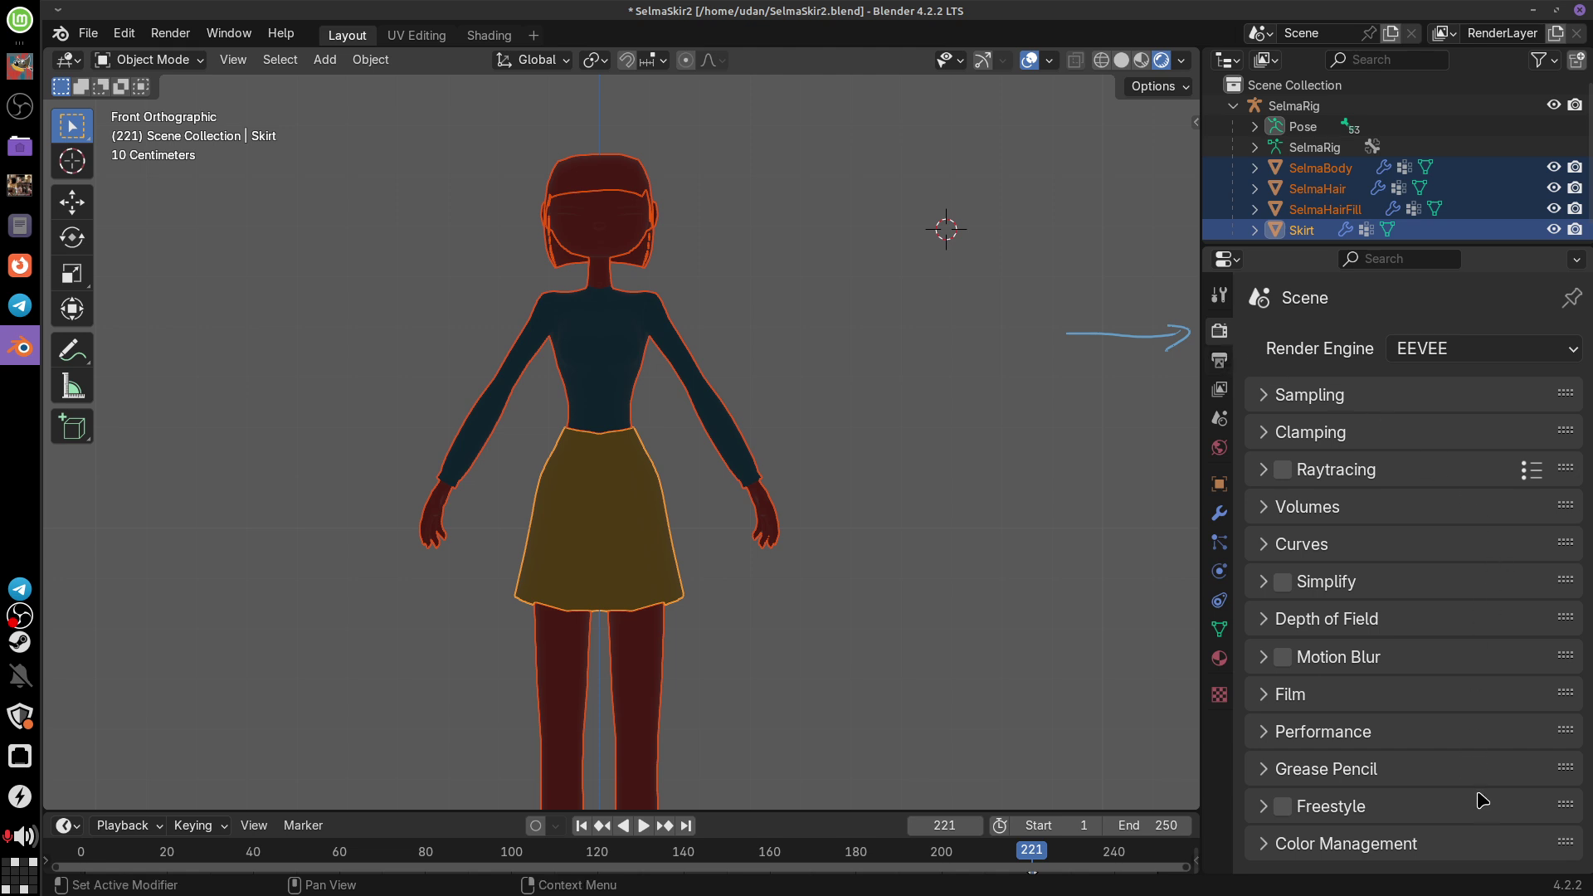
Step: Switch the render engine to Workbench and collapse its Lighting, Color and Options sections
left_click(1494, 353)
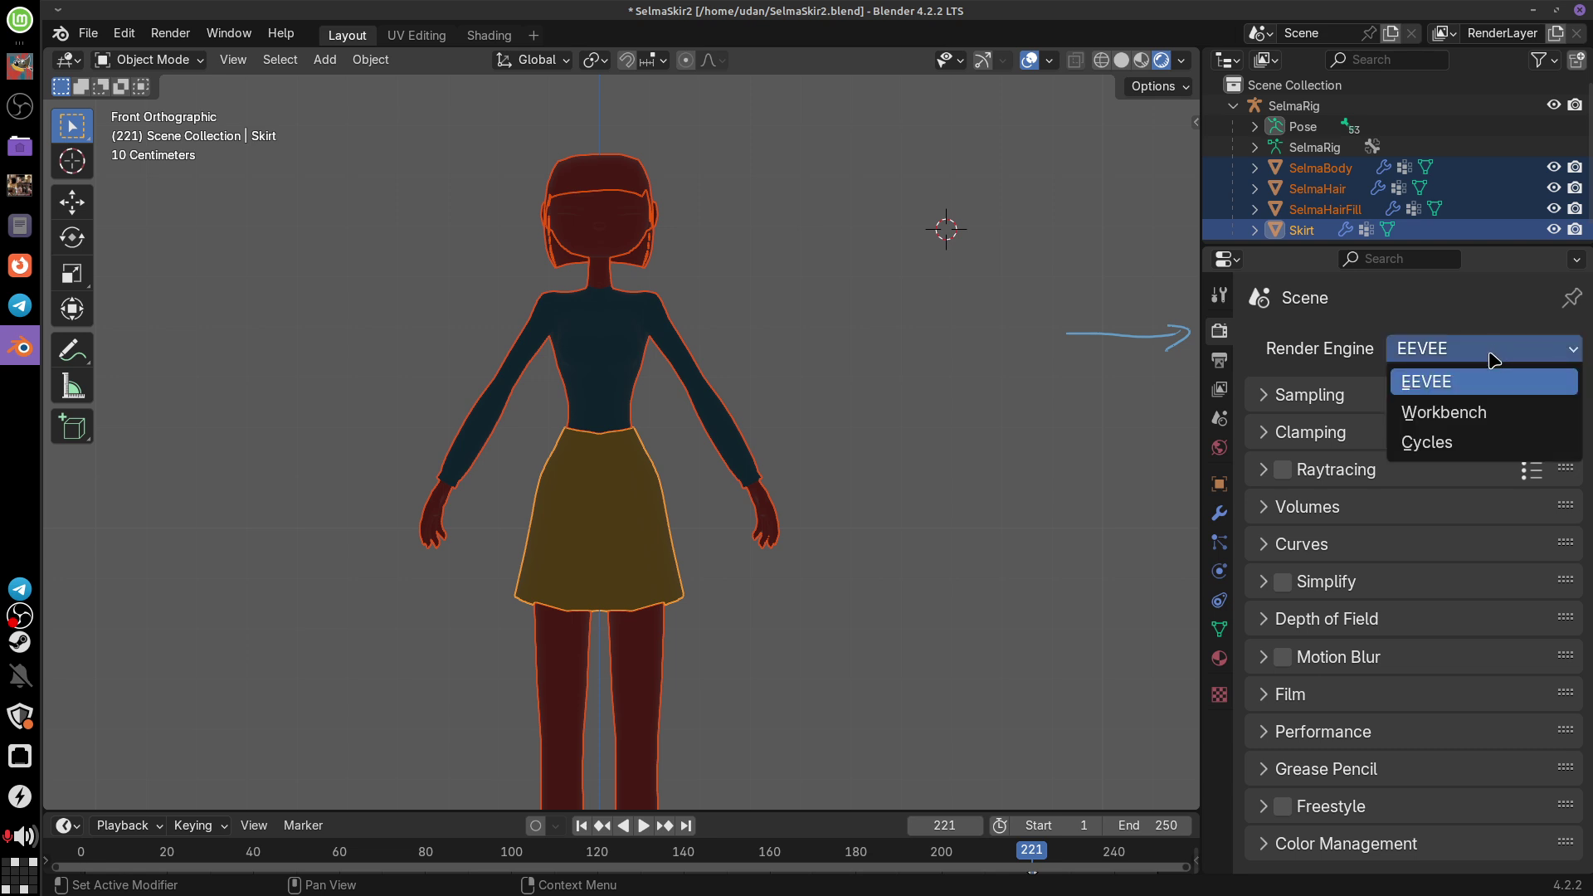
left_click(1486, 414)
left_click(1263, 452)
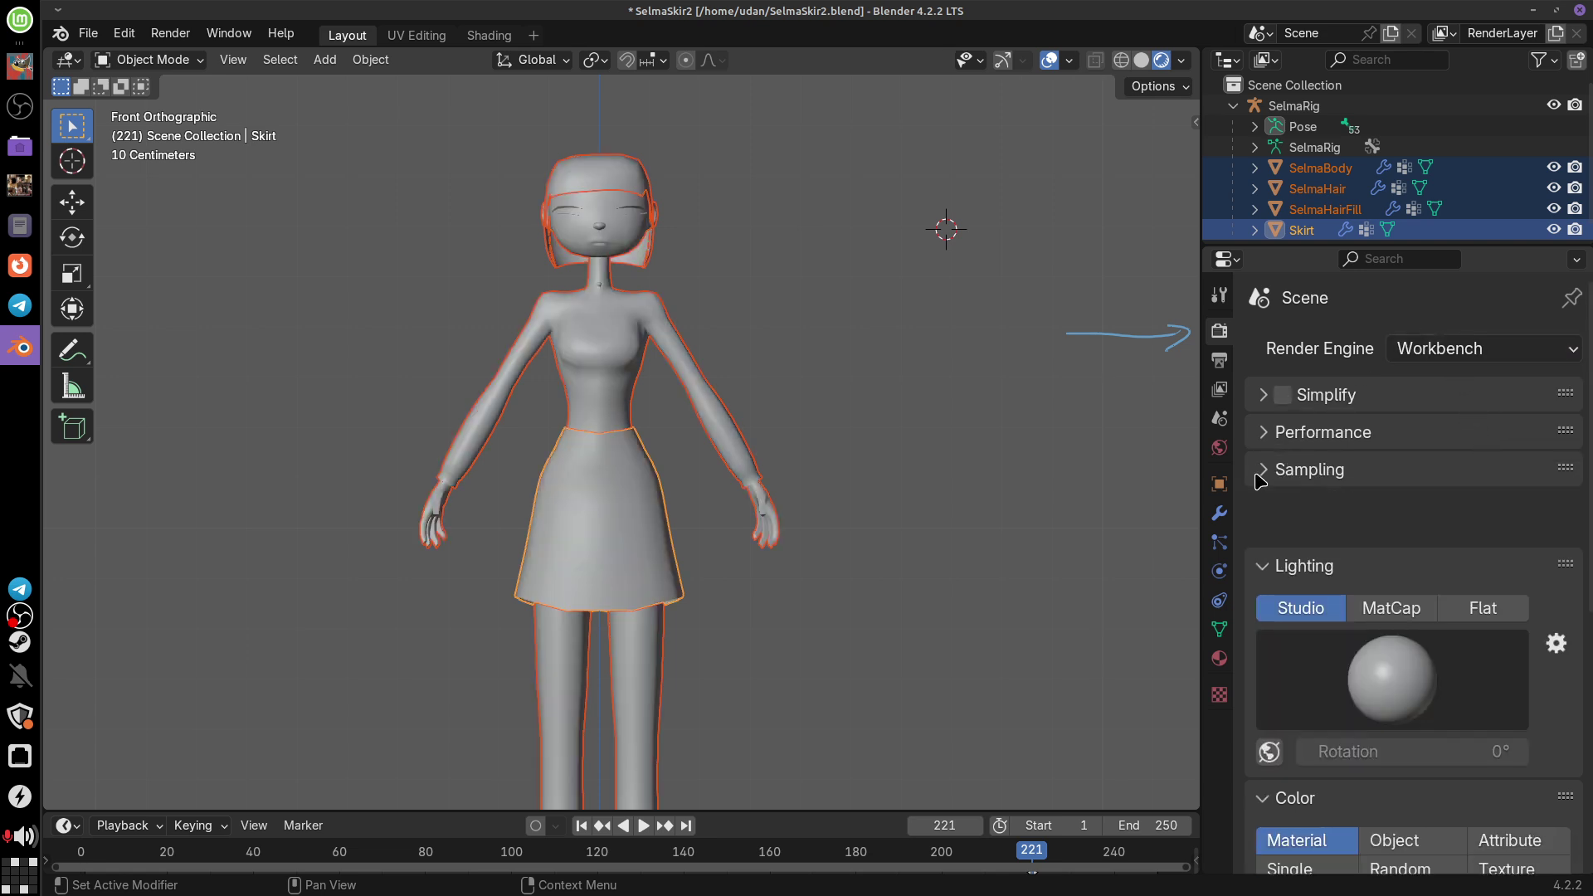
left_click(1269, 413)
left_click(1269, 415)
left_click(1262, 507)
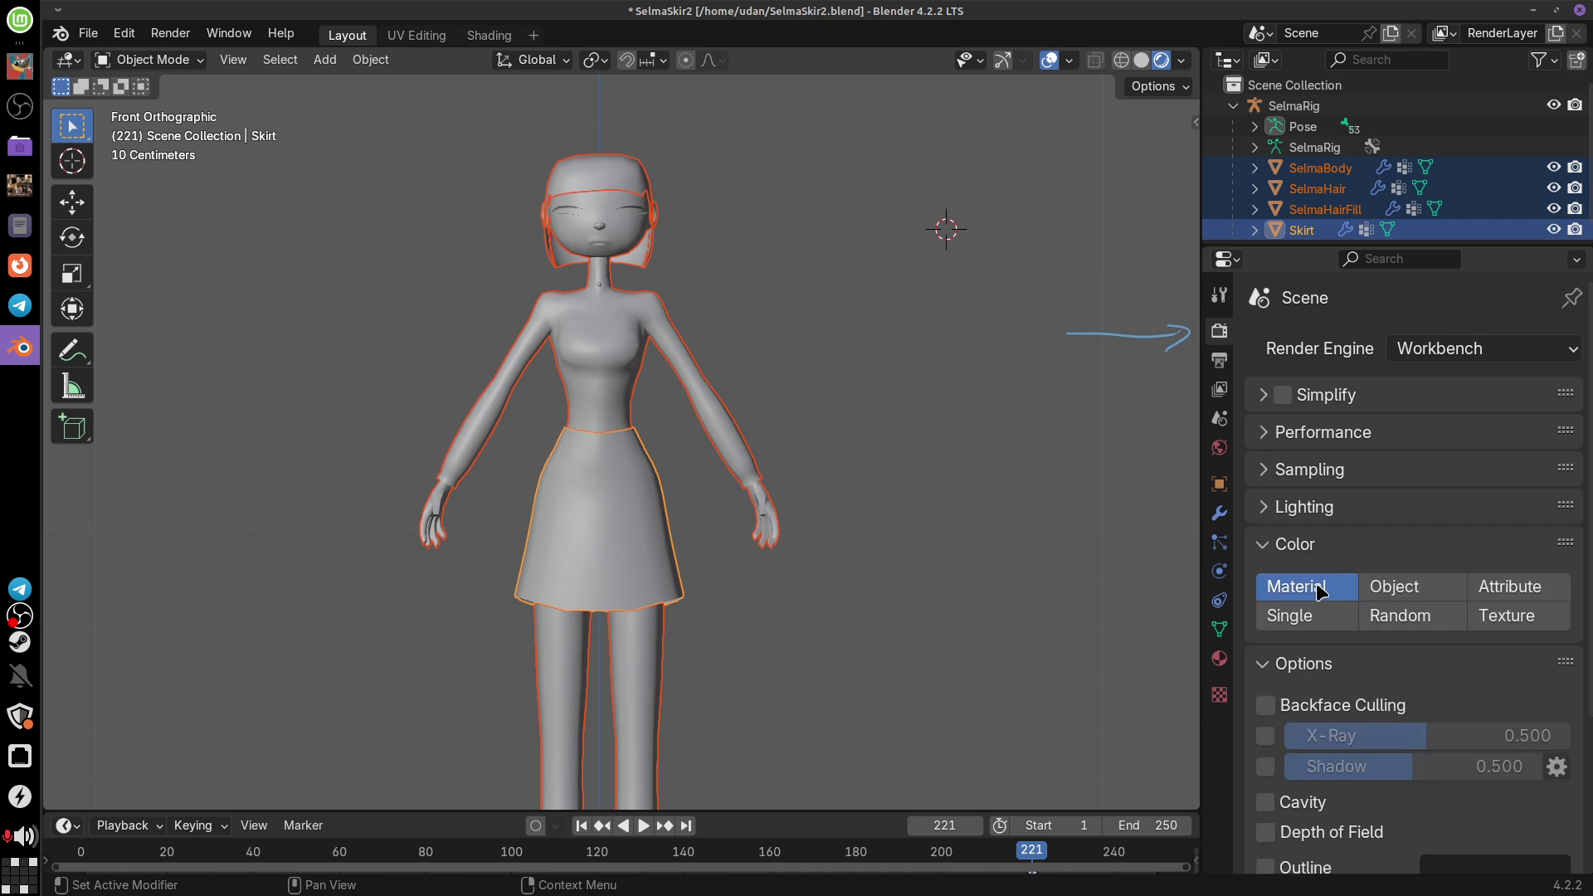
left_click(1275, 544)
left_click(1274, 582)
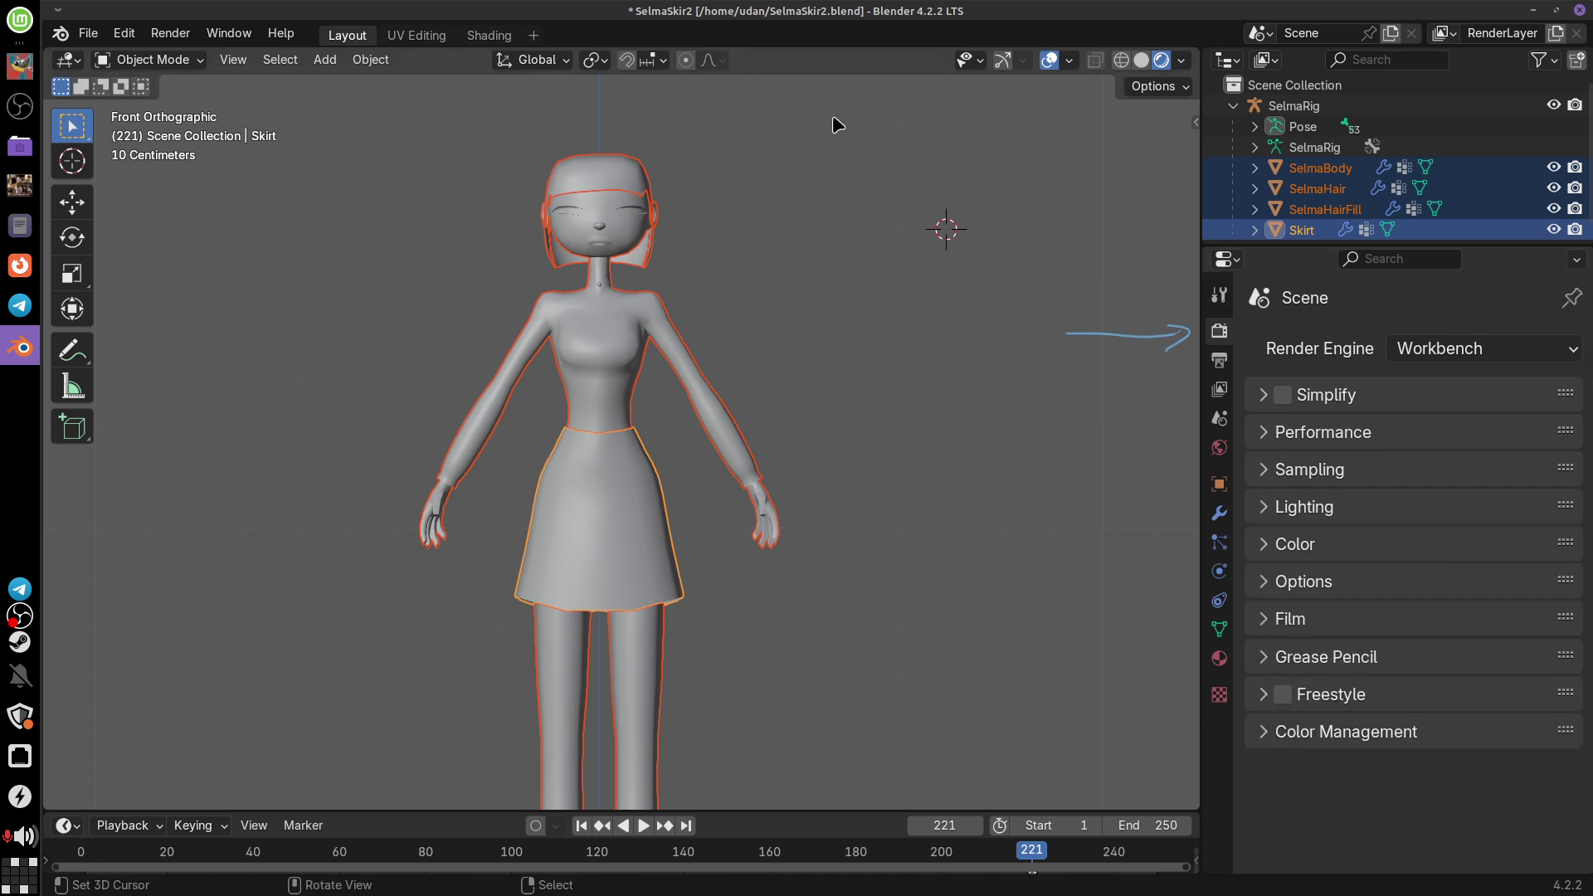
Step: Compare the character in solid and rendered viewport shading under Workbench, ending in rendered shading
left_click(1145, 60)
left_click(1161, 61)
left_click(1142, 61)
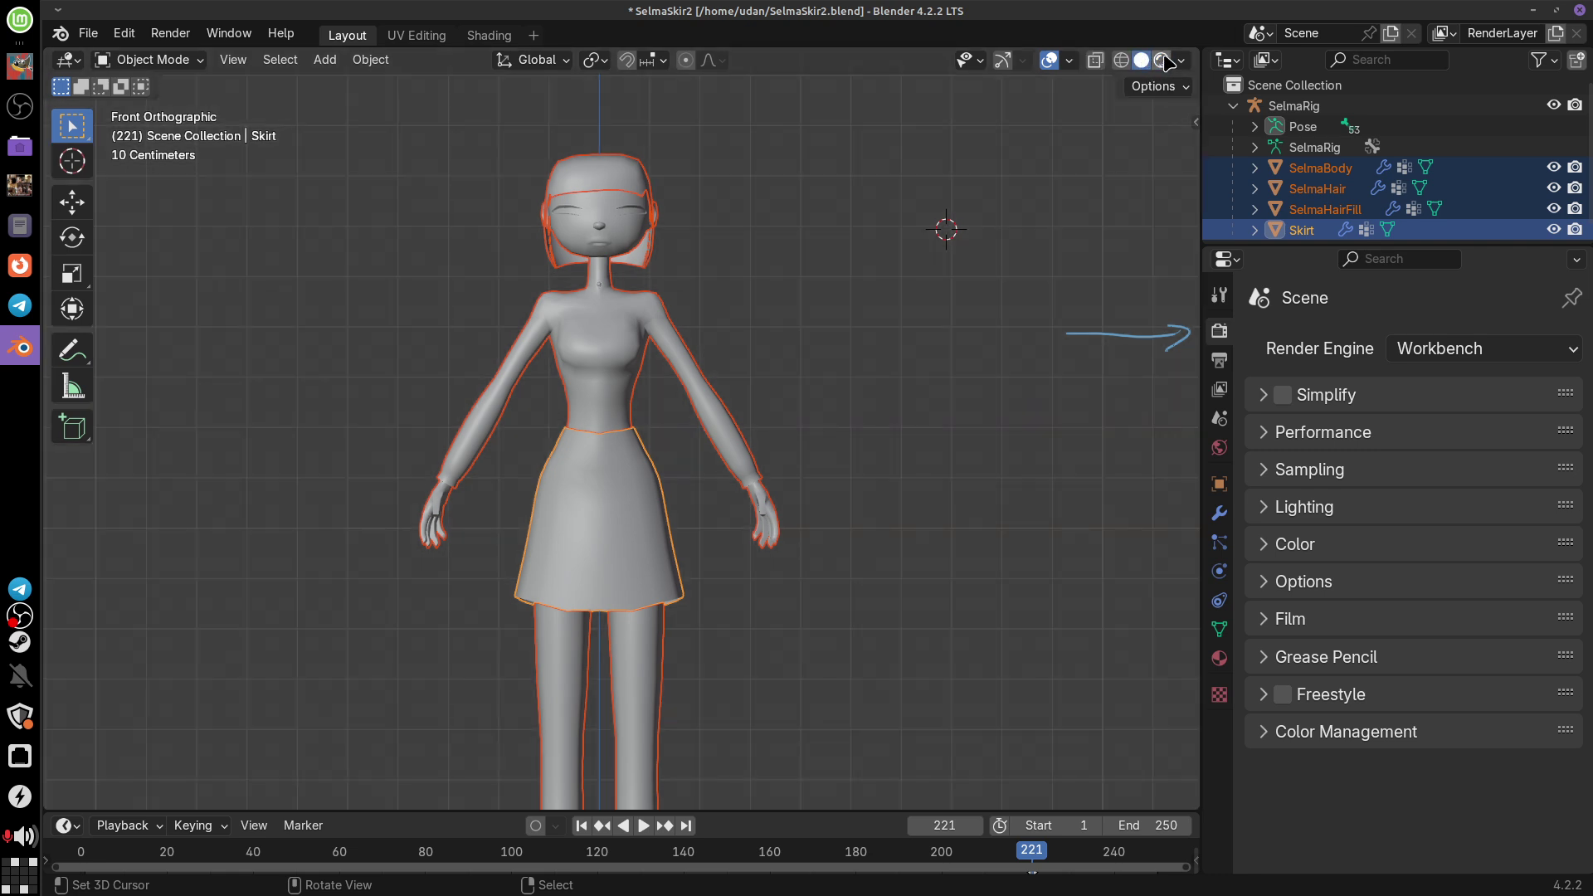
left_click(1161, 61)
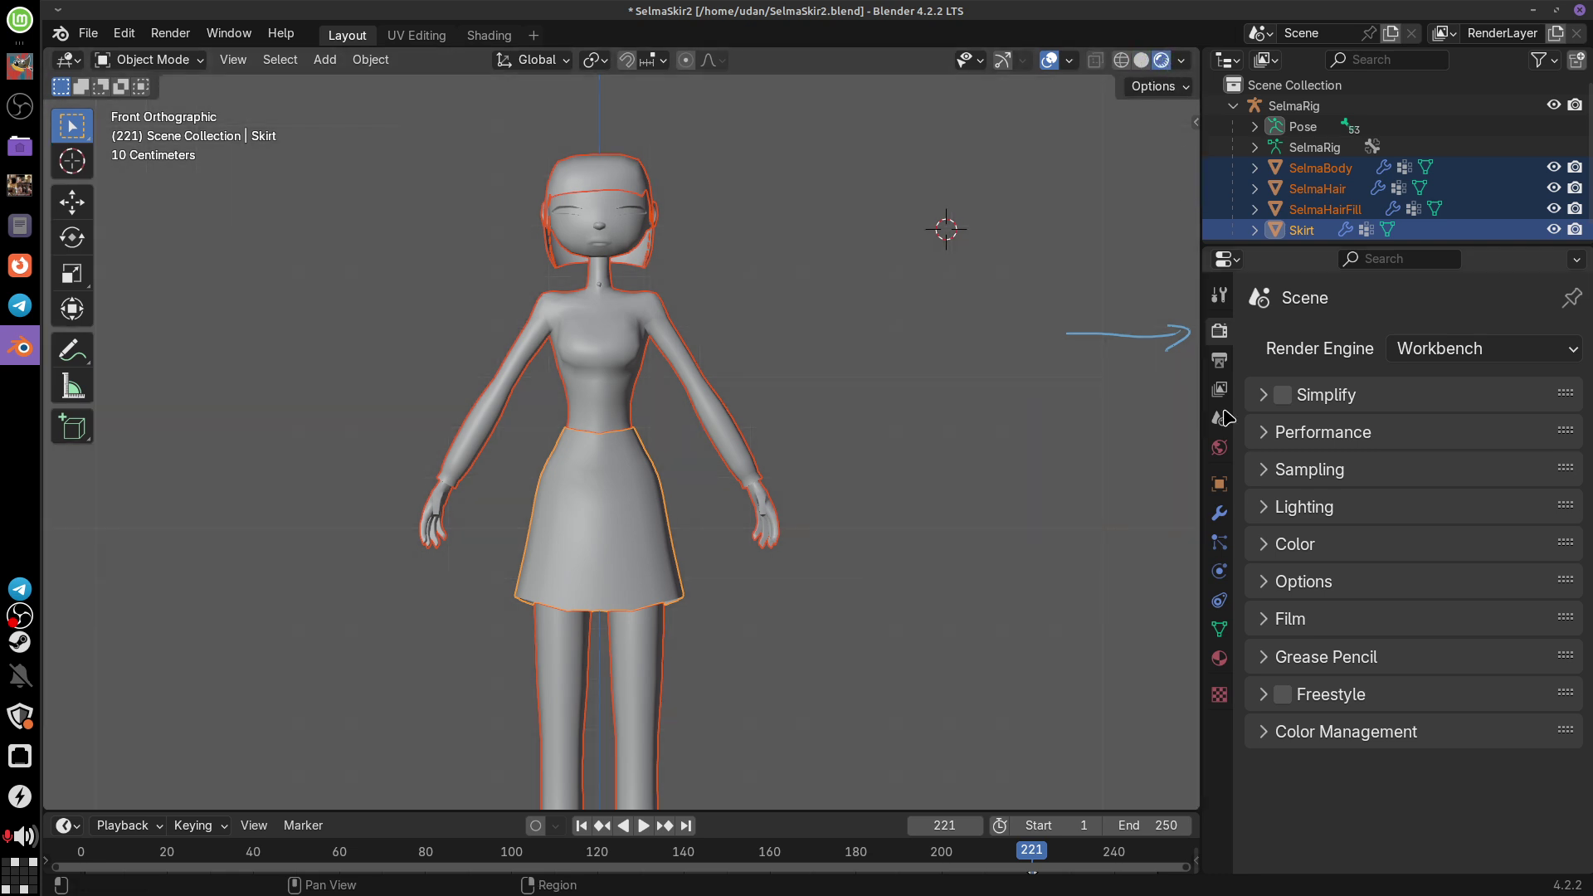
Step: Set the render engine to Cycles and move the Bake section above Sampling in the render settings
left_click(1497, 357)
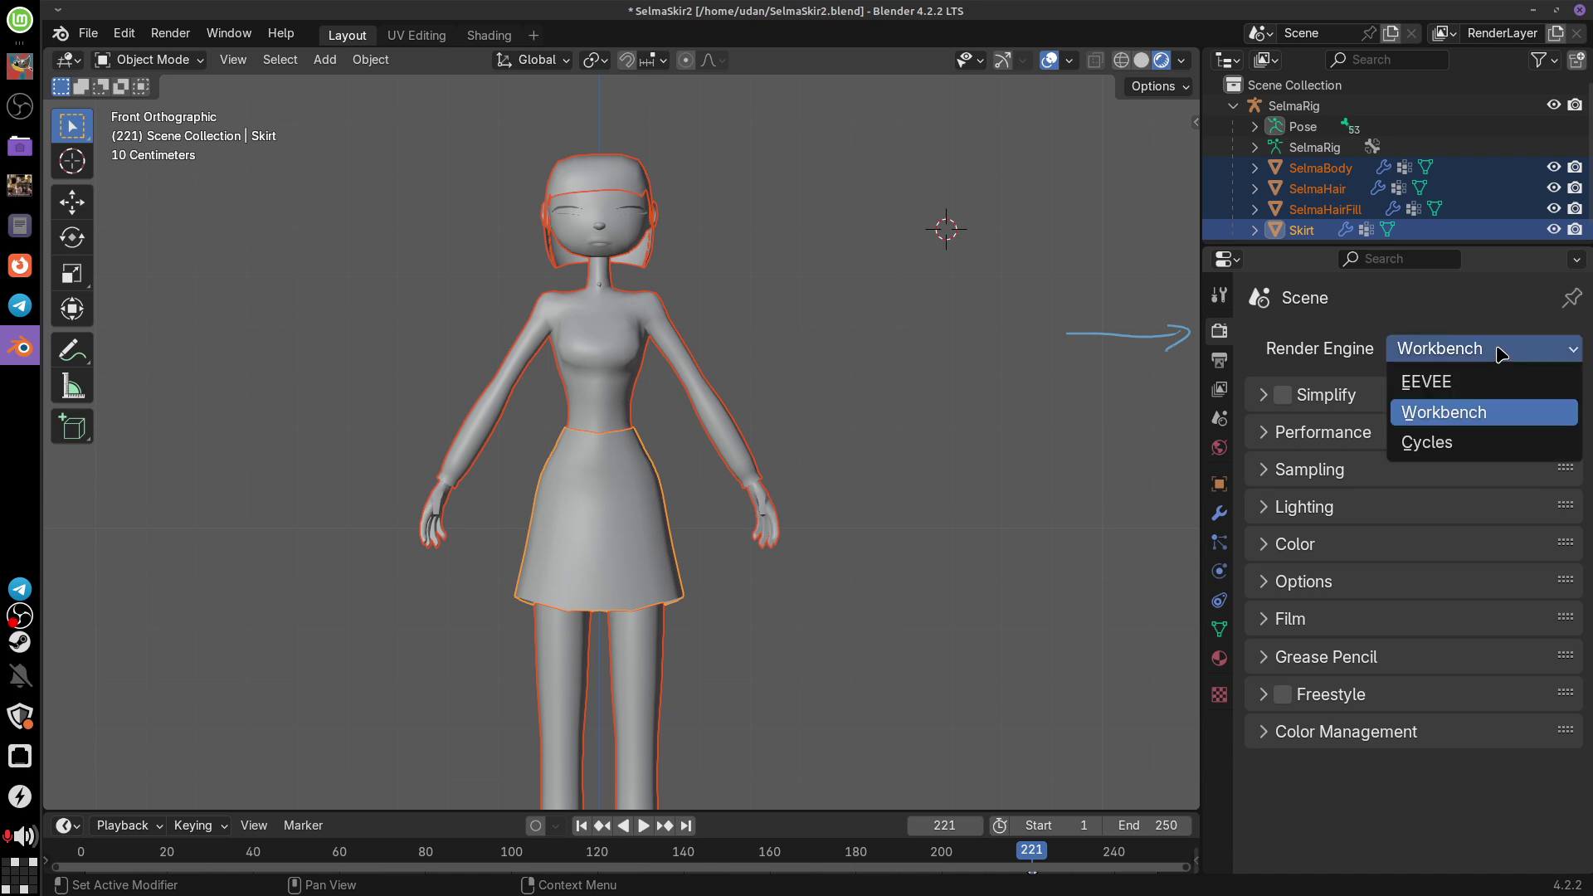
left_click(1482, 450)
left_click(1282, 501)
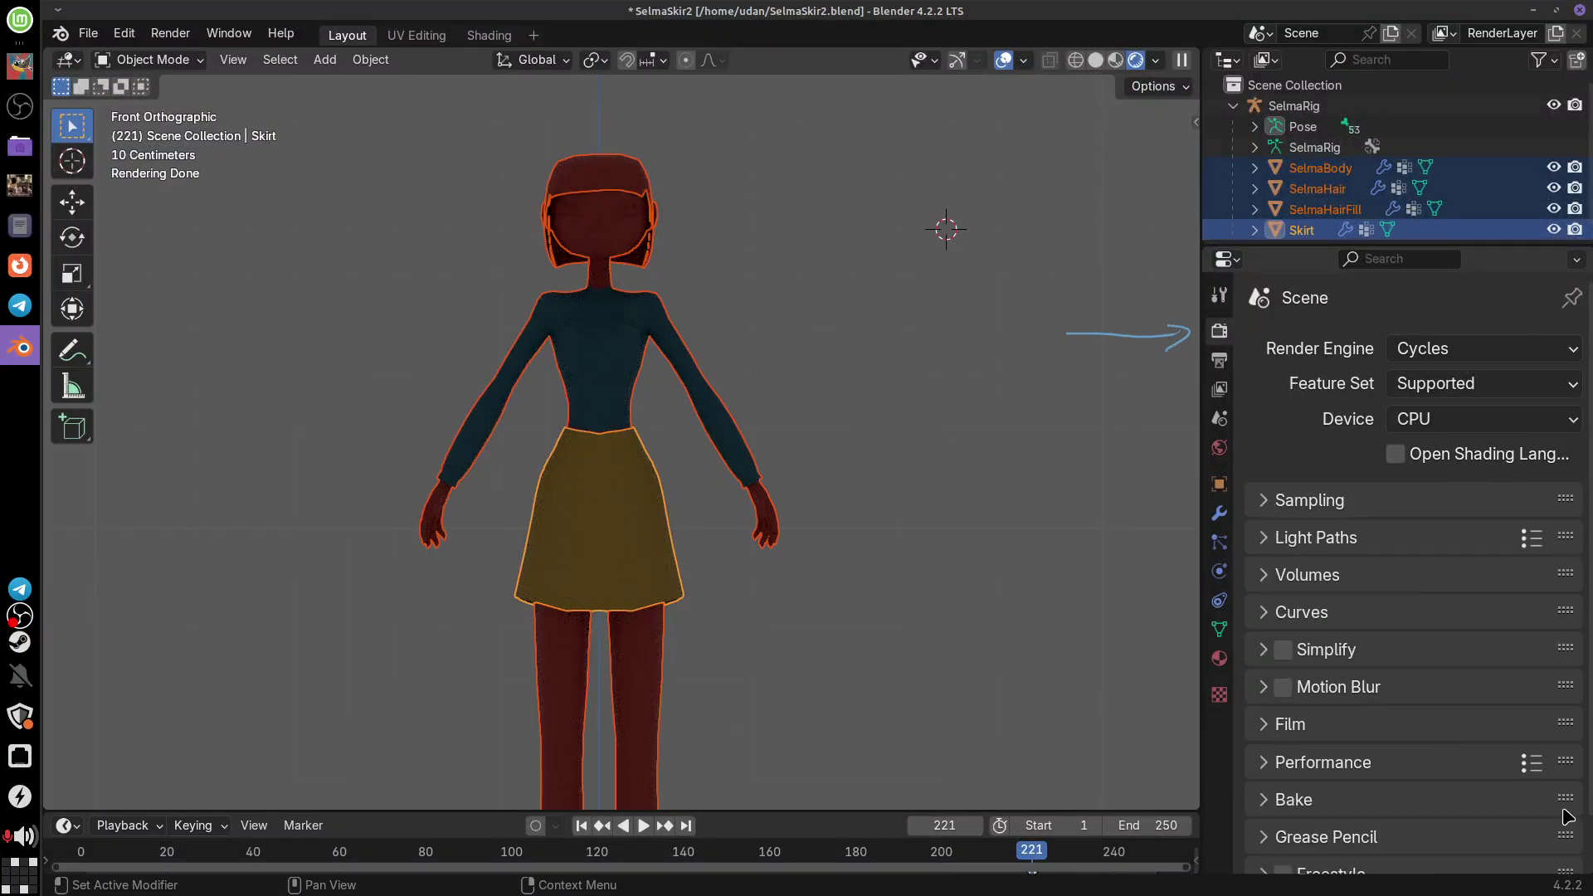
scroll(1568, 469, "down", 2)
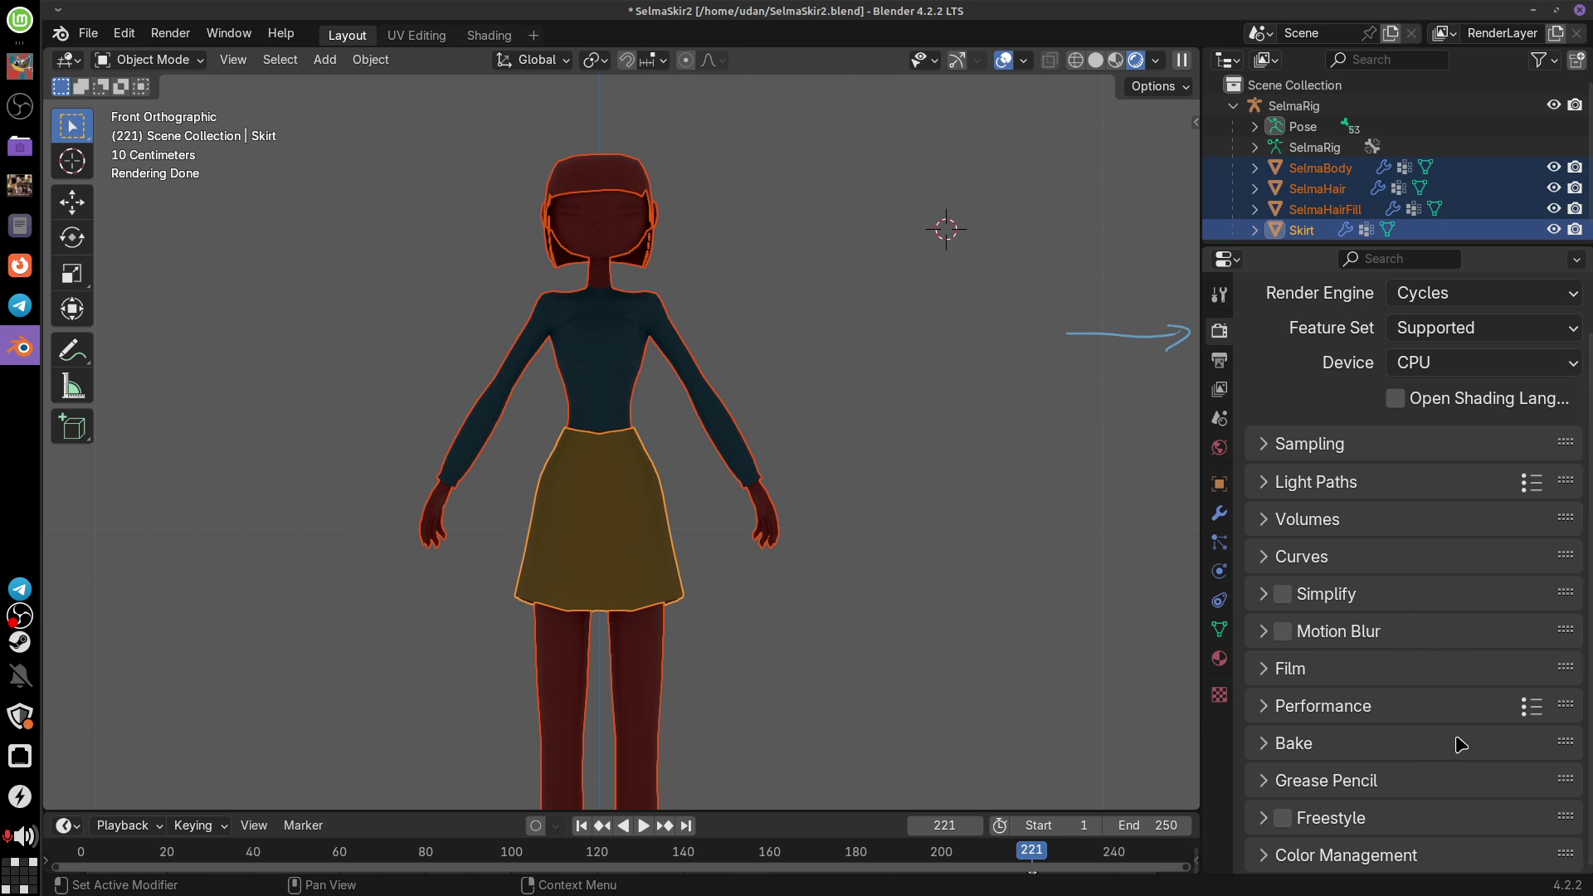
left_click_drag(1568, 747, 1563, 456)
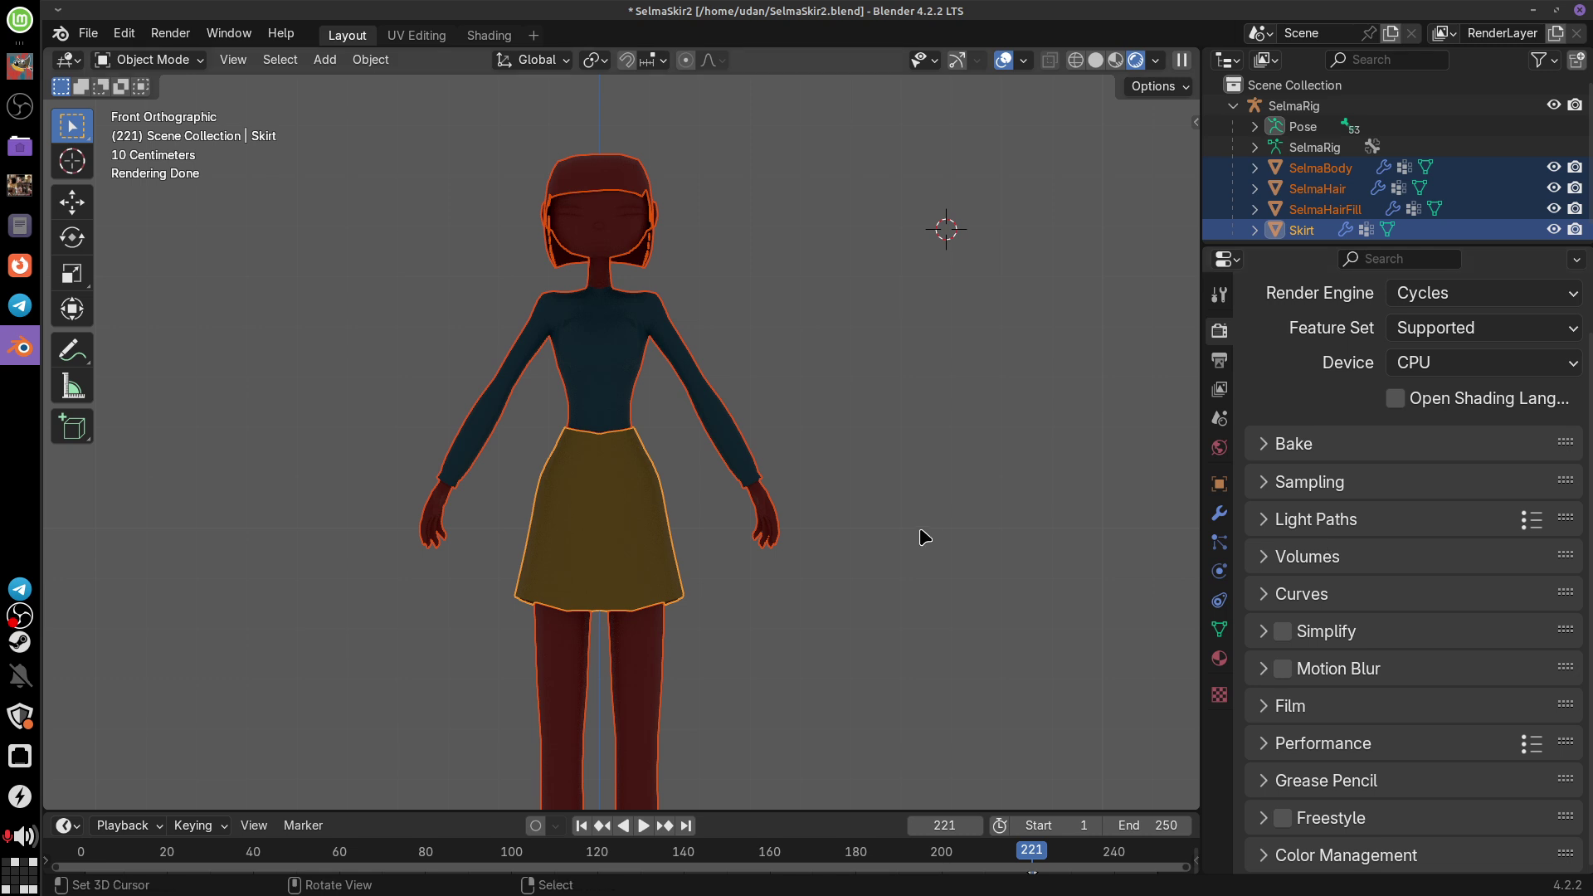
Step: Disconnect the SelmaColor texture from the Principled BSDF's Base Color in SelmaMaterial, and return to the Layout workspace
middle_click_drag(921, 537, 850, 515)
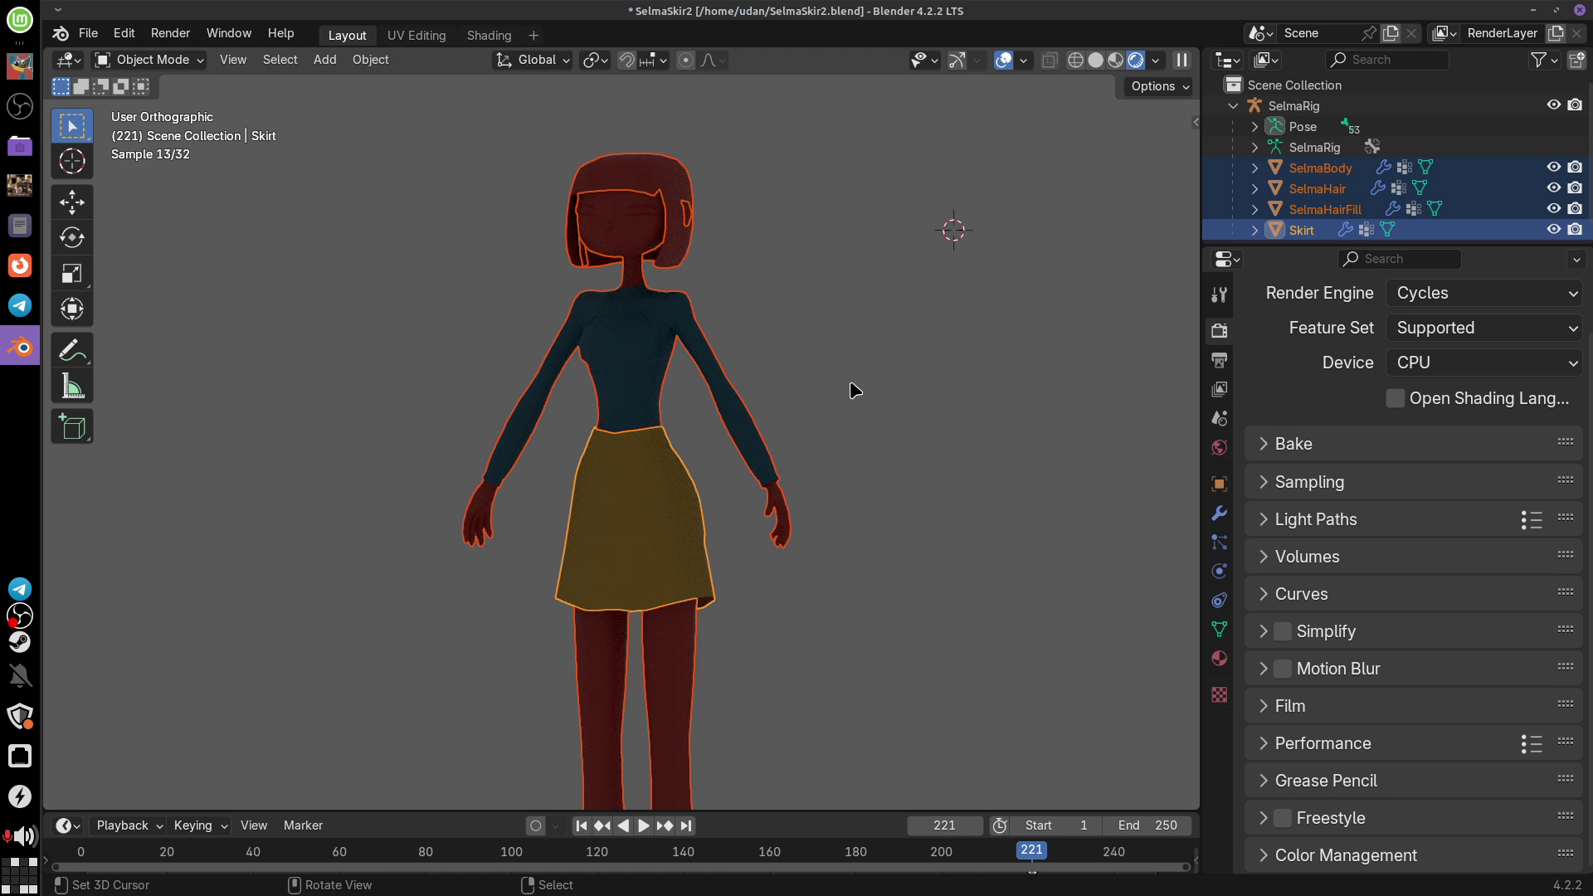
scroll(838, 431, "up", 3)
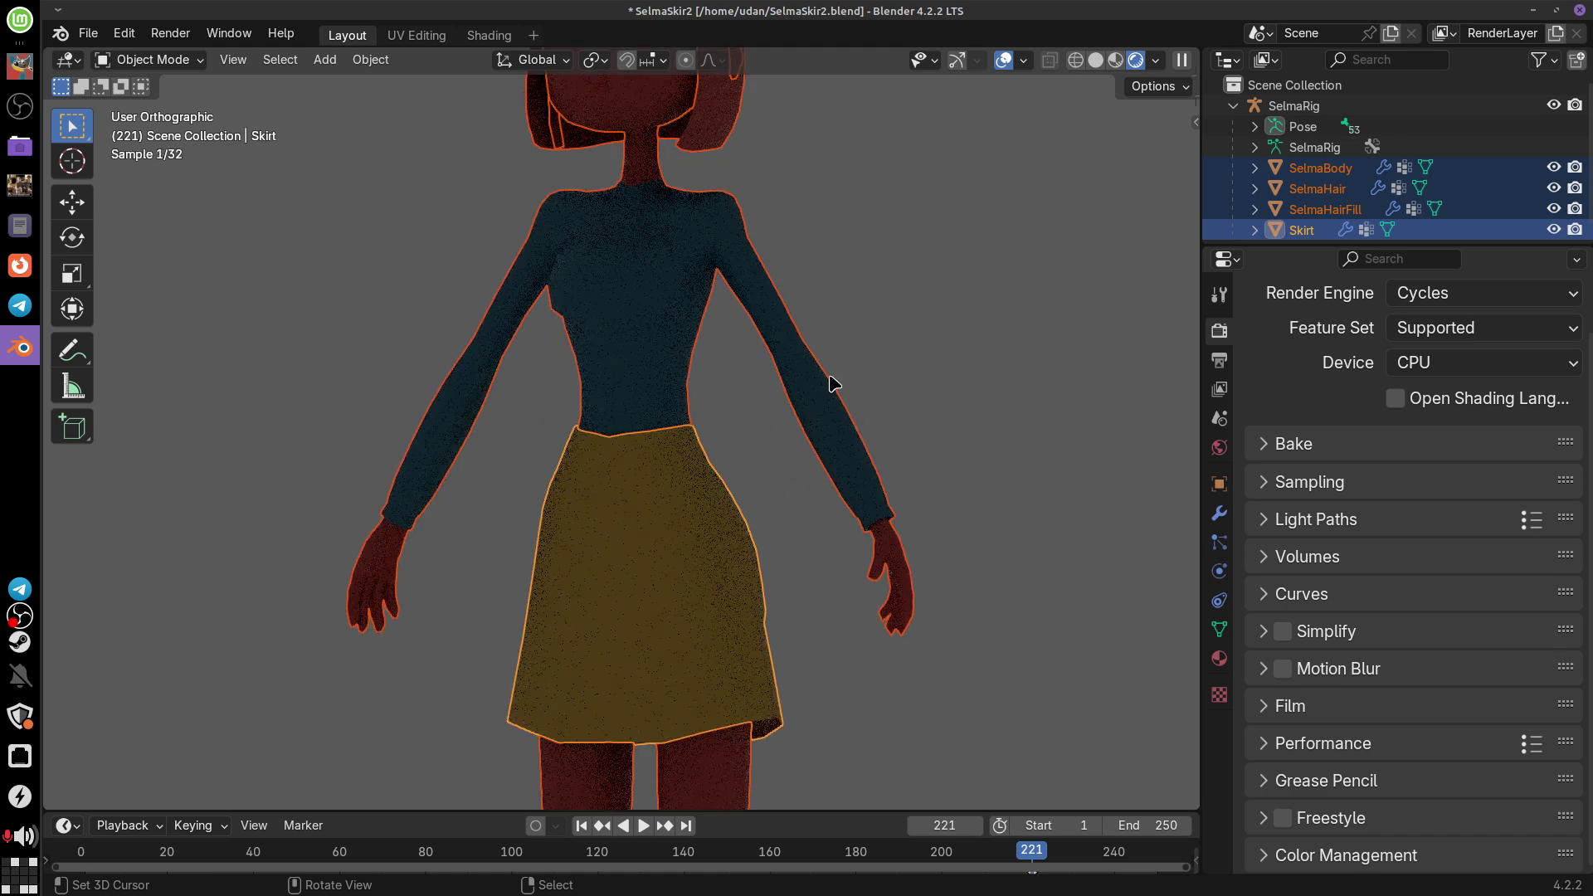
middle_click_drag(800, 199, 838, 402, "shift")
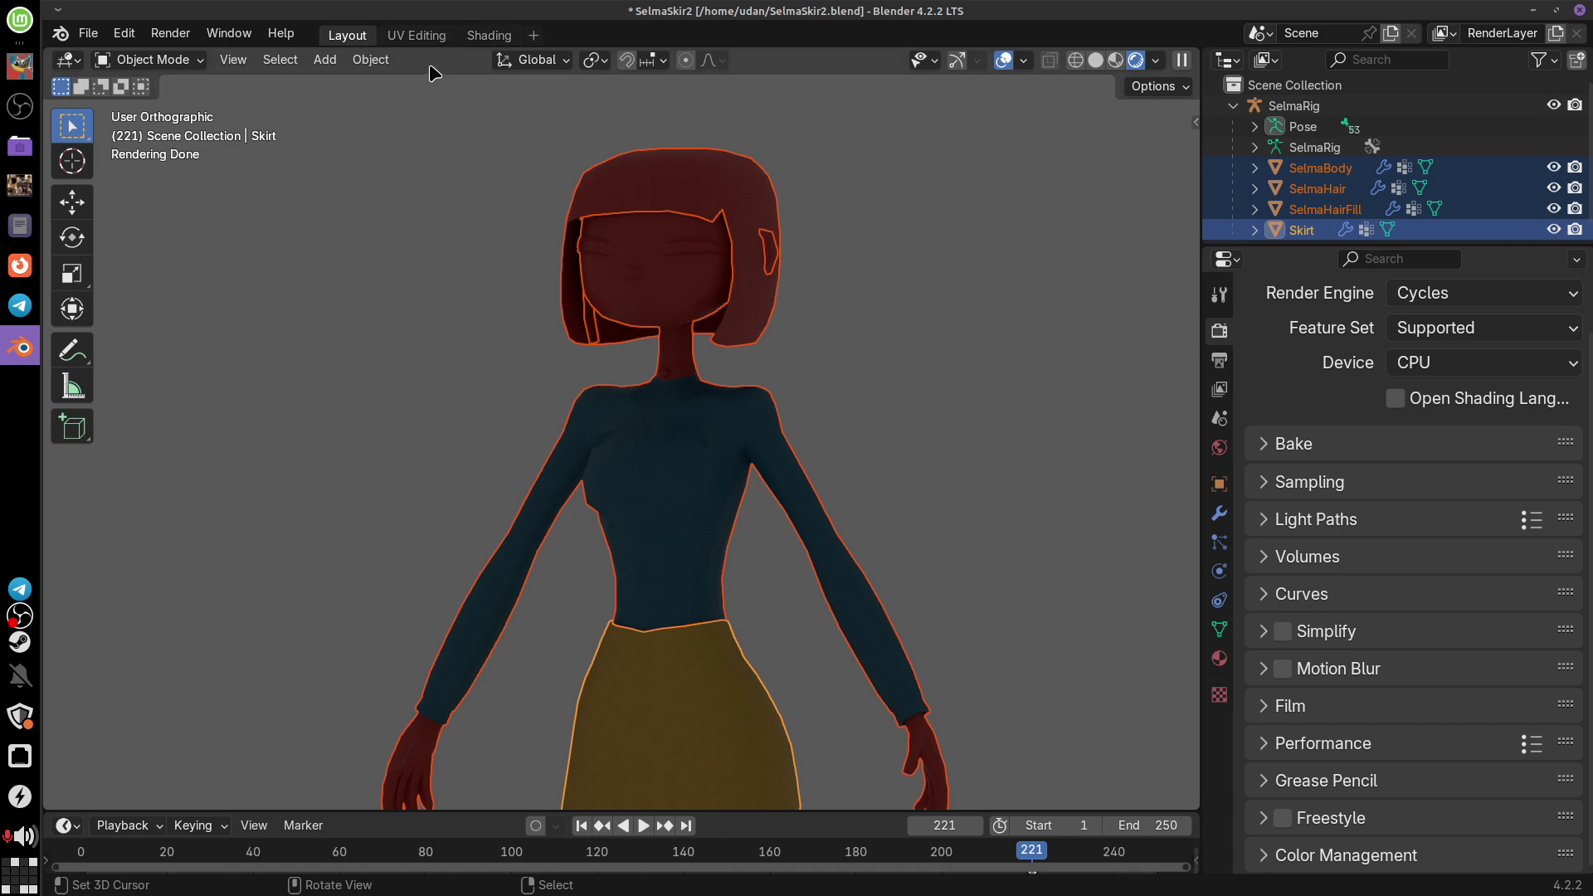
left_click(489, 35)
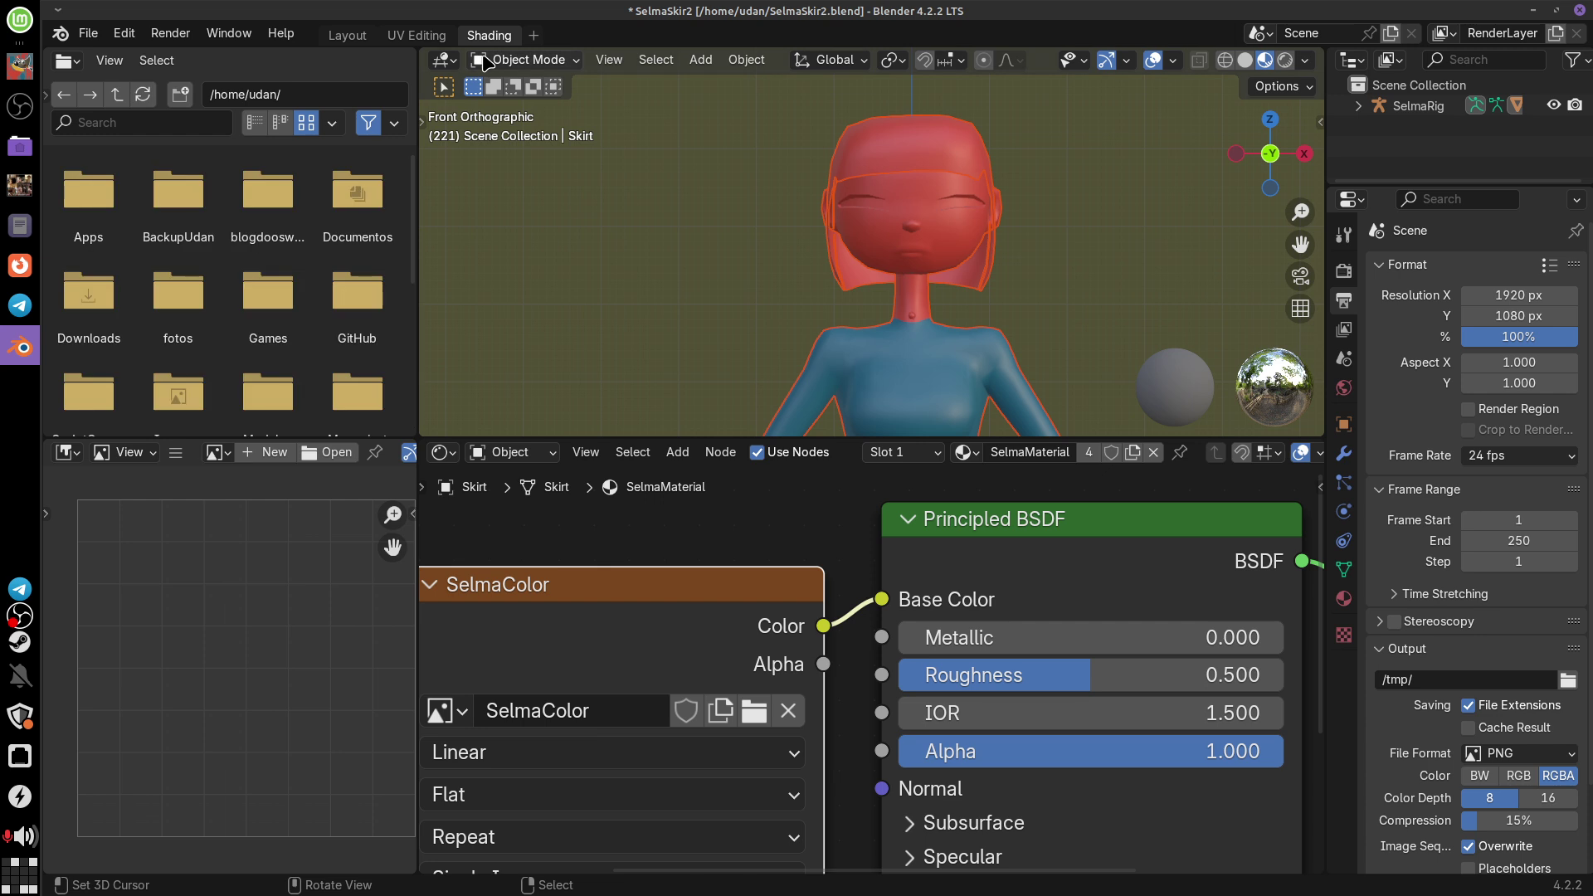
left_click_drag(883, 601, 859, 635)
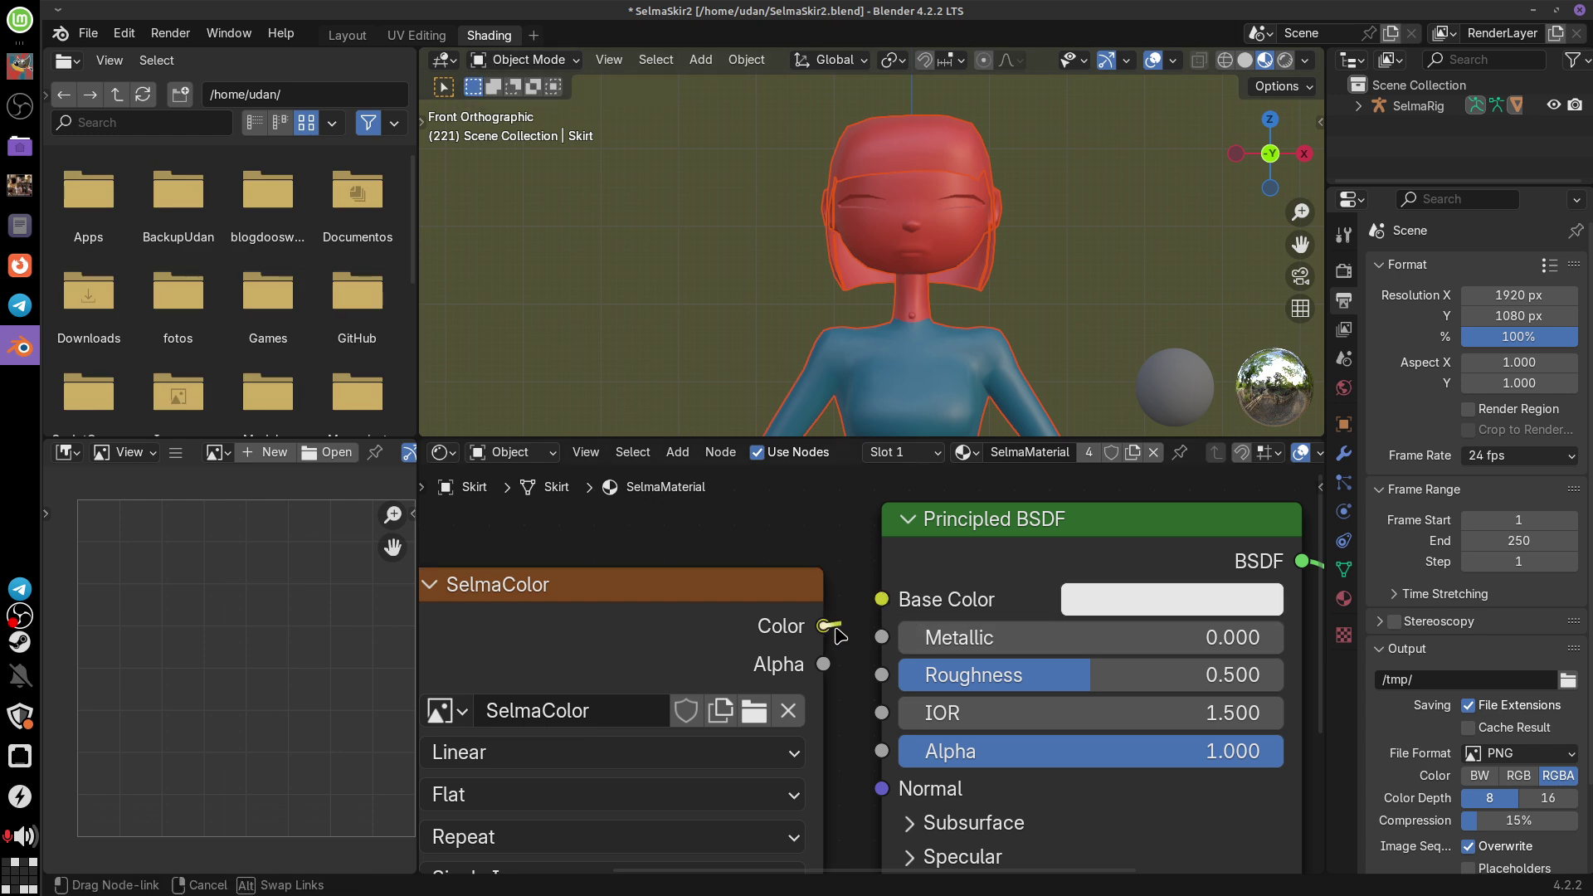
left_click(348, 36)
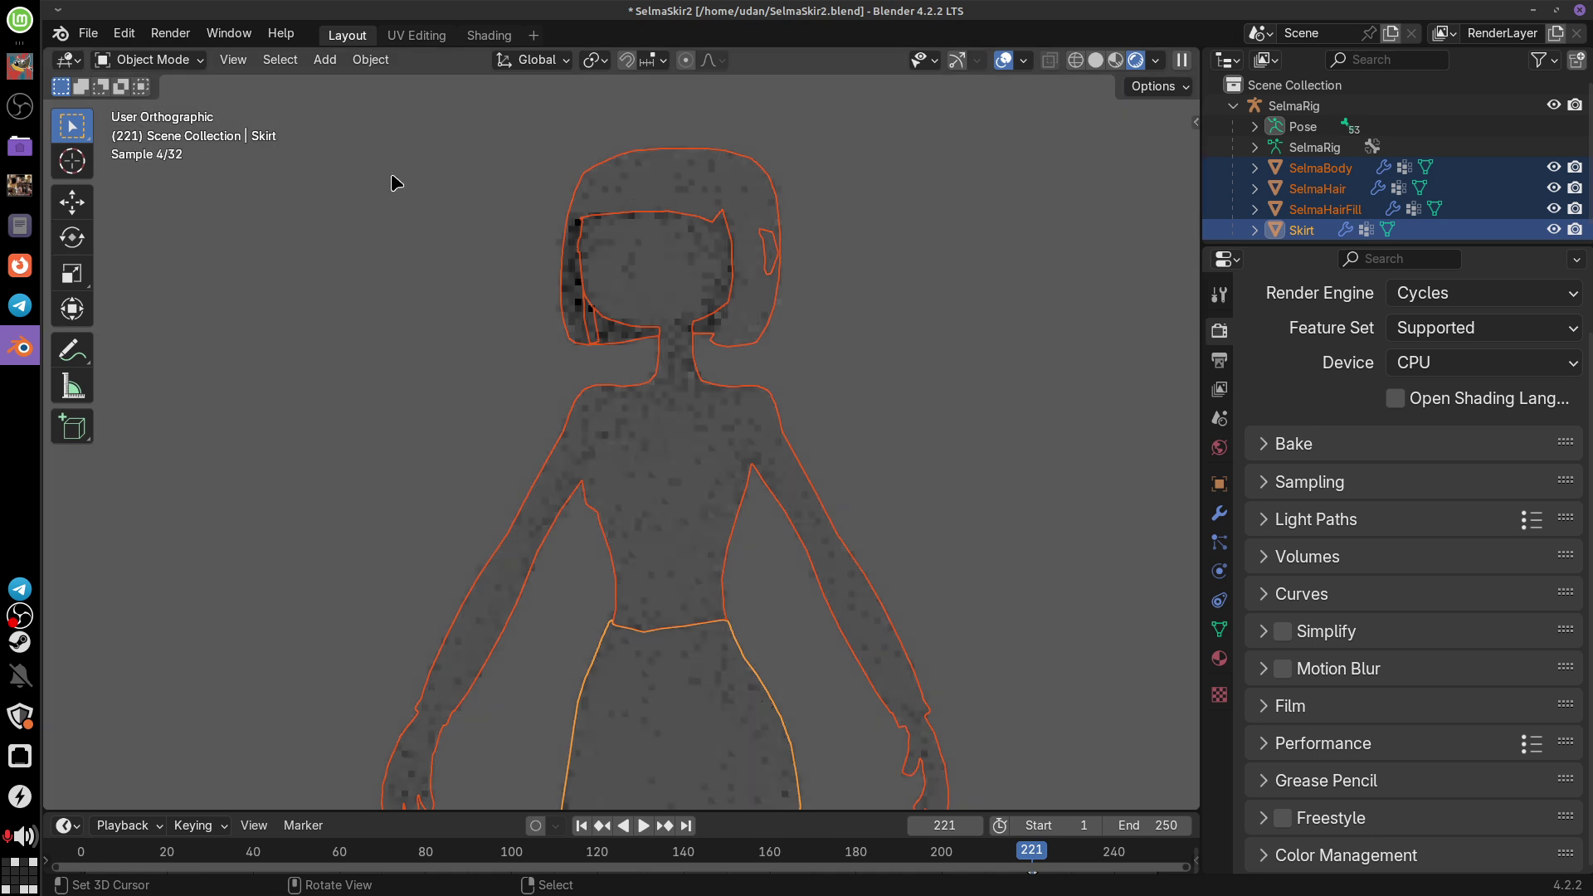
Step: Set the World surface color to full white, with a value of 1.000
middle_click_drag(900, 430, 892, 409)
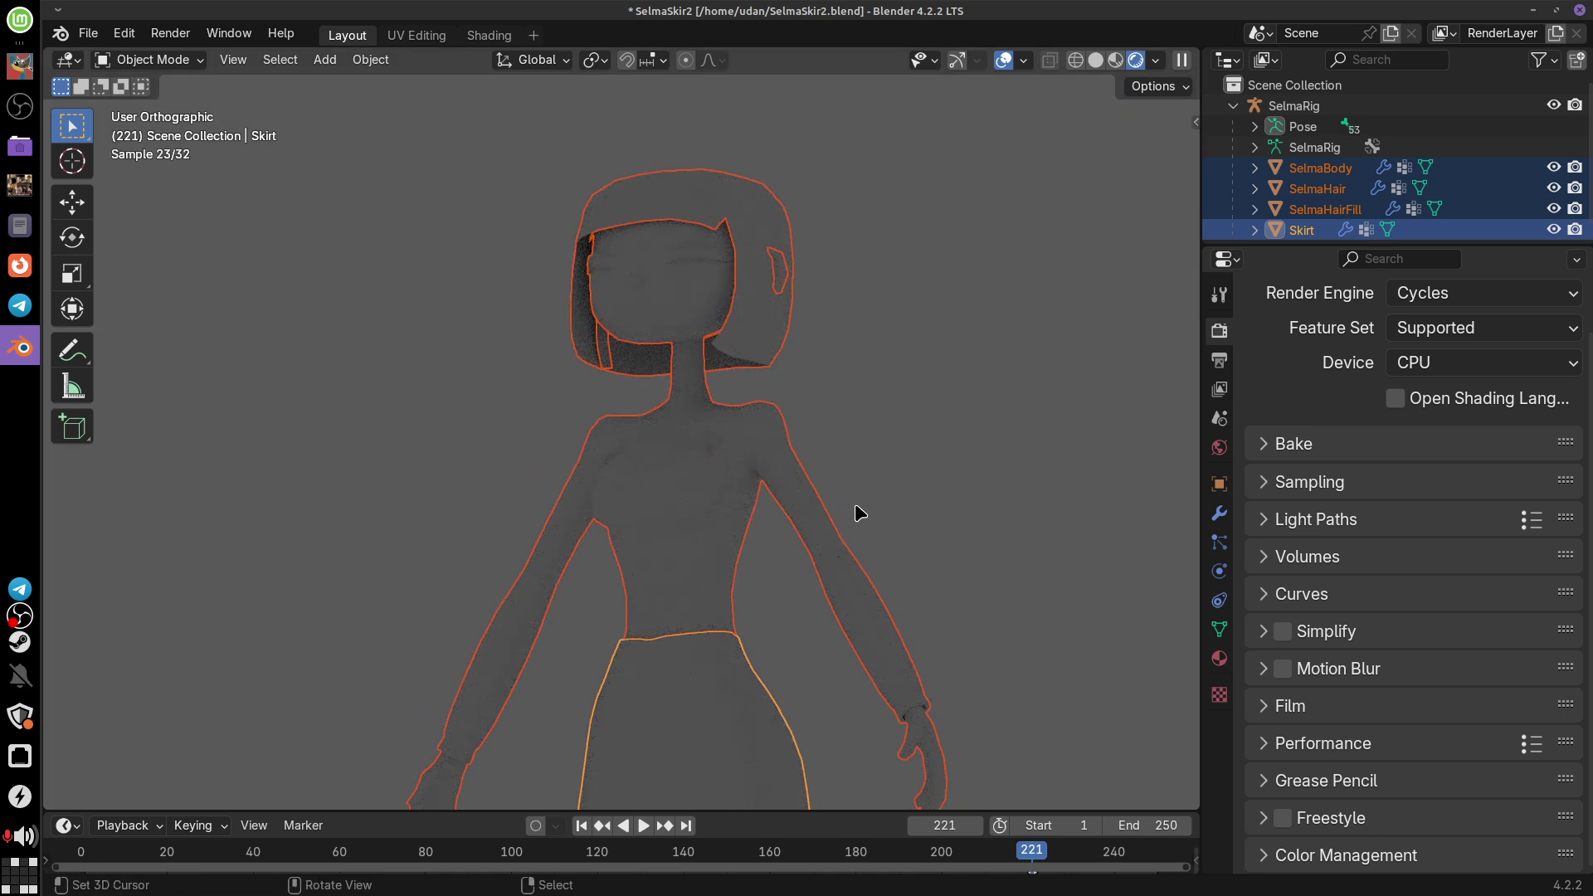
middle_click_drag(859, 513, 945, 581)
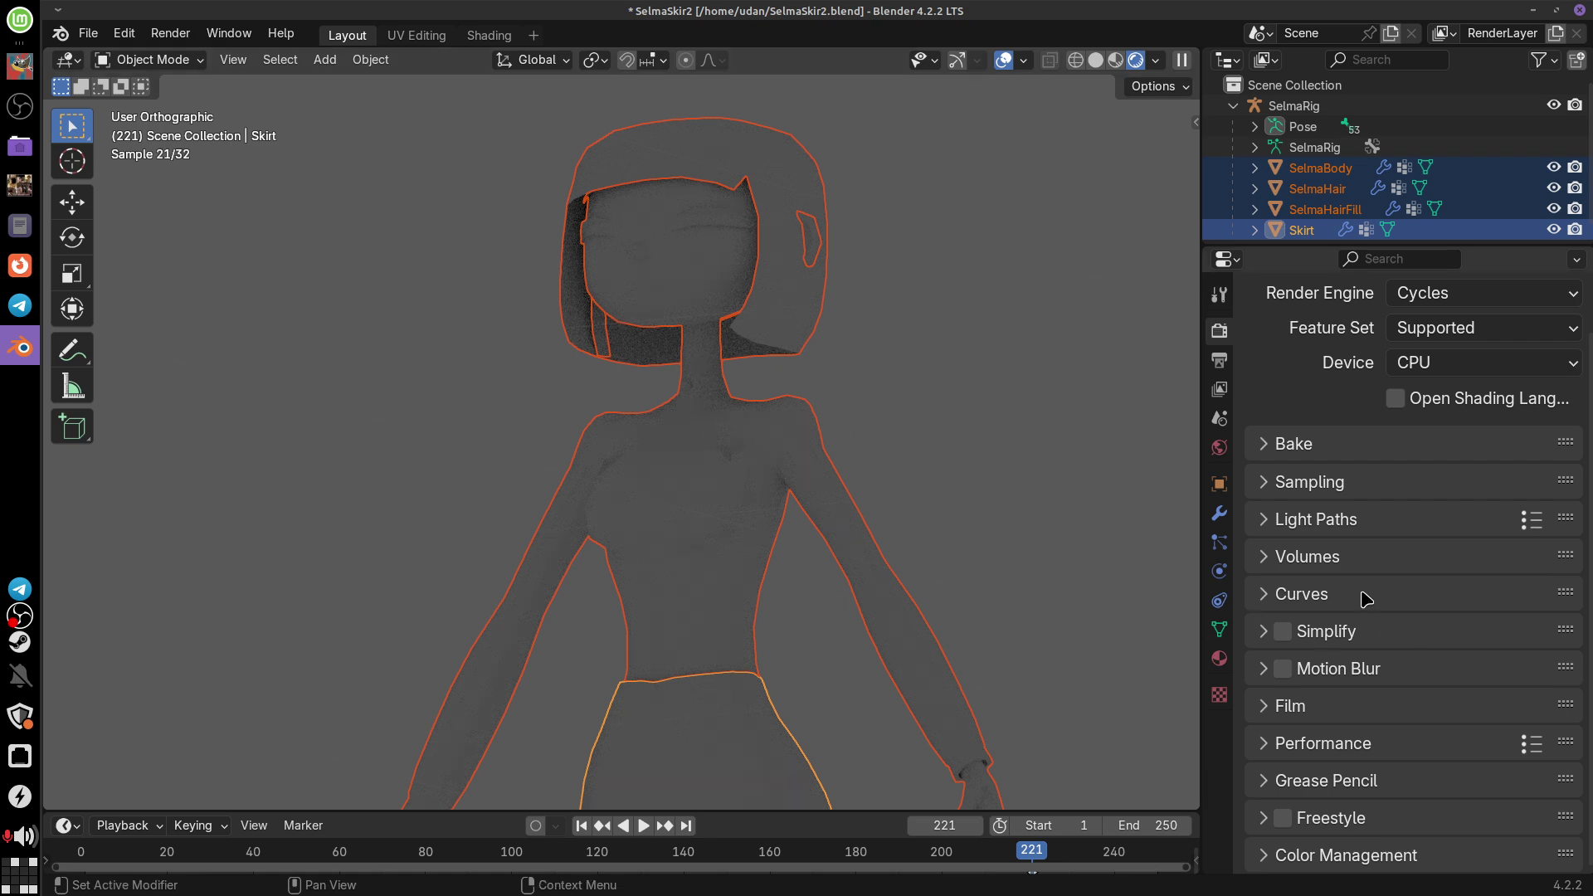
left_click(1219, 447)
left_click(1469, 454)
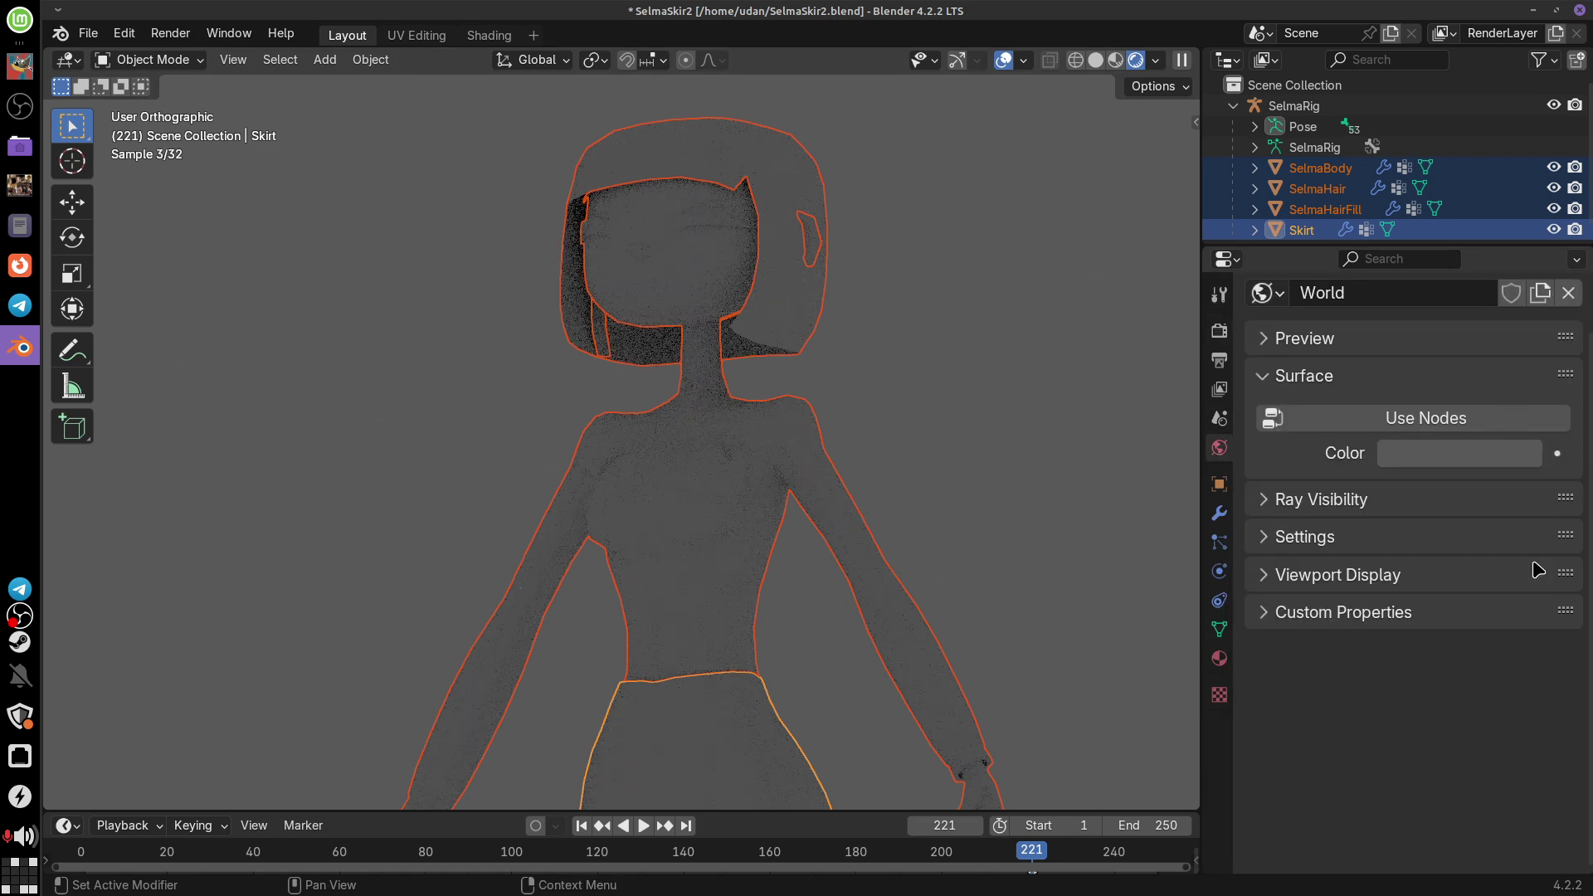
left_click(1452, 453)
left_click_drag(1519, 575, 1518, 476)
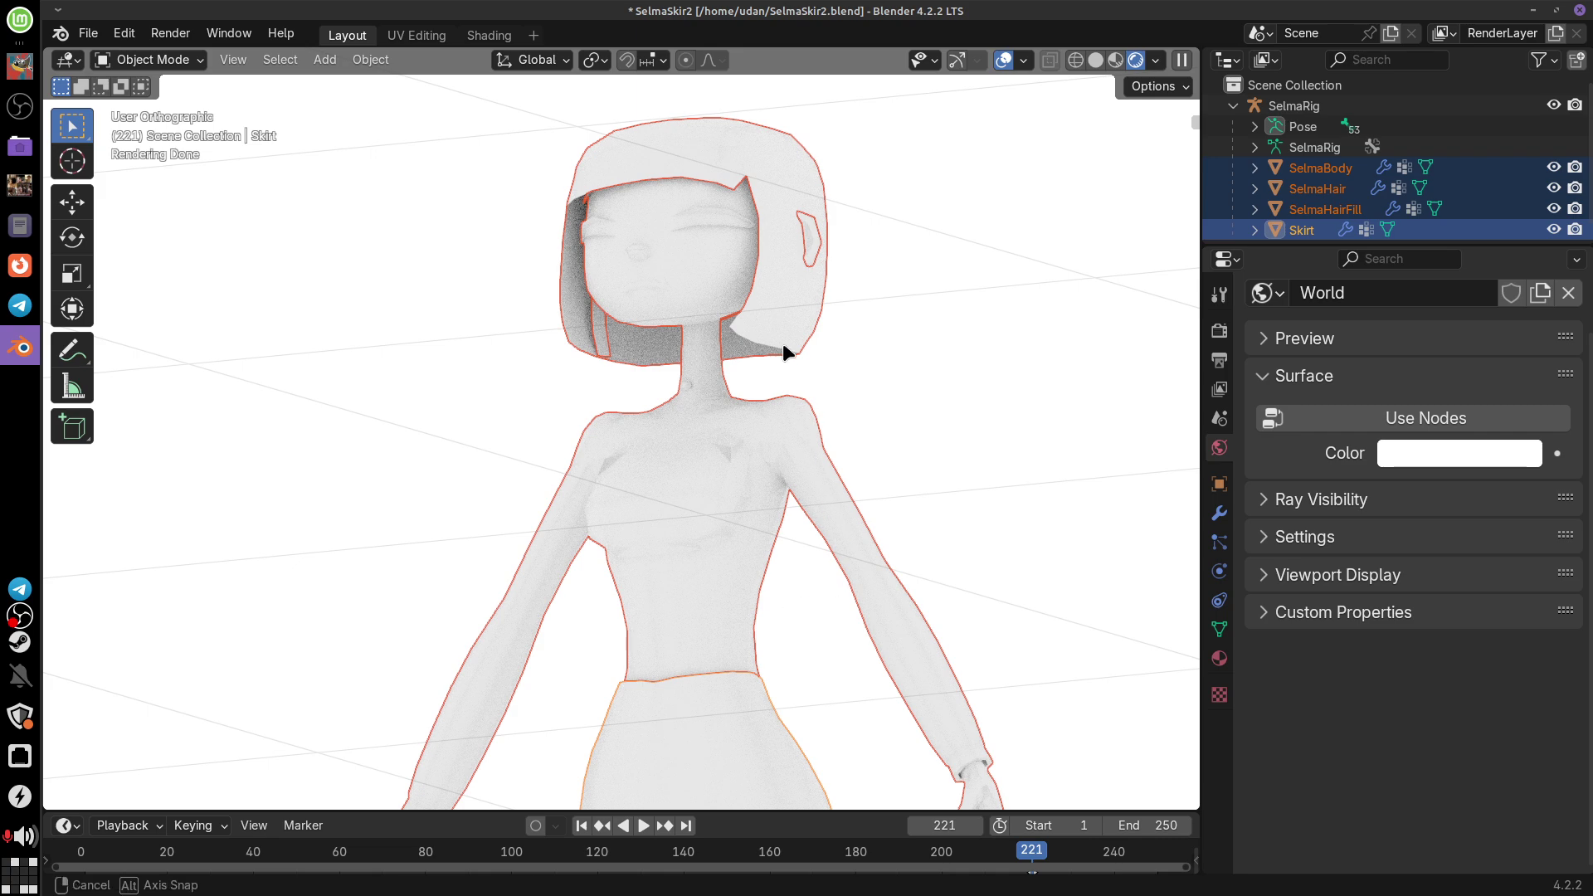
Step: Examine the occlusion shading on the white-lit character from several angles in the rendered view, and check the World color's value
middle_click_drag(785, 349, 679, 305)
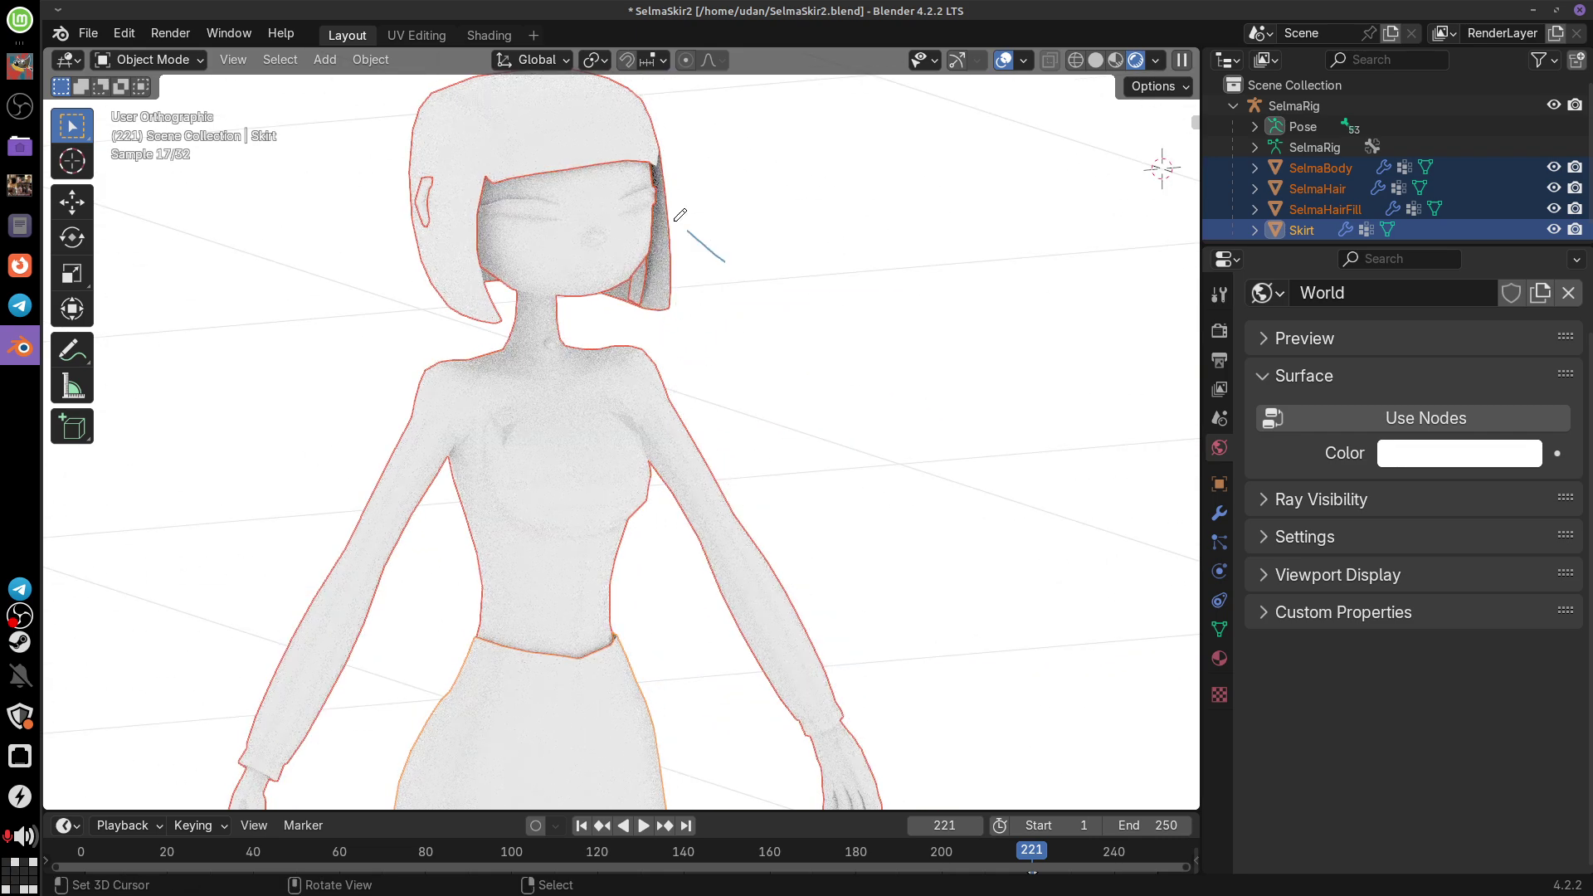
right_click_drag(694, 229, 794, 378)
left_click(1485, 453)
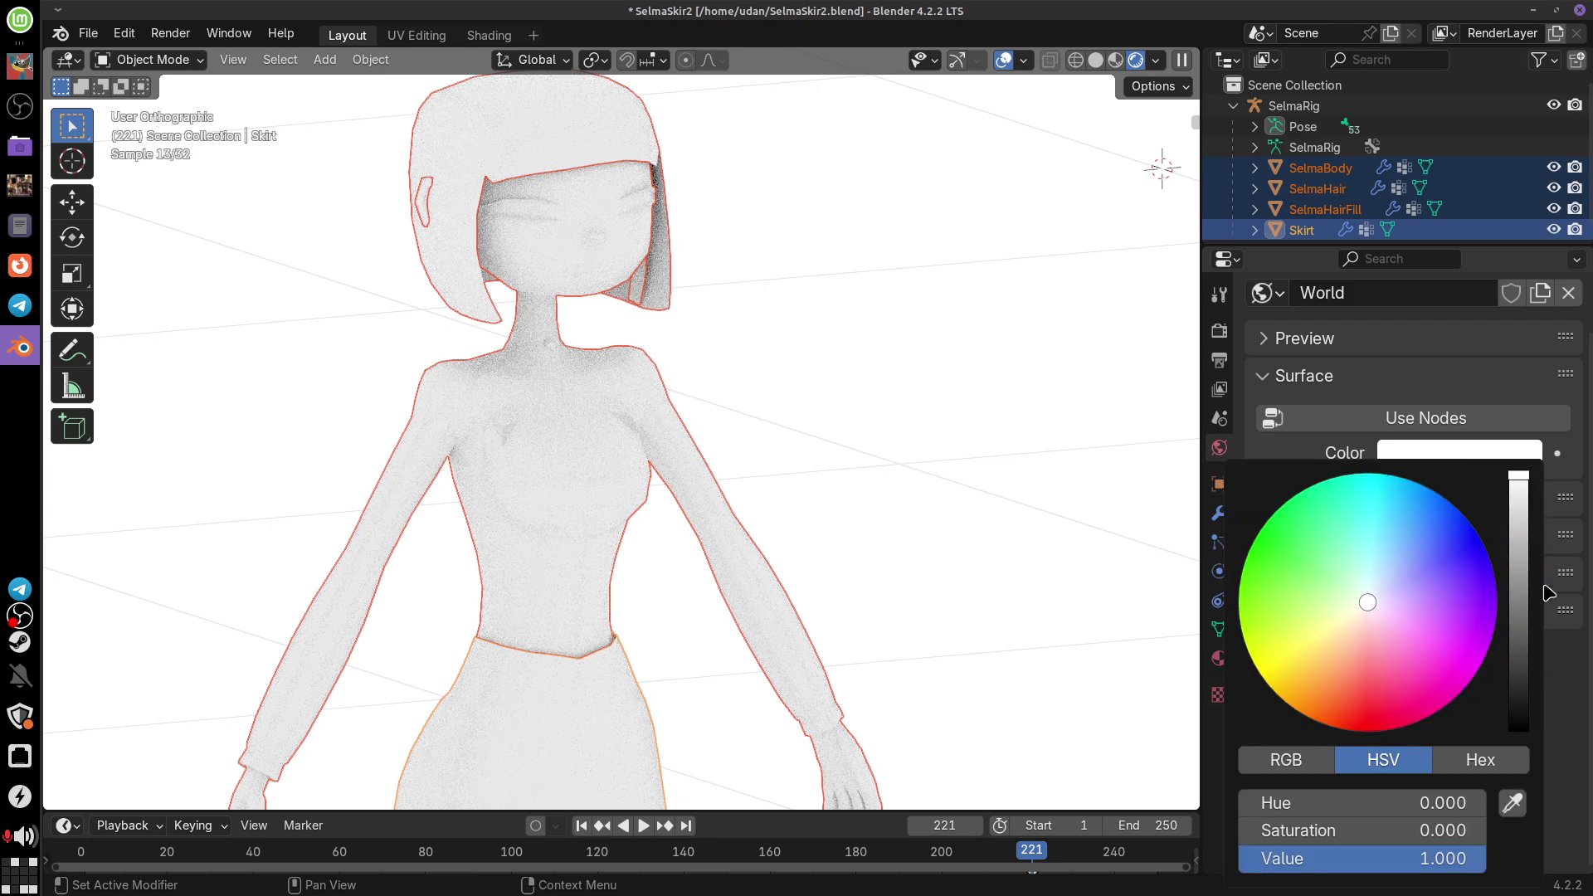
left_click_drag(1539, 612, 1452, 513)
middle_click_drag(876, 416, 839, 475)
scroll(843, 475, "down", 5)
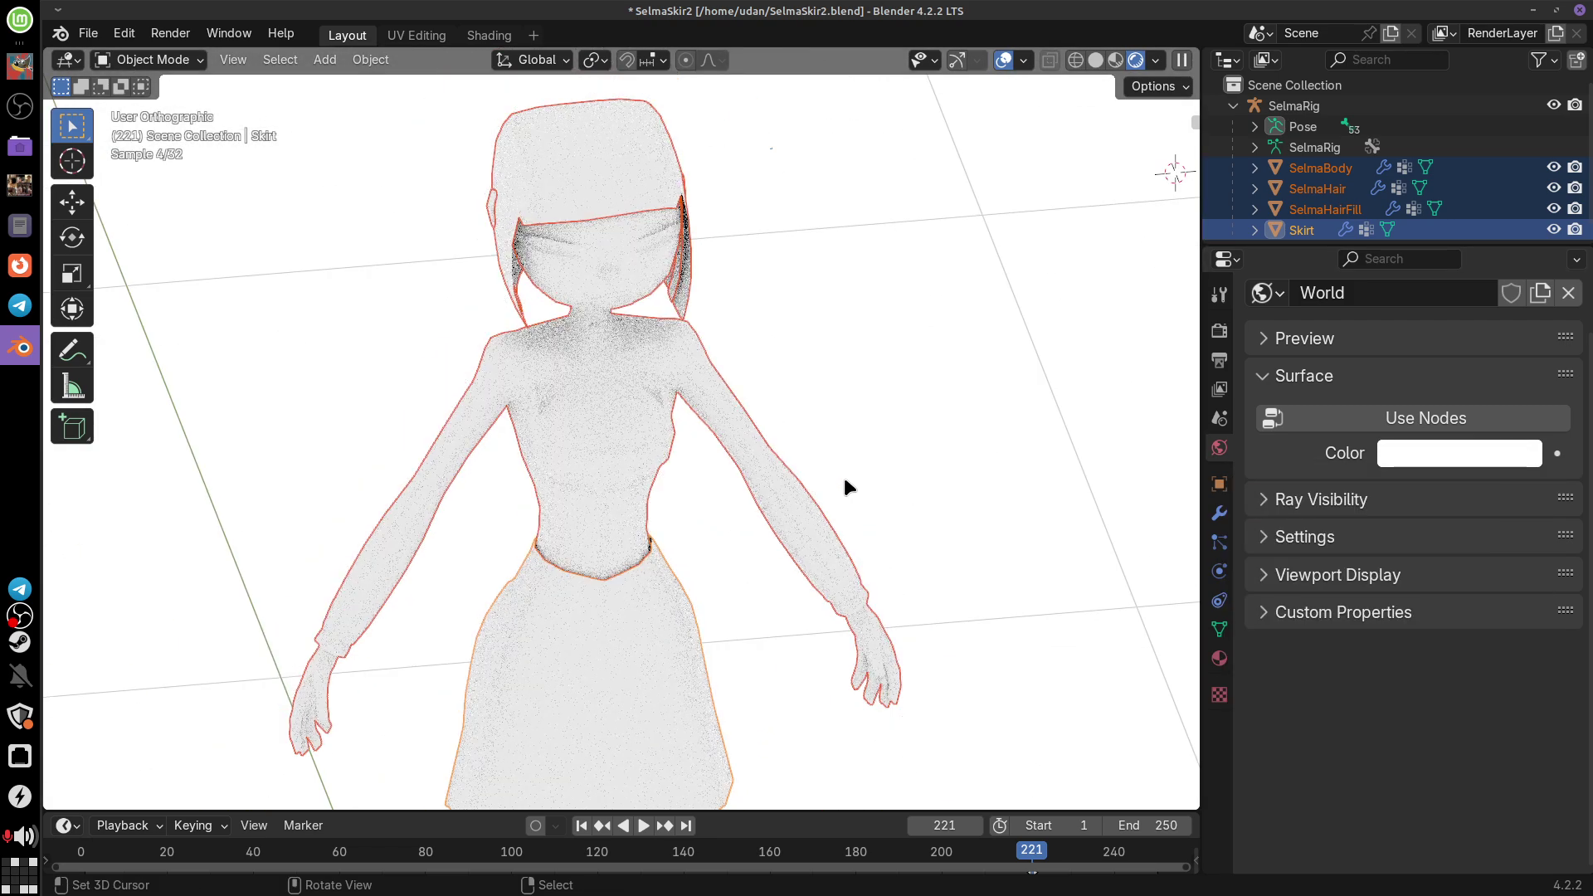
middle_click_drag(888, 619, 920, 488)
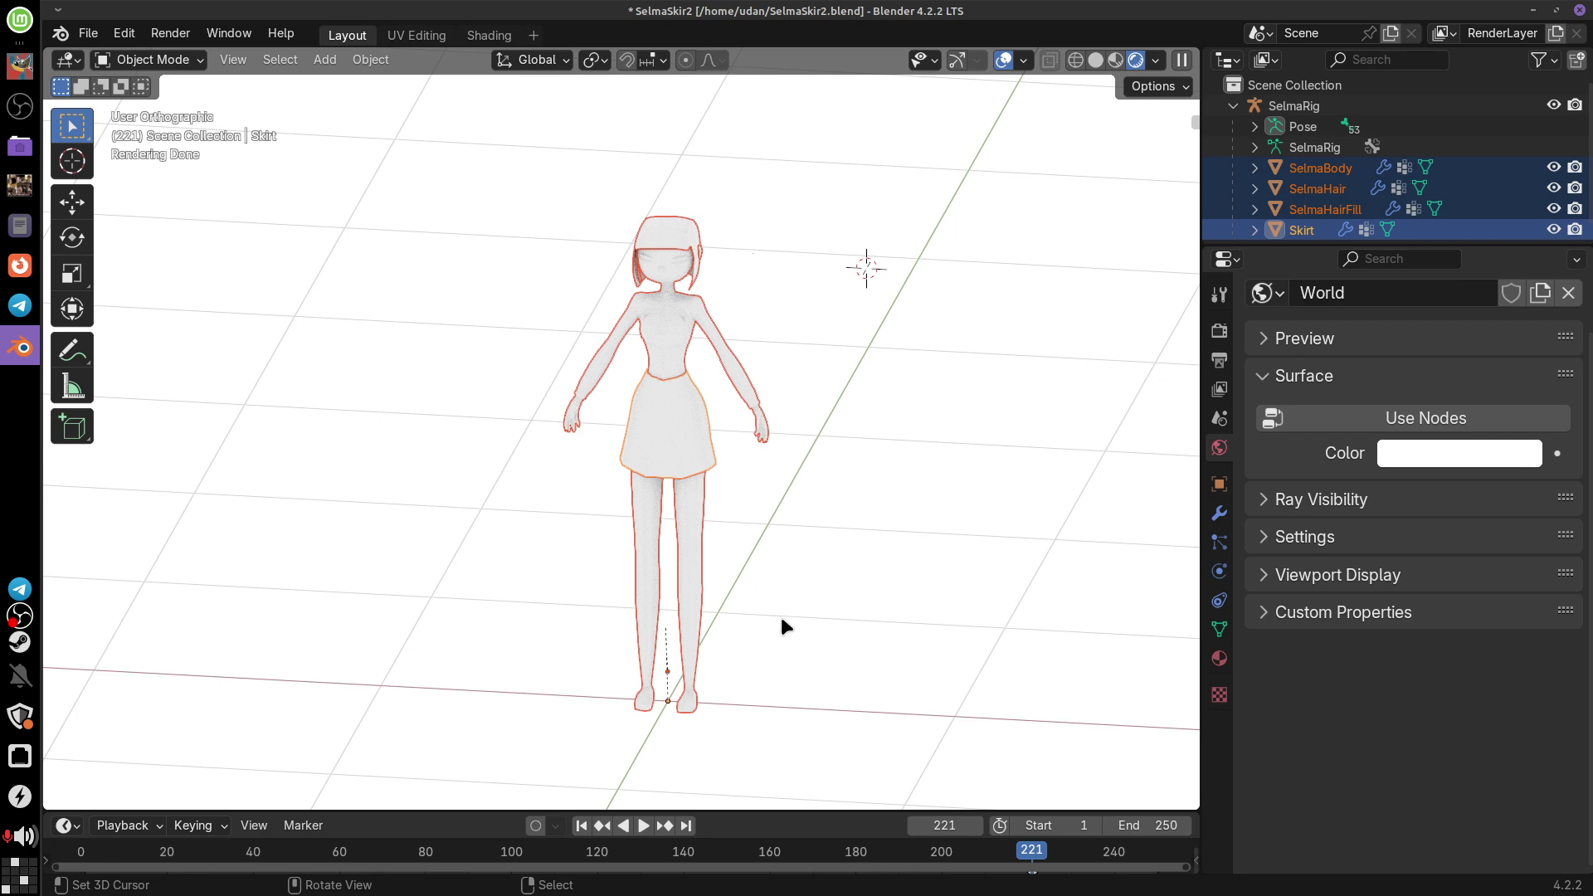
middle_click_drag(780, 616, 819, 602)
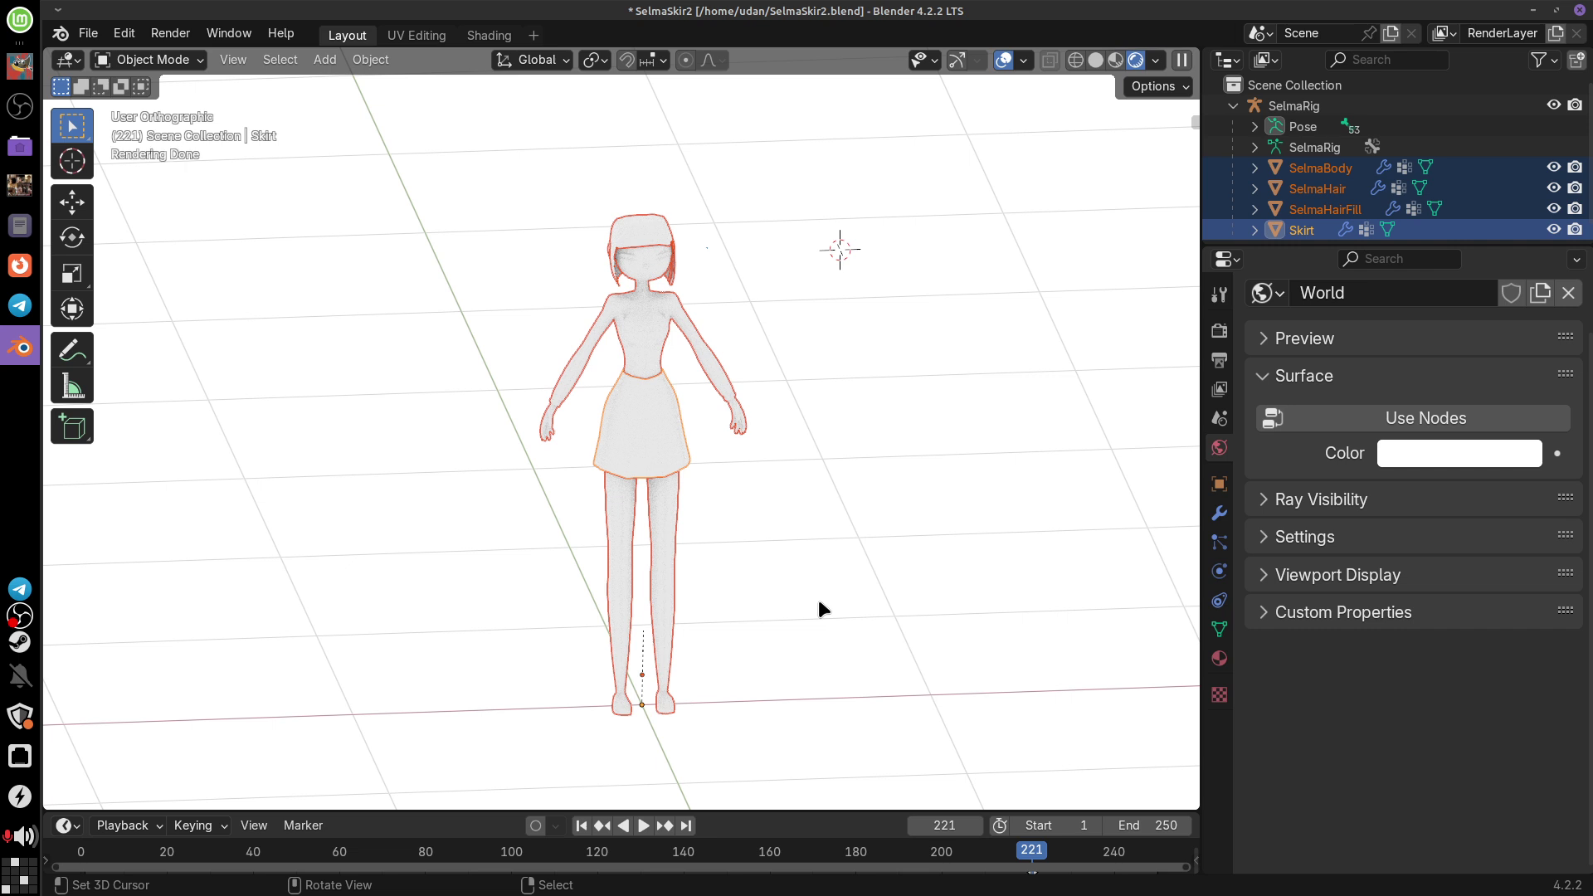
Step: Select the SelmaHair, SelmaHairFill and Skirt meshes one after another to check them individually
left_click(1317, 188)
left_click(1325, 209)
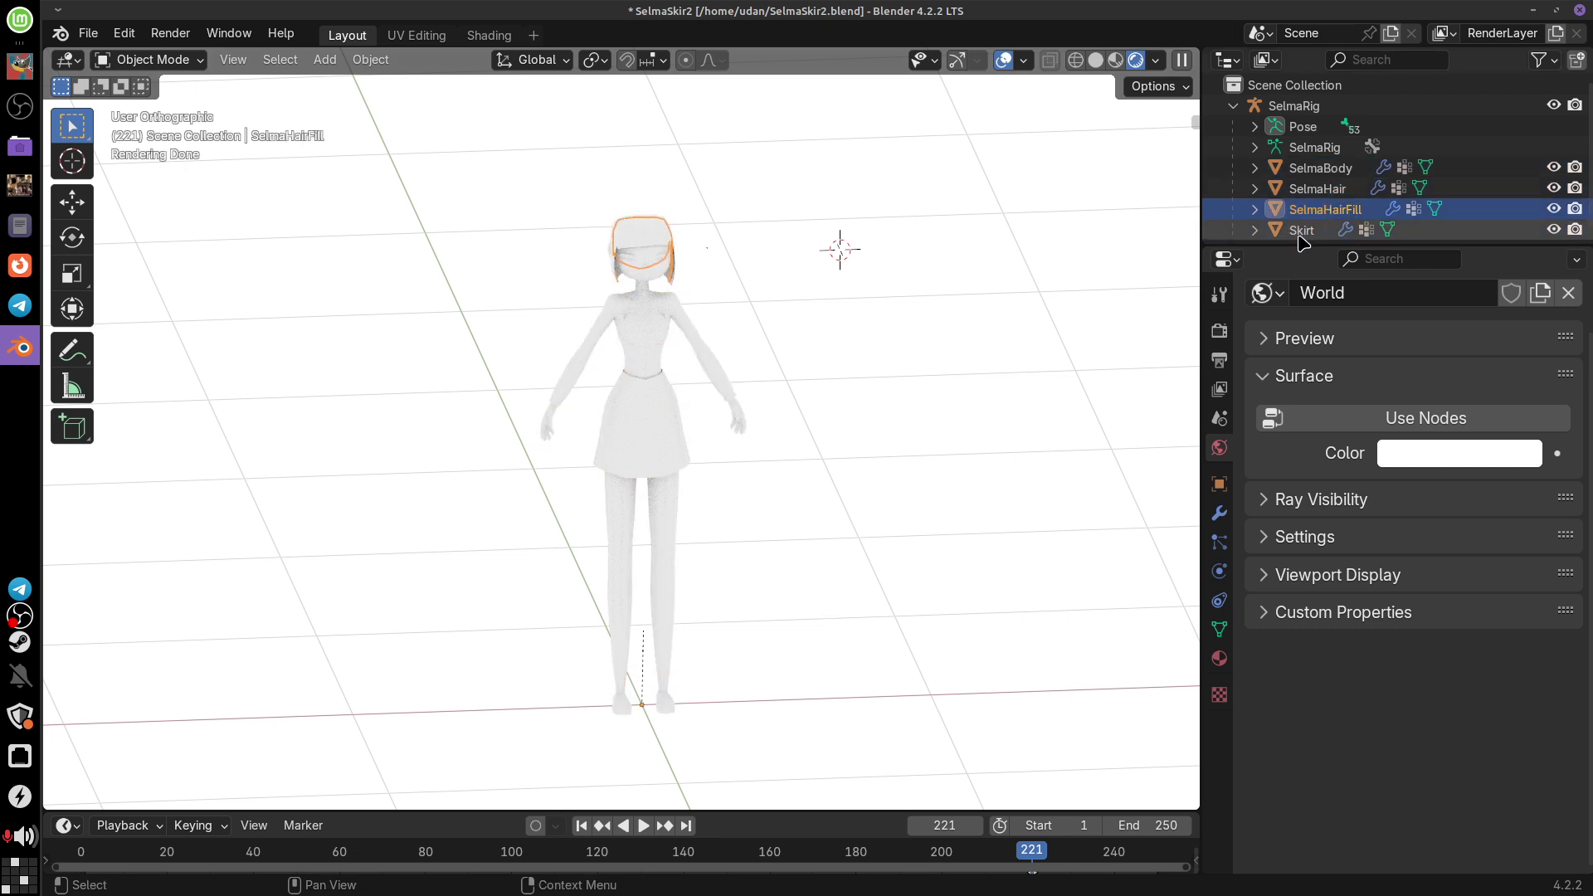
left_click(1301, 232)
middle_click_drag(813, 507, 768, 587)
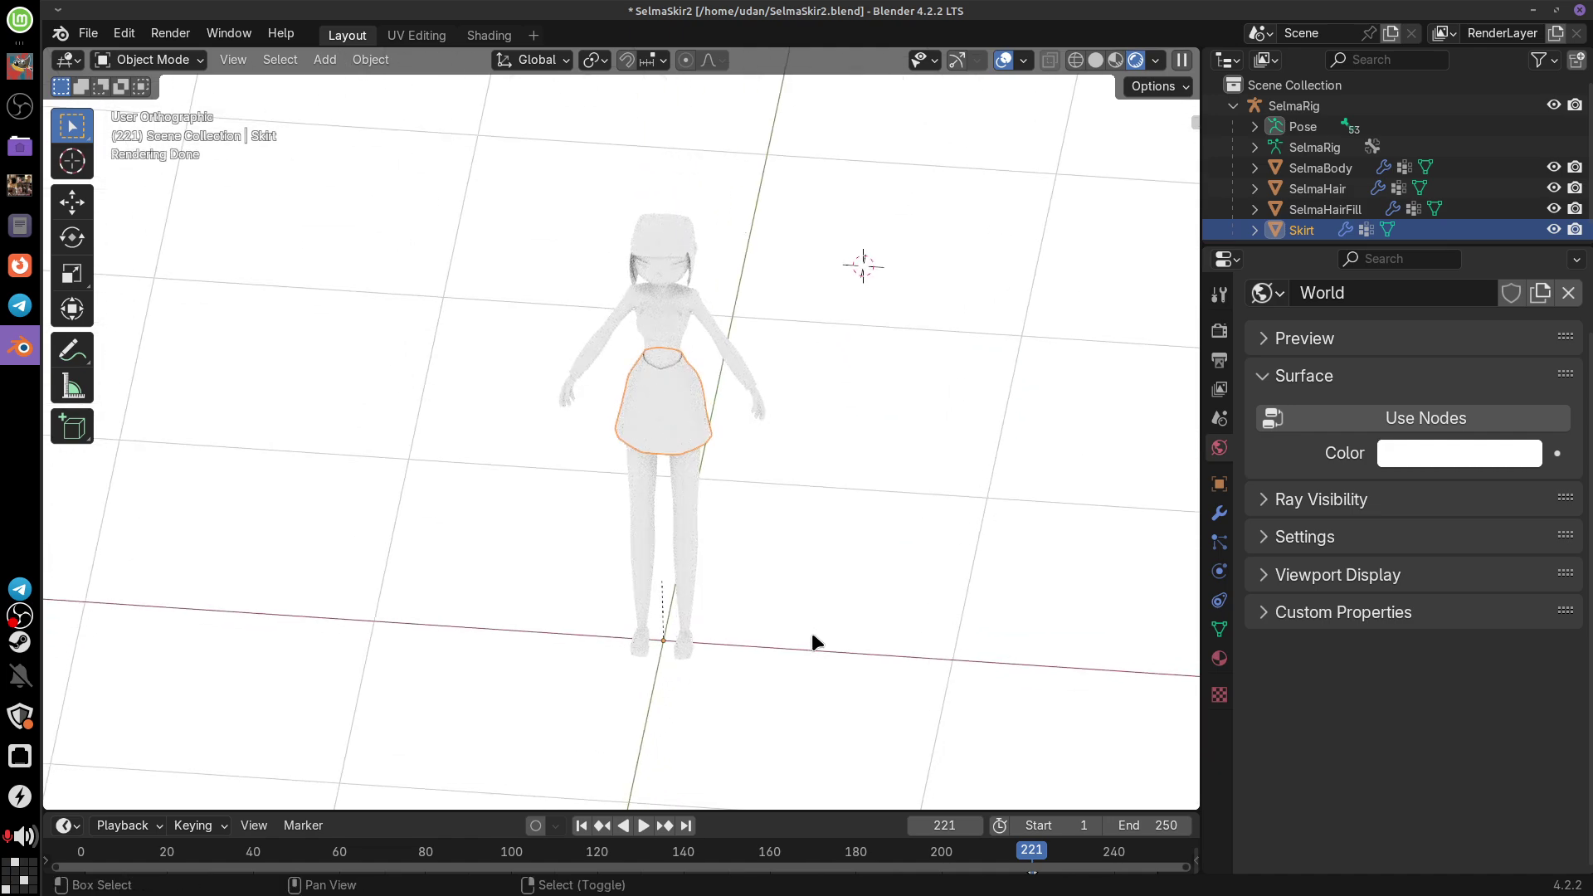
Step: Return the 3D cursor to the world origin and add a plane mesh there, under the character's feet
scroll(811, 634, "down", 2)
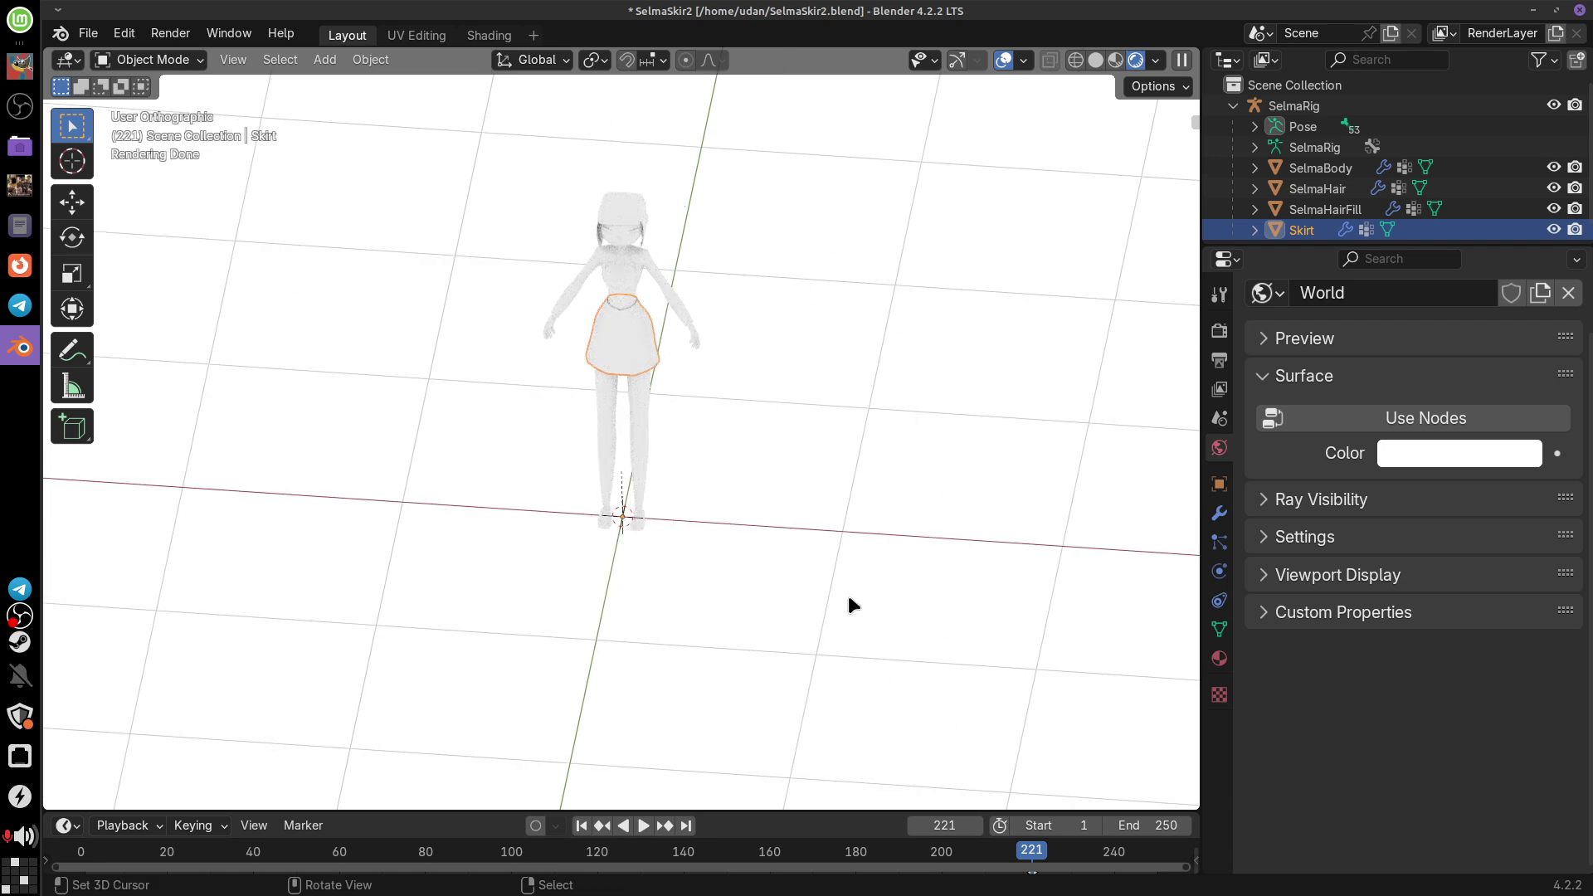
middle_click_drag(848, 595, 730, 638)
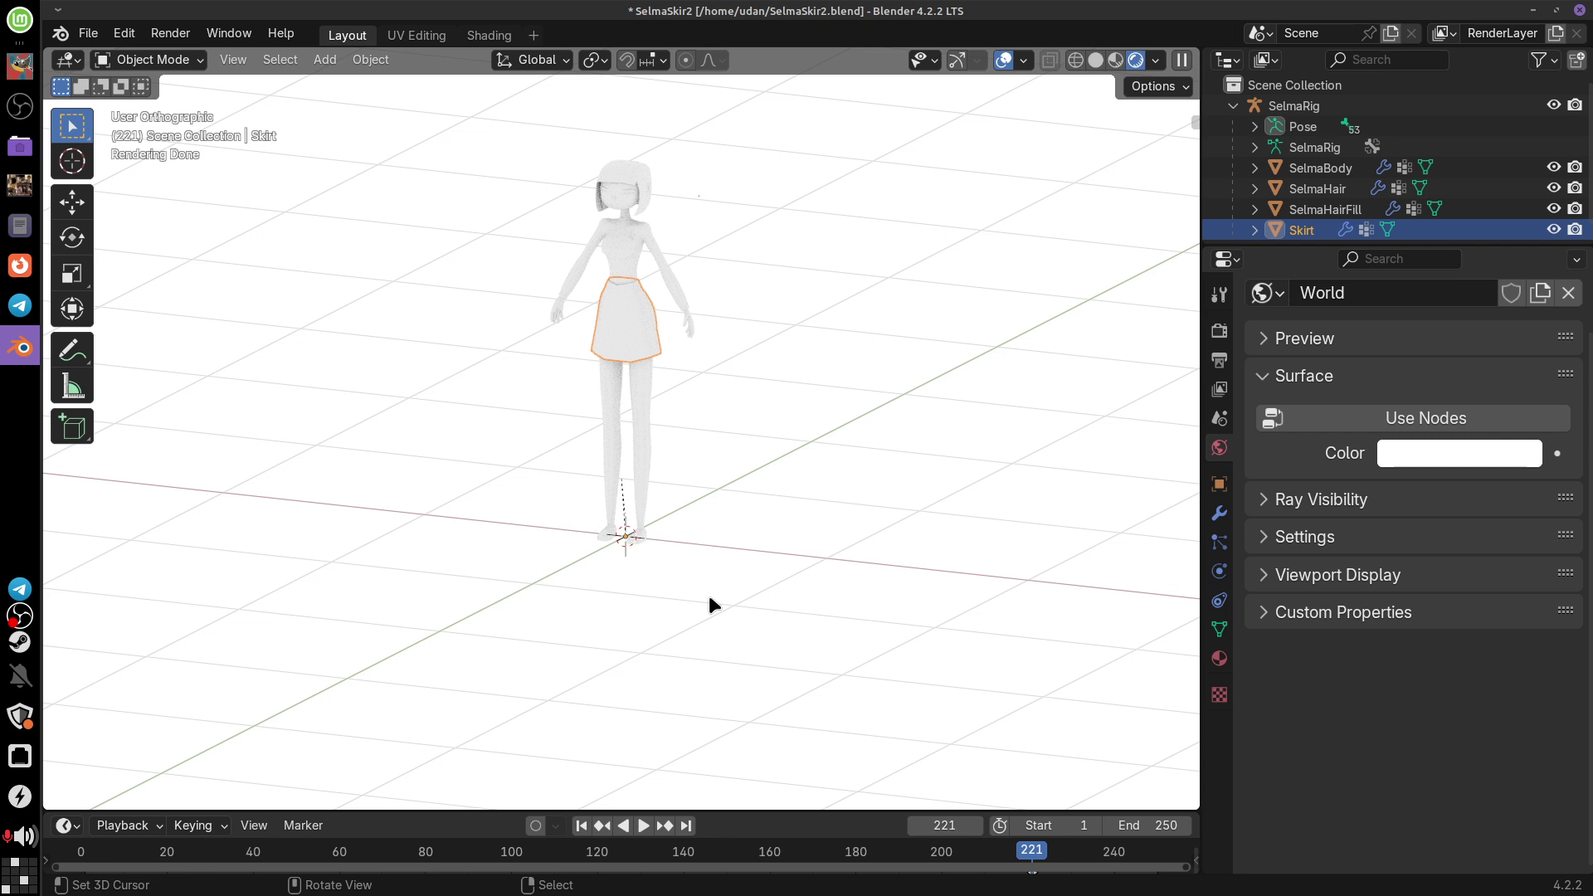
key("shift+a")
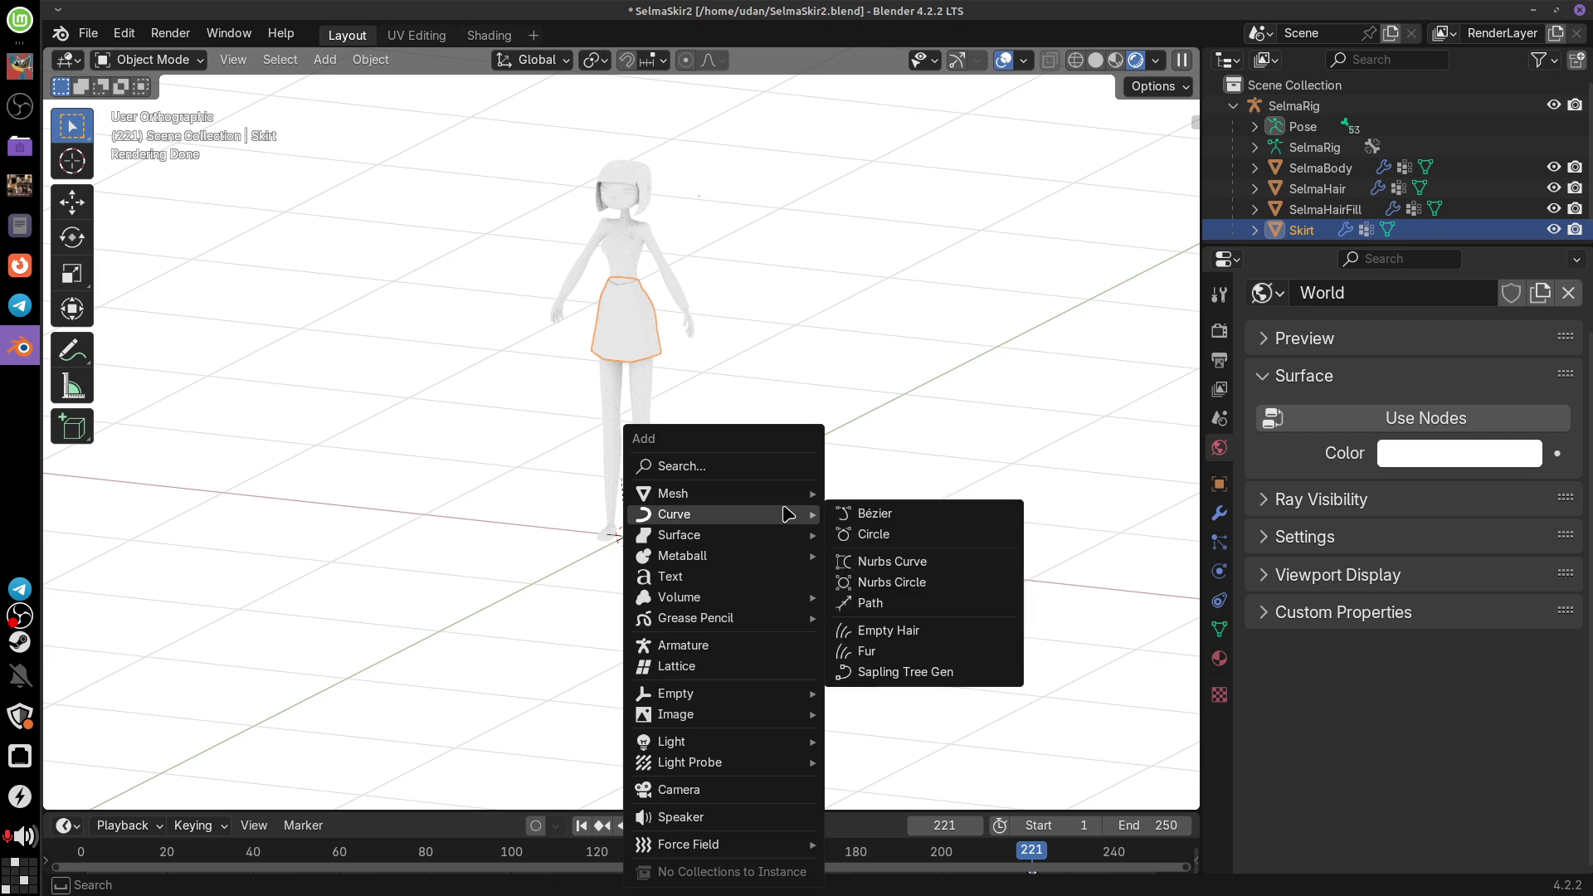
mouse_move(788, 494)
left_click(954, 493)
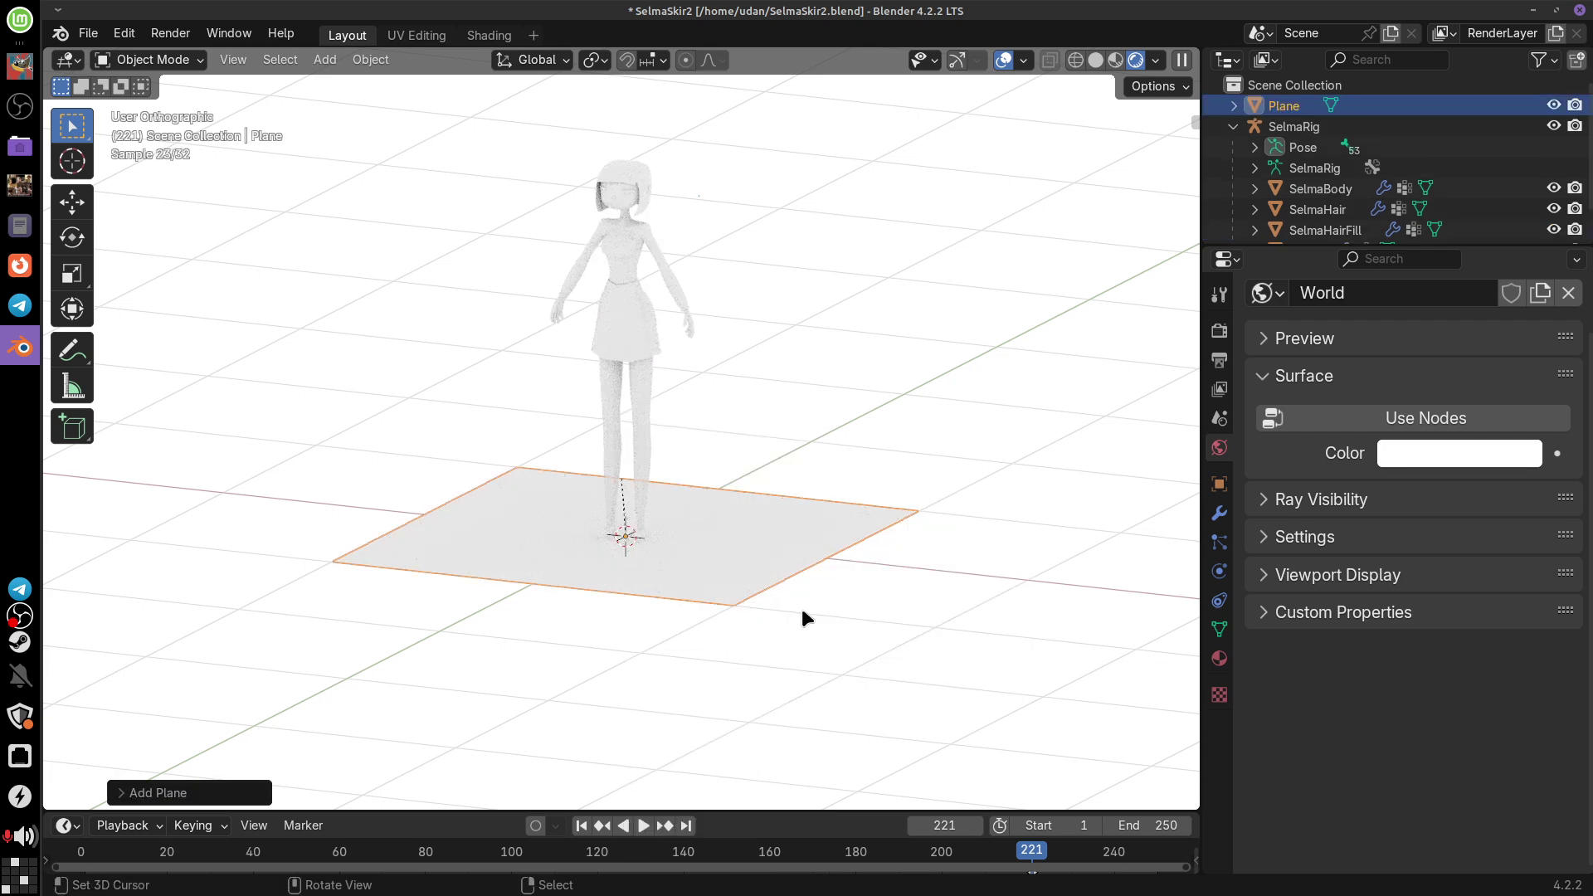
Step: Scale the plane's geometry by 10 in Edit Mode and return to Object Mode
key("Tab")
key("s")
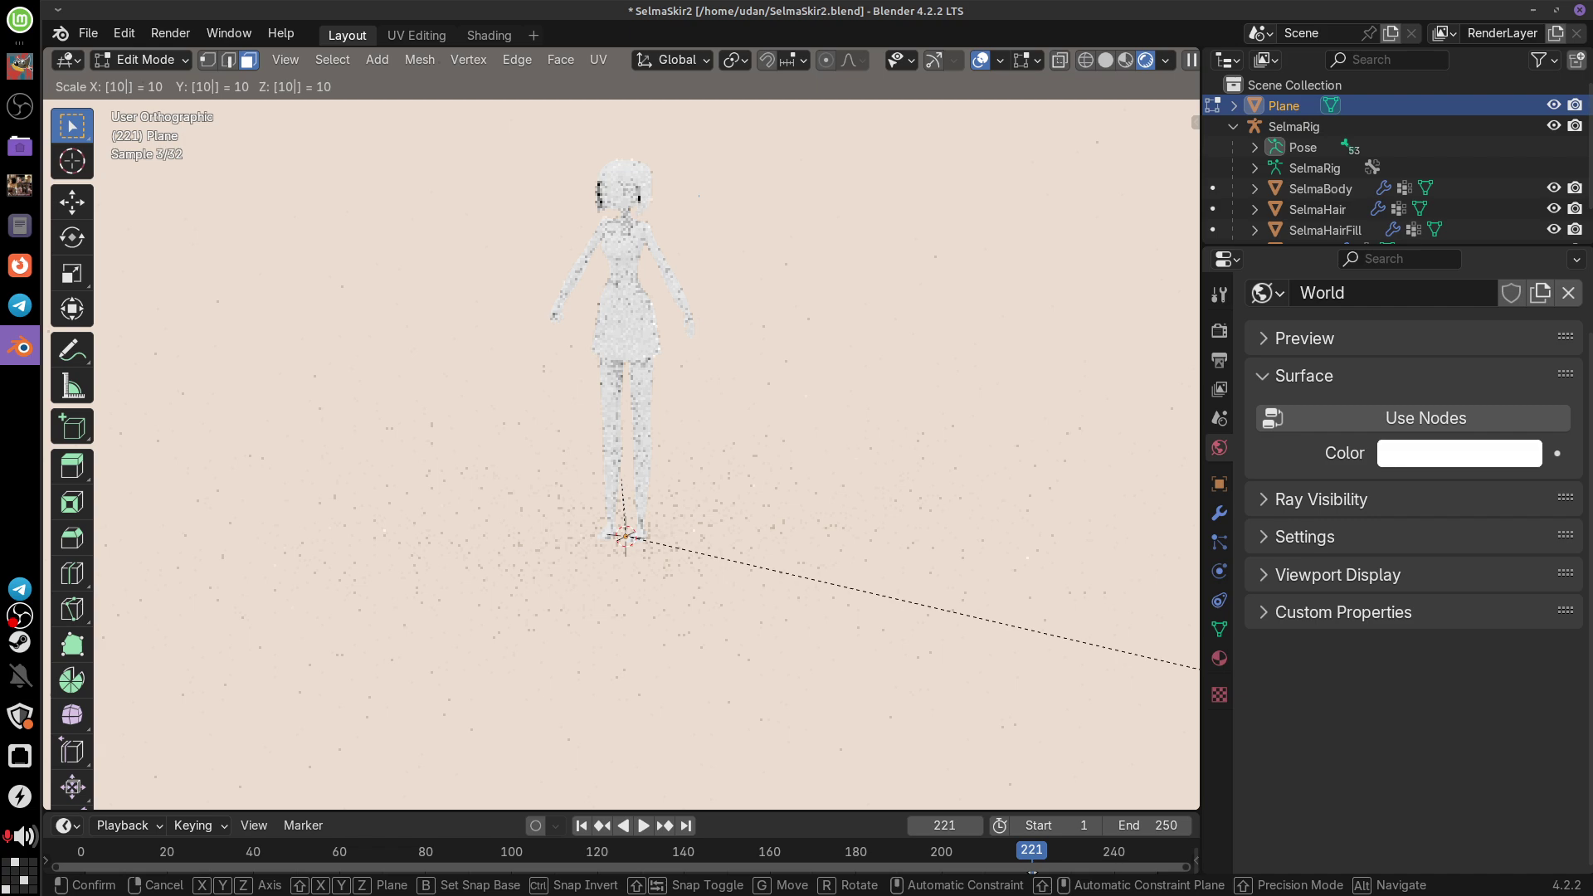
left_click(1436, 736)
middle_click_drag(895, 605, 956, 462)
key("Tab")
Step: Switch to solid shading and front view, and move the plane 0.3 m down along Z, below the character's feet
key("z")
mouse_move(1086, 86)
middle_mouse_down()
mouse_move(898, 476)
mouse_move(967, 416)
mouse_move(967, 435)
middle_mouse_up()
key("KP_1")
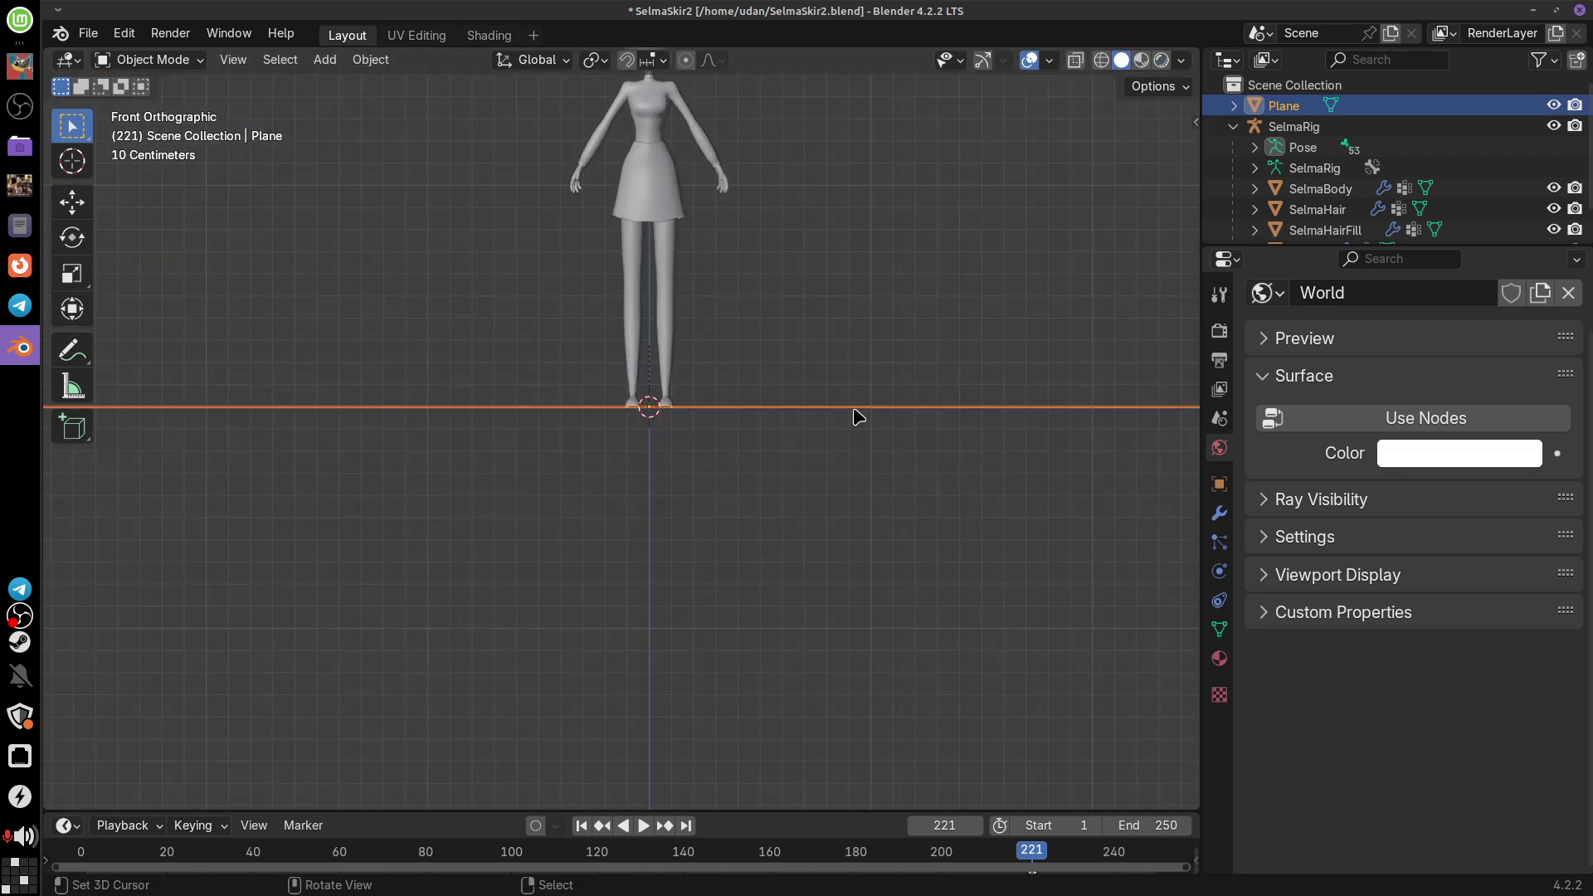
key("g")
key("ctrl")
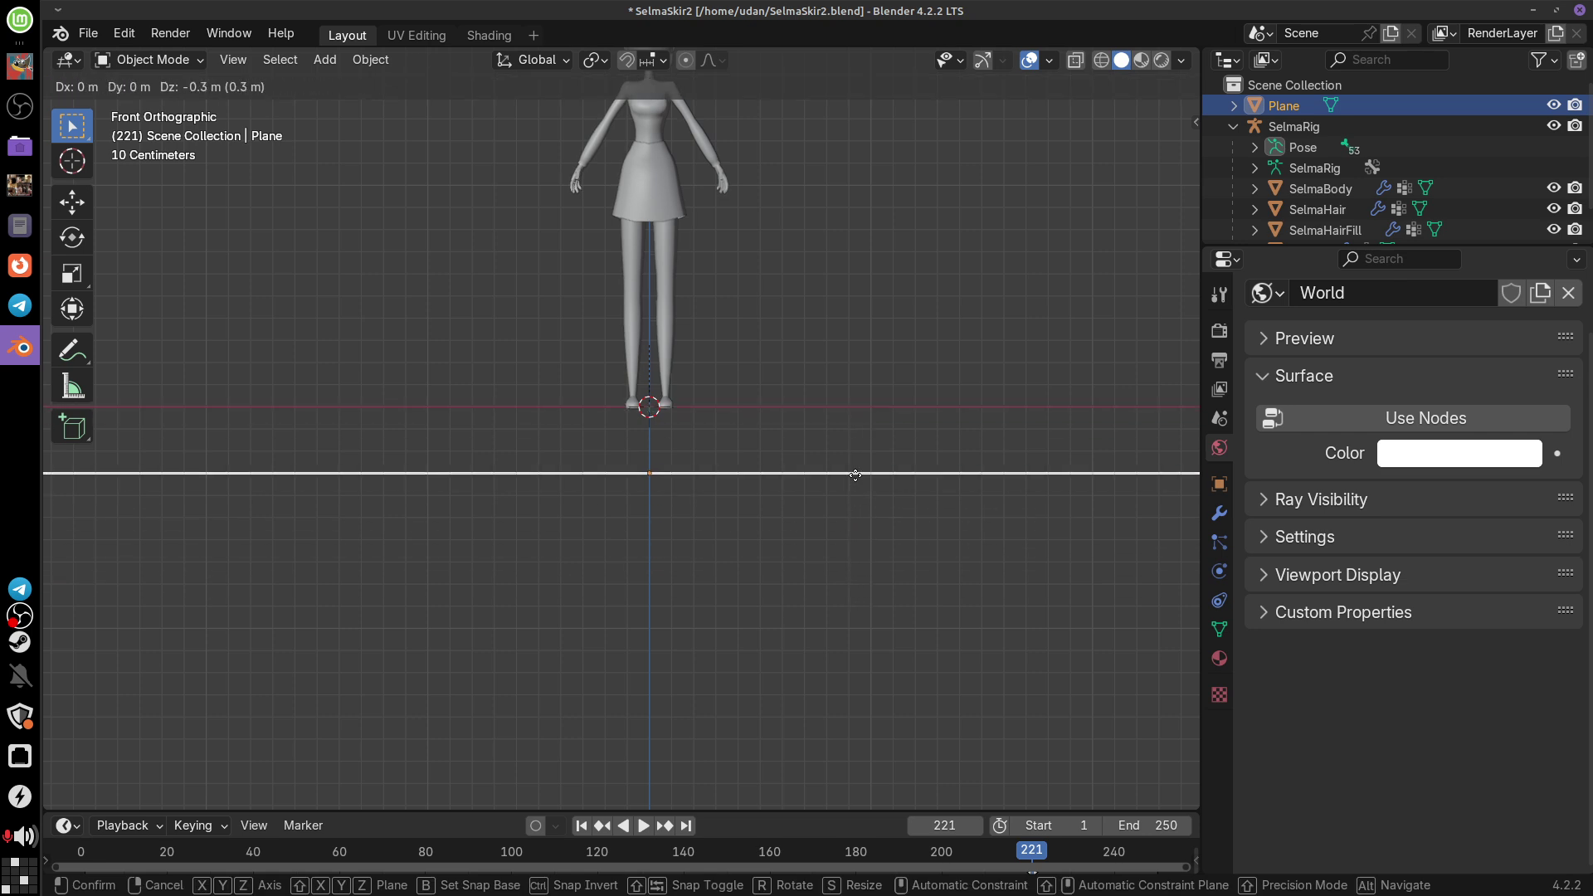
left_click(856, 486)
mouse_move(857, 487)
middle_mouse_down()
mouse_move(817, 586)
mouse_move(825, 549)
mouse_move(928, 529)
mouse_move(860, 487)
middle_mouse_up()
Step: Examine the gap between the character's feet and the plane in front and angled views
left_click(669, 455)
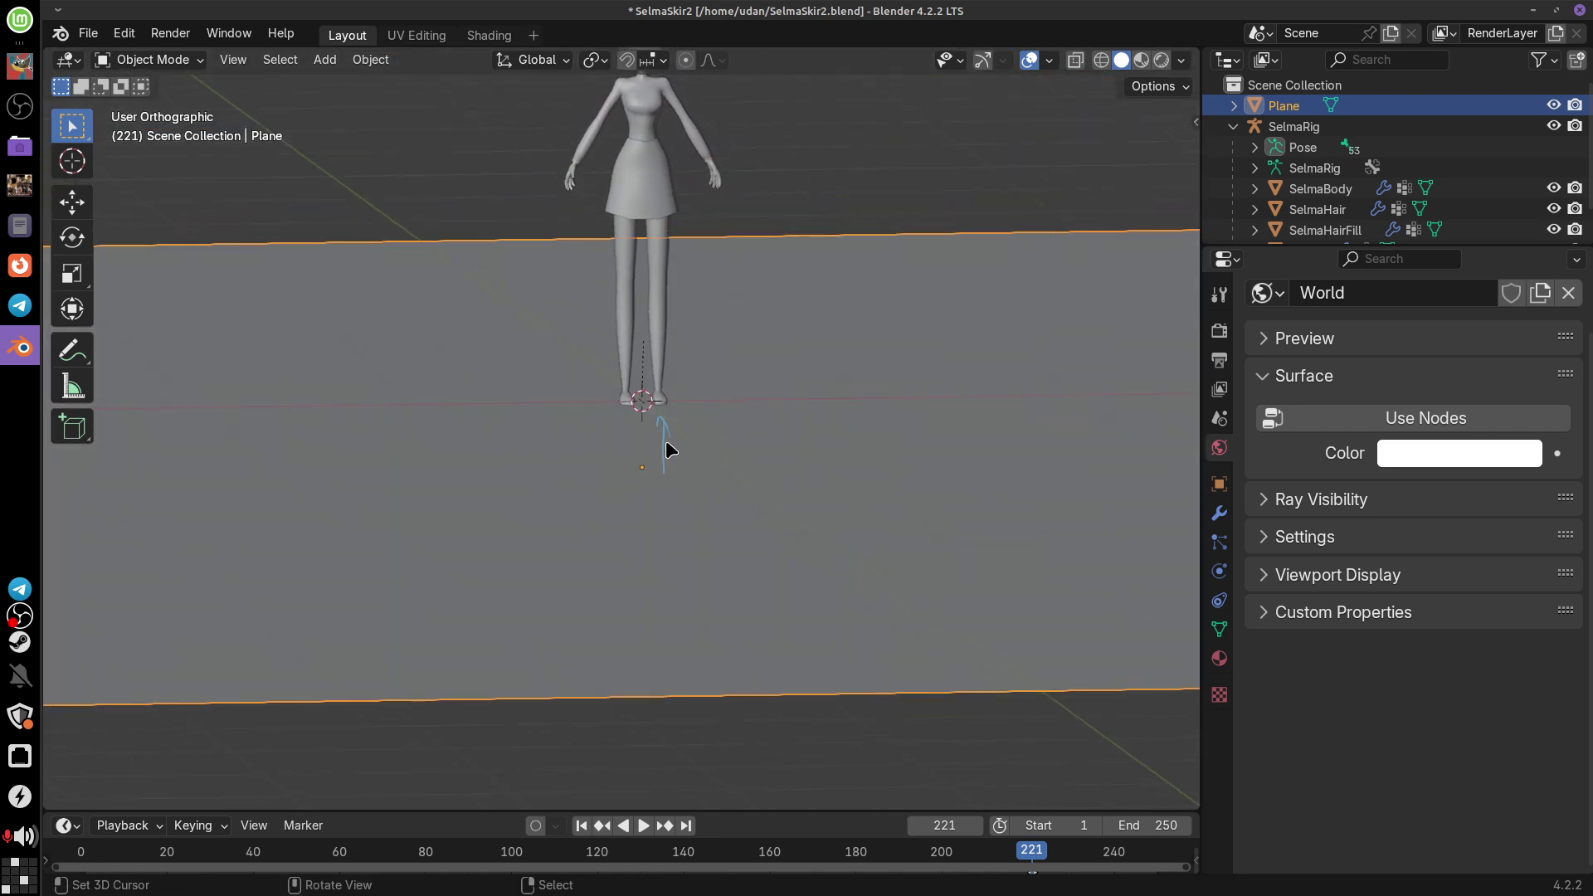
mouse_move(694, 252)
right_mouse_down()
mouse_move(668, 437)
mouse_move(628, 454)
right_mouse_up()
left_click_drag(558, 471, 614, 313)
right_click_drag(602, 396, 584, 413)
key("KP_1")
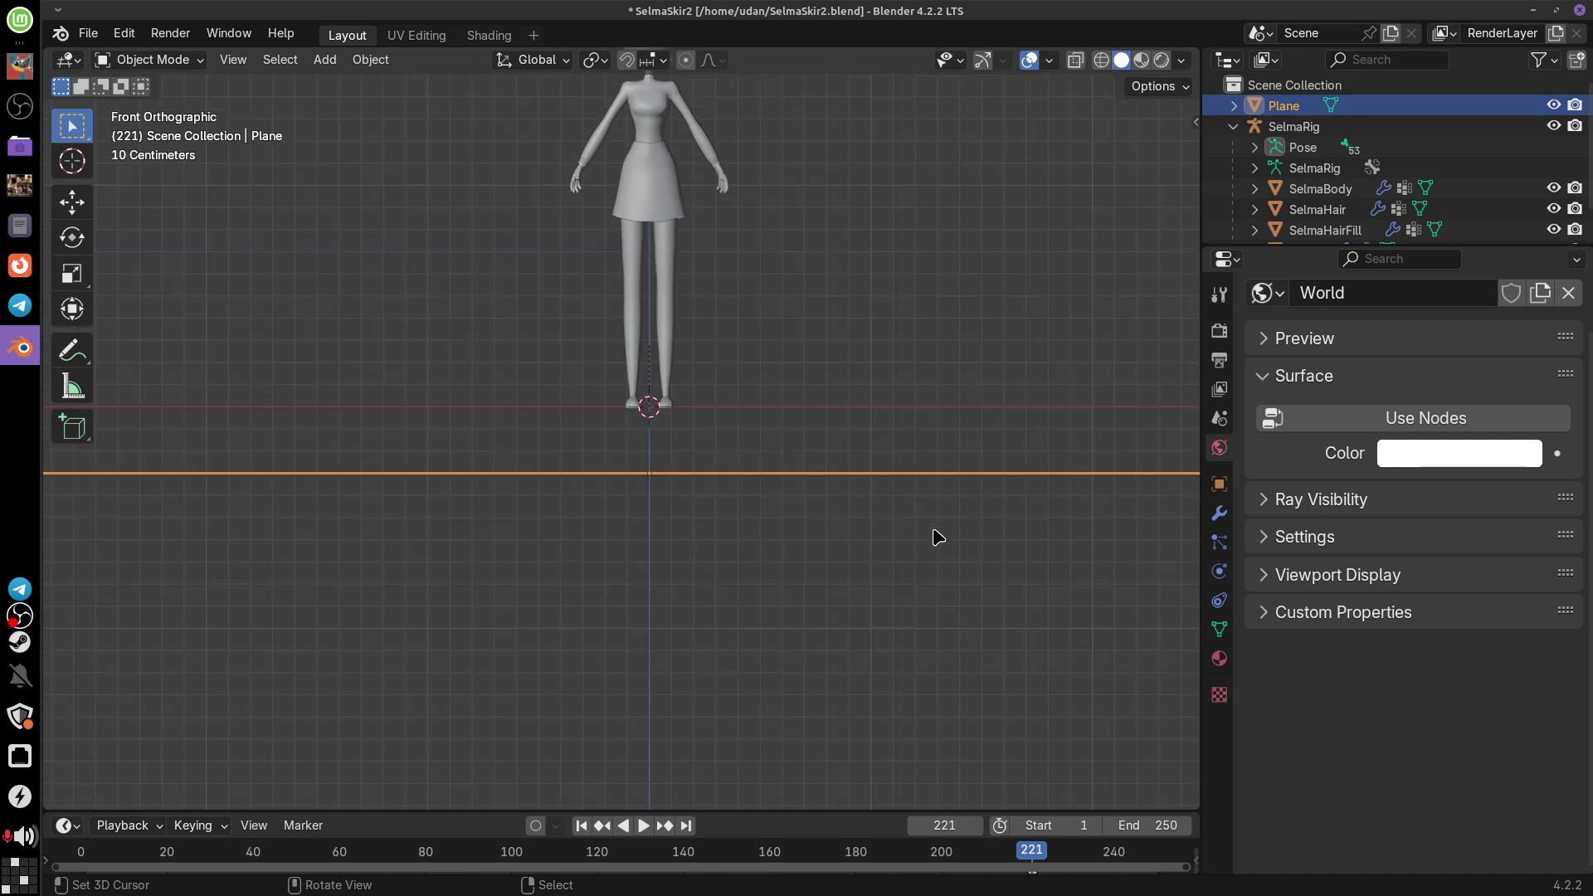
middle_click_drag(938, 538, 833, 512)
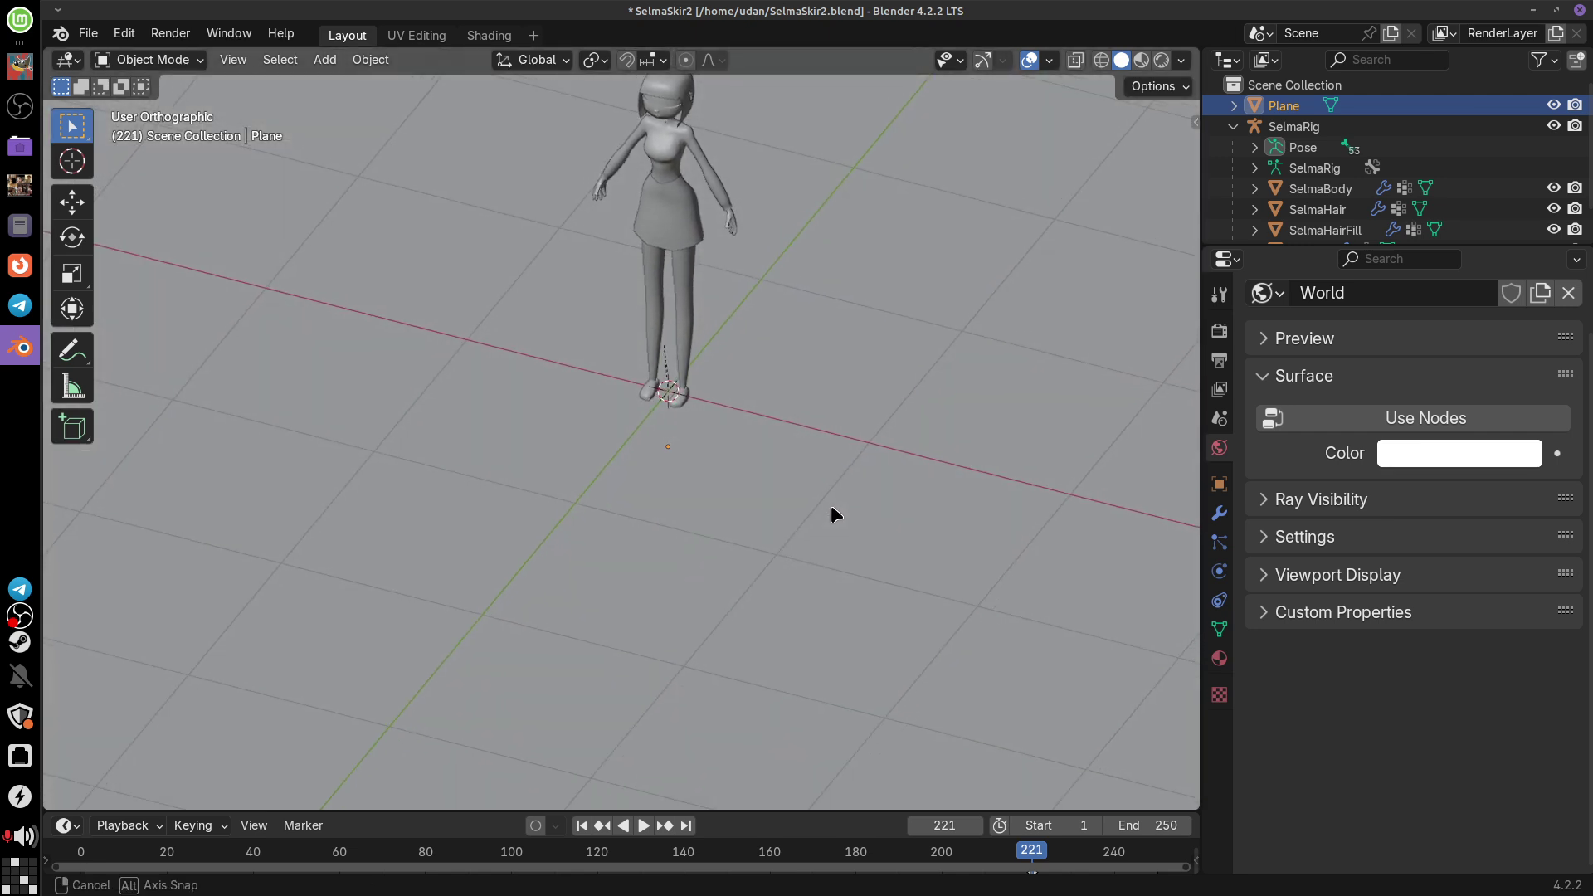
Step: Rename both the plane object and its mesh data as Ground
double_click(1292, 105)
type("Ground")
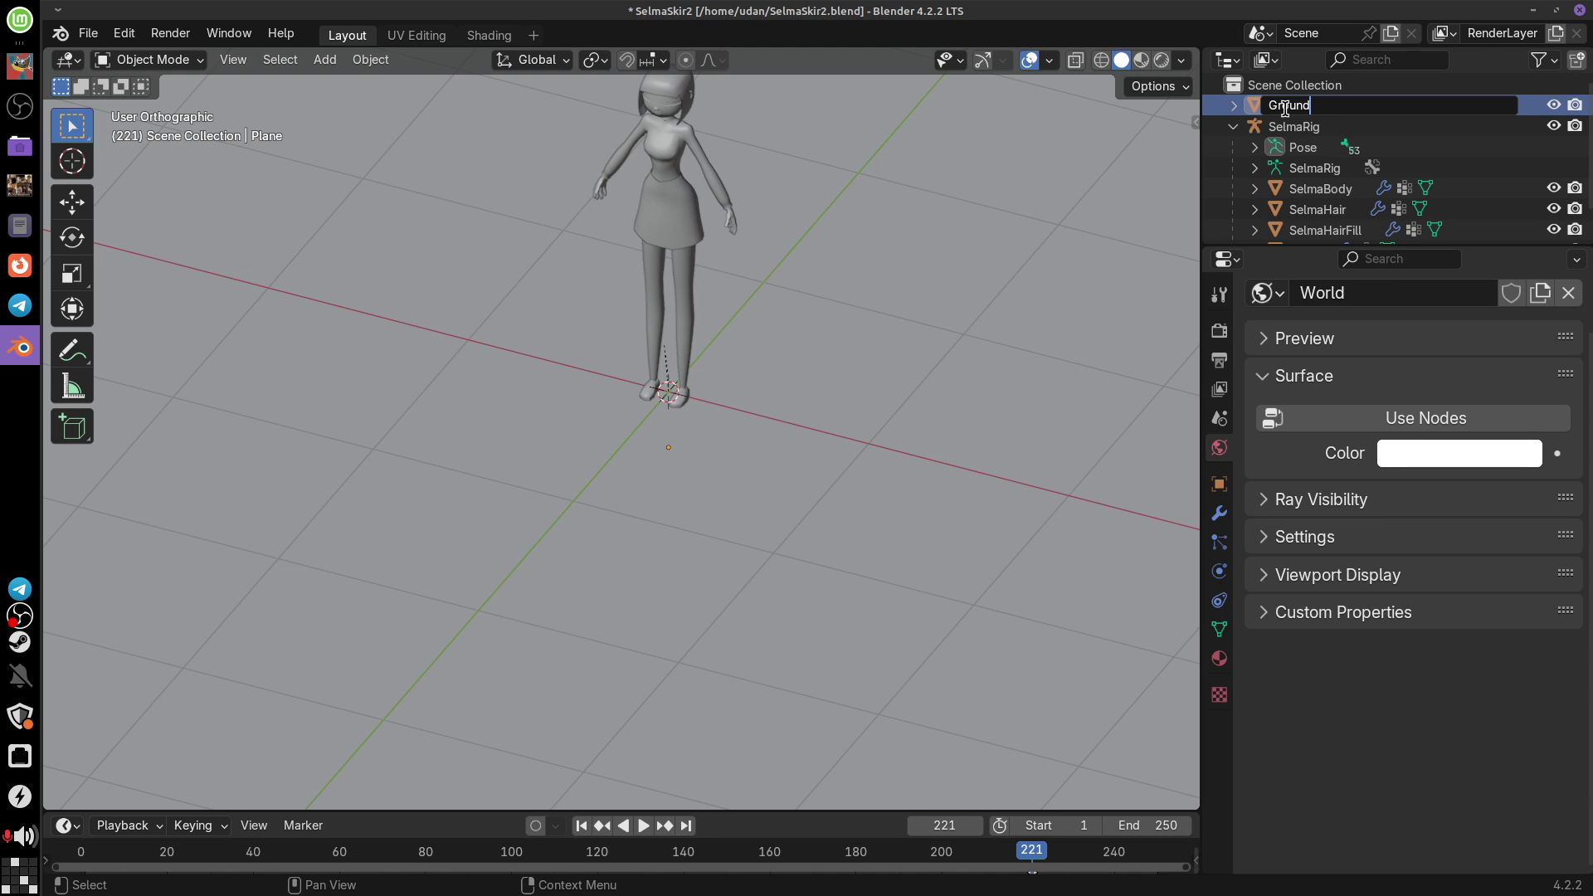
key("Return")
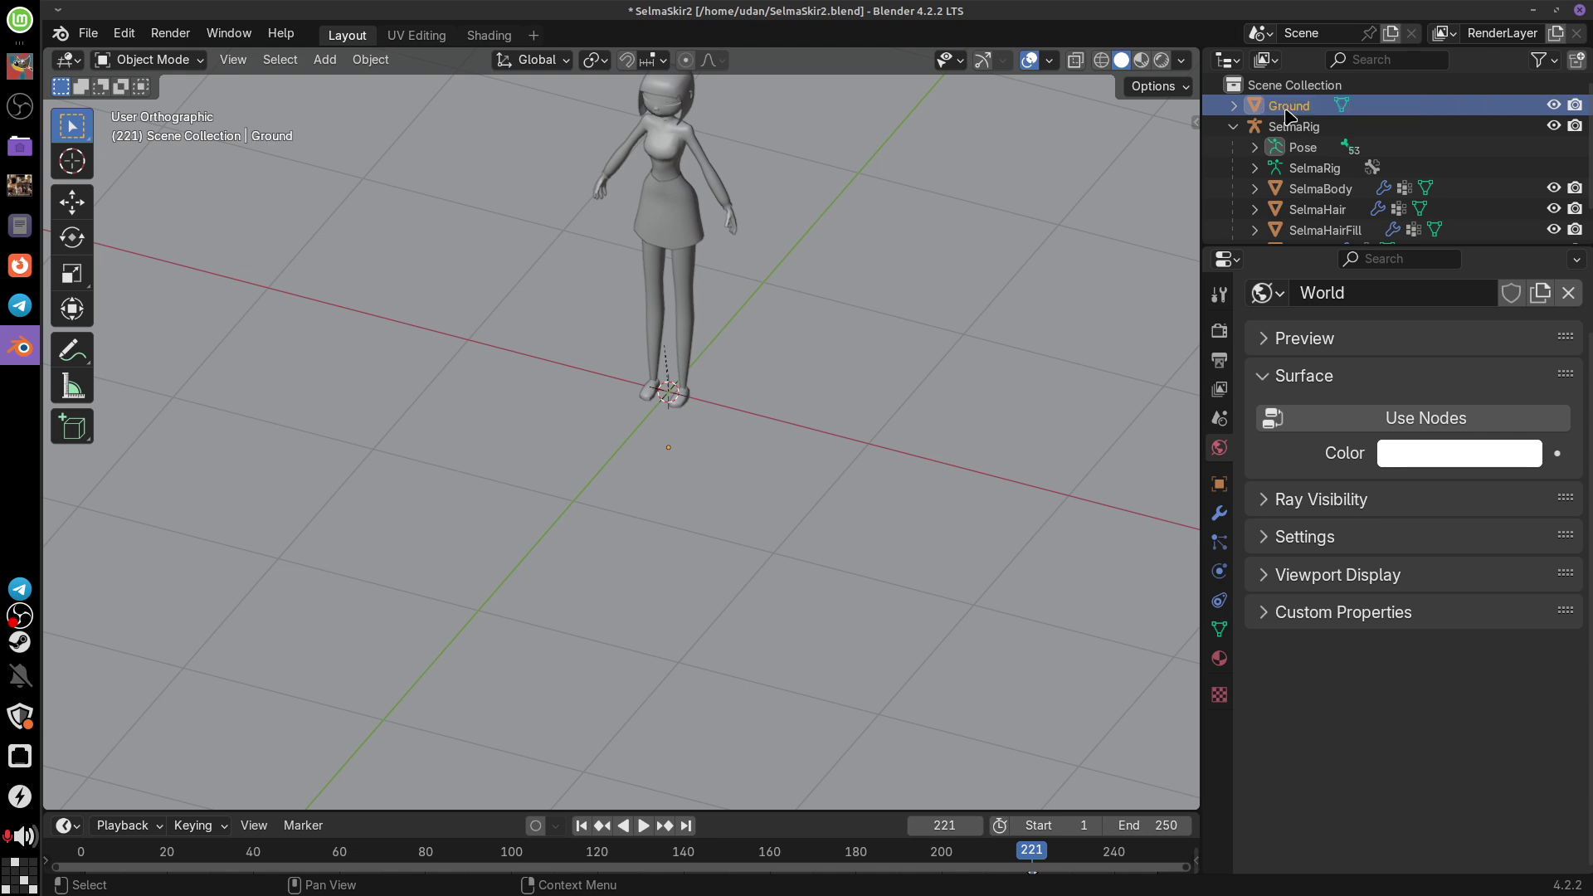
left_click(1234, 103)
double_click(1311, 126)
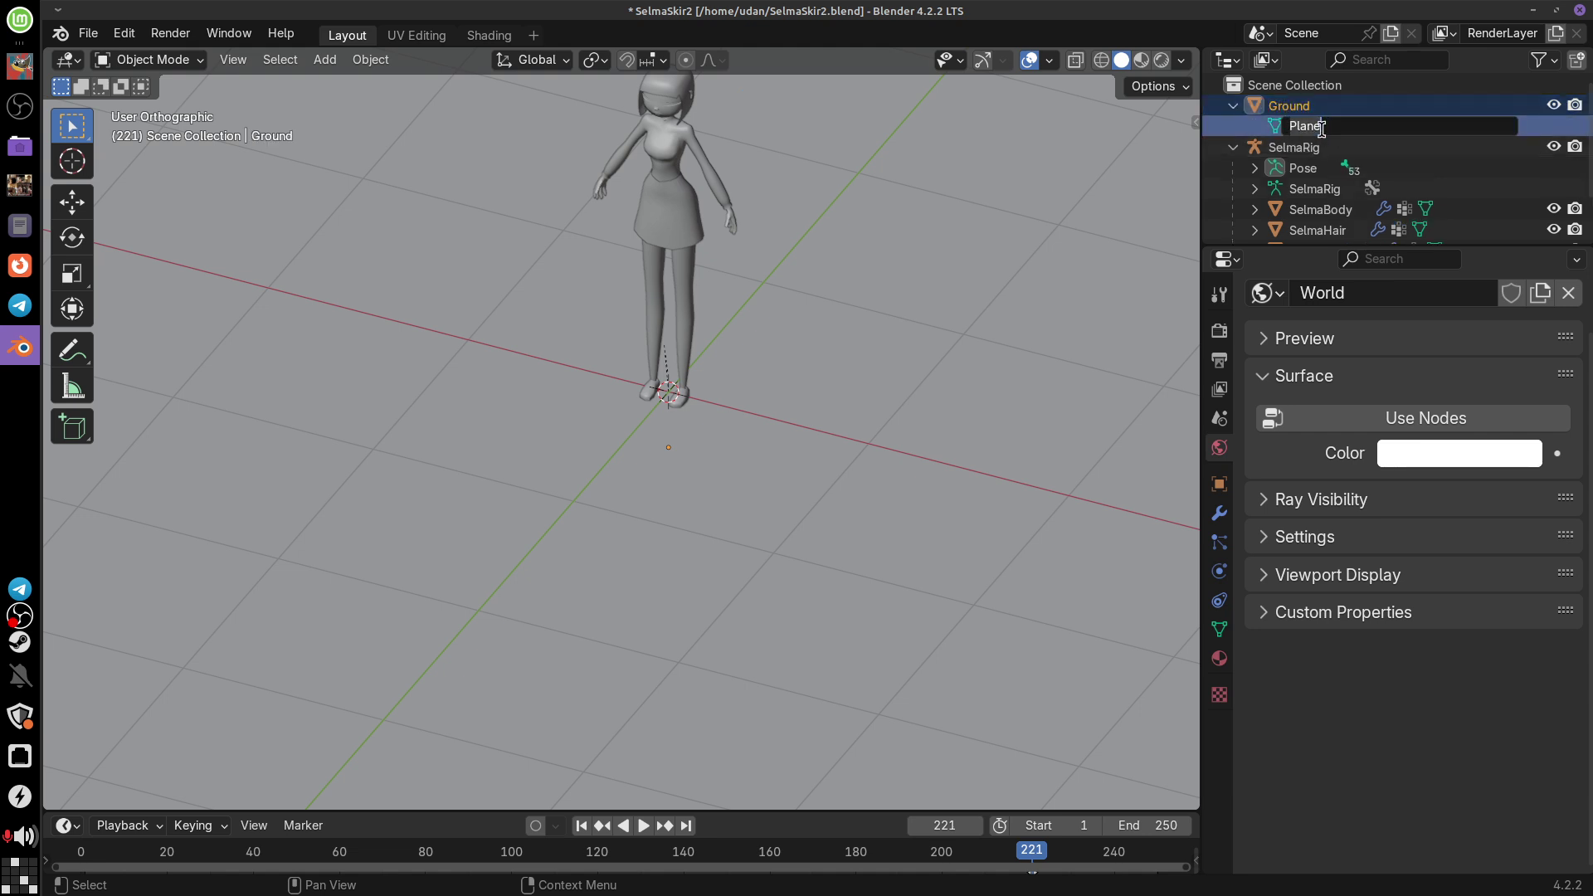
type("Ground")
key("Return")
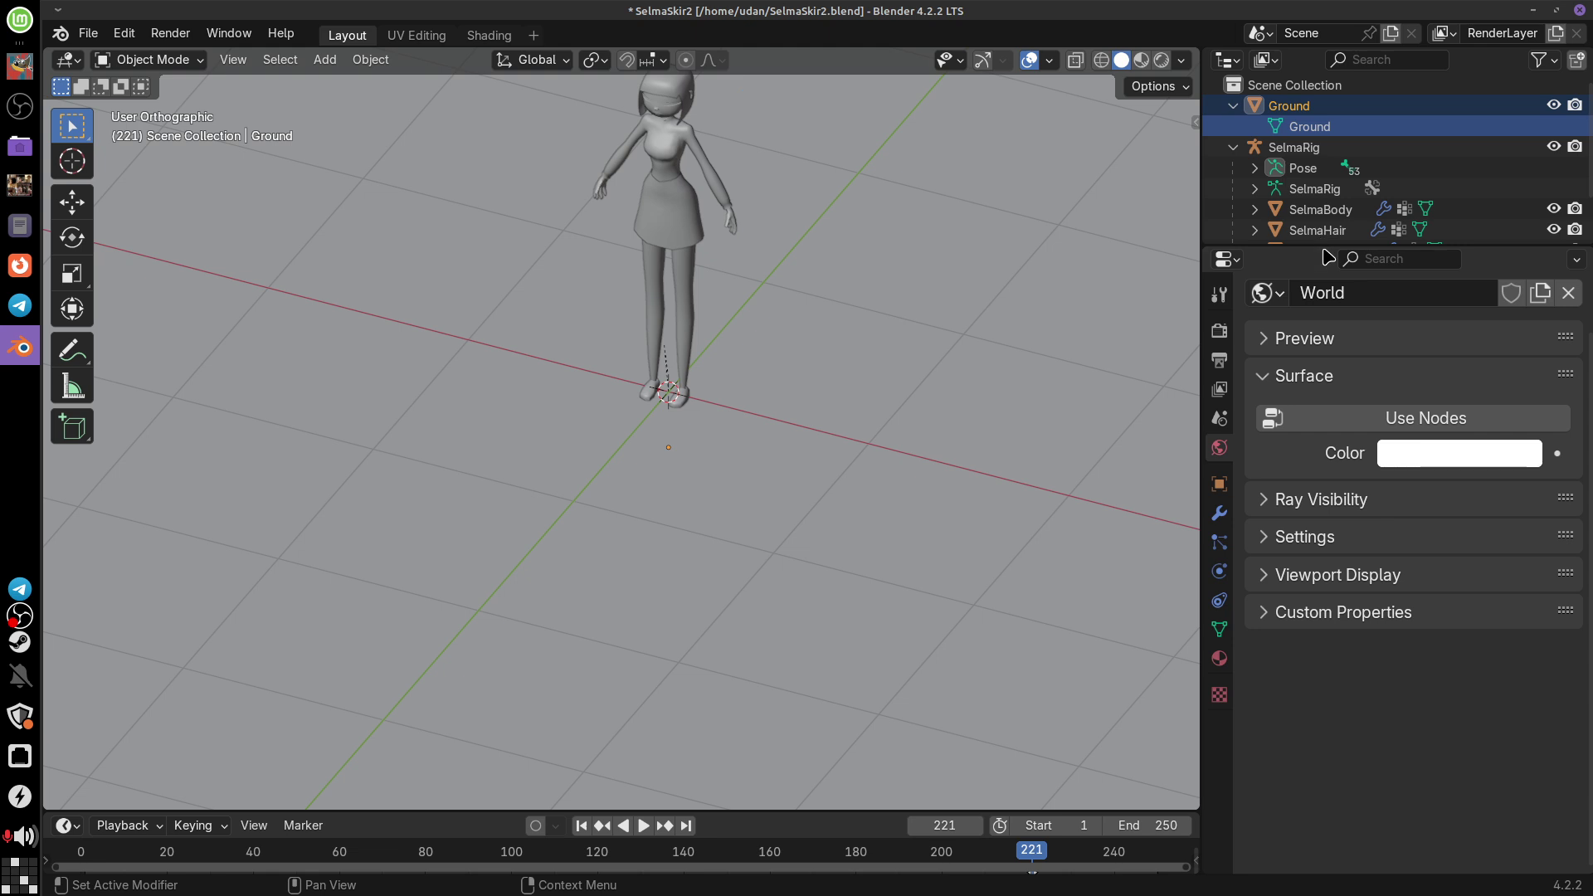
Step: Enlarge the outliner and select Skirt, SelmaHairFill, SelmaHair and SelmaBody together, with SelmaBody active, framed in front view
left_click_drag(1325, 246, 1325, 358)
left_click(1311, 292)
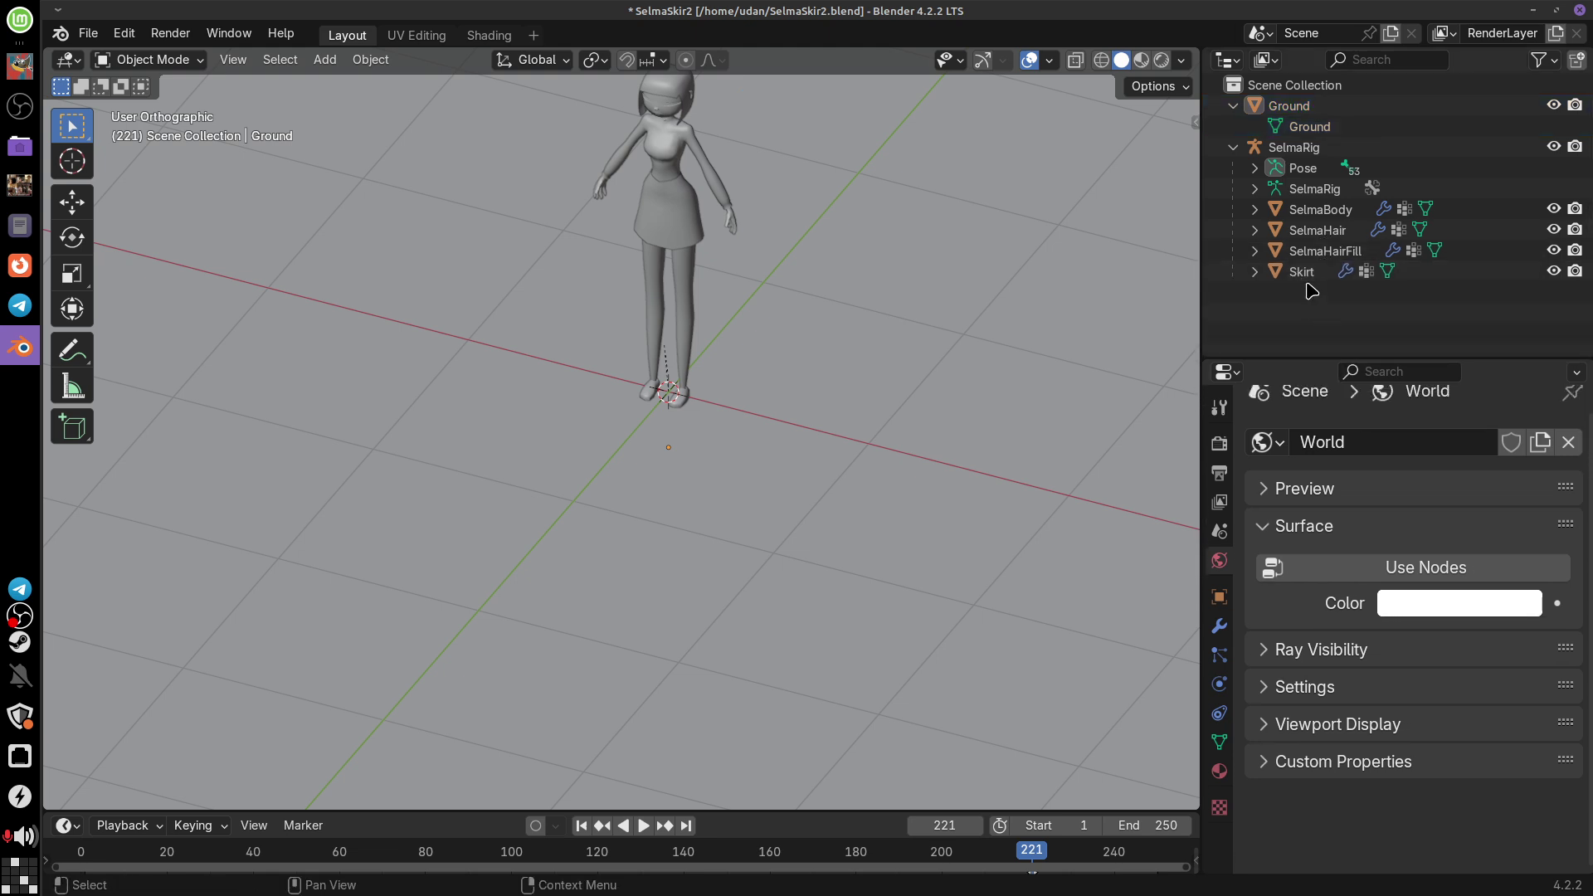
left_click(1306, 272)
left_click(1321, 251, "ctrl")
left_click(1317, 230, "ctrl")
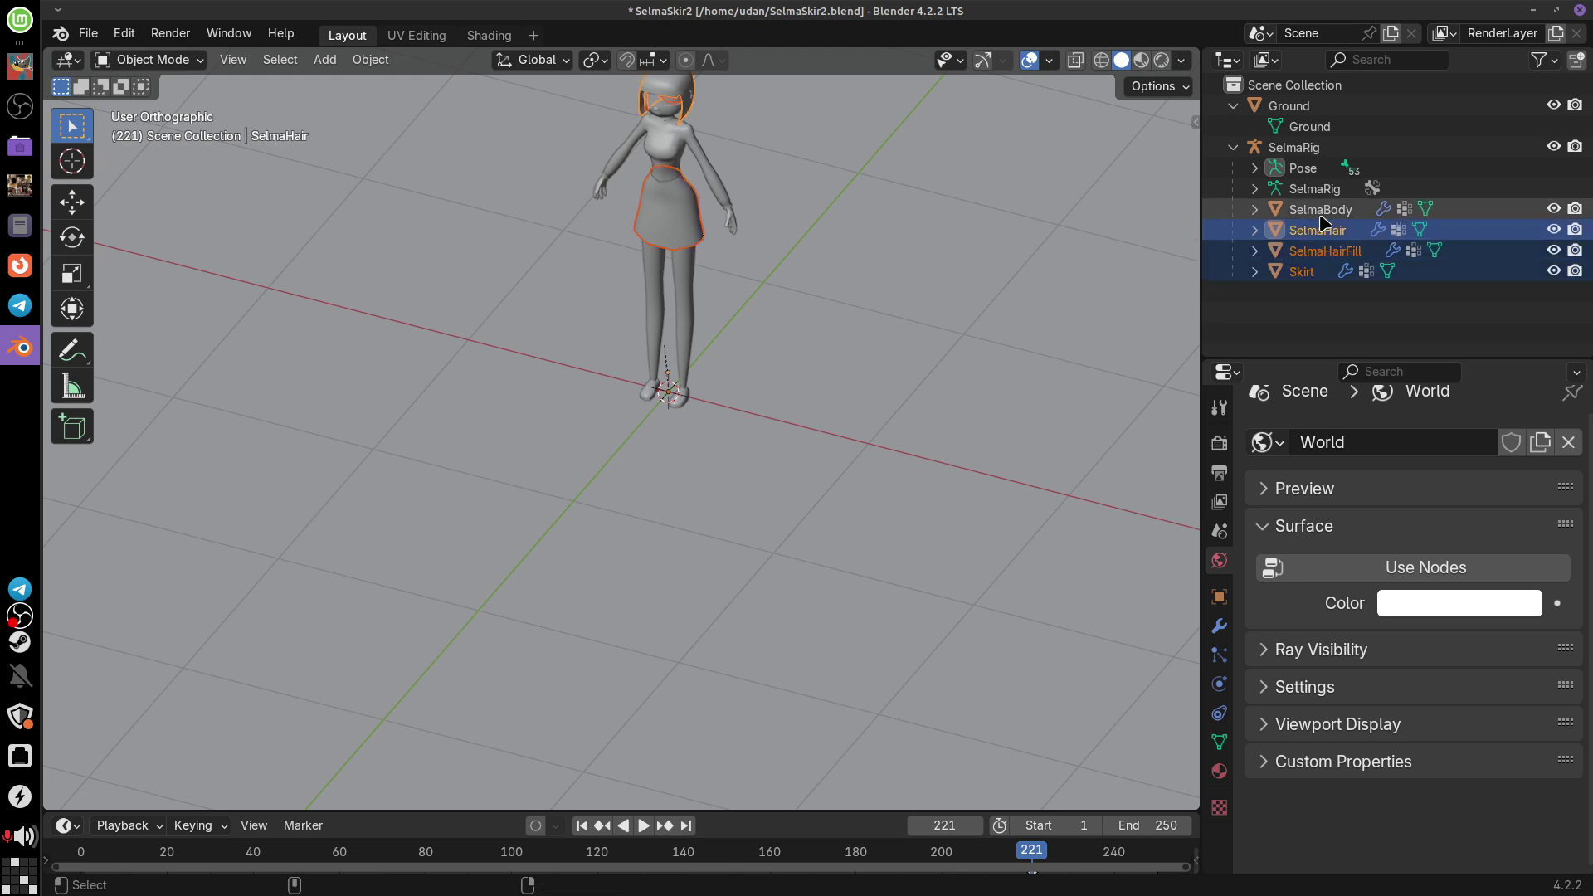
left_click(1322, 214, "ctrl")
mouse_move(949, 496)
middle_mouse_down()
mouse_move(970, 446)
mouse_move(958, 426)
mouse_move(950, 466)
middle_mouse_up()
key("KP_1")
scroll(803, 320, "up", 2, "shift")
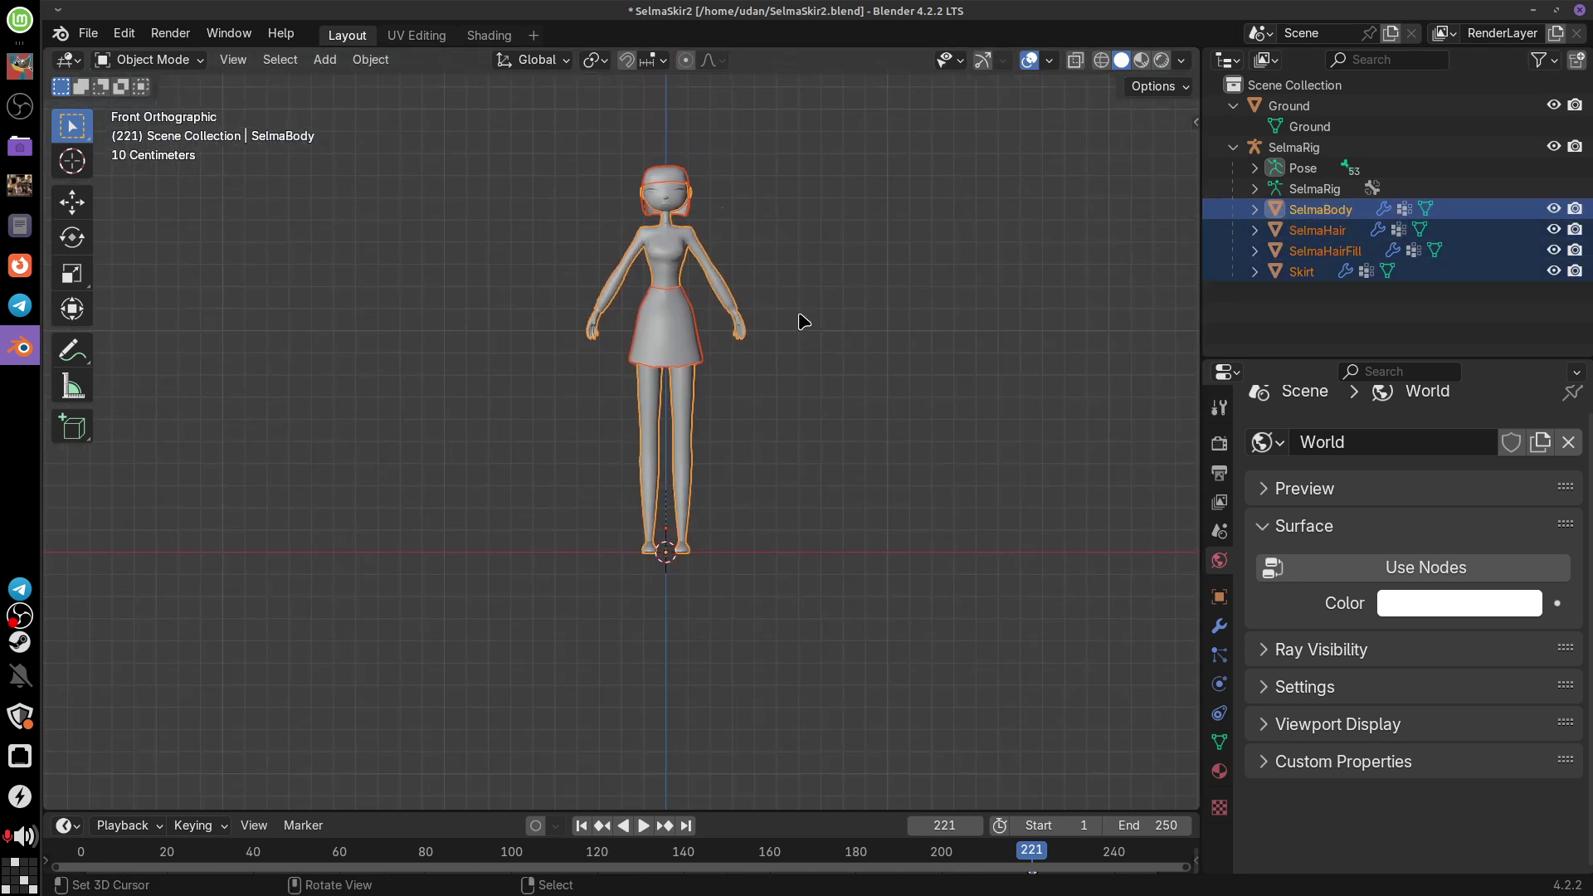
Step: Switch to the Shading workspace and widen the 3D viewport and node editor to show SelmaMaterial's whole node tree
left_click(489, 35)
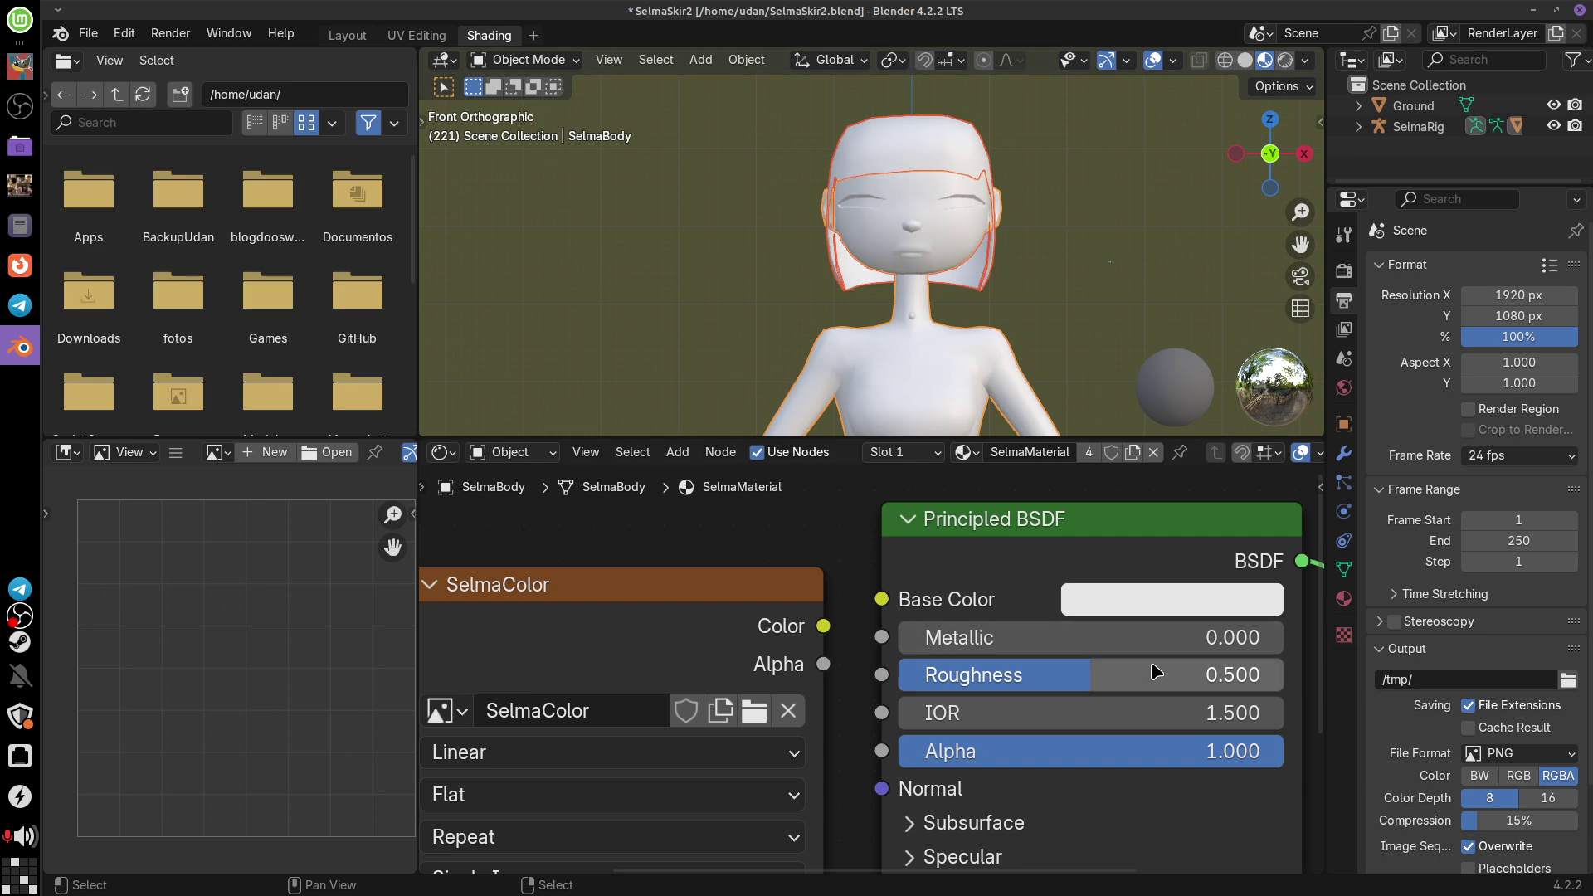
scroll(1155, 674, "down", 5)
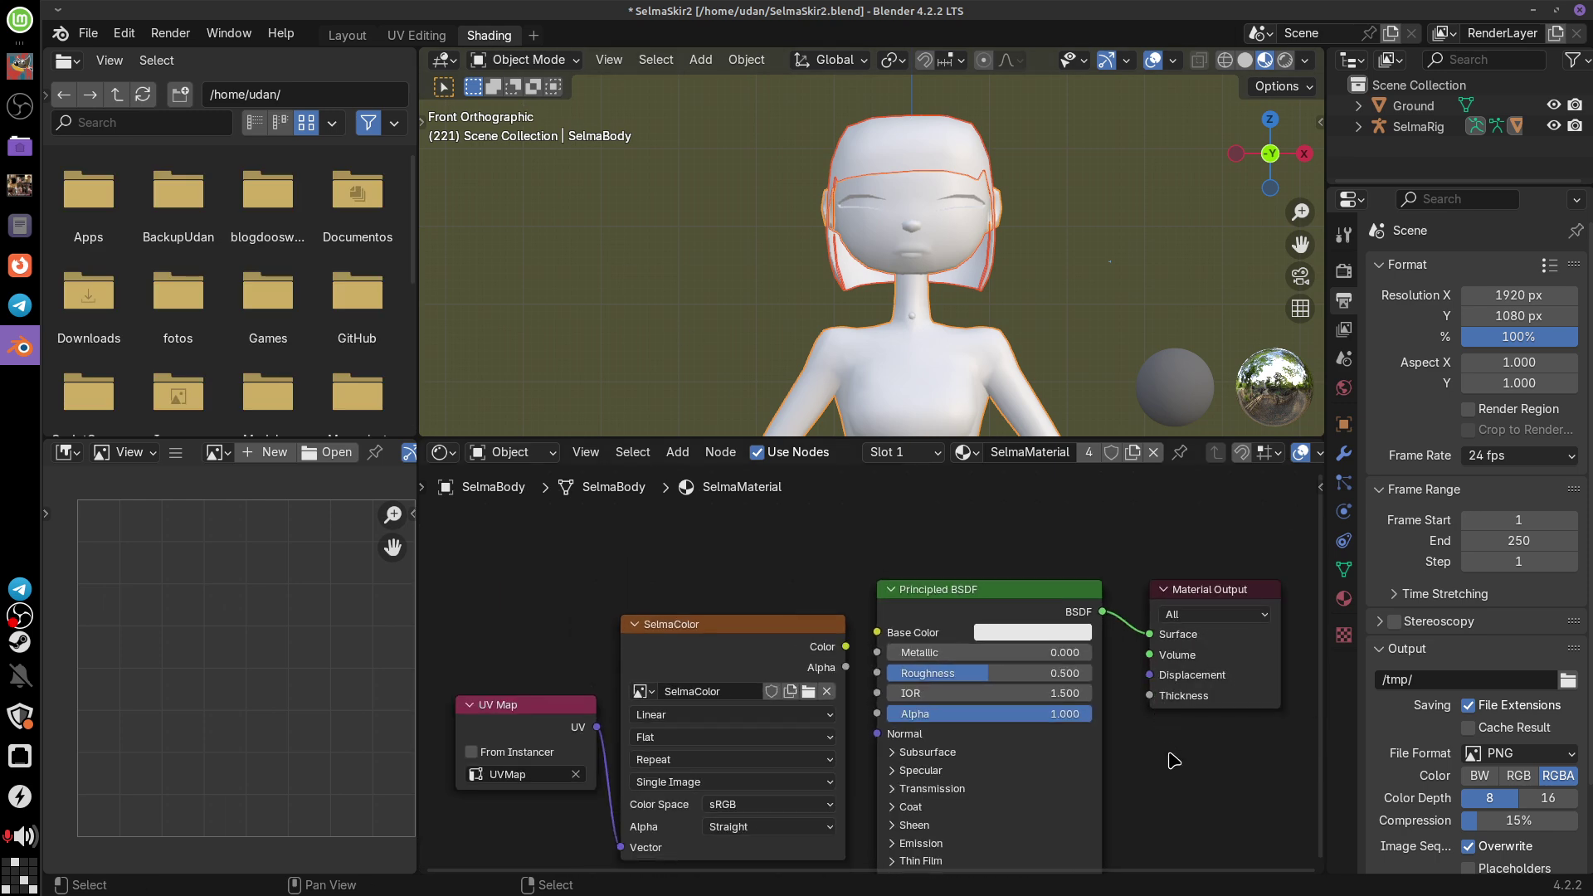
middle_click_drag(1159, 674, 1175, 717)
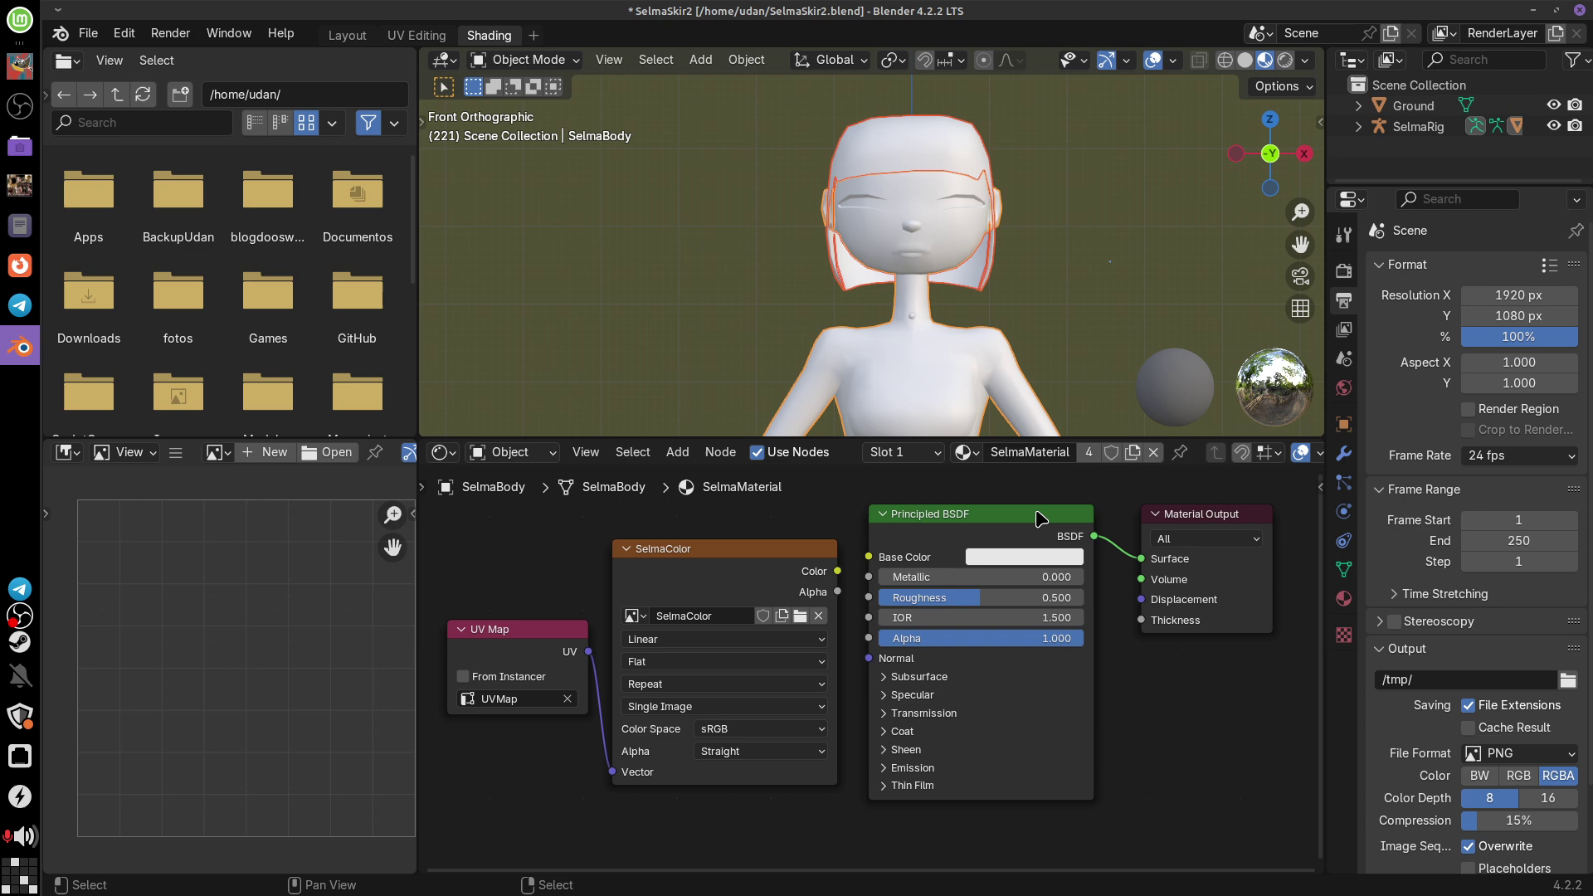
left_click(965, 452)
left_click(978, 448)
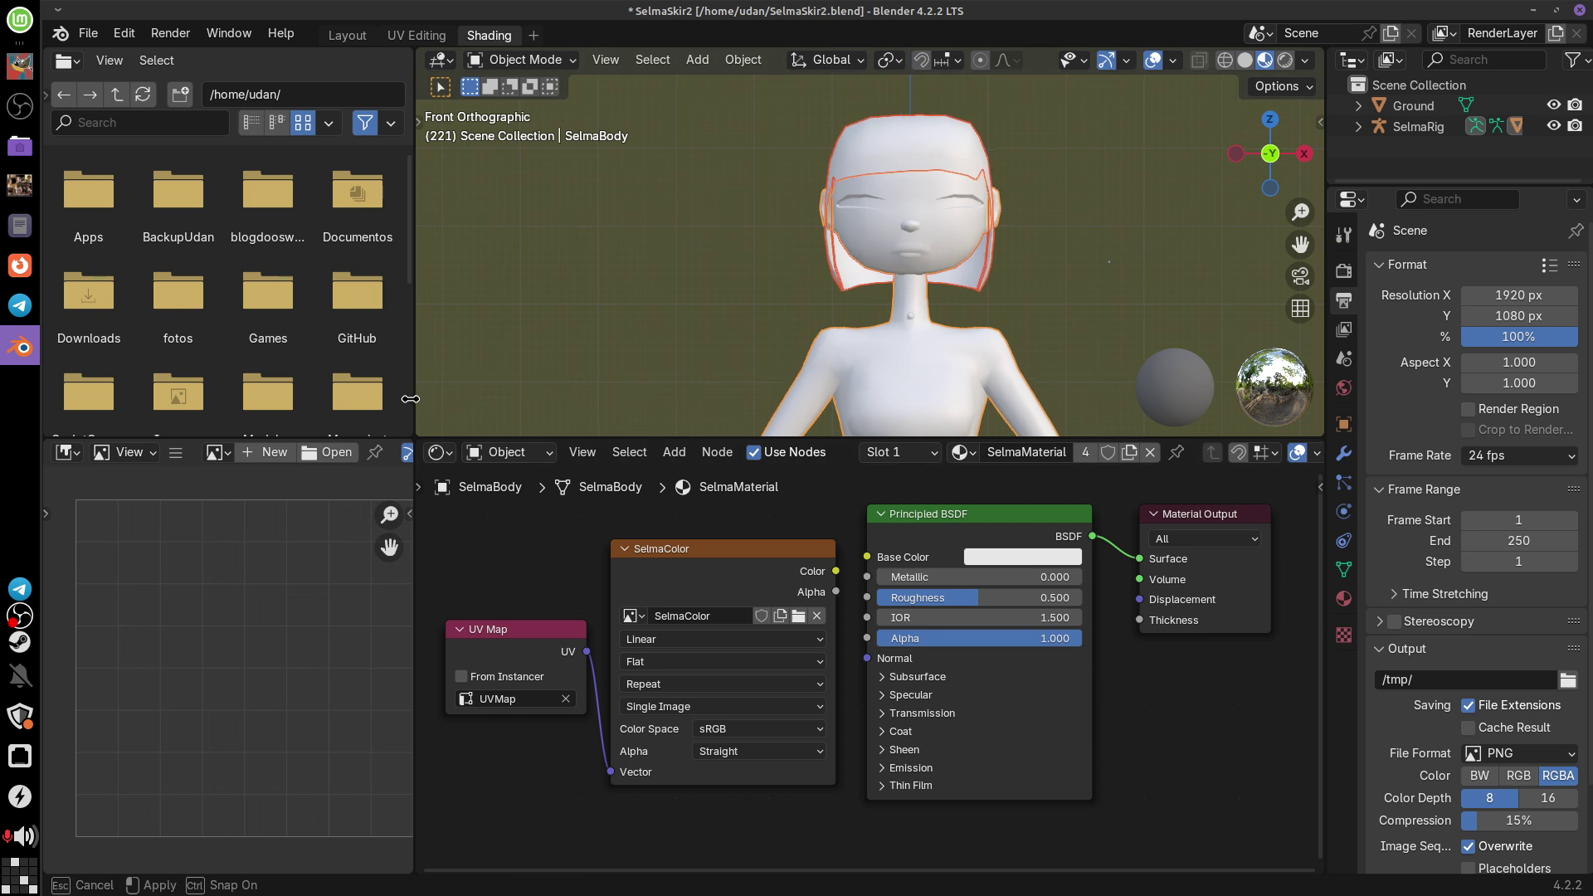
left_click_drag(419, 412, 260, 413)
mouse_move(1149, 689)
middle_mouse_down()
mouse_move(1087, 693)
mouse_move(1148, 700)
middle_mouse_up()
scroll(1099, 697, "up", 2)
scroll(1146, 699, "down", 1)
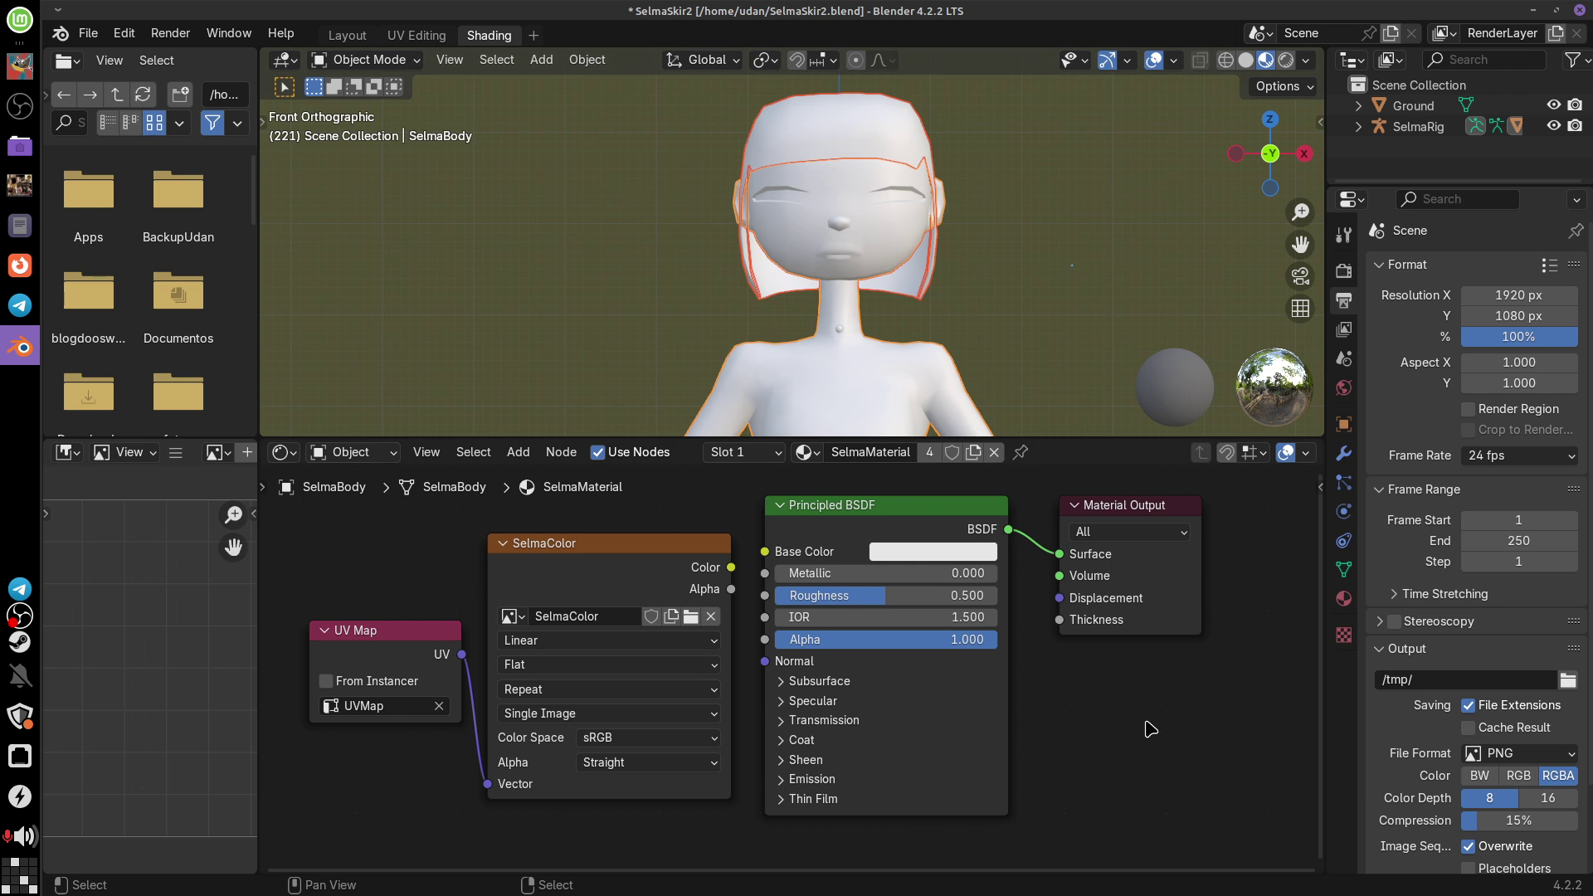
Step: Widen and enlarge the properties editor, and collapse the Format, Frame Range and Output sections
left_click_drag(1327, 302, 1210, 303)
middle_click_drag(1448, 502, 1427, 456, "ctrl")
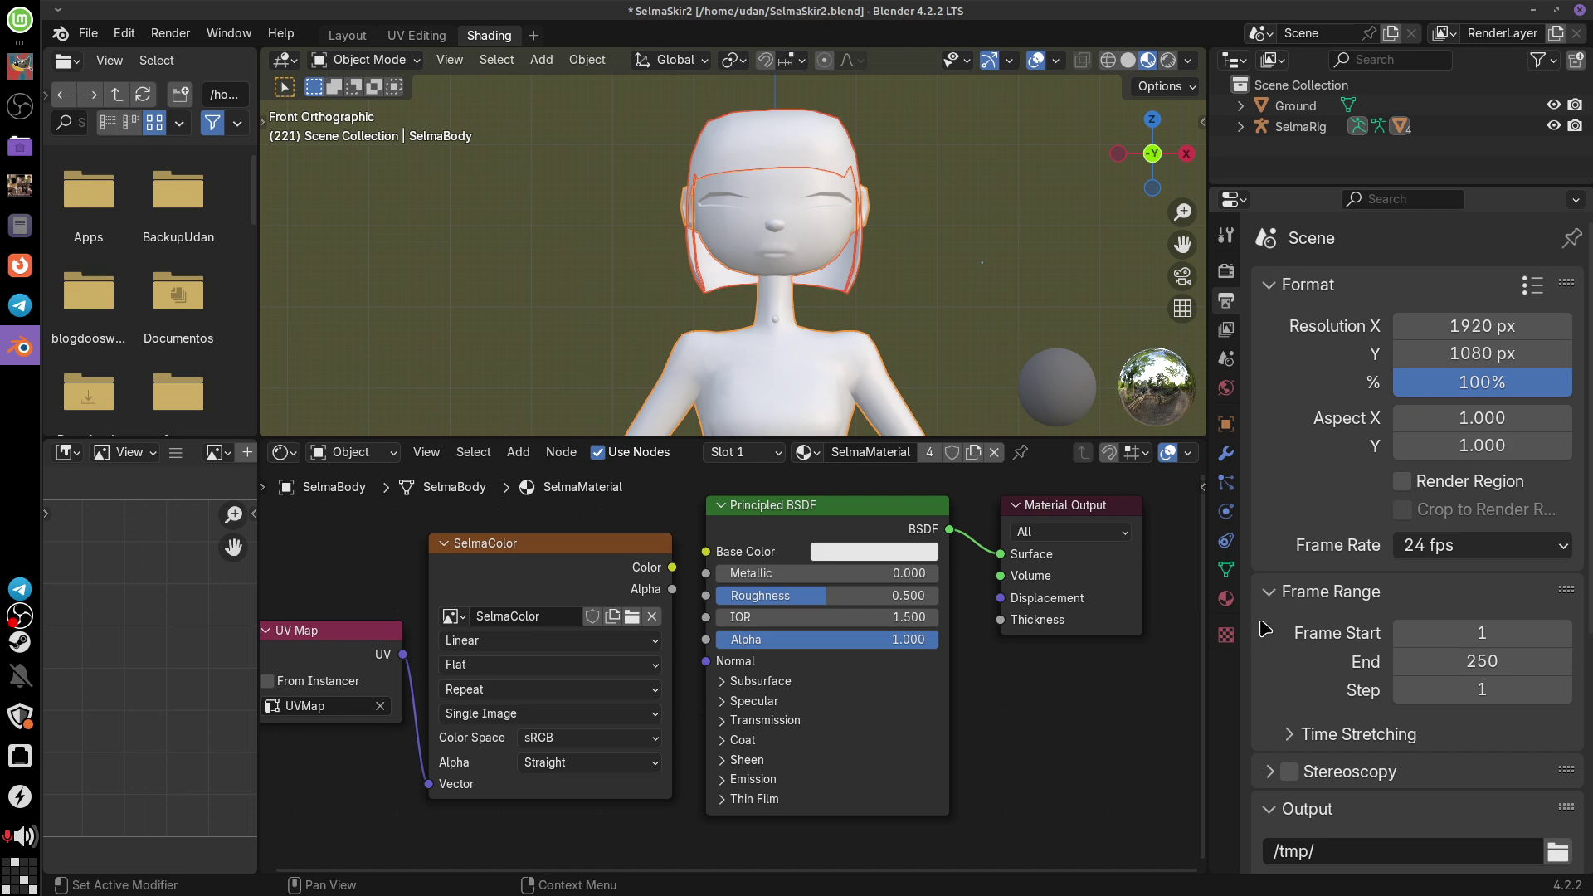
left_click(1273, 285)
left_click(1274, 322)
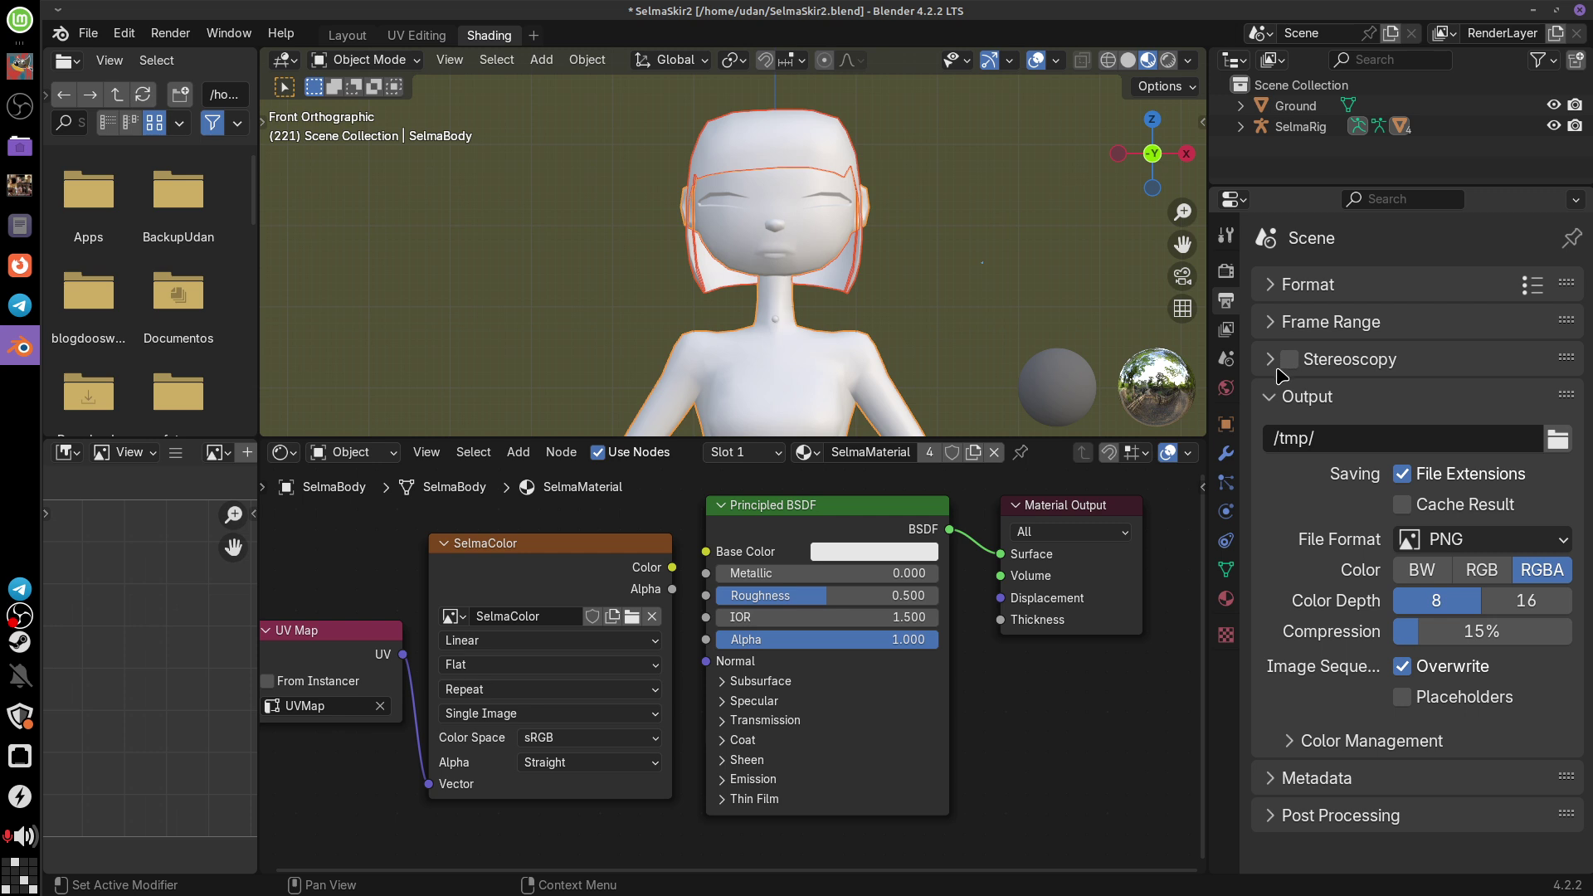
left_click(1274, 397)
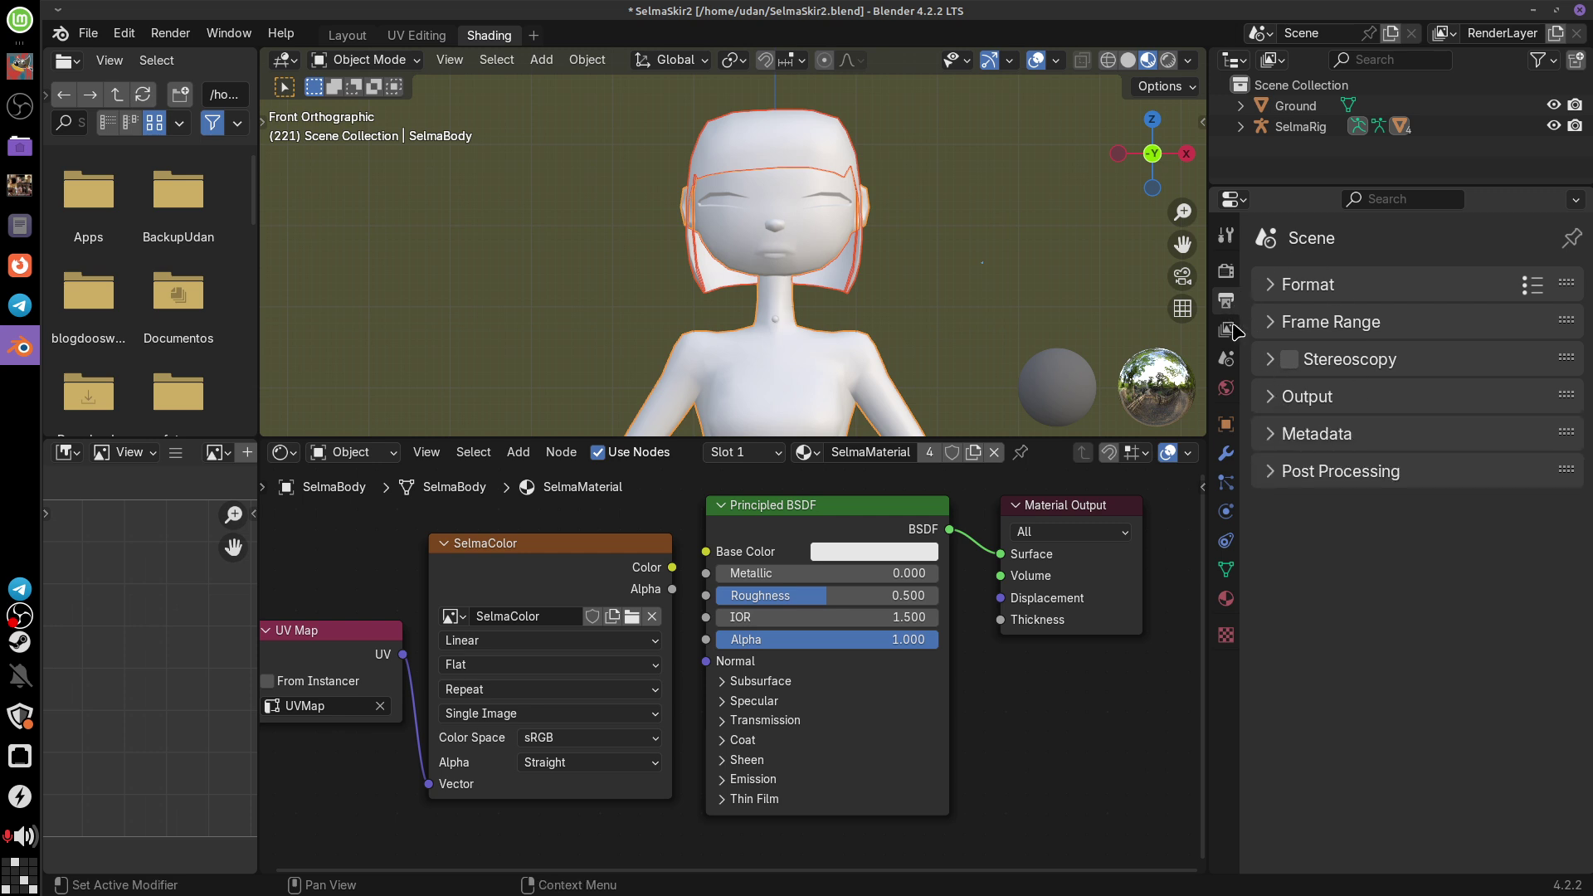
Step: In the render settings, collapse Sampling, expand Bake and move the Bake section above Sampling
left_click(1225, 271)
left_click(1295, 440)
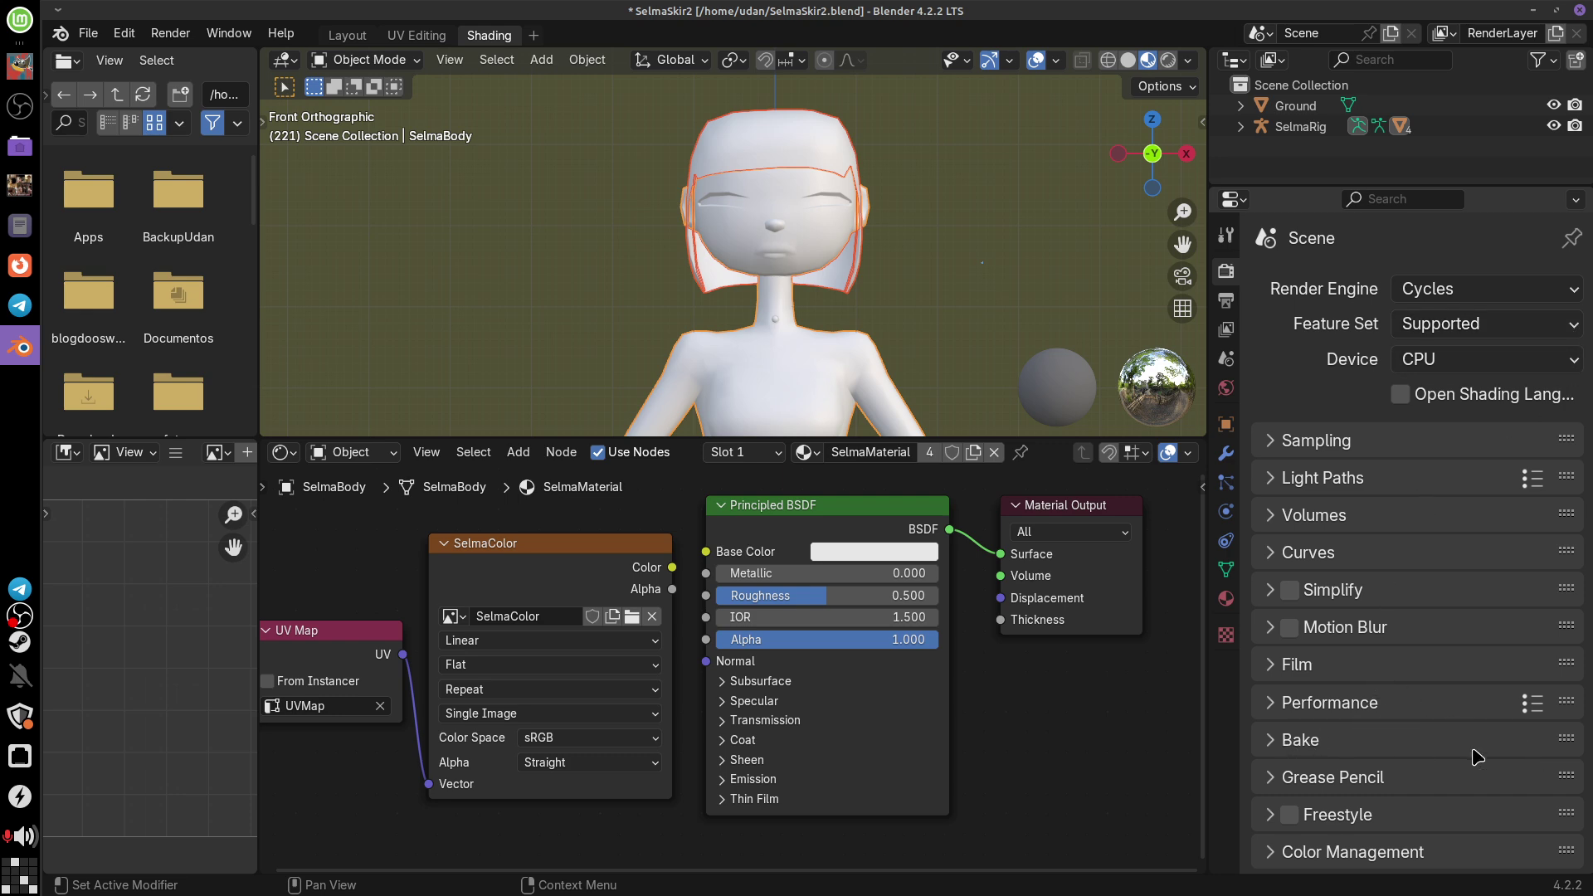
left_click(1292, 742)
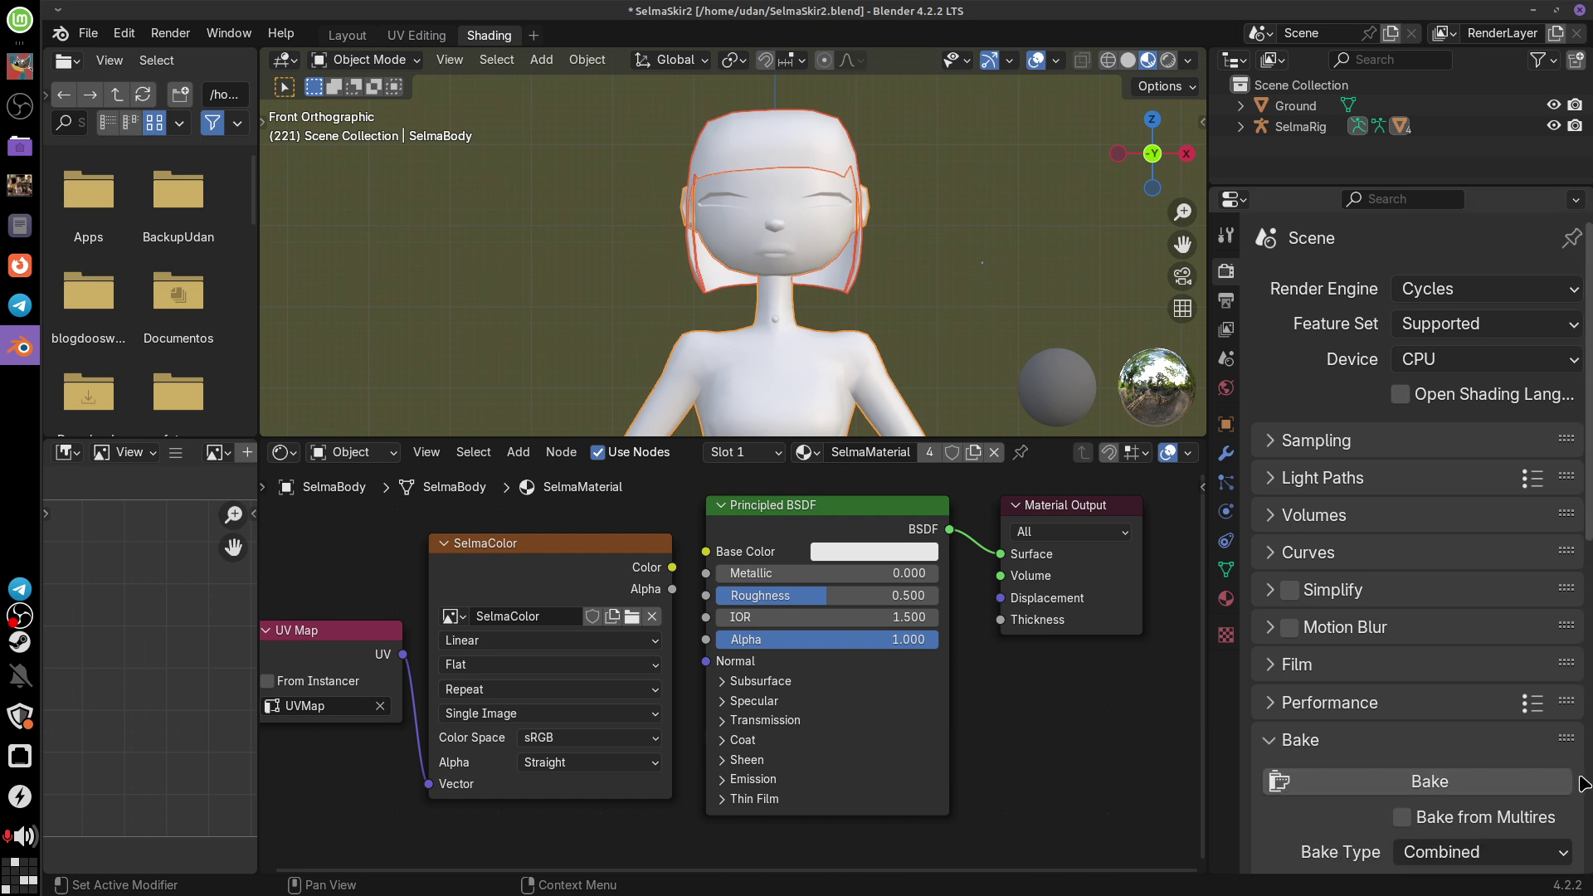
left_click_drag(1569, 745, 1556, 423)
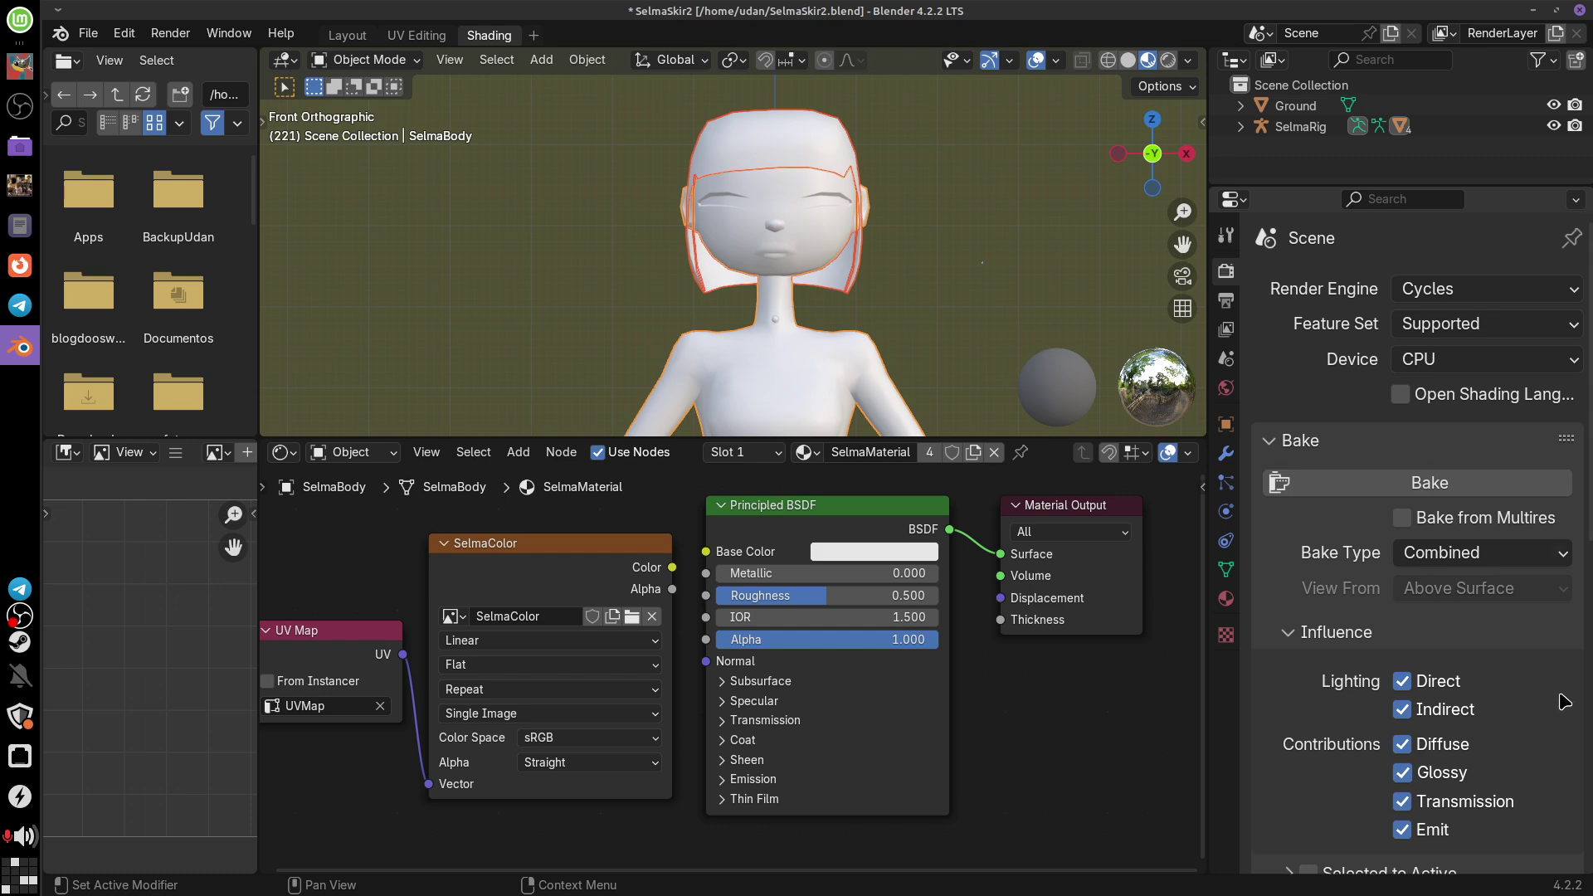
Step: Enlarge the properties editor over the outliner and set the bake type to Ambient Occlusion
scroll(1590, 465, "down", 3)
scroll(1590, 500, "up", 2)
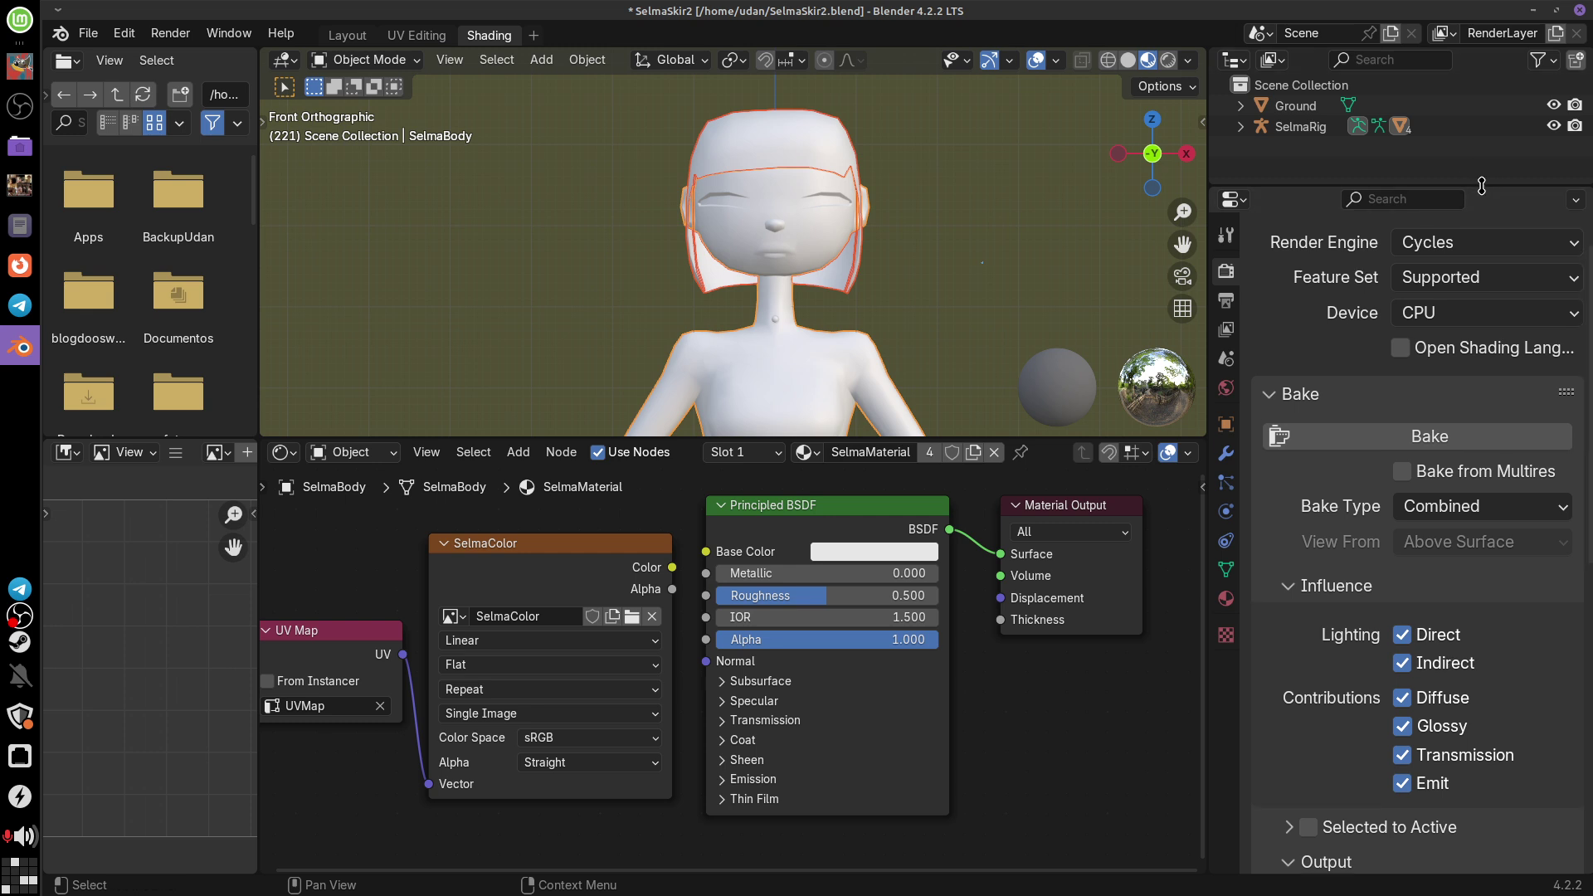
left_click_drag(1482, 185, 1482, 161)
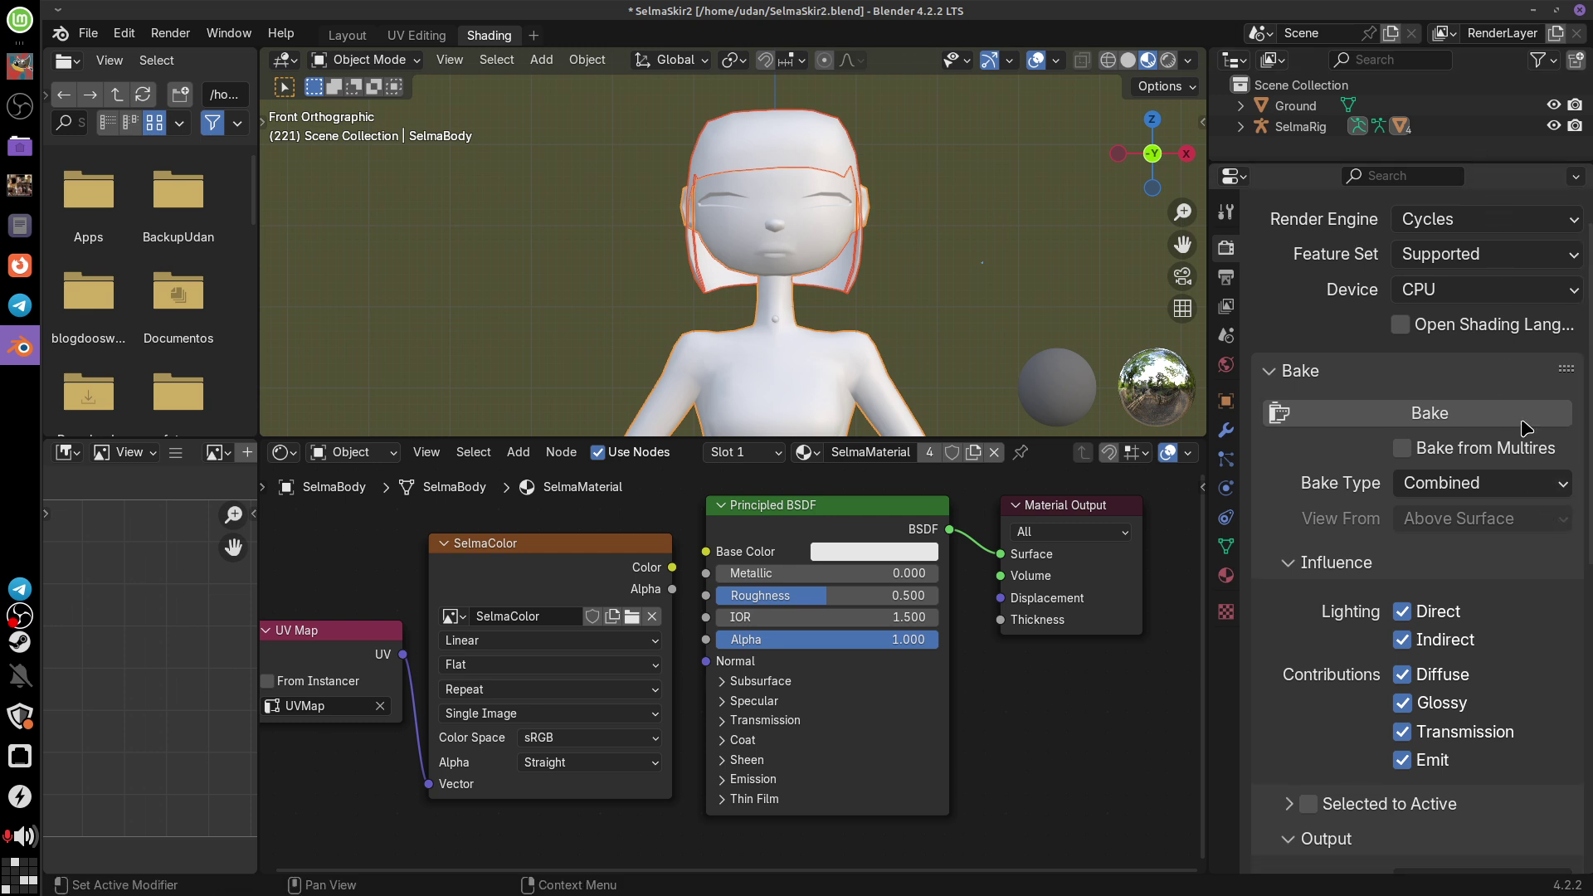
left_click(1241, 126)
left_click_drag(1515, 163, 1488, 144)
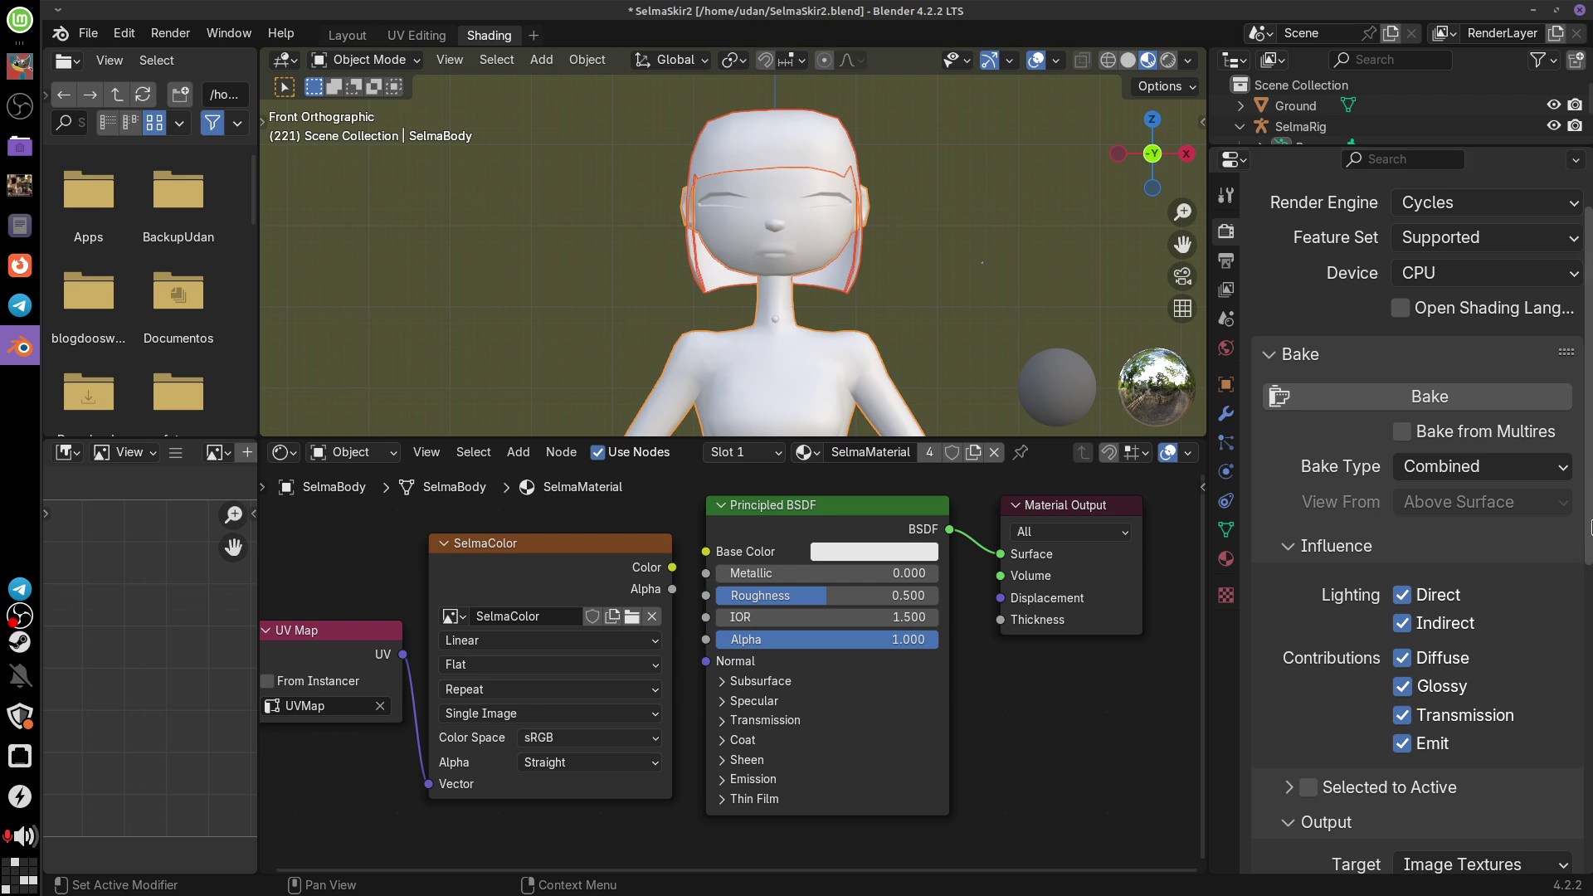
scroll(1590, 527, "down", 1)
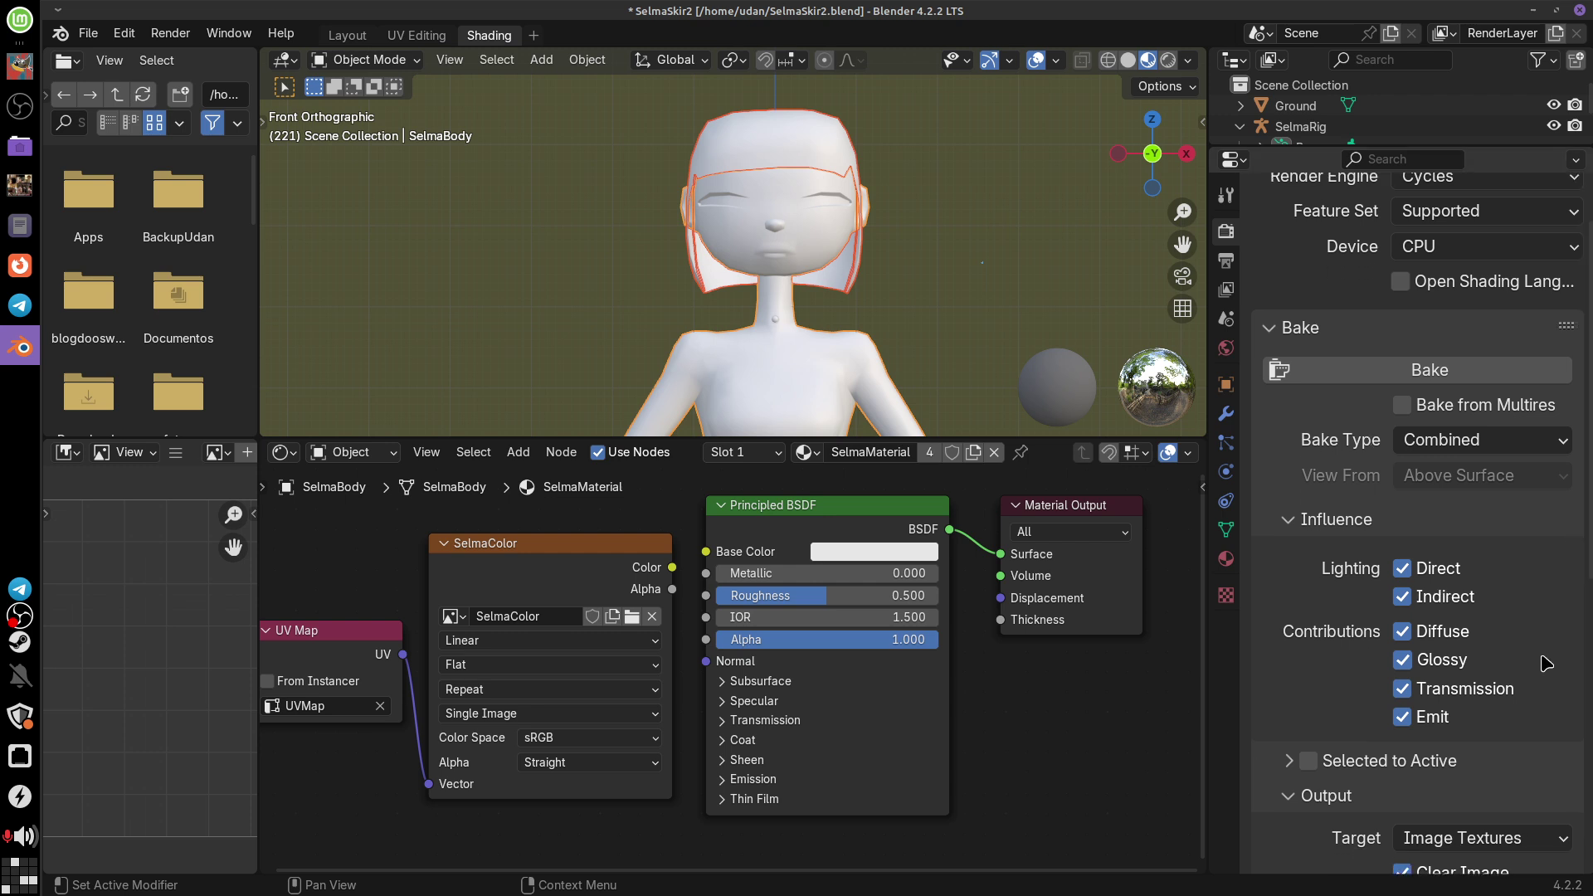
left_click(1532, 446)
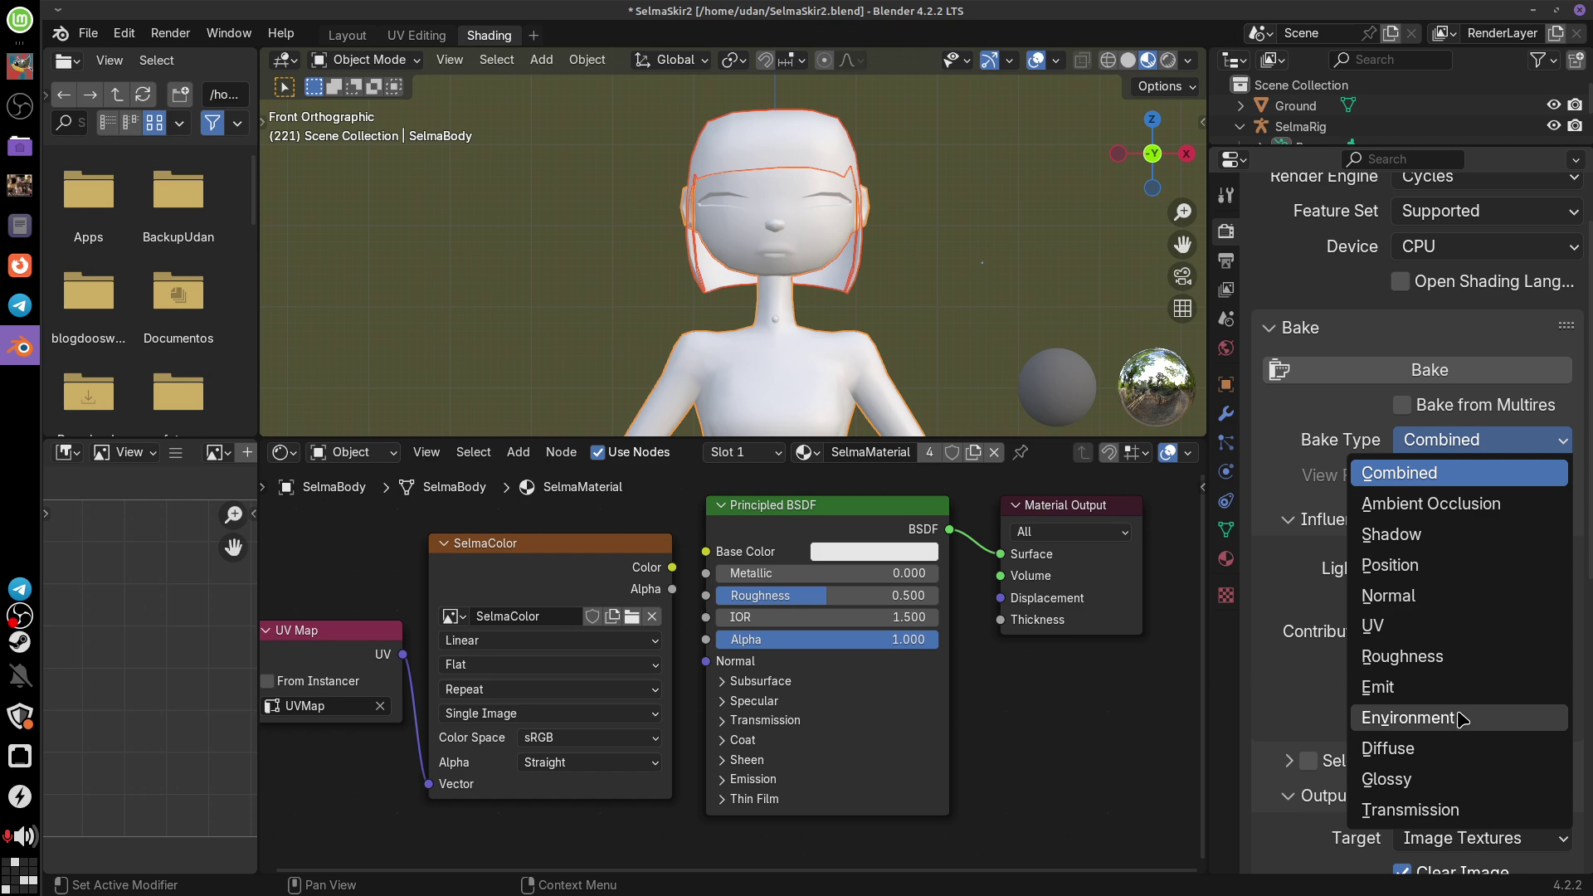
left_click(1467, 507)
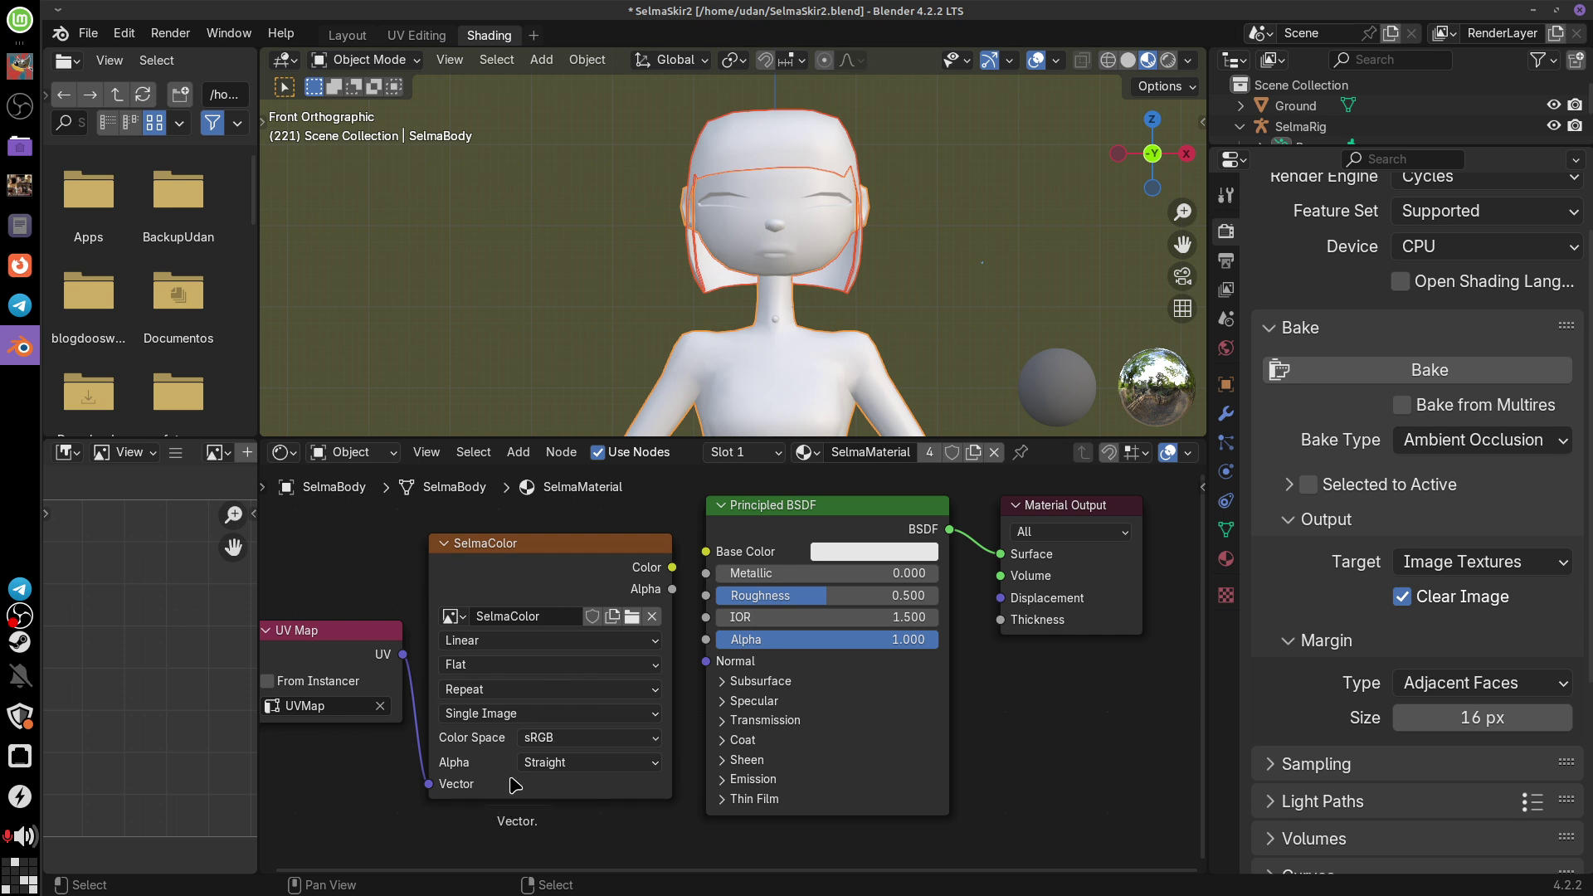
Step: Switch to GIMP to look at the SelmaColor texture, and return to Blender
left_click(20, 67)
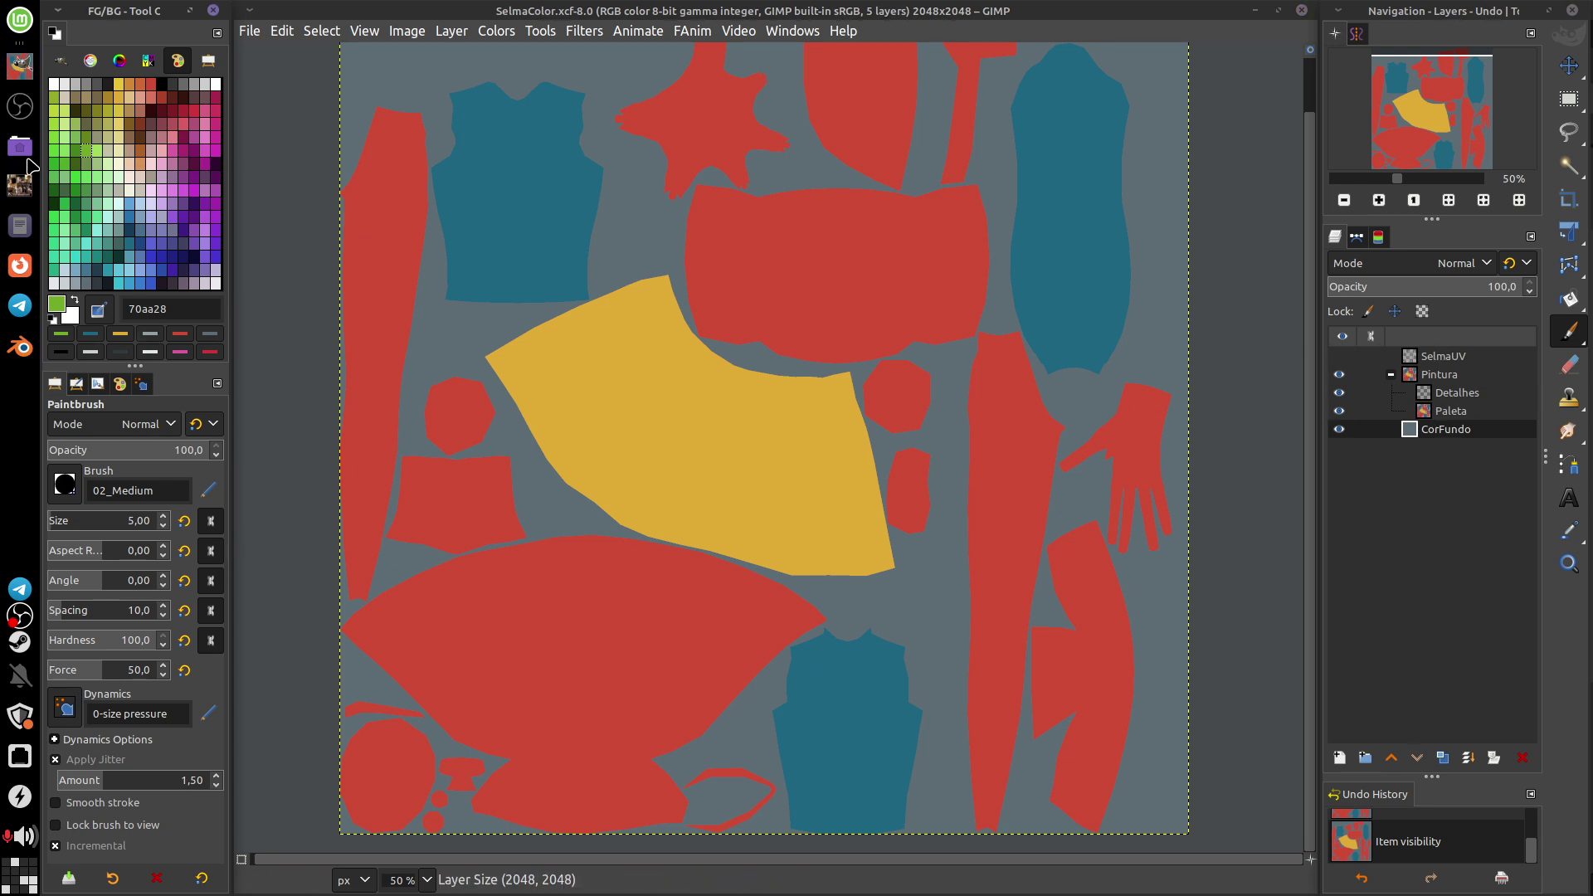
left_click(20, 346)
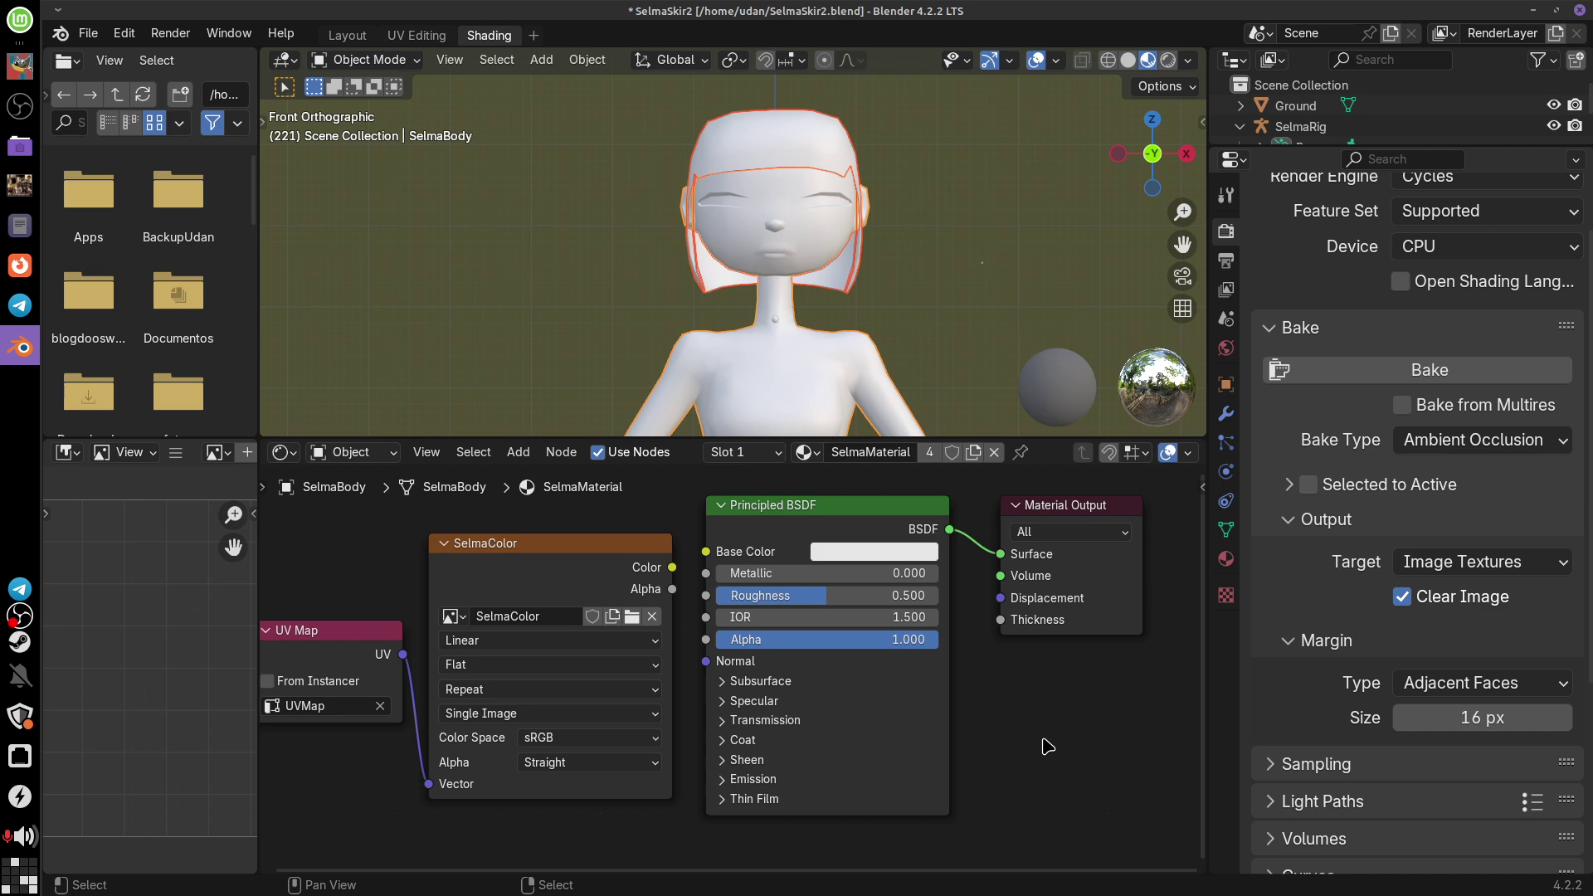
Step: Select the UV Map and SelmaColor image nodes together, with SelmaColor active, keeping the whole node tree in view
left_click(538, 546)
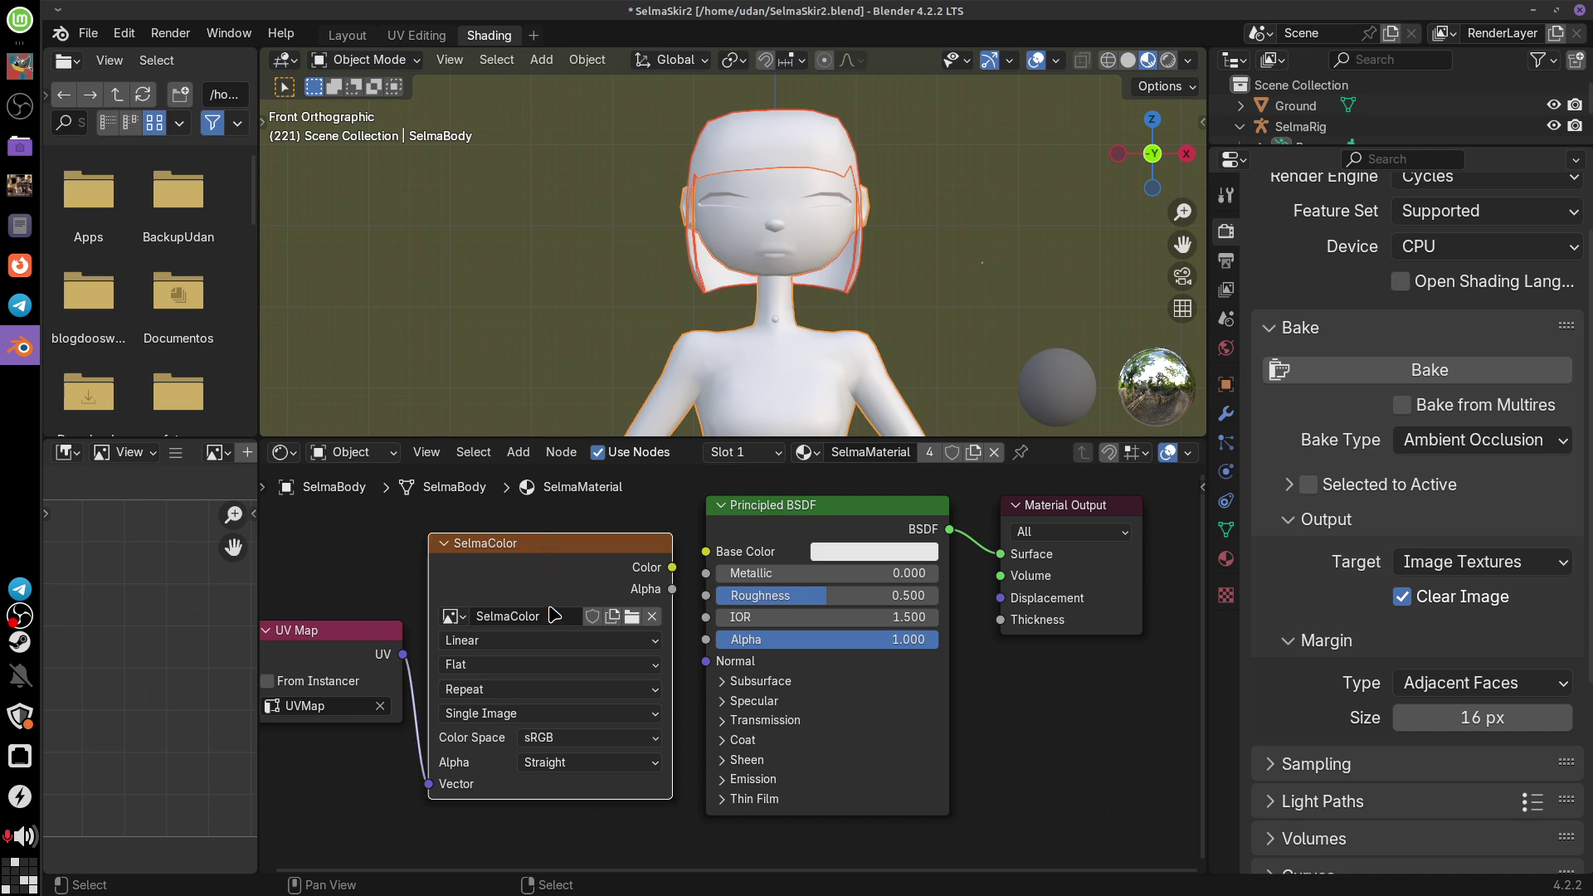
left_click(340, 639, "shift")
scroll(877, 750, "right", 2)
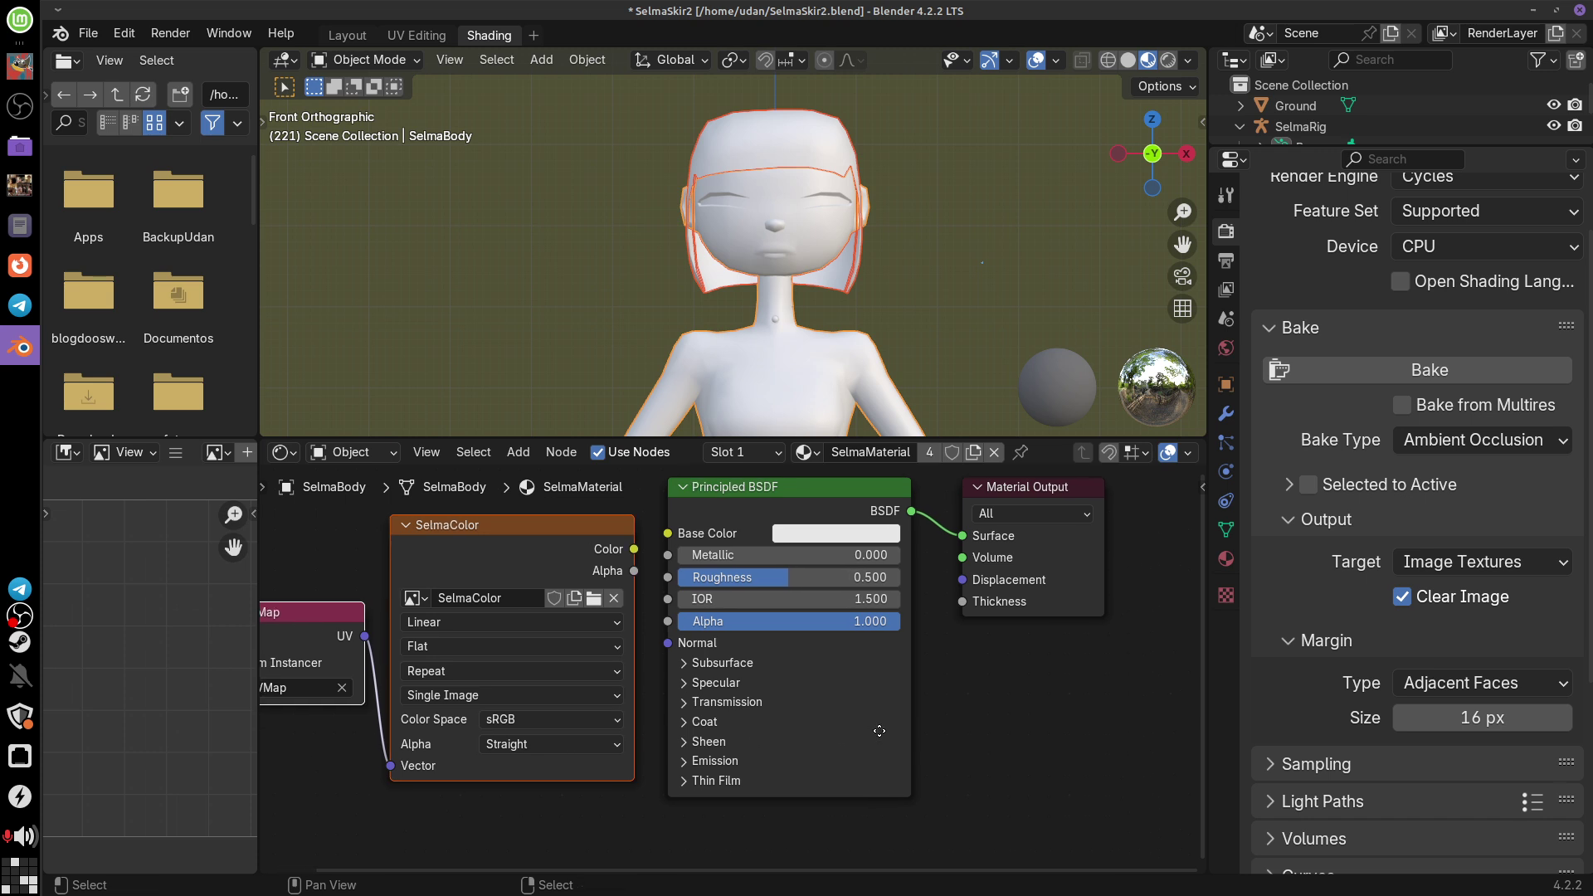
scroll(515, 640, "left", 6, "ctrl")
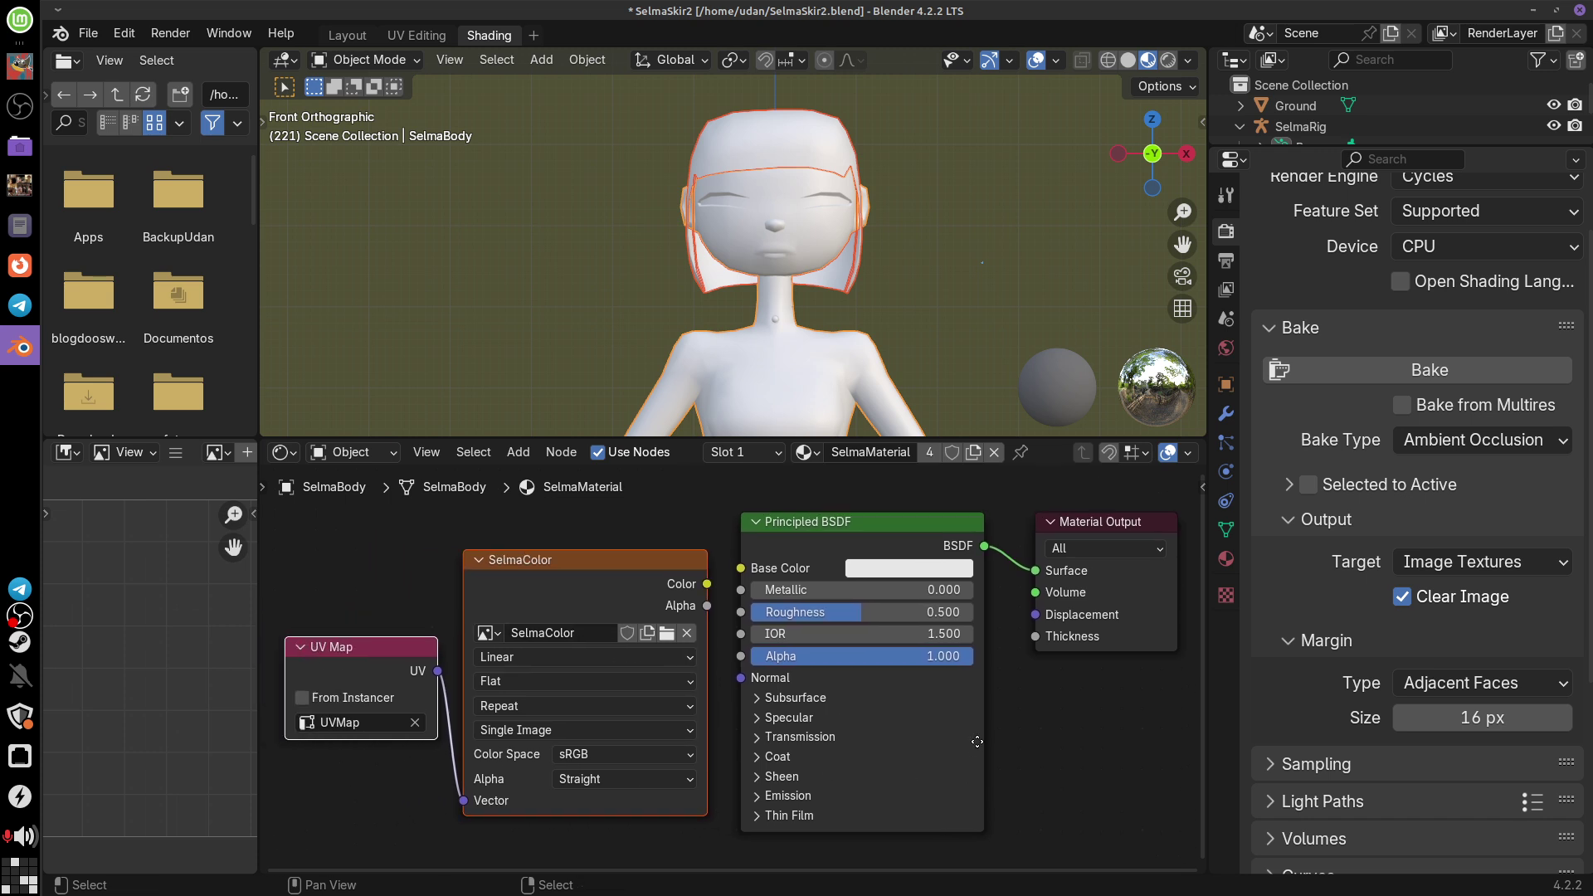
left_click(691, 561)
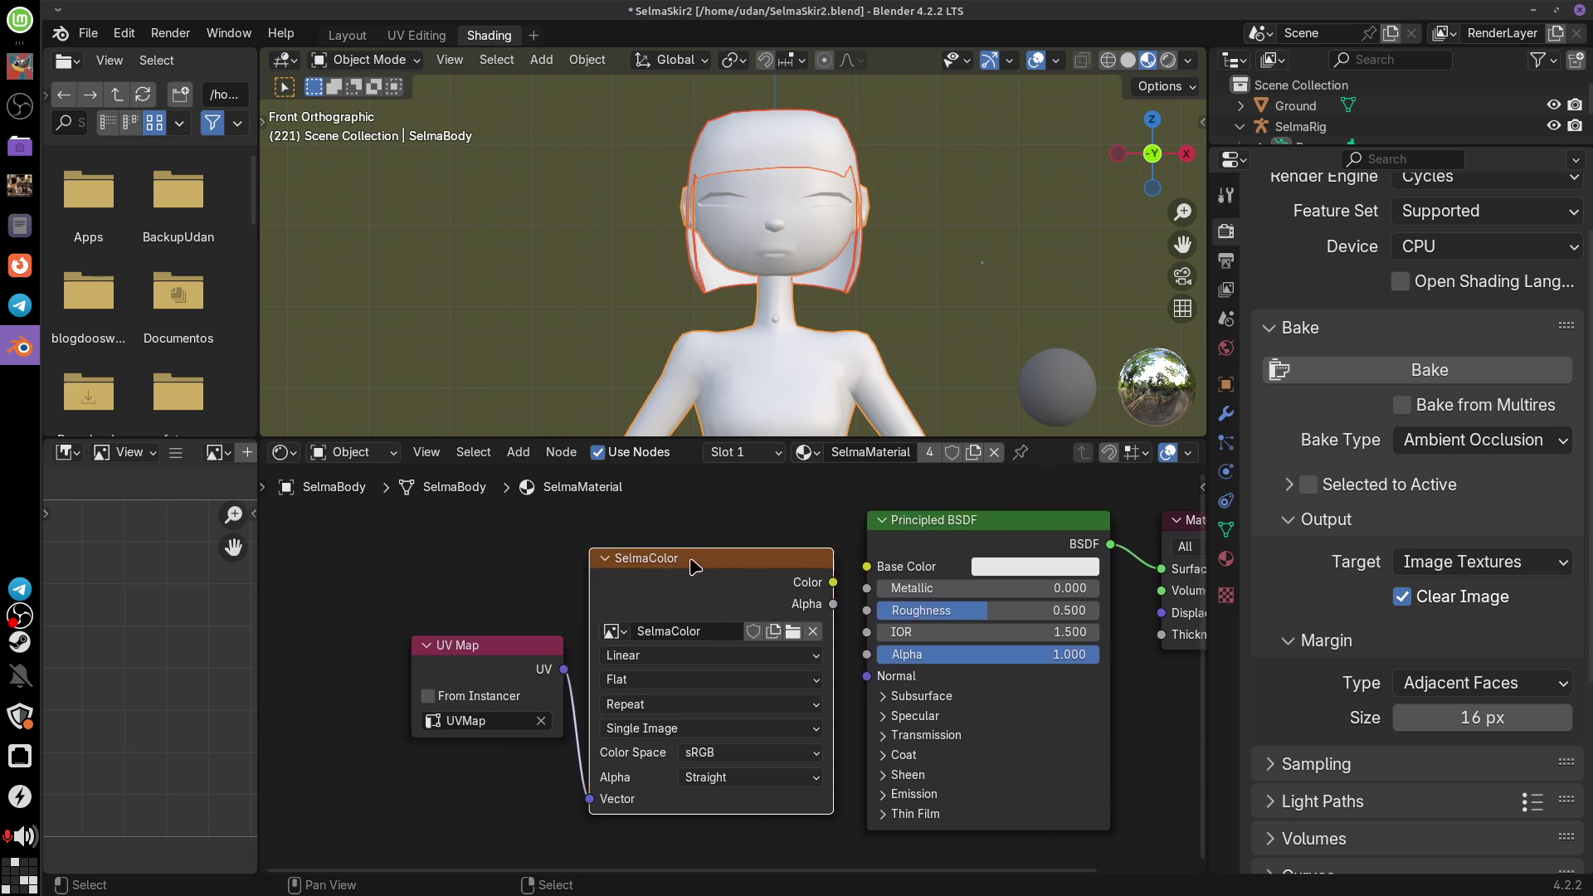
left_click(515, 664)
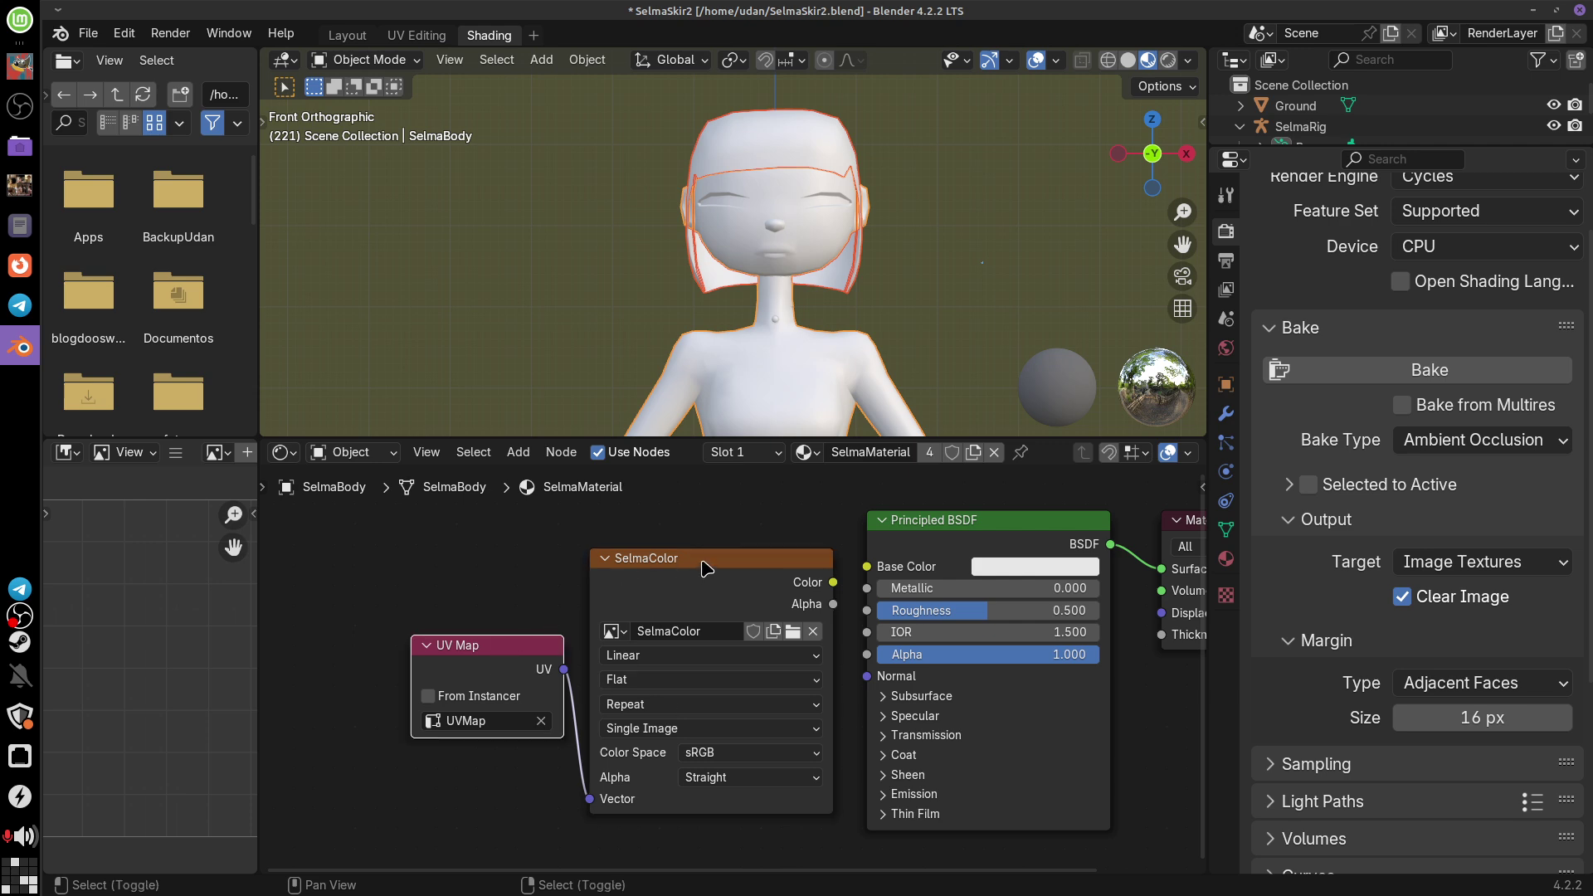
left_click(672, 597, "shift")
scroll(1054, 739, "right", 5, "ctrl")
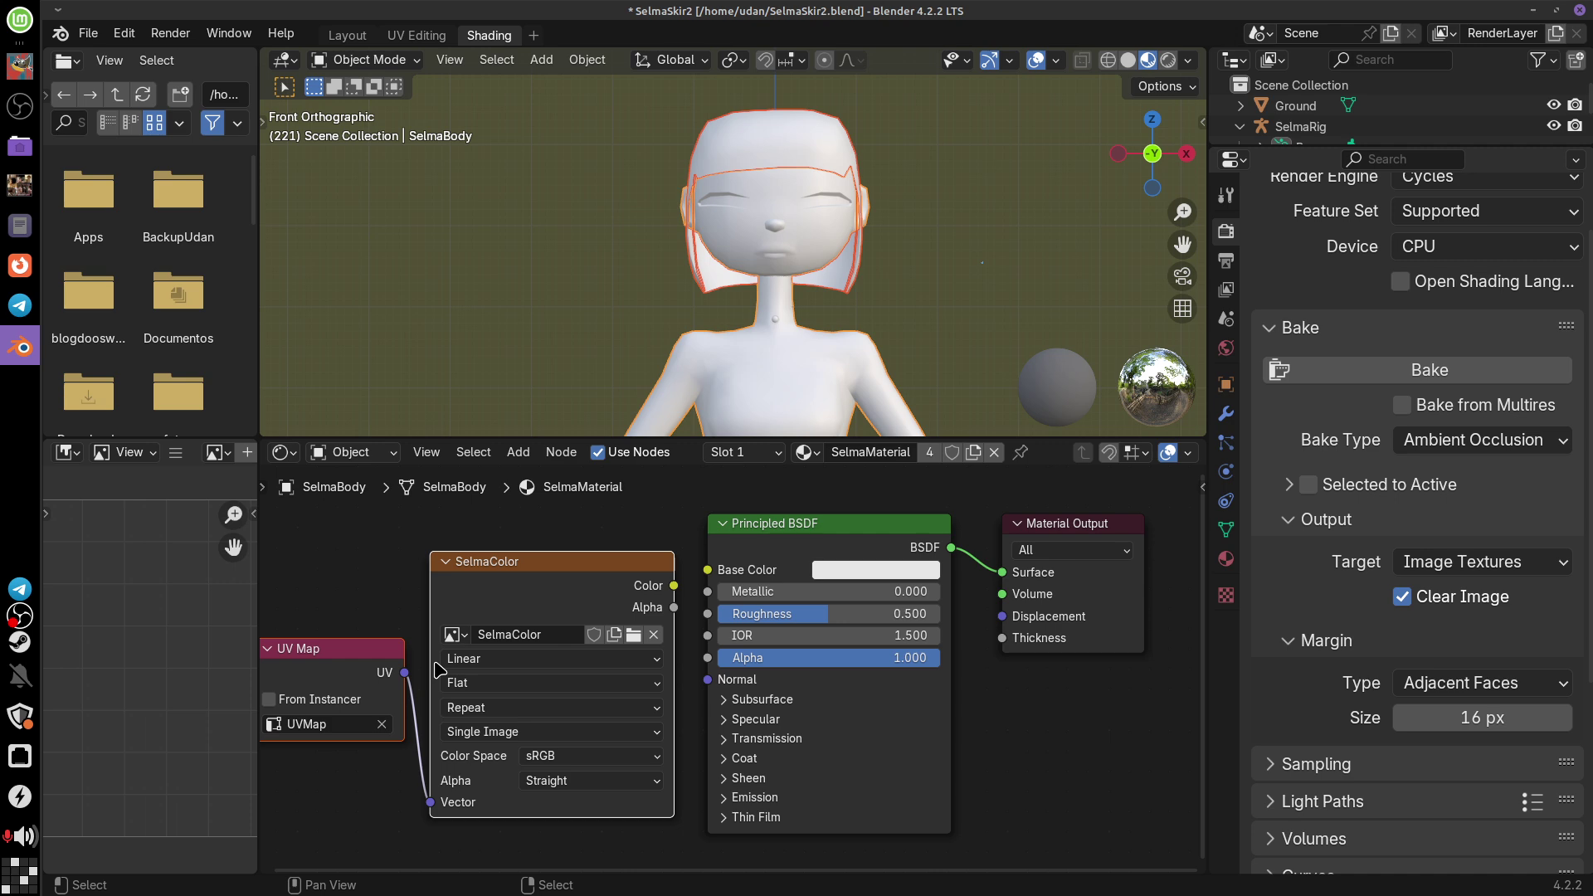
middle_click_drag(1003, 750, 1049, 743)
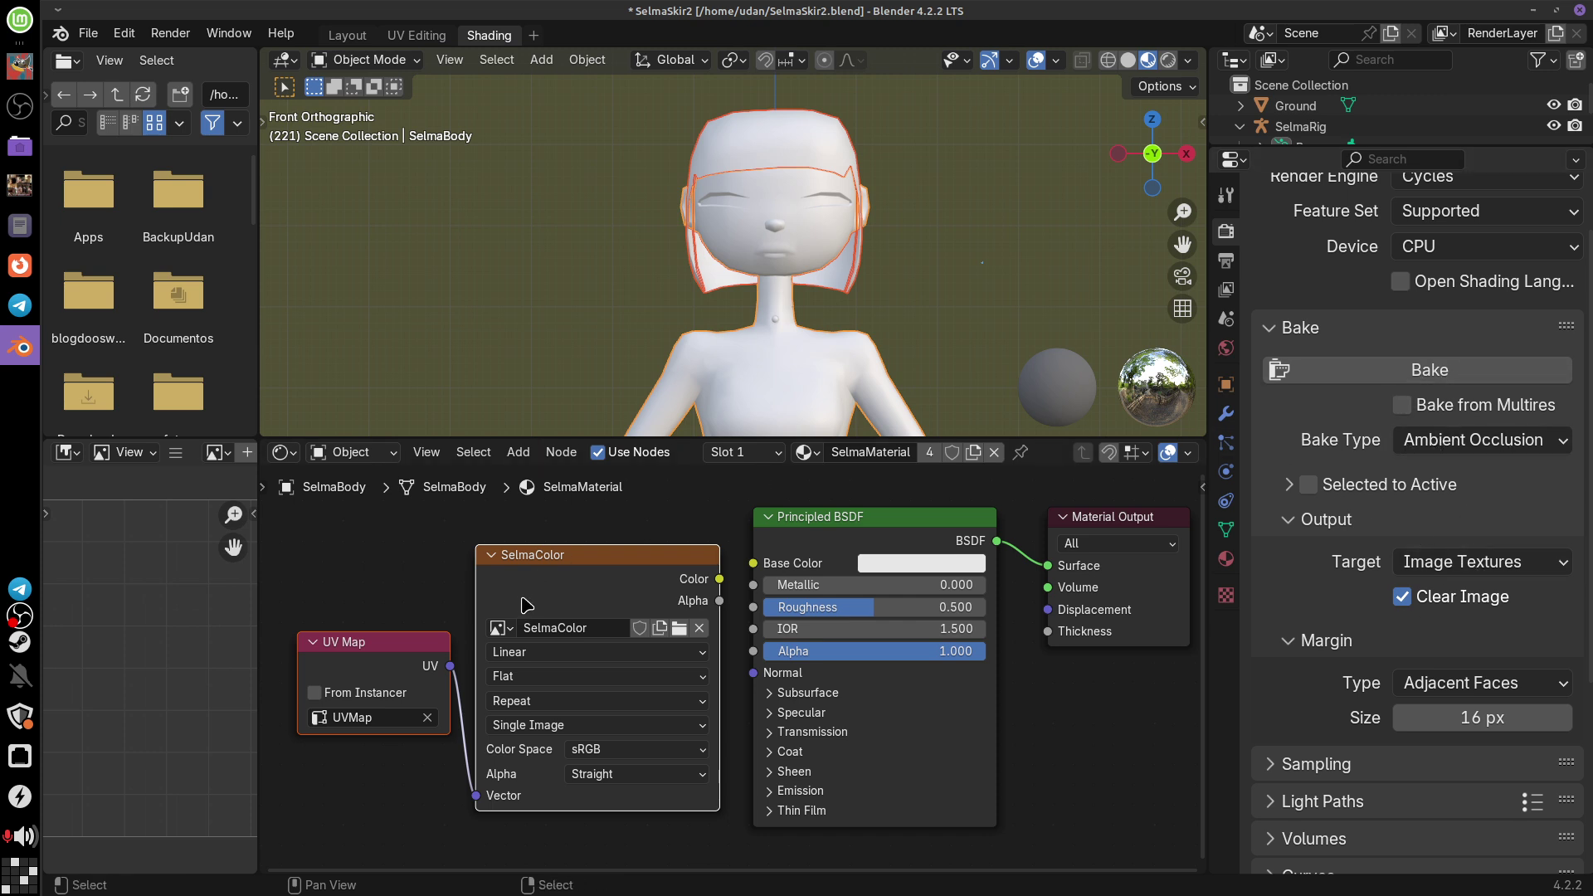
Step: Rename the image in the SelmaColor texture node to SelmaAO
left_click(601, 628)
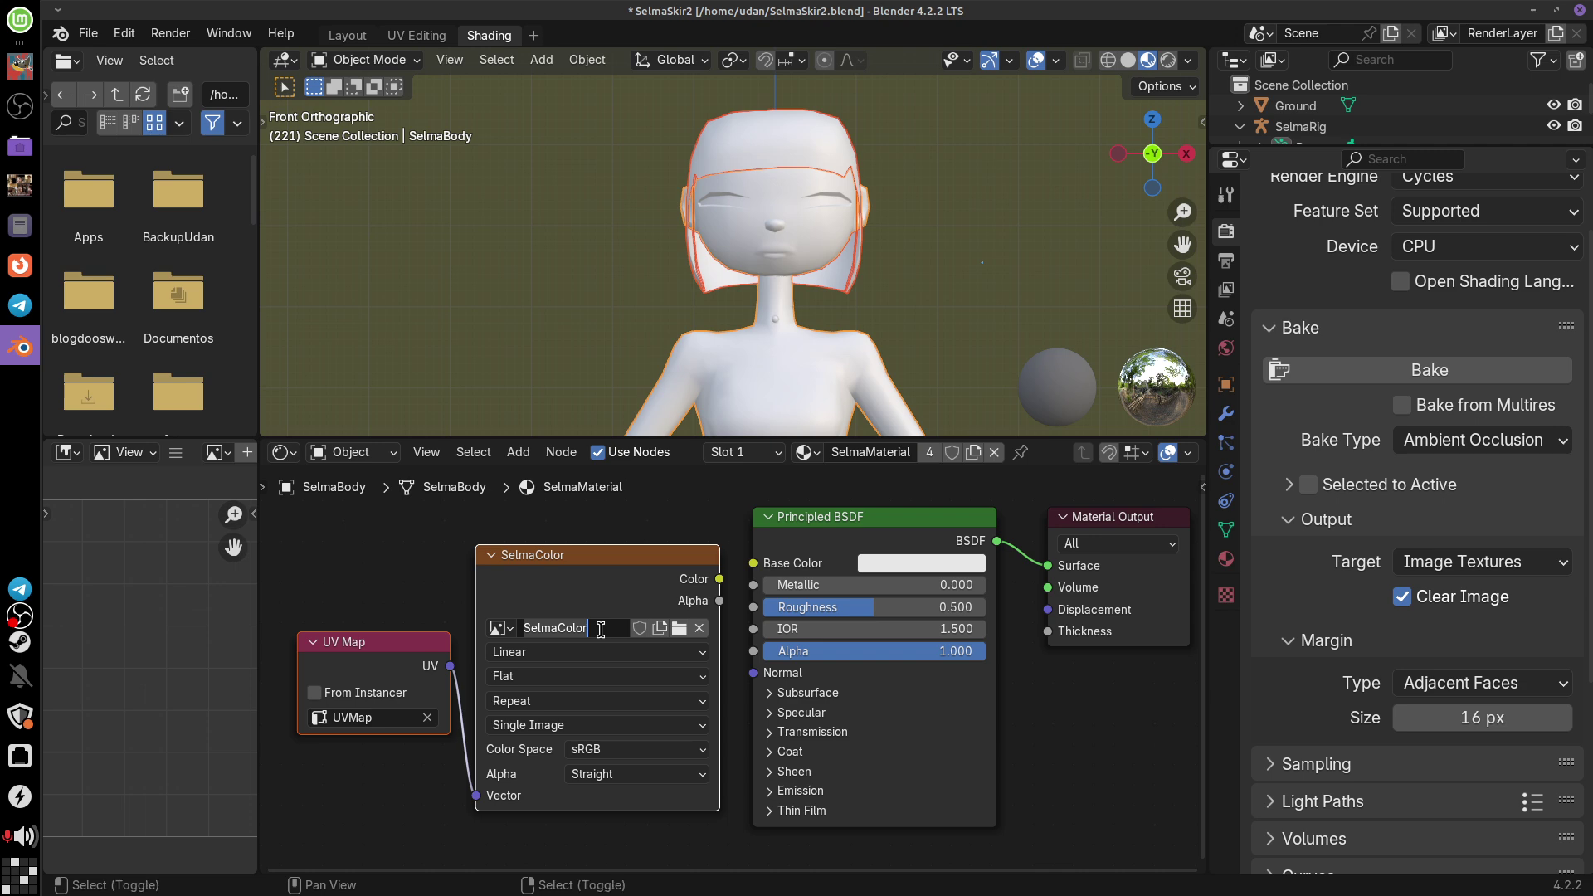
type("AO")
key("Return")
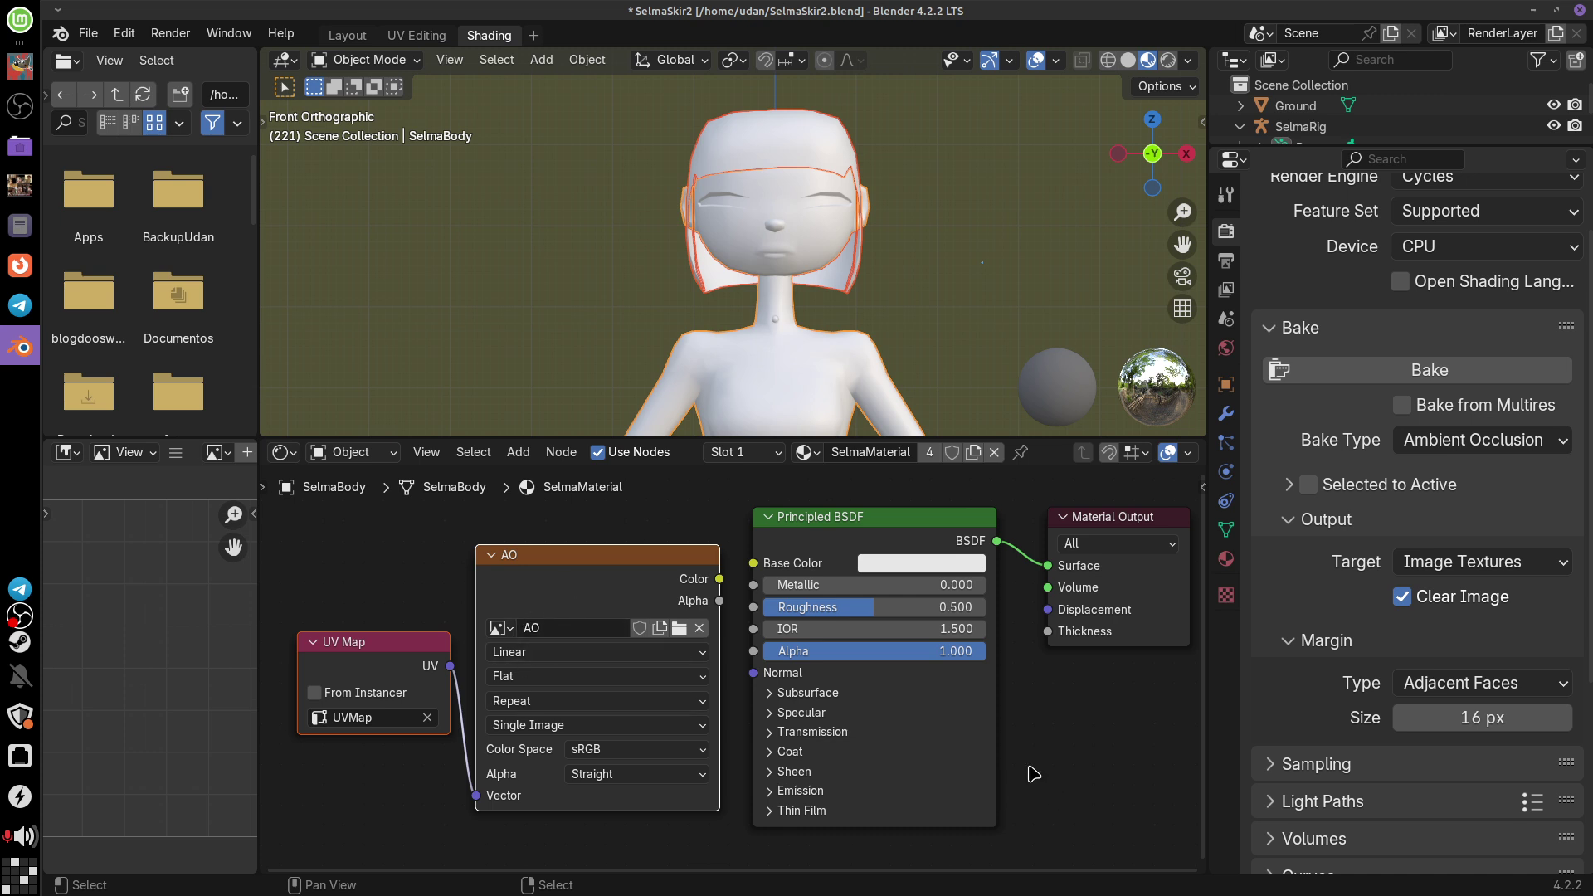
left_click(530, 631)
type("S")
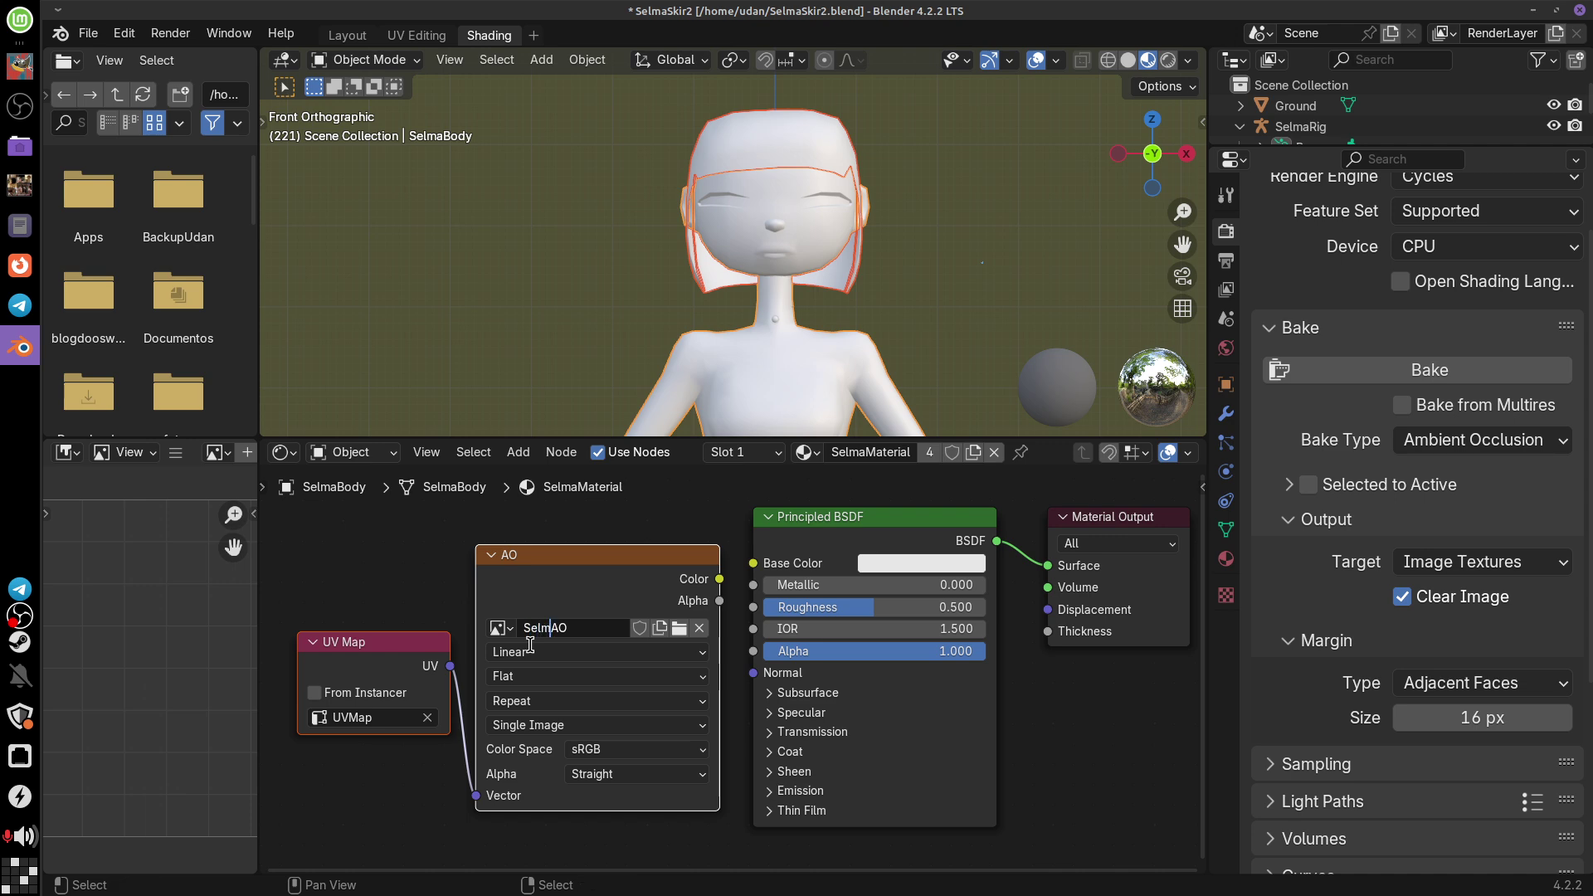
type("elma")
key("Return")
left_click_drag(662, 561, 665, 565)
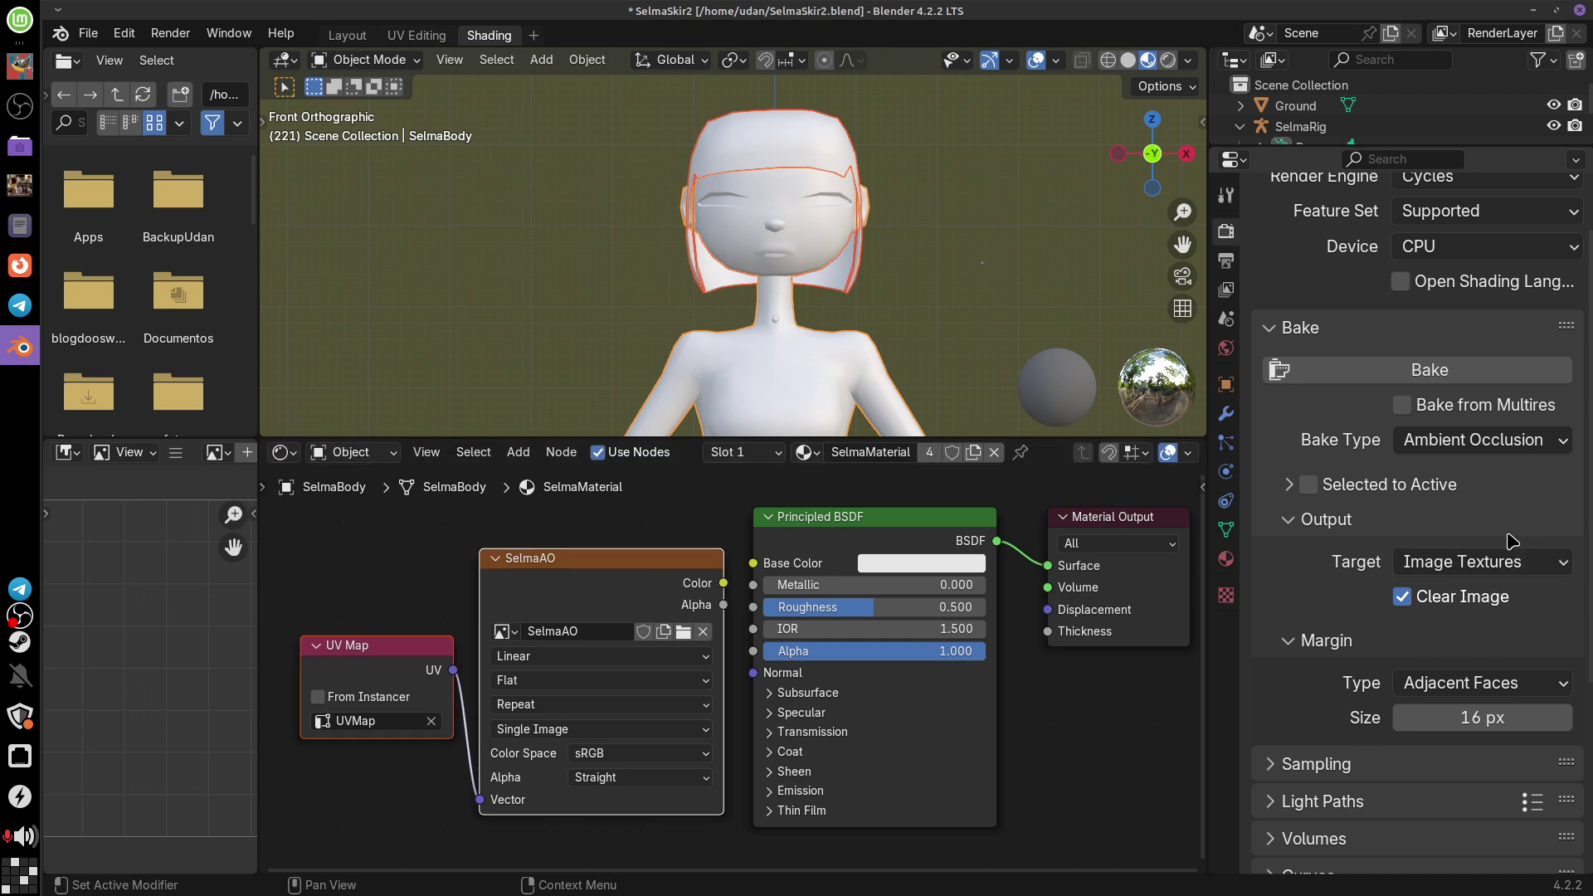
Step: Bake the ambient occlusion and show the whole SelmaAO image in a widened image editor
left_click(1458, 375)
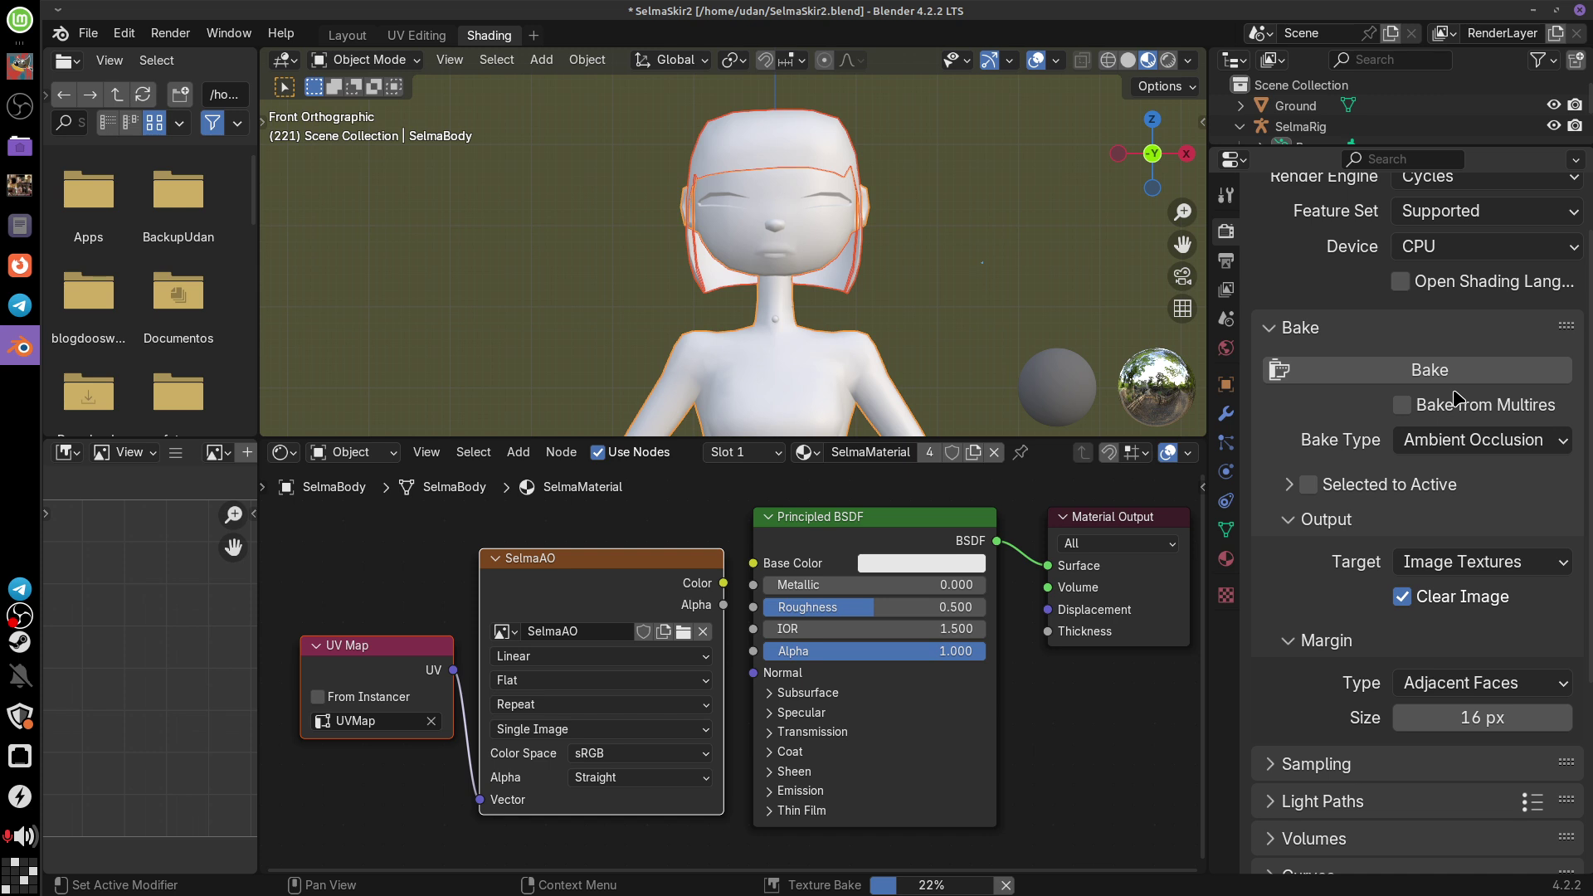
left_click_drag(257, 561, 384, 561)
left_click(218, 452)
left_click(302, 483)
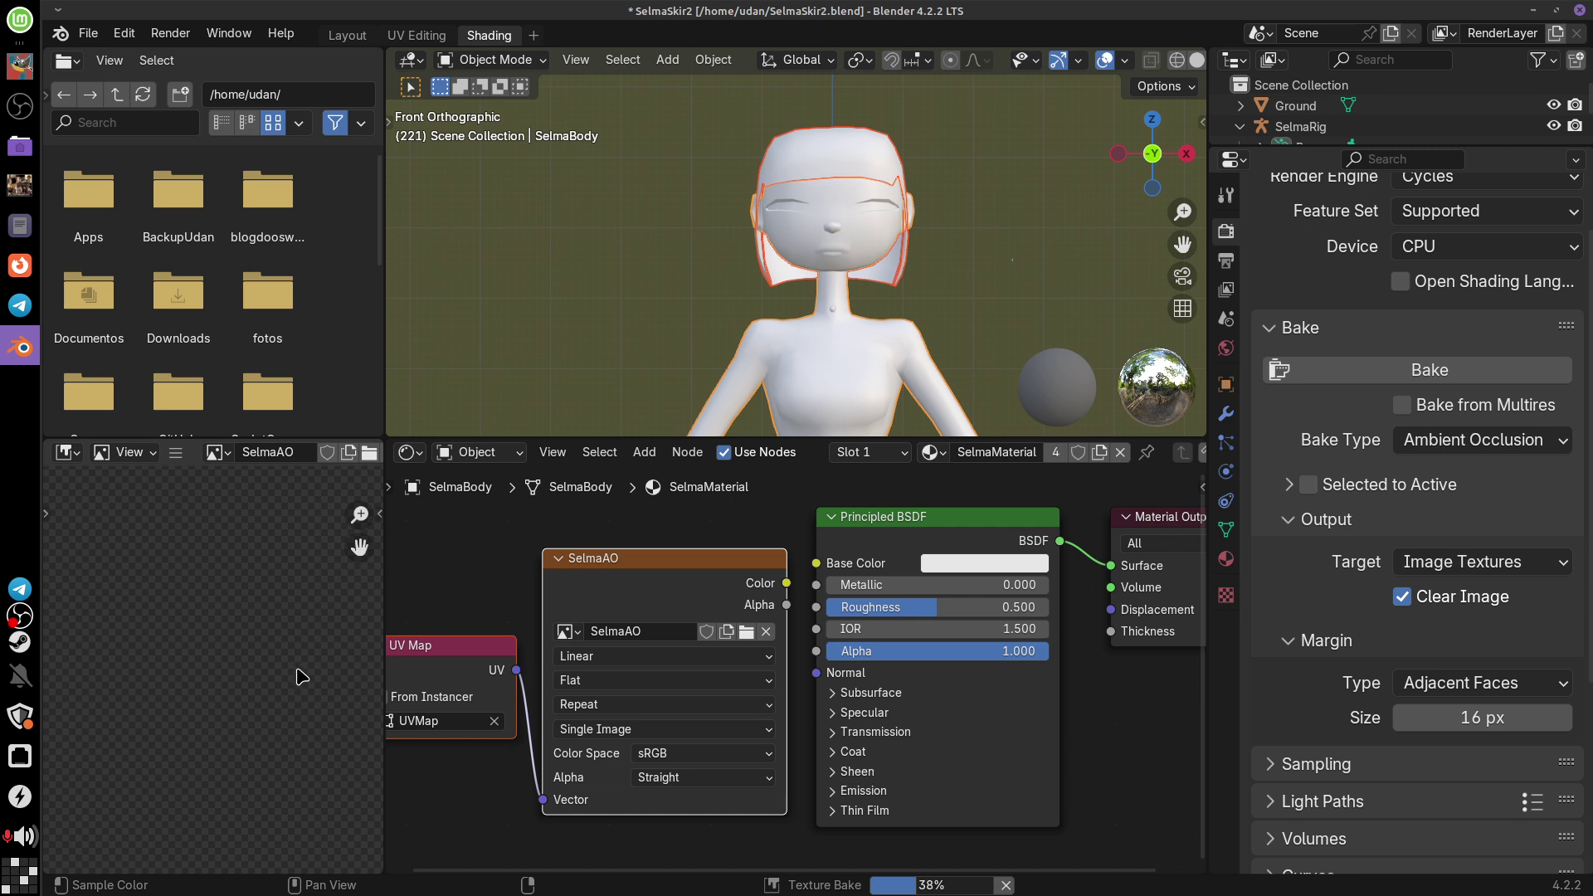
scroll(274, 631, "down", 5)
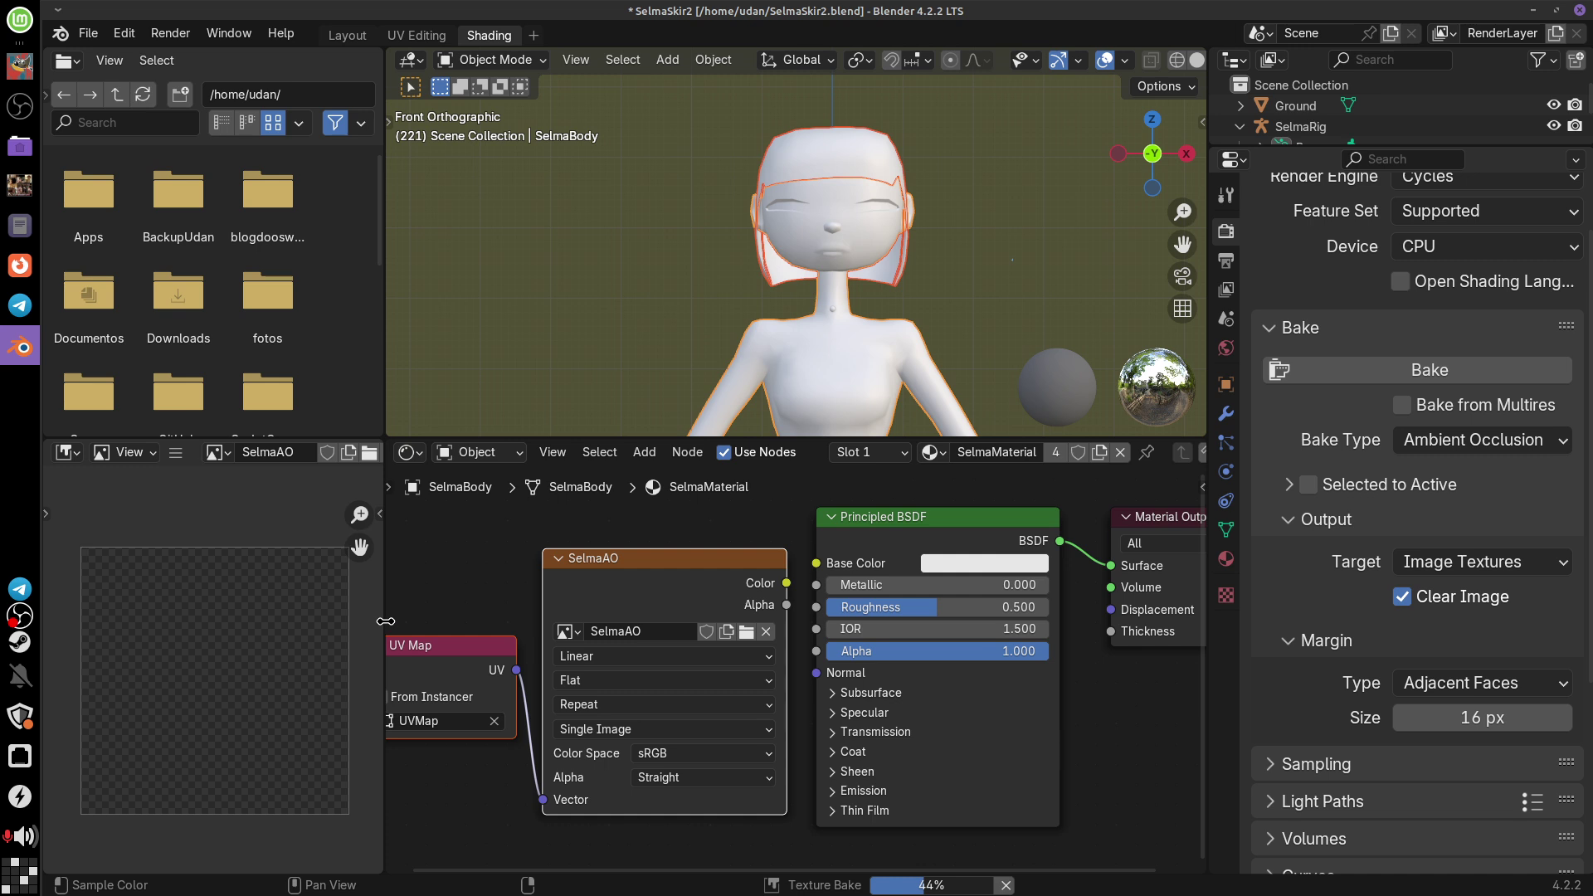
left_click_drag(386, 621, 498, 622)
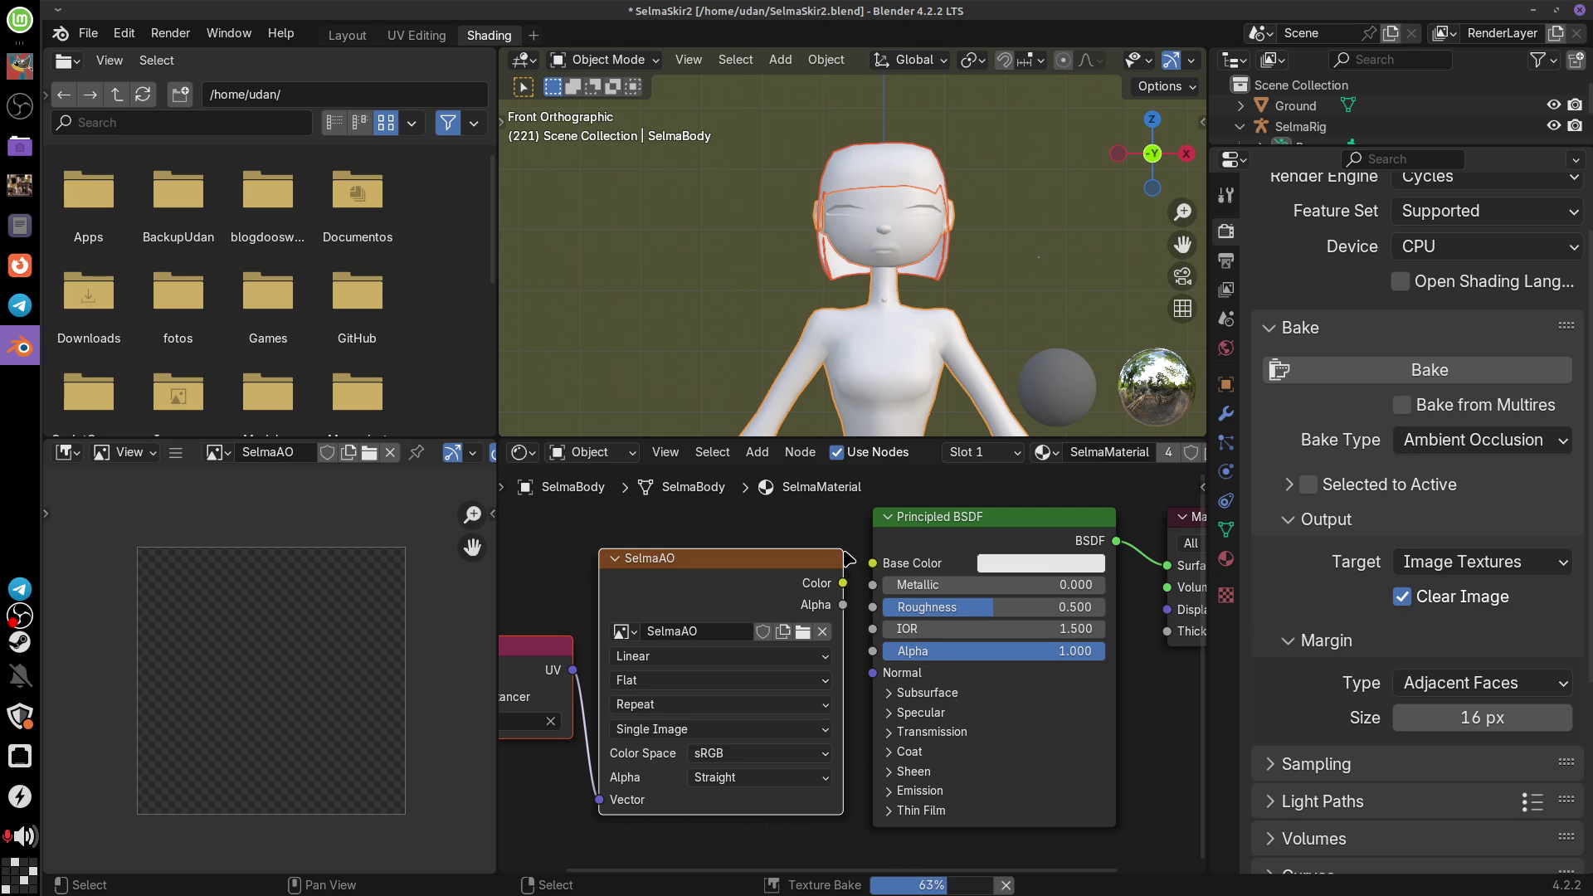
Step: Annotate around the SelmaAO node and draw a cross between its Color output and the Base Color input
mouse_move(852, 522)
right_mouse_down("ctrl")
mouse_move(863, 825)
mouse_move(556, 847)
right_mouse_up("ctrl")
mouse_move(855, 528)
right_mouse_down("ctrl")
mouse_move(535, 523)
mouse_move(529, 763)
mouse_move(545, 823)
right_mouse_up("ctrl")
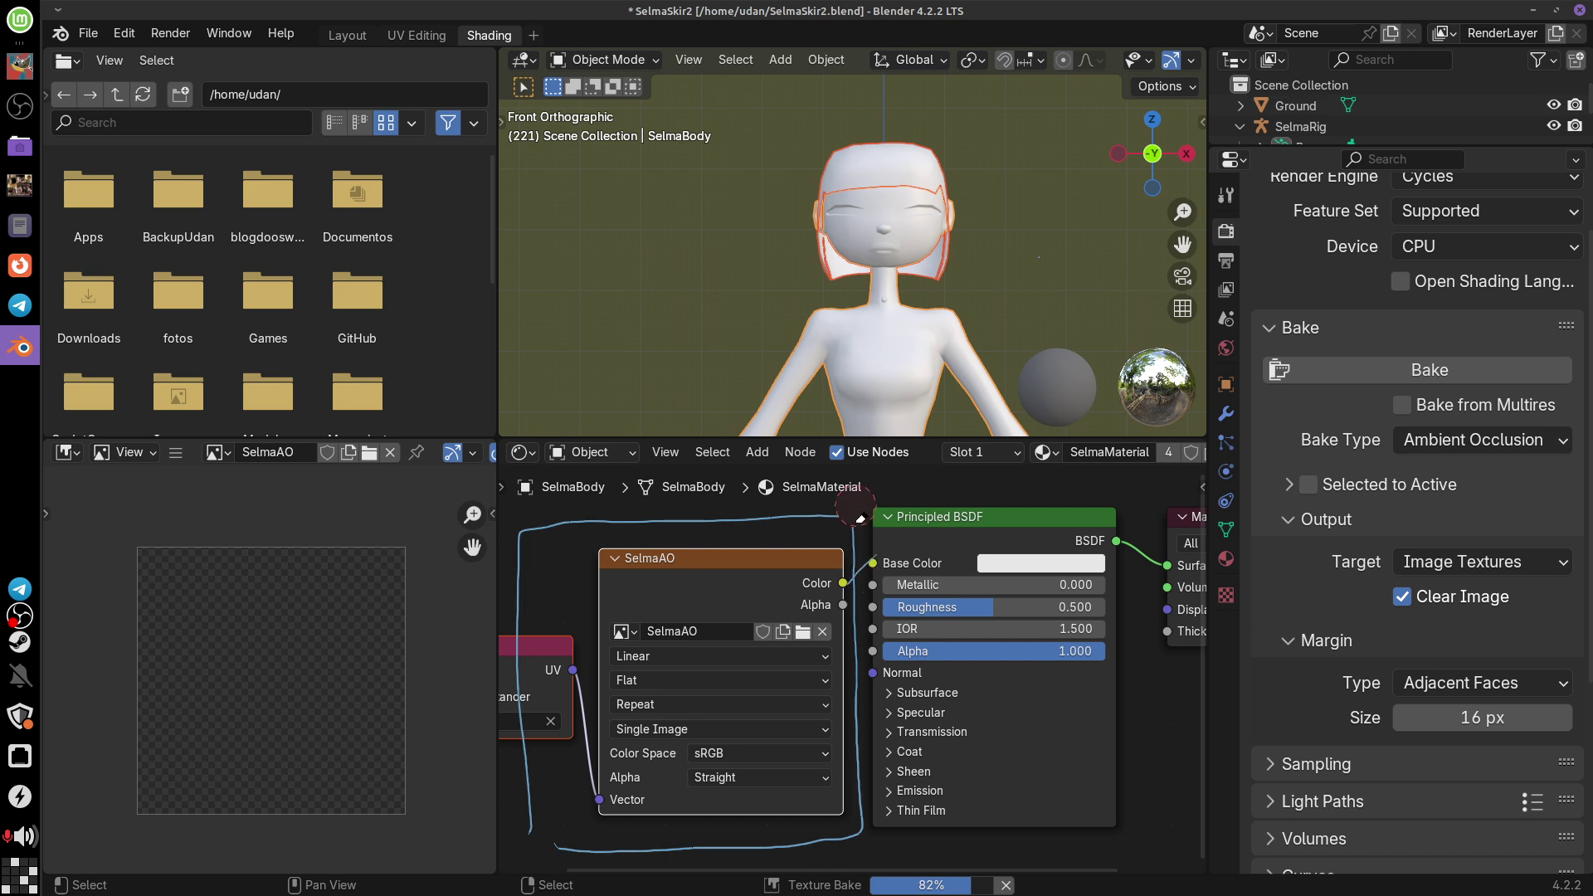
mouse_move(854, 527)
right_mouse_down()
mouse_move(853, 834)
mouse_move(556, 851)
mouse_move(571, 488)
right_mouse_up()
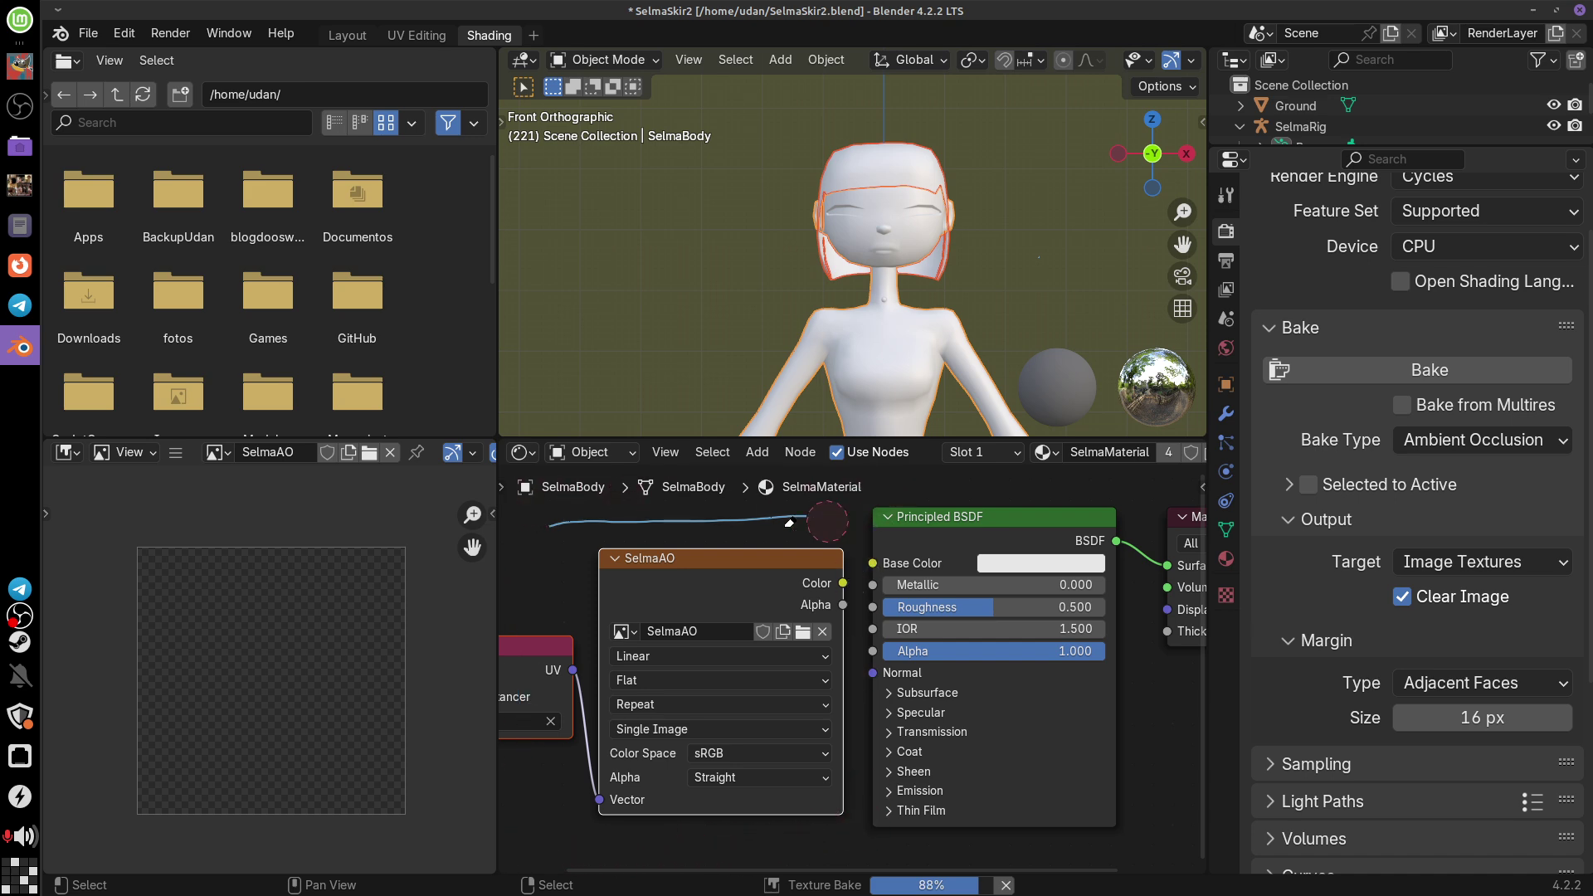
right_click_drag(790, 523, 820, 514)
left_click_drag(850, 557, 870, 595)
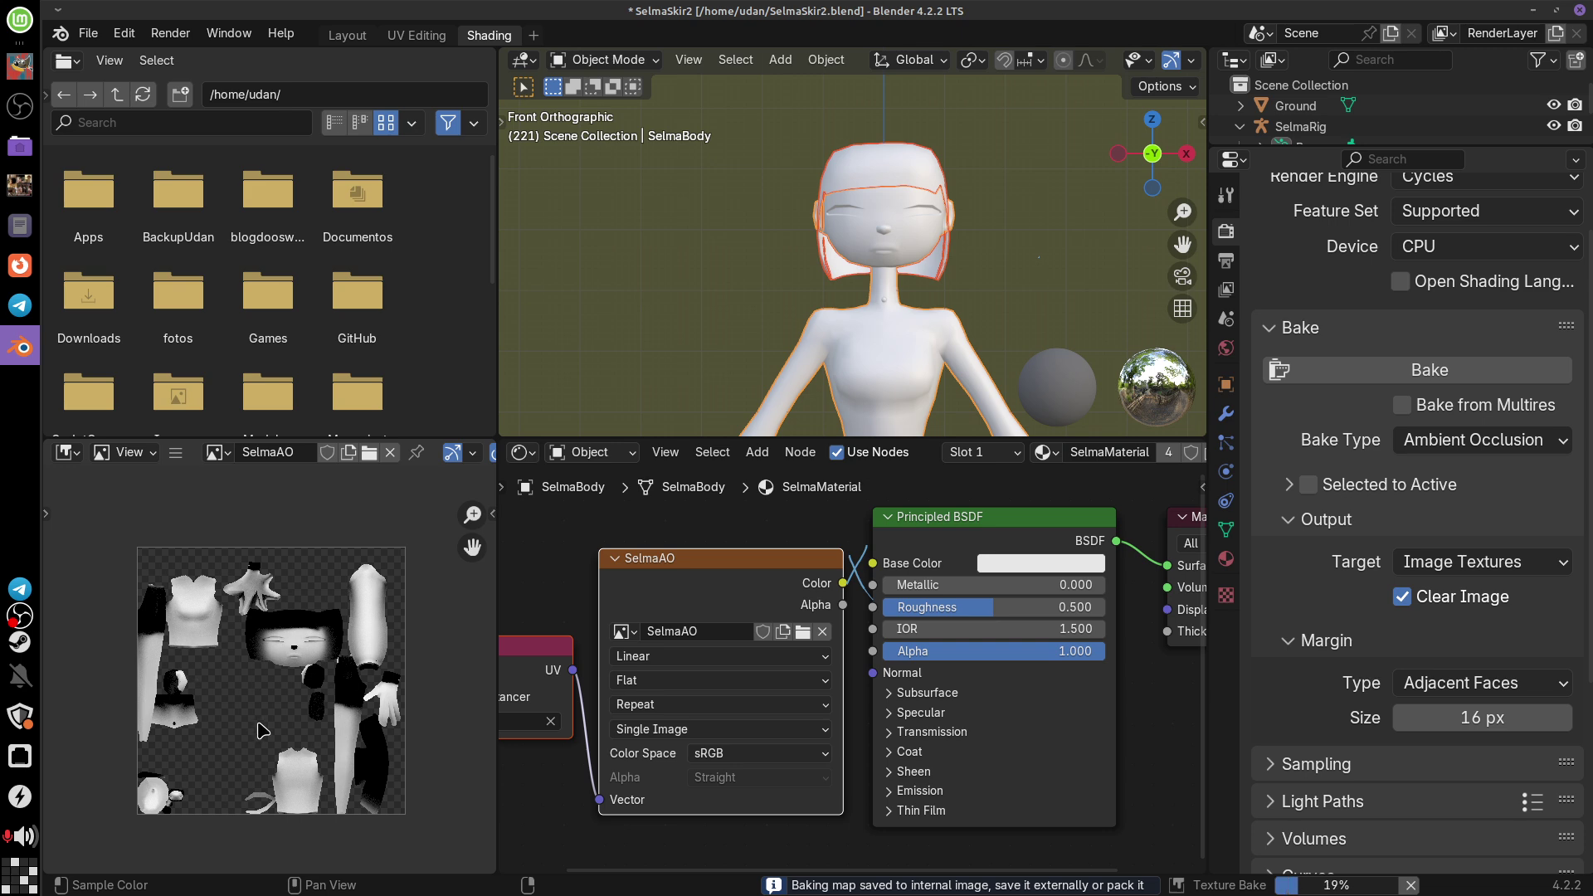
Step: Fit the SelmaAO image in the image editor and view the character from an angle
middle_click_drag(292, 680, 342, 682)
key("Home")
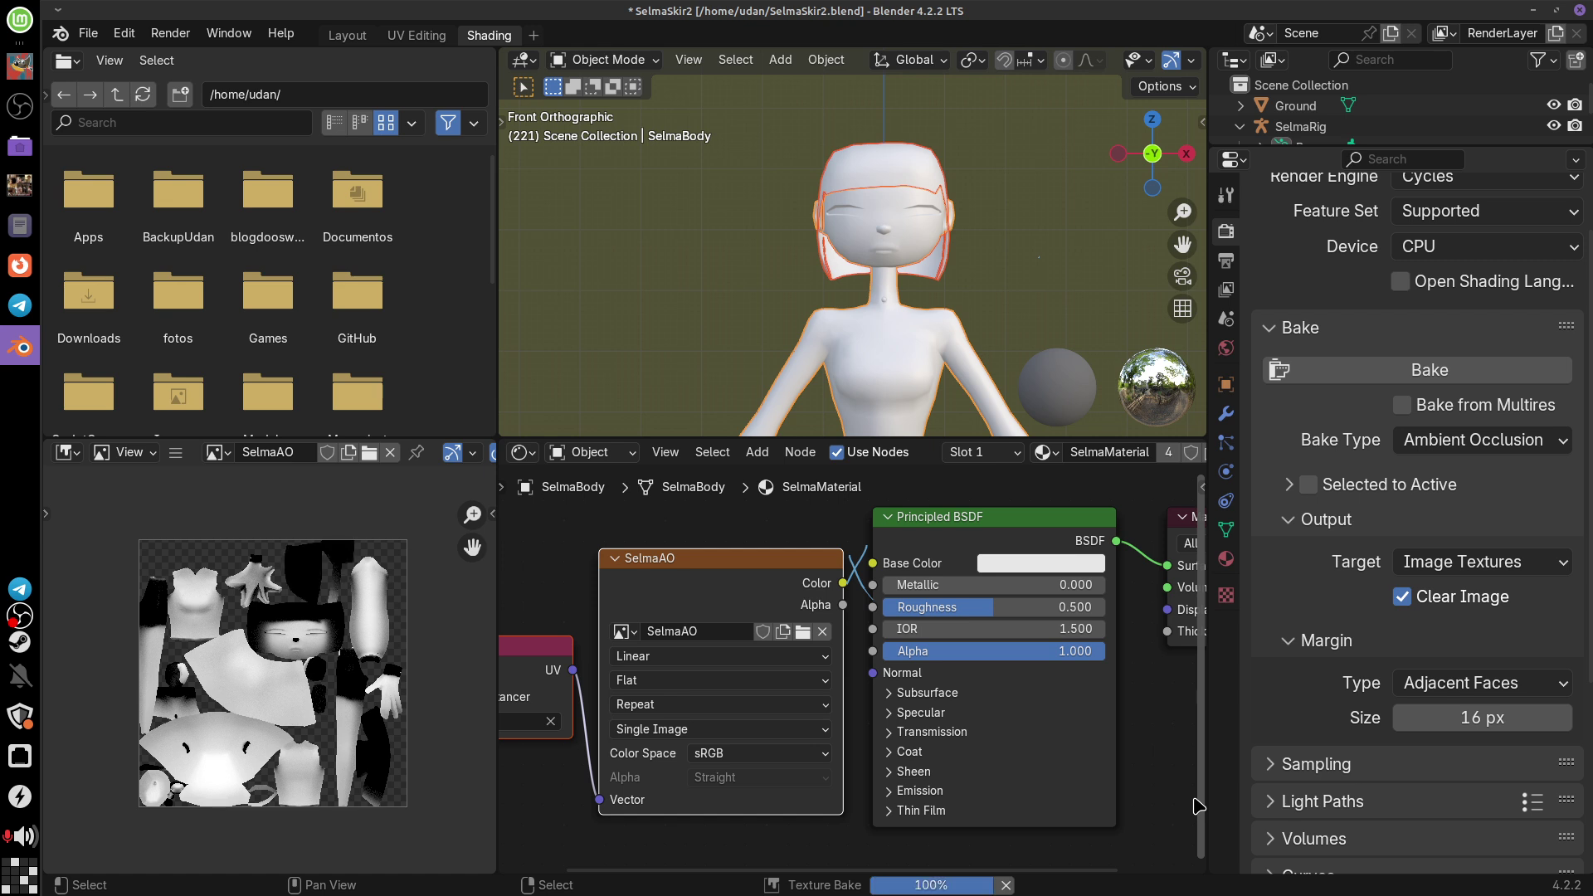
middle_click_drag(830, 266, 892, 283)
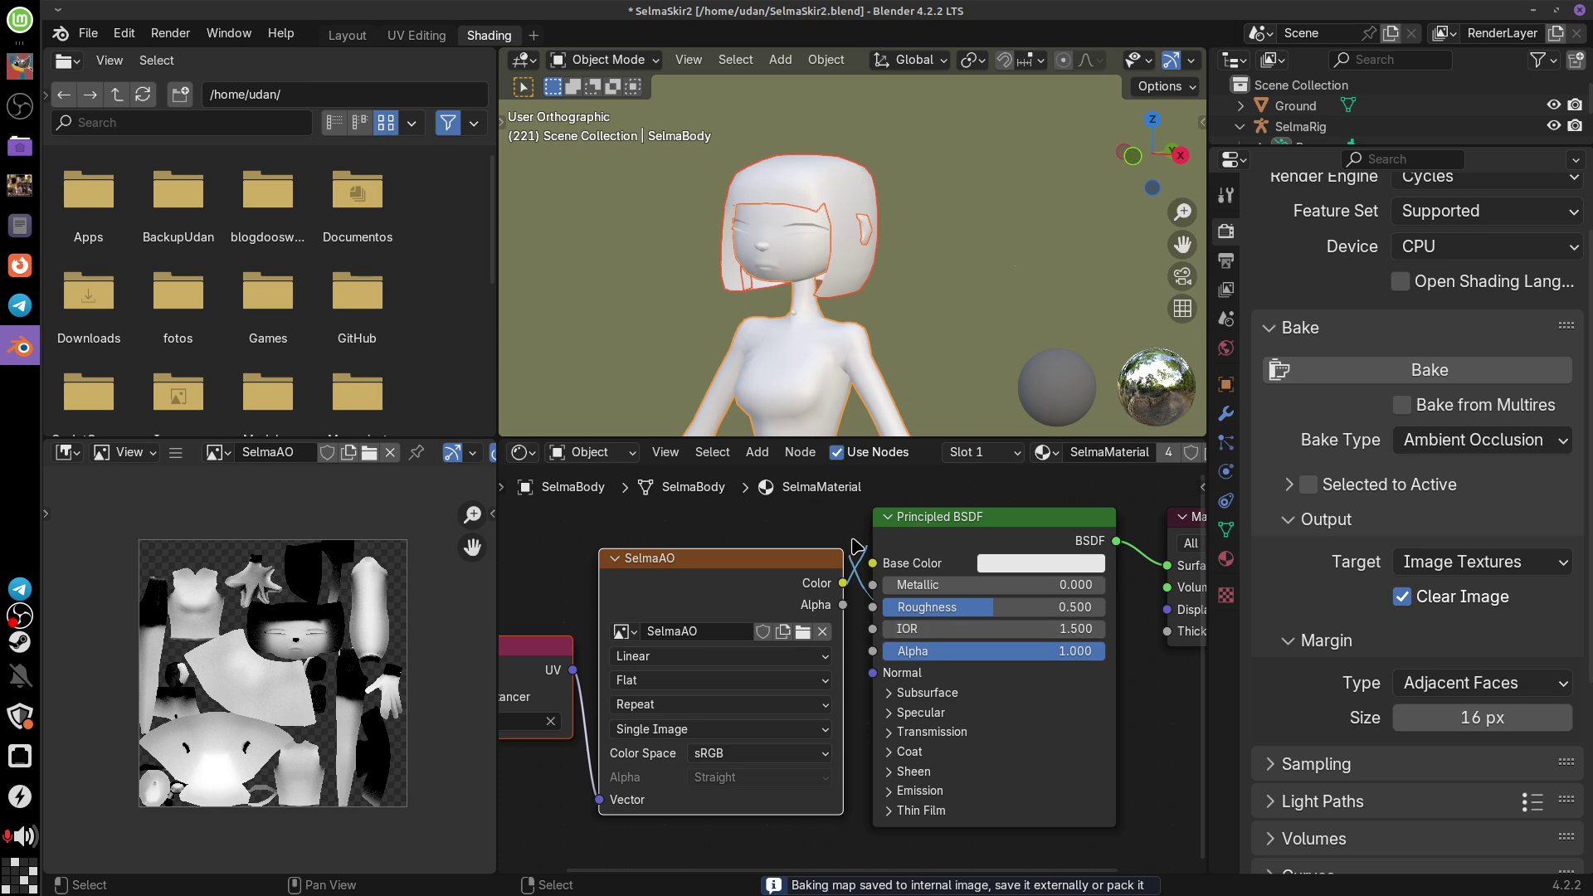
Step: Erase the cross annotation and link SelmaAO's Color output to the Principled BSDF's Base Color input
scroll(925, 585, "up", 1)
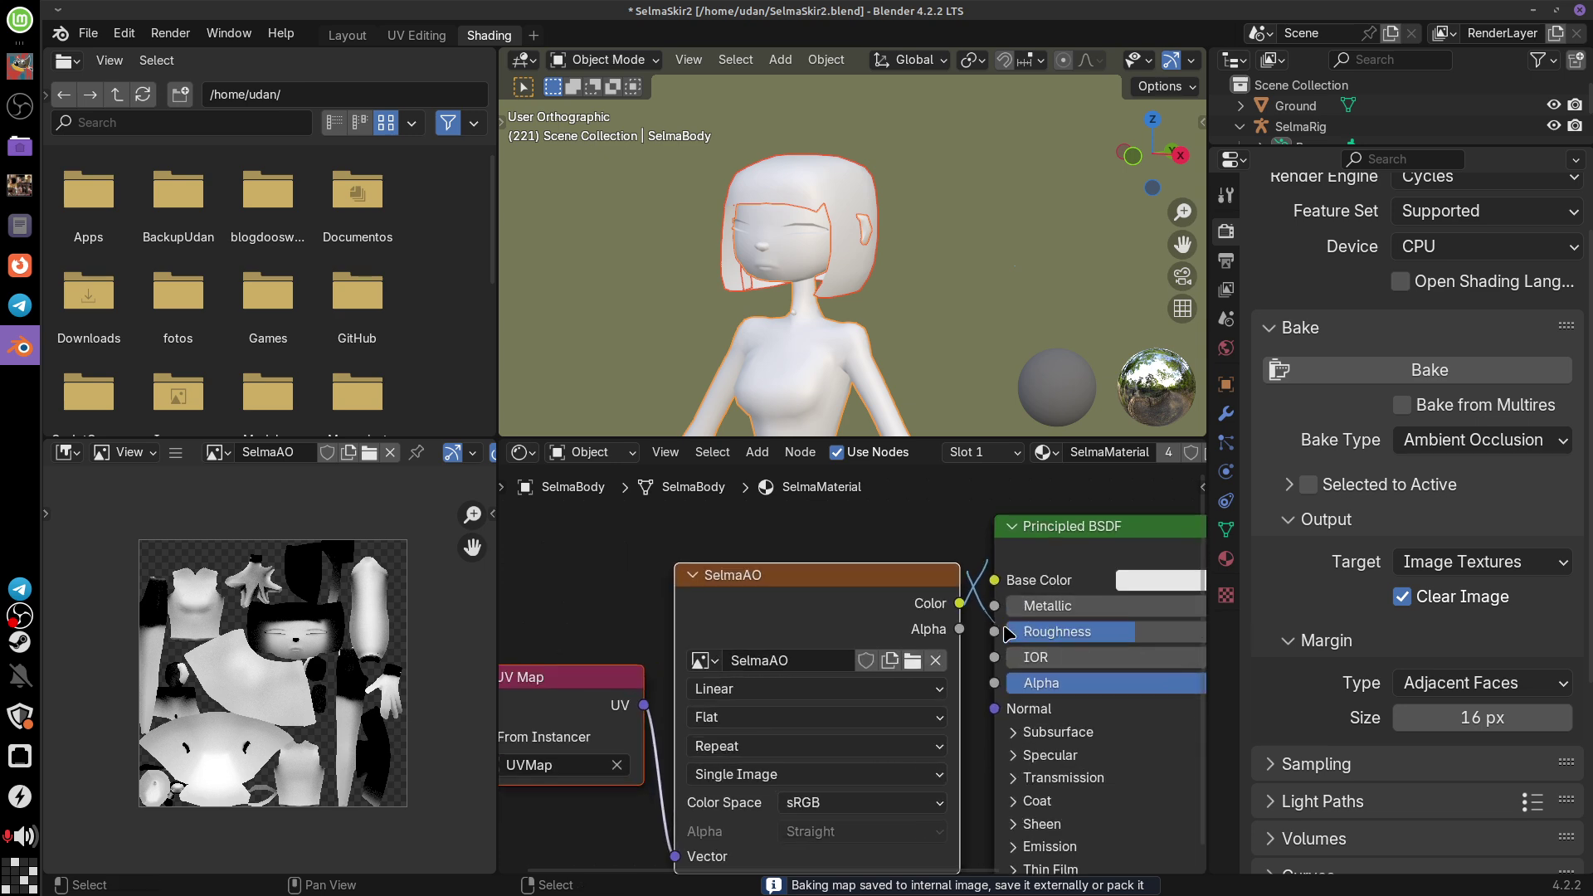
scroll(1005, 628, "up", 1)
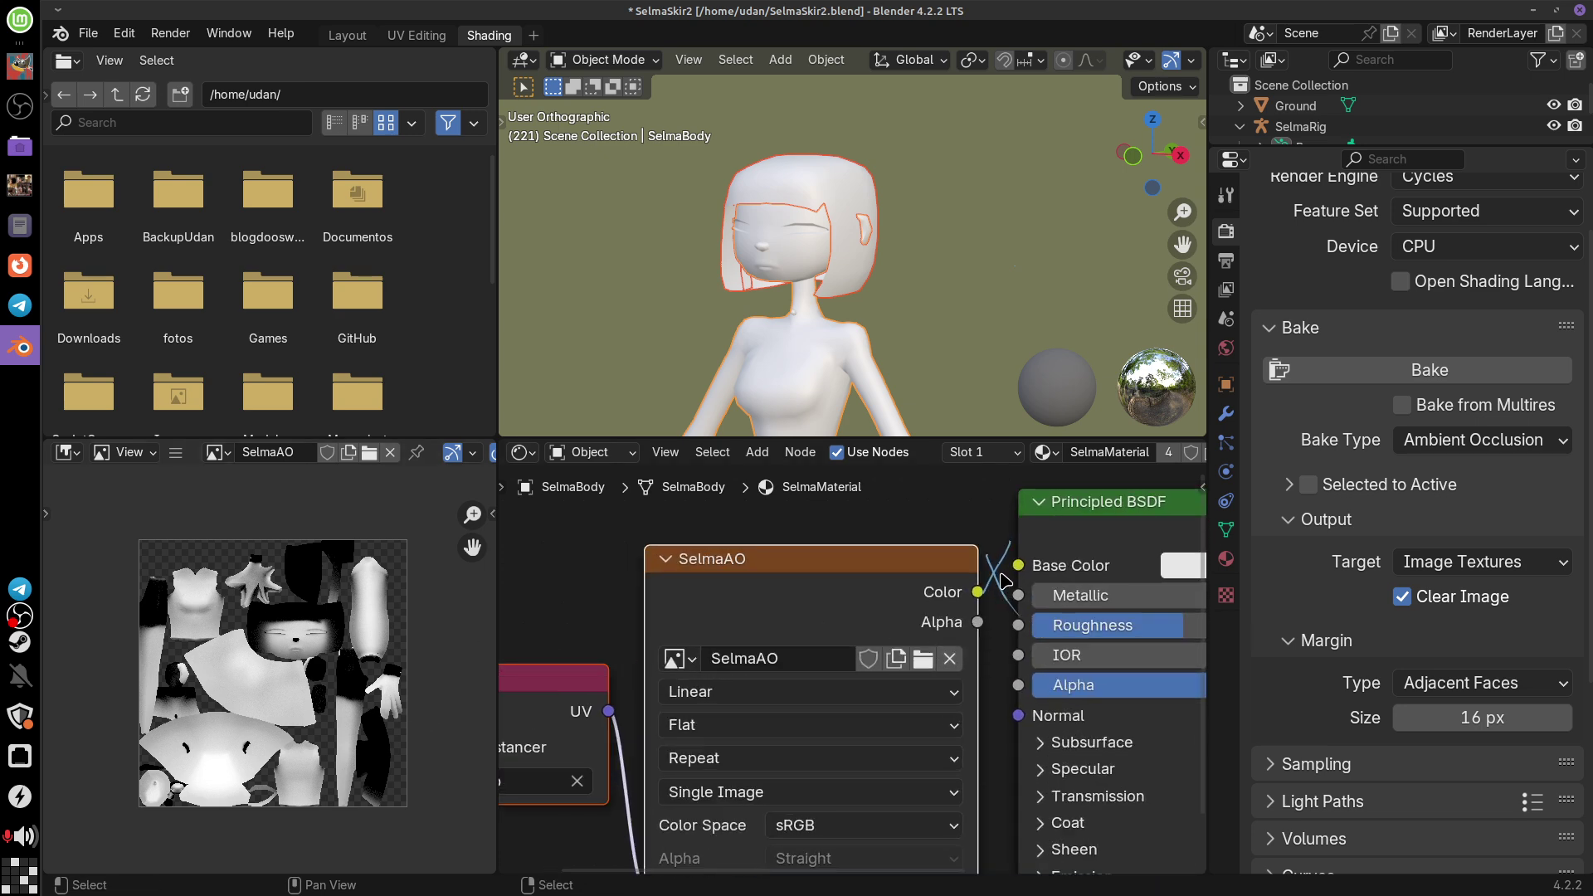
right_click_drag(1002, 591, 993, 599, "ctrl")
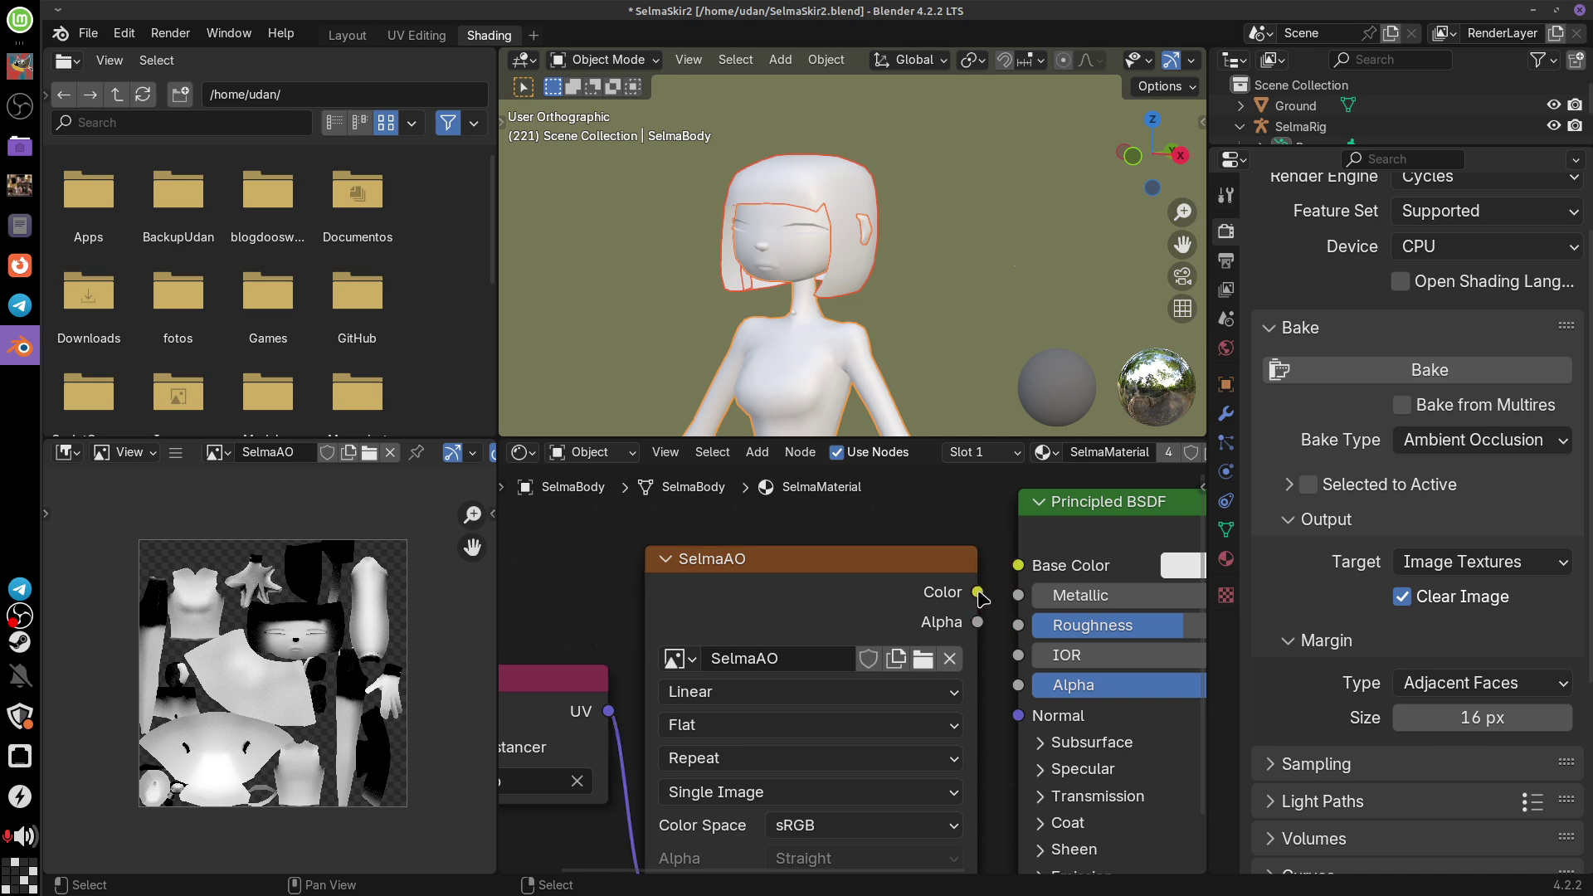
left_click_drag(987, 591, 1017, 568)
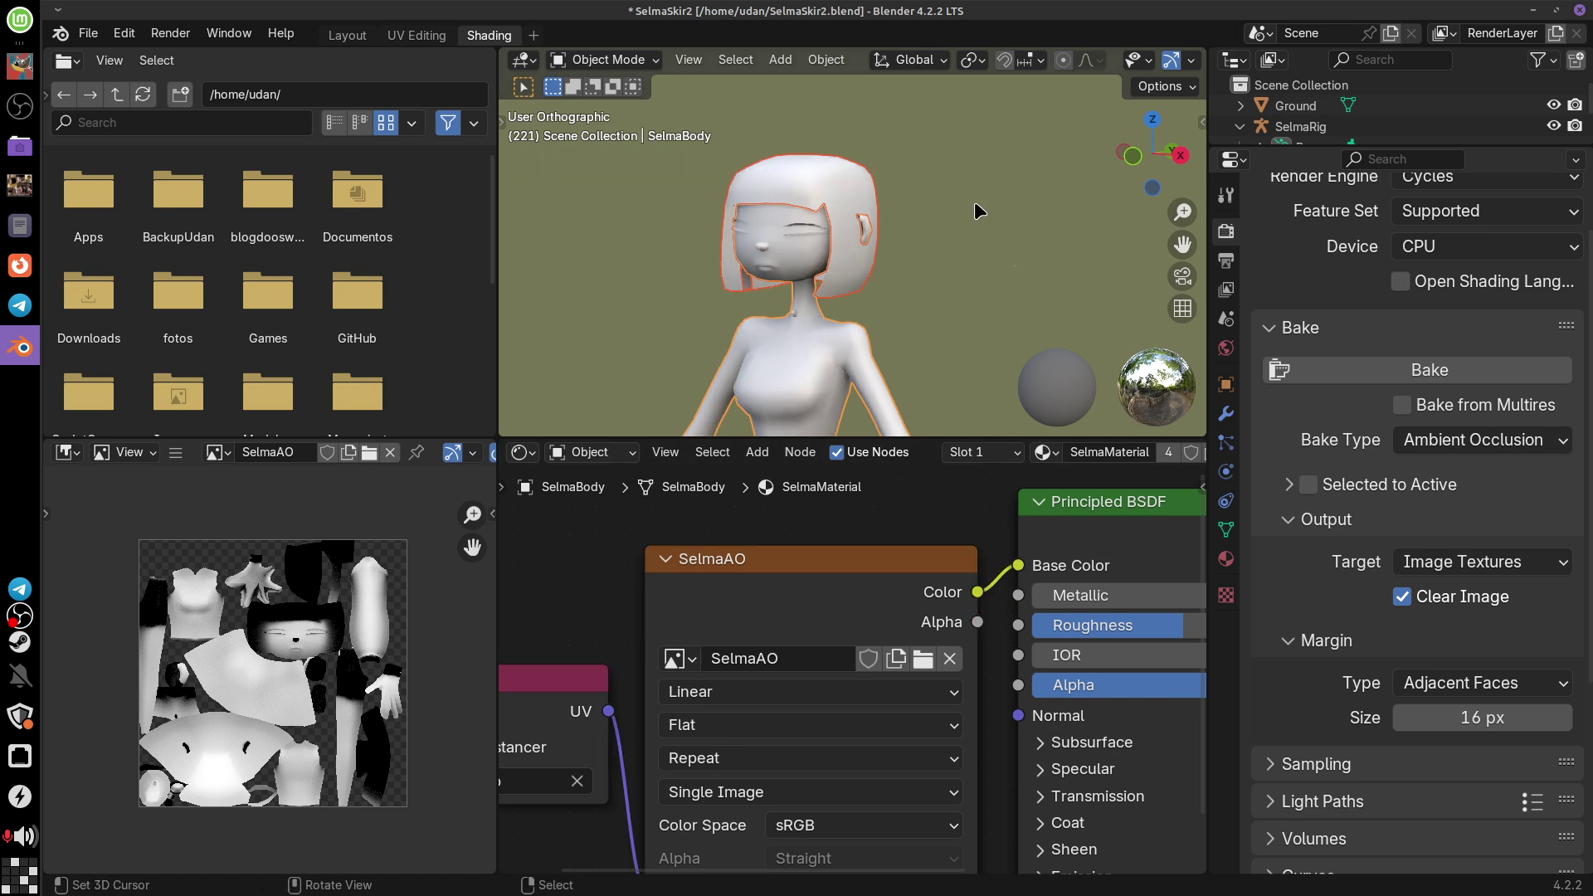
middle_click_drag(891, 301, 881, 264)
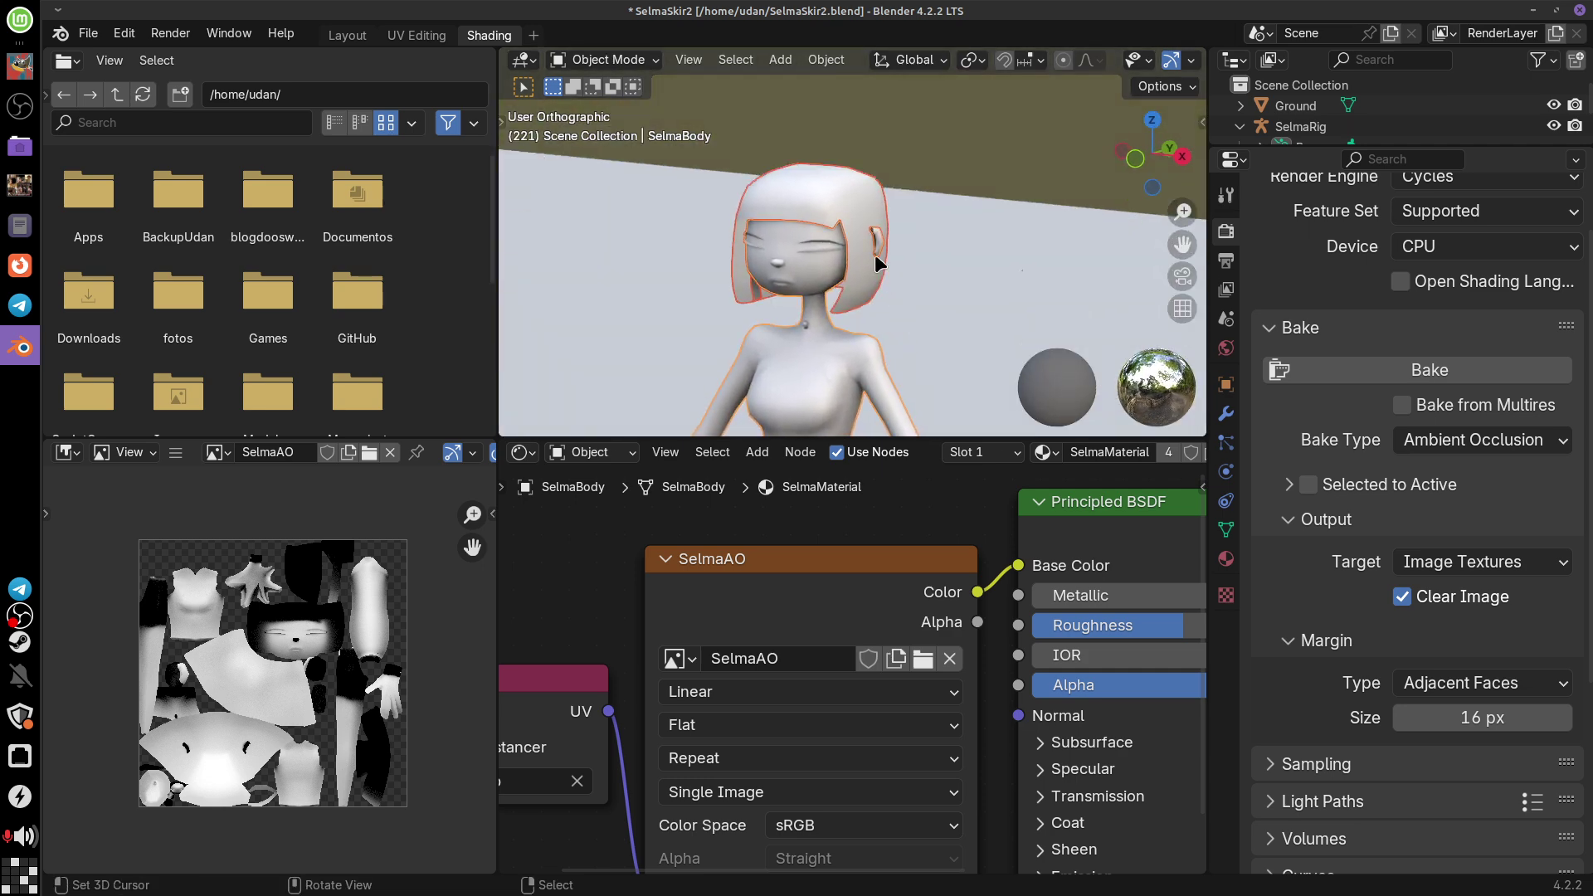
Step: Switch to the Layout workspace and frame the character from the head down to the thighs
left_click(348, 36)
middle_click_drag(1043, 403, 919, 440)
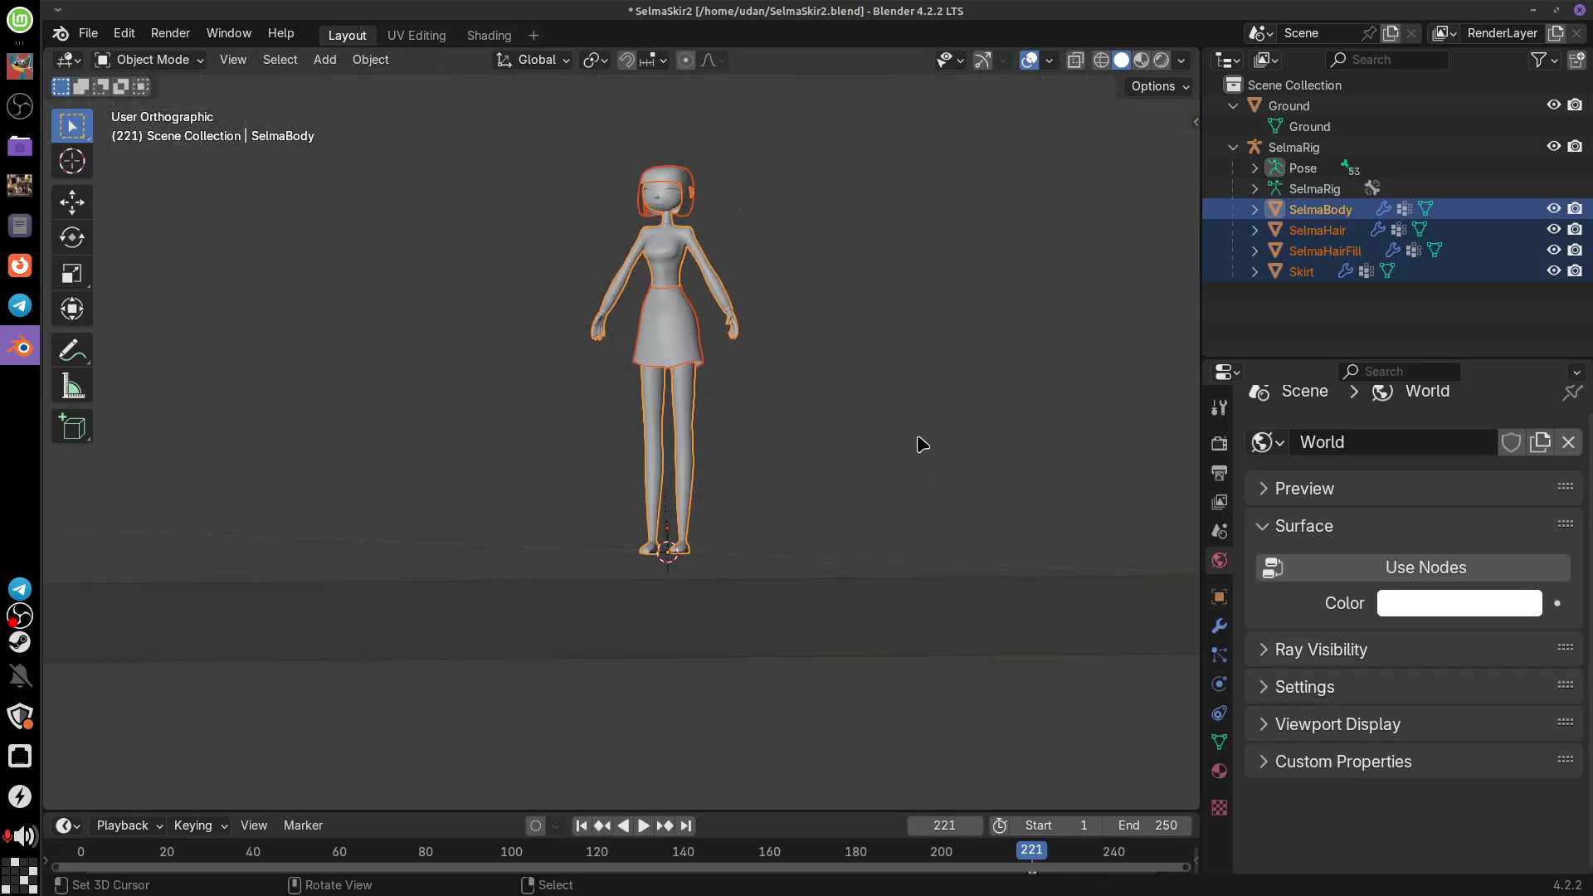
scroll(920, 441, "up", 5)
scroll(885, 562, "down", 4)
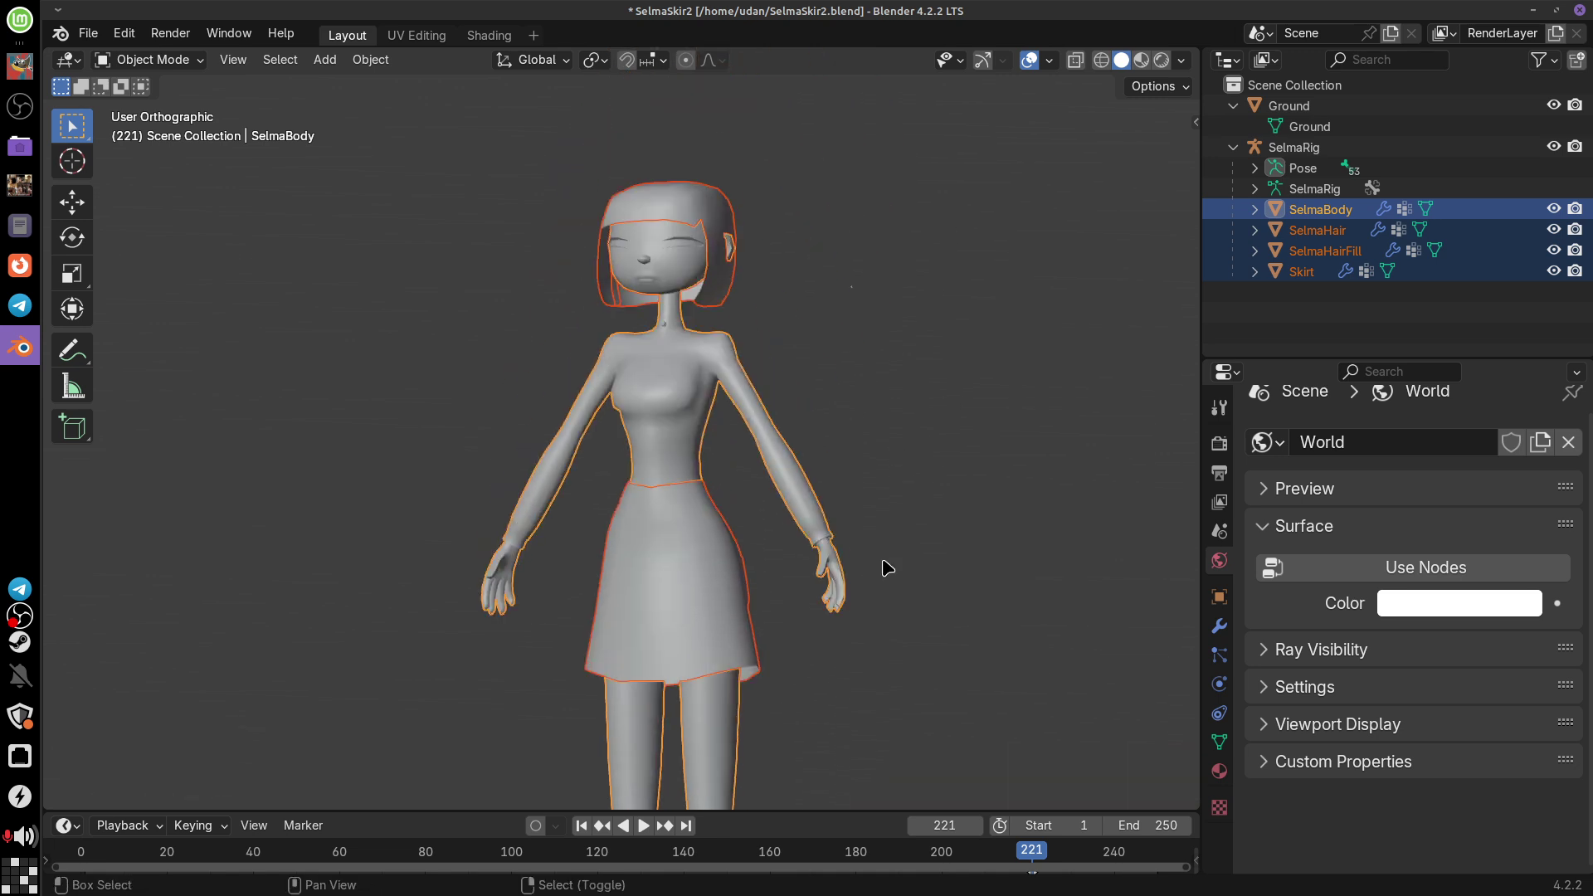
Step: Set the viewport's solid shading to Flat lighting with Texture color
left_click(1180, 60)
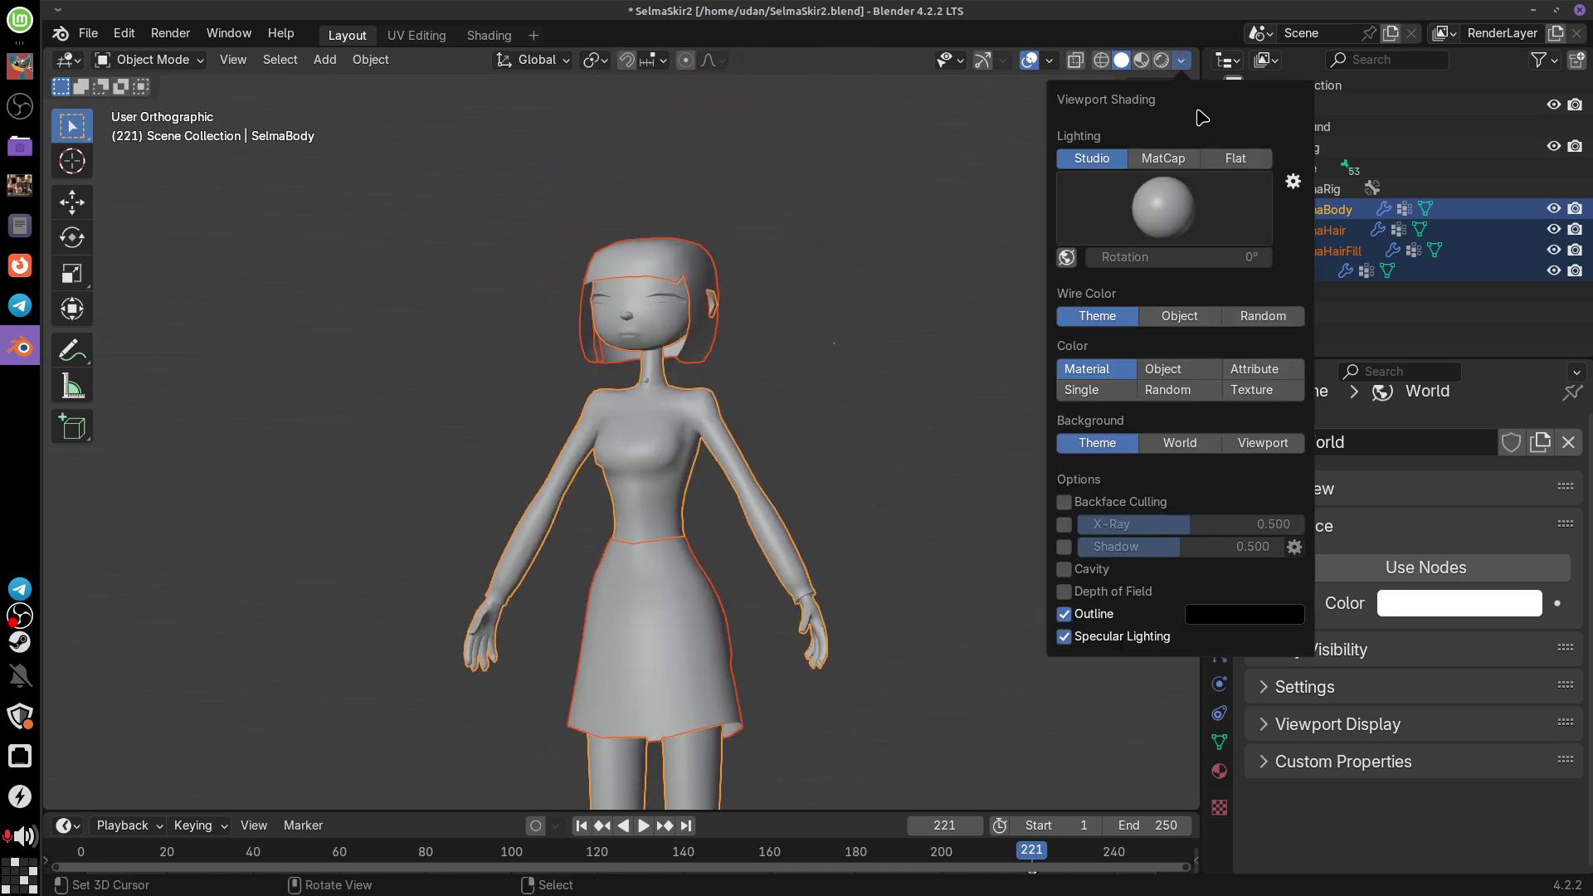
left_click(1232, 157)
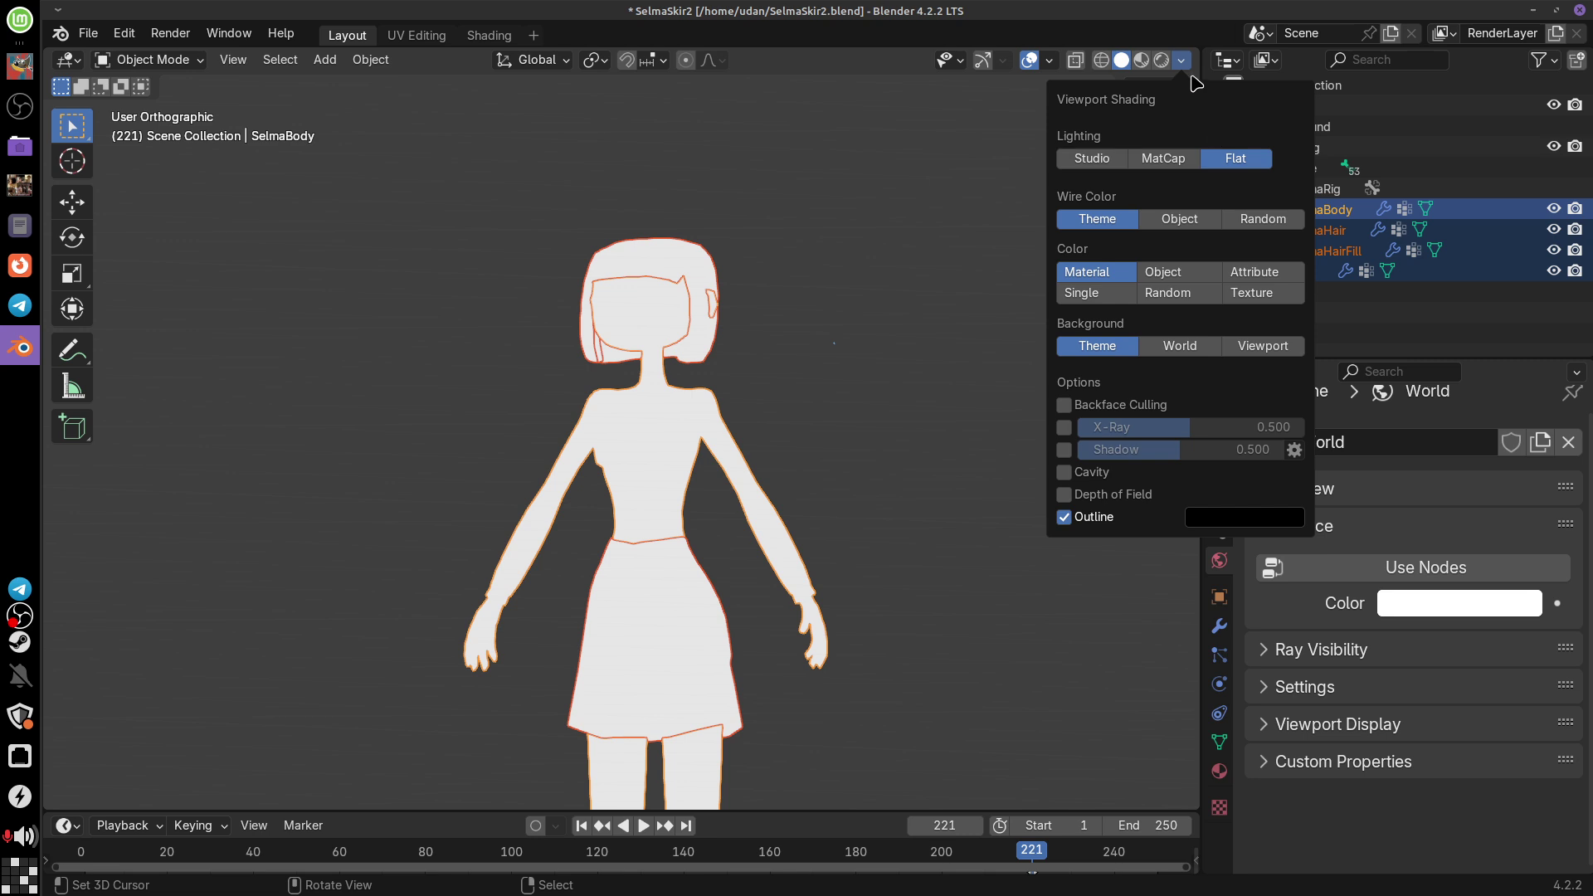
left_click(1277, 295)
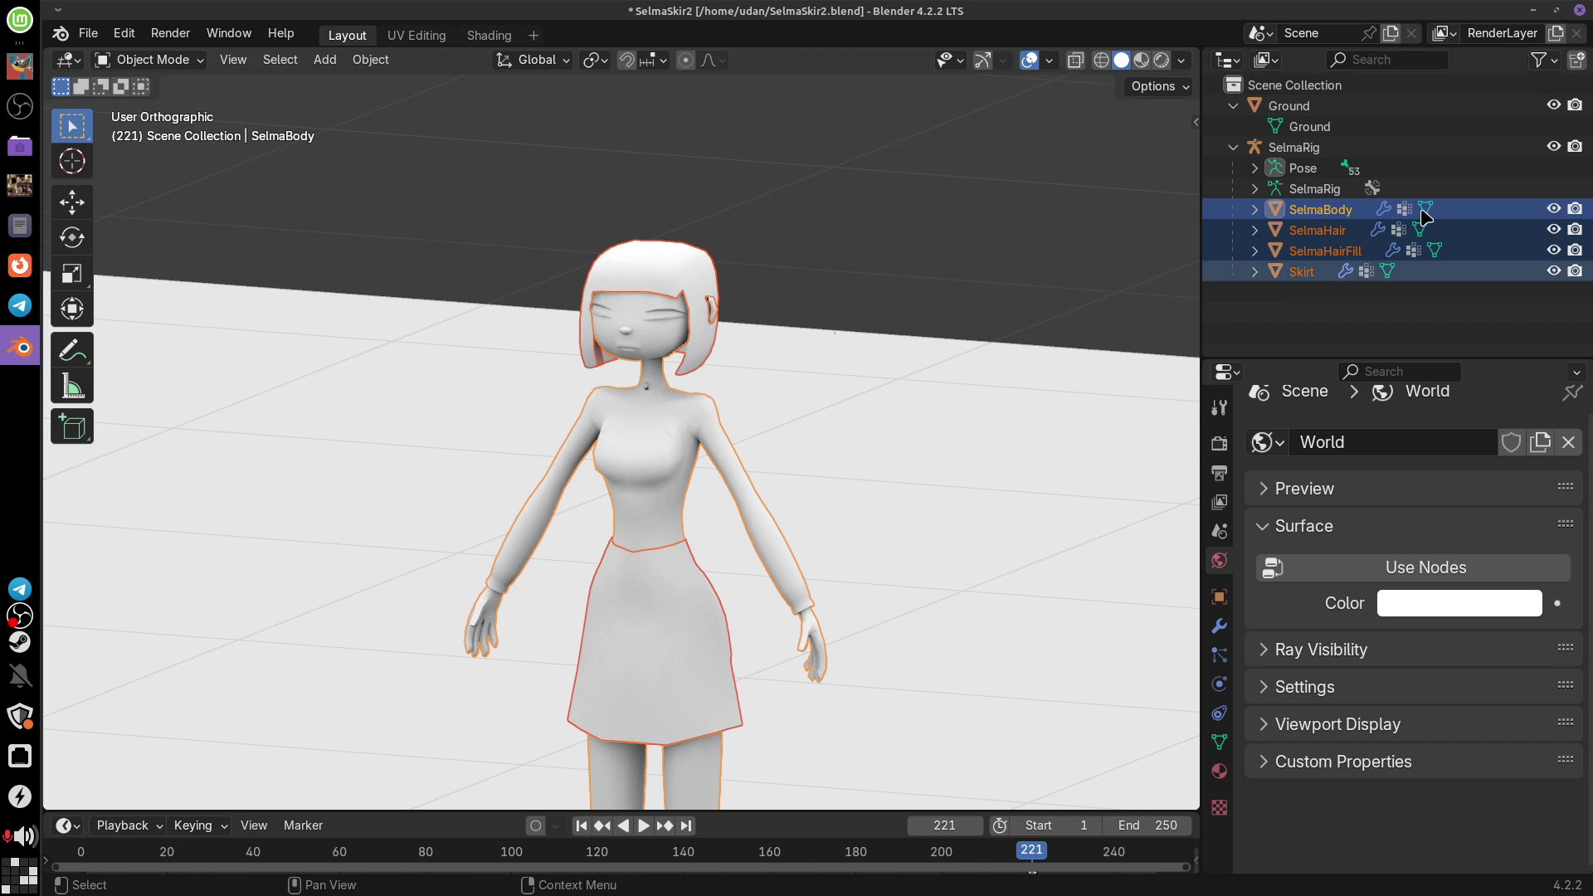
Step: Hide the Ground object in the viewport and look over the character from head to feet
left_click(1554, 106)
scroll(836, 471, "up", 3)
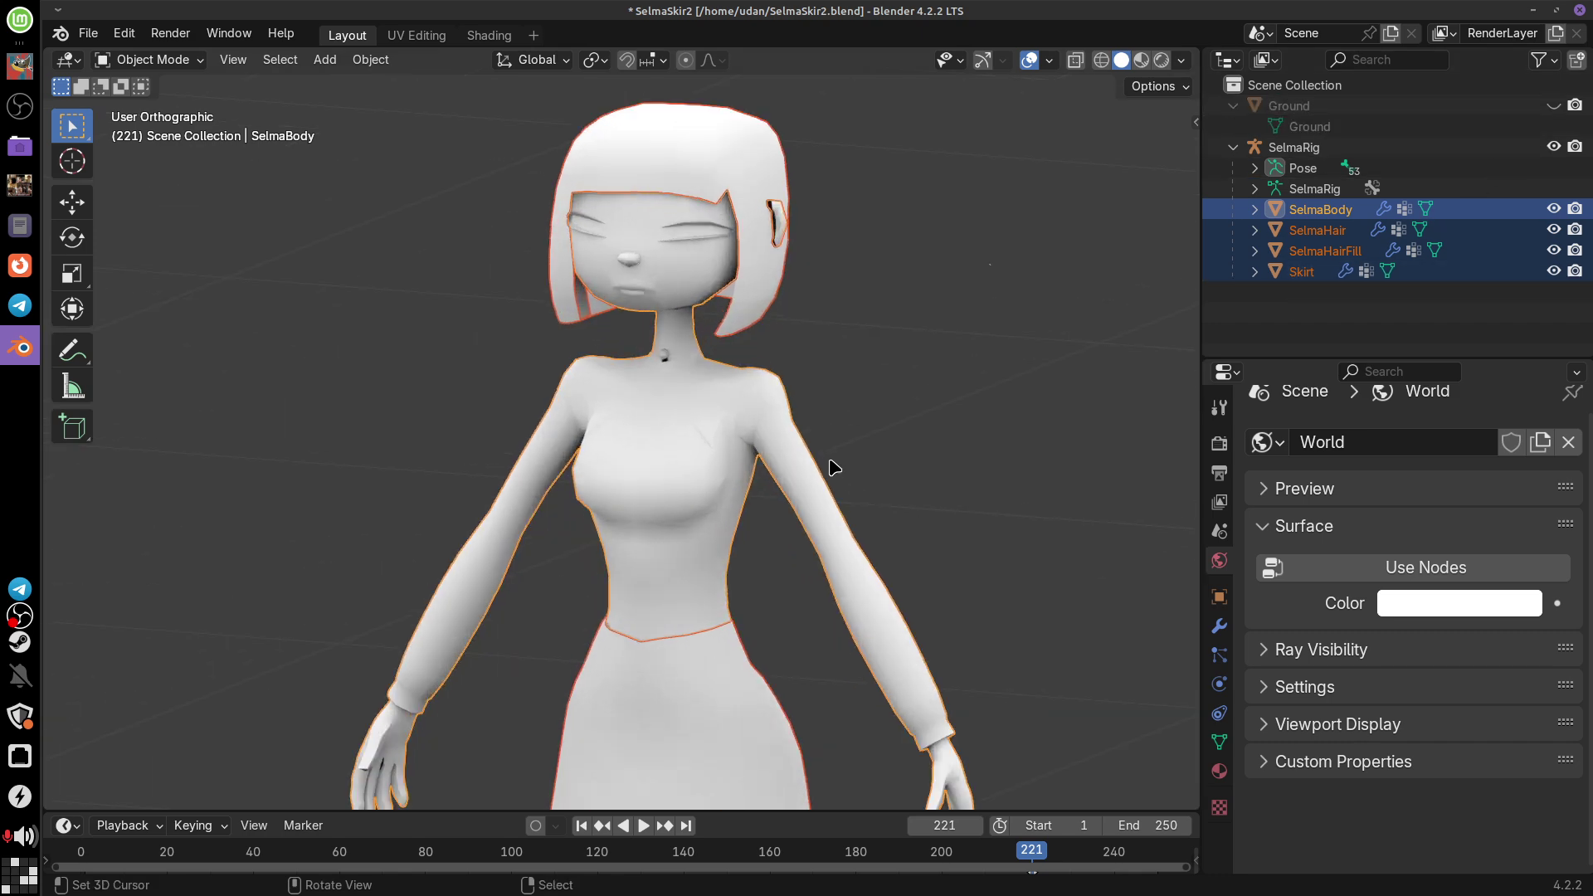
middle_click_drag(832, 466, 956, 487)
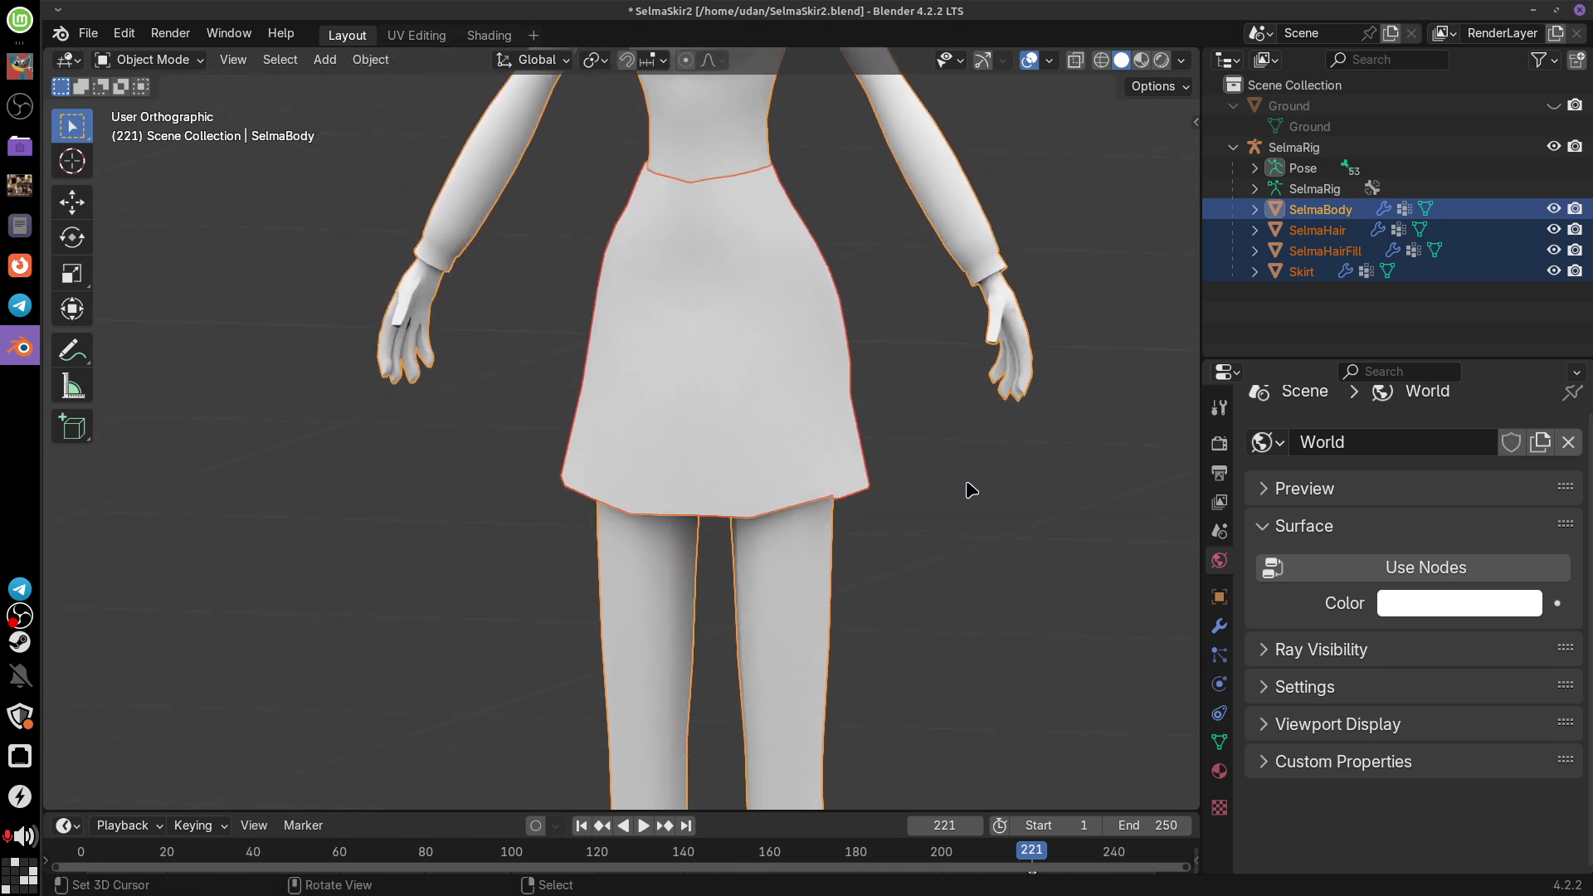
scroll(969, 491, "down", 5)
middle_click_drag(918, 426, 913, 442)
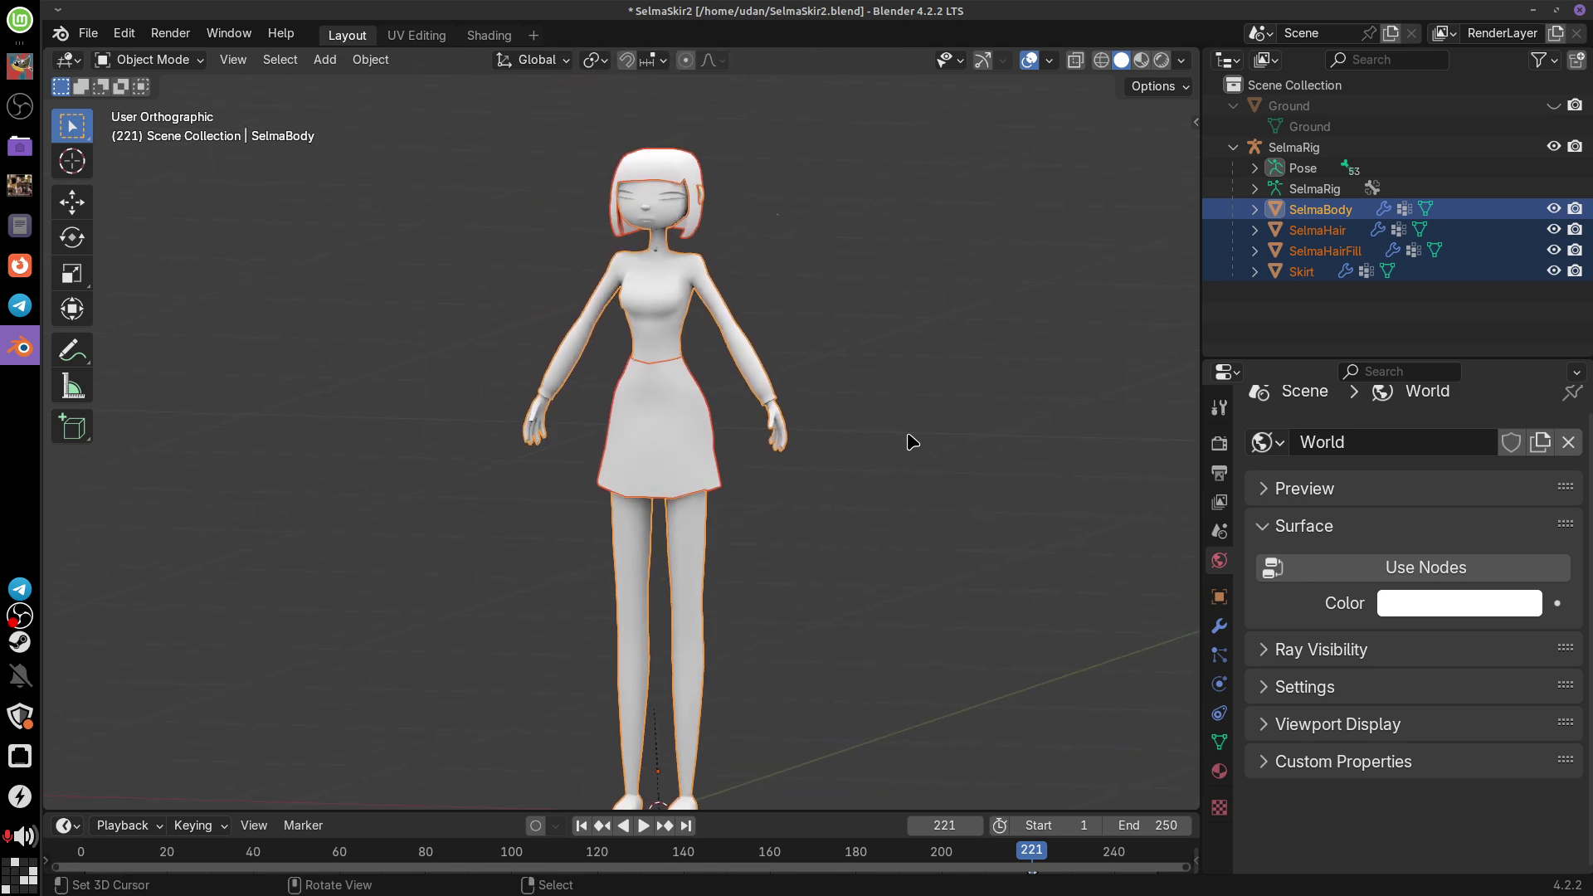
Step: In the Shading workspace, enlarge the image editor and examine the face and skirt areas of the SelmaAO image up close
left_click(488, 35)
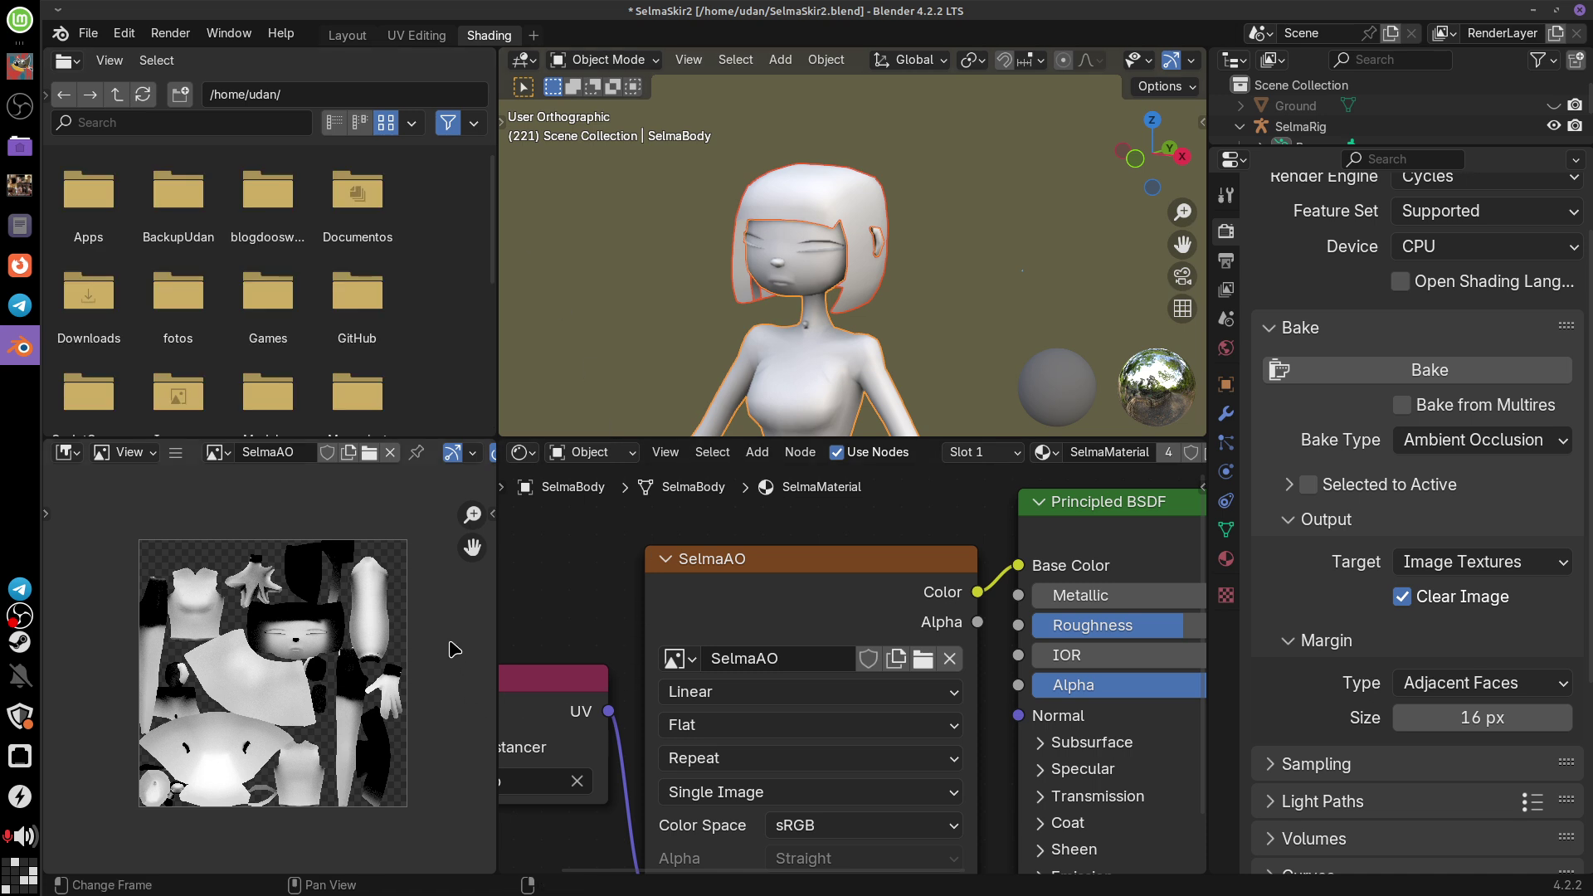
left_click_drag(495, 605, 872, 581)
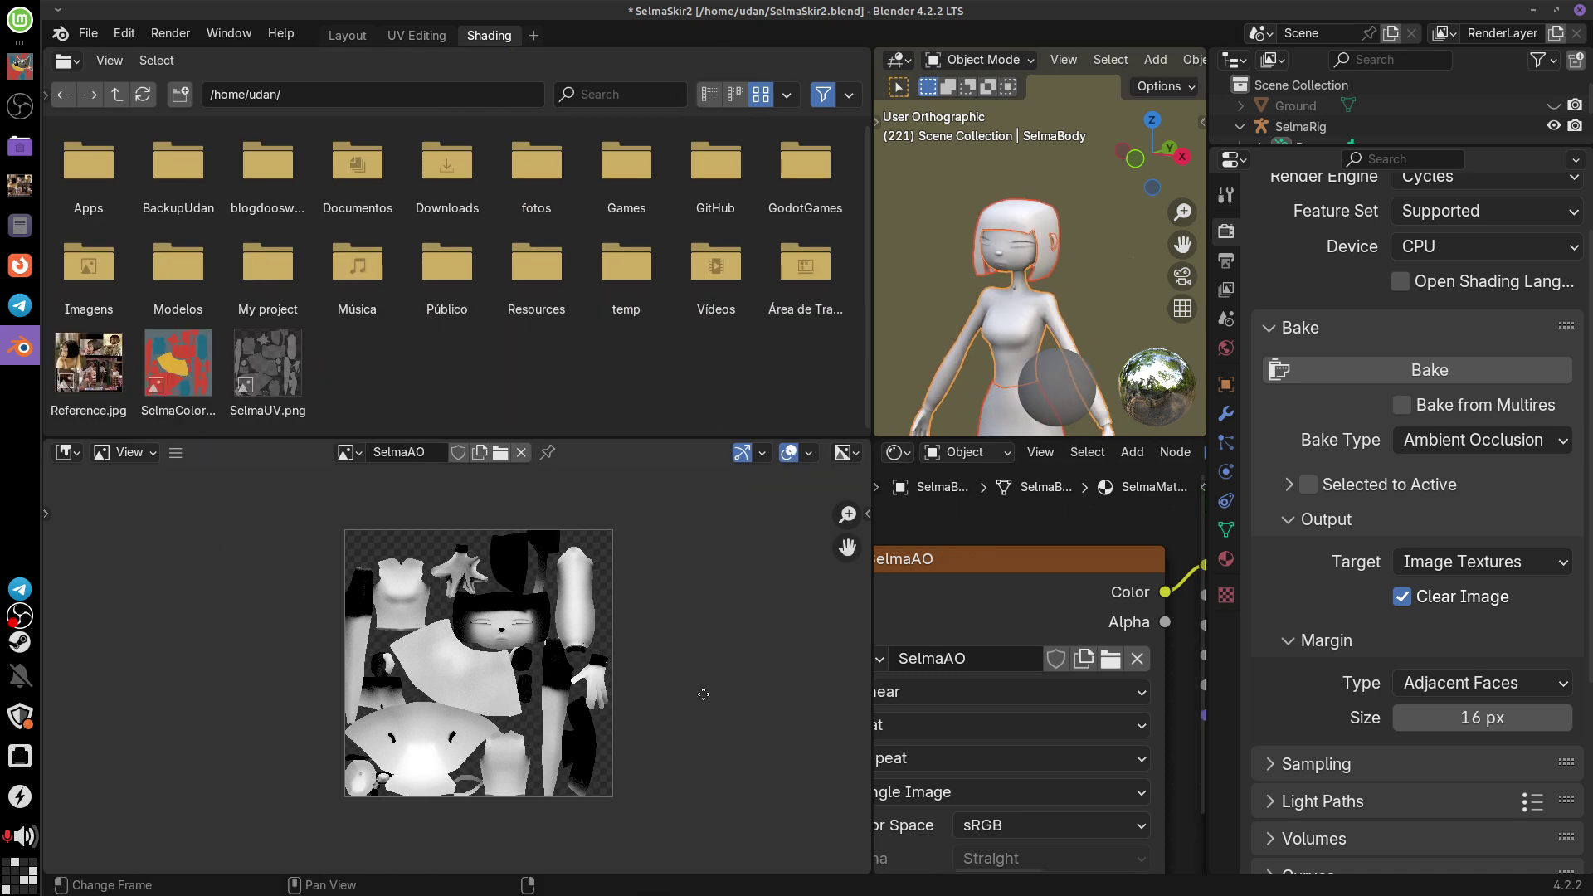
left_click_drag(687, 450, 687, 195)
scroll(682, 580, "up", 2)
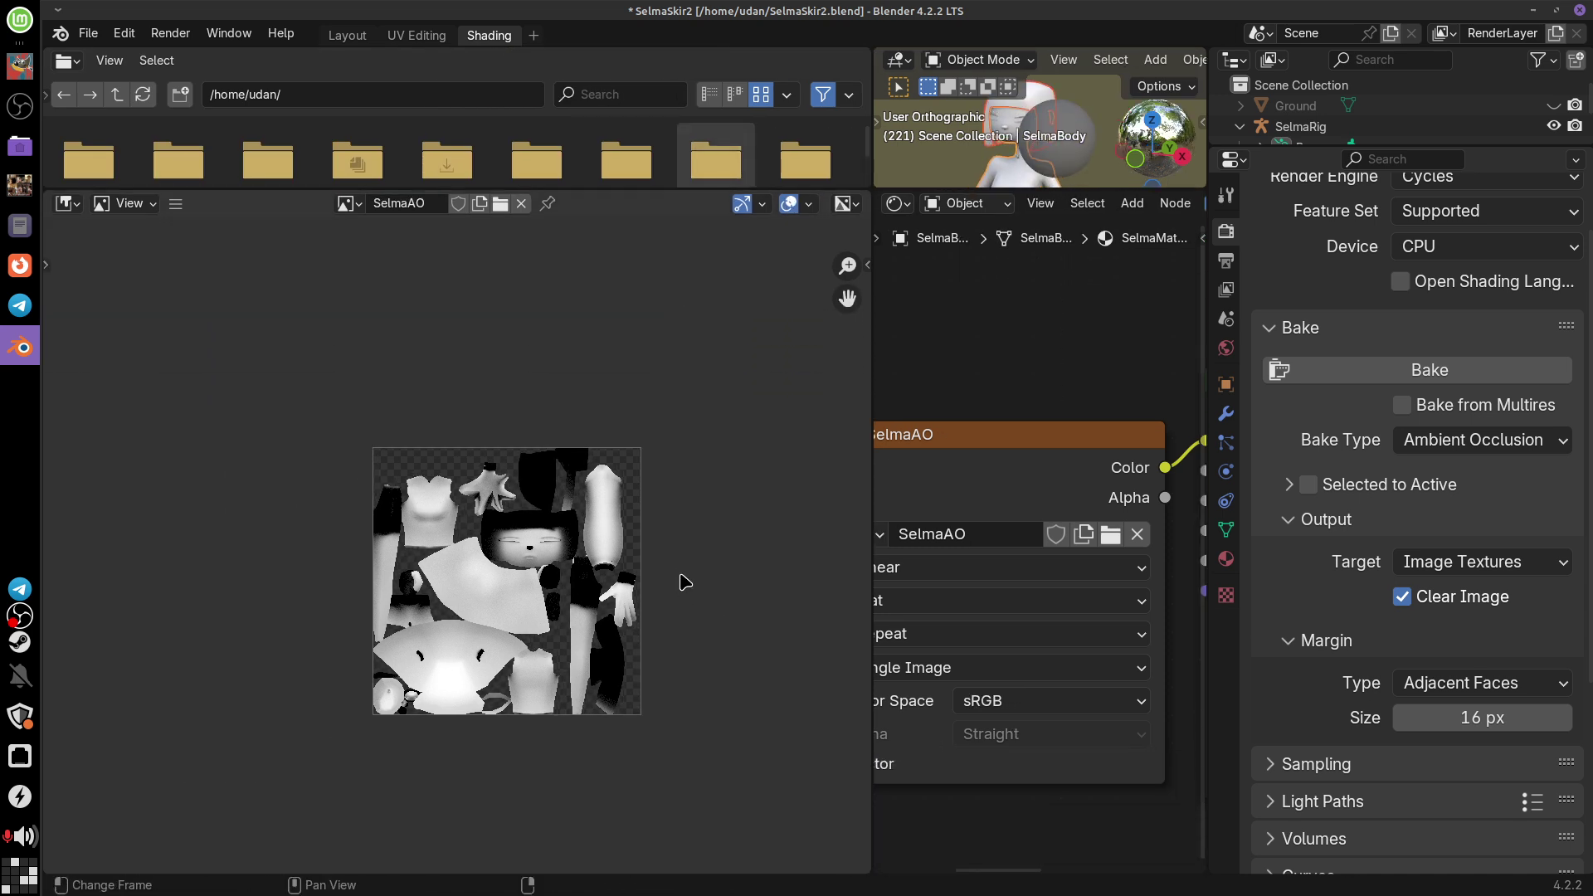
scroll(682, 578, "up", 8)
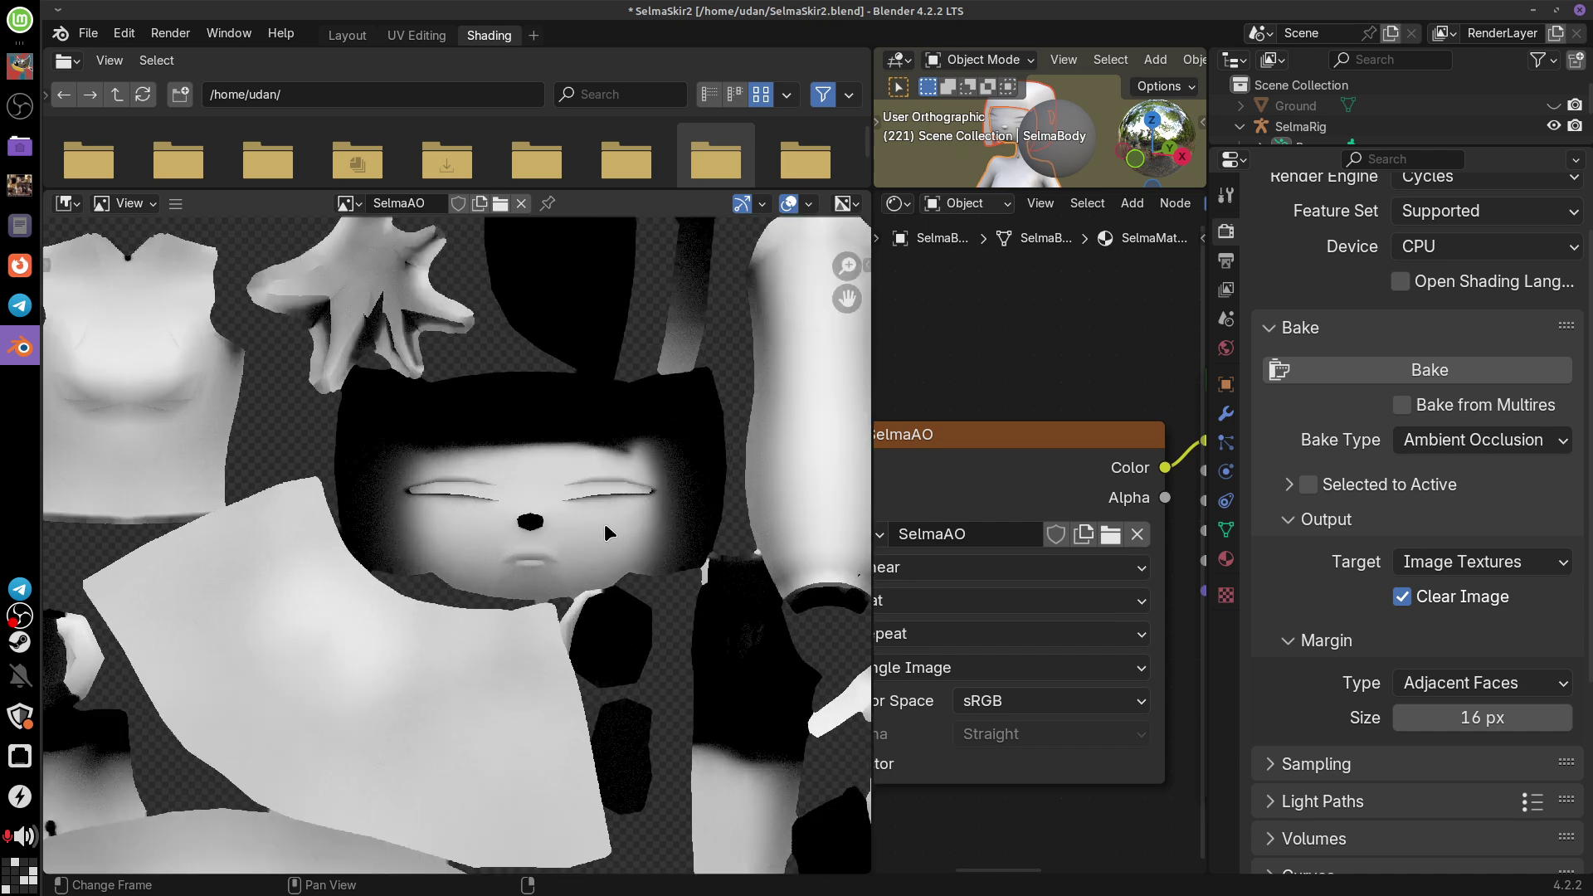
scroll(689, 565, "up", 2)
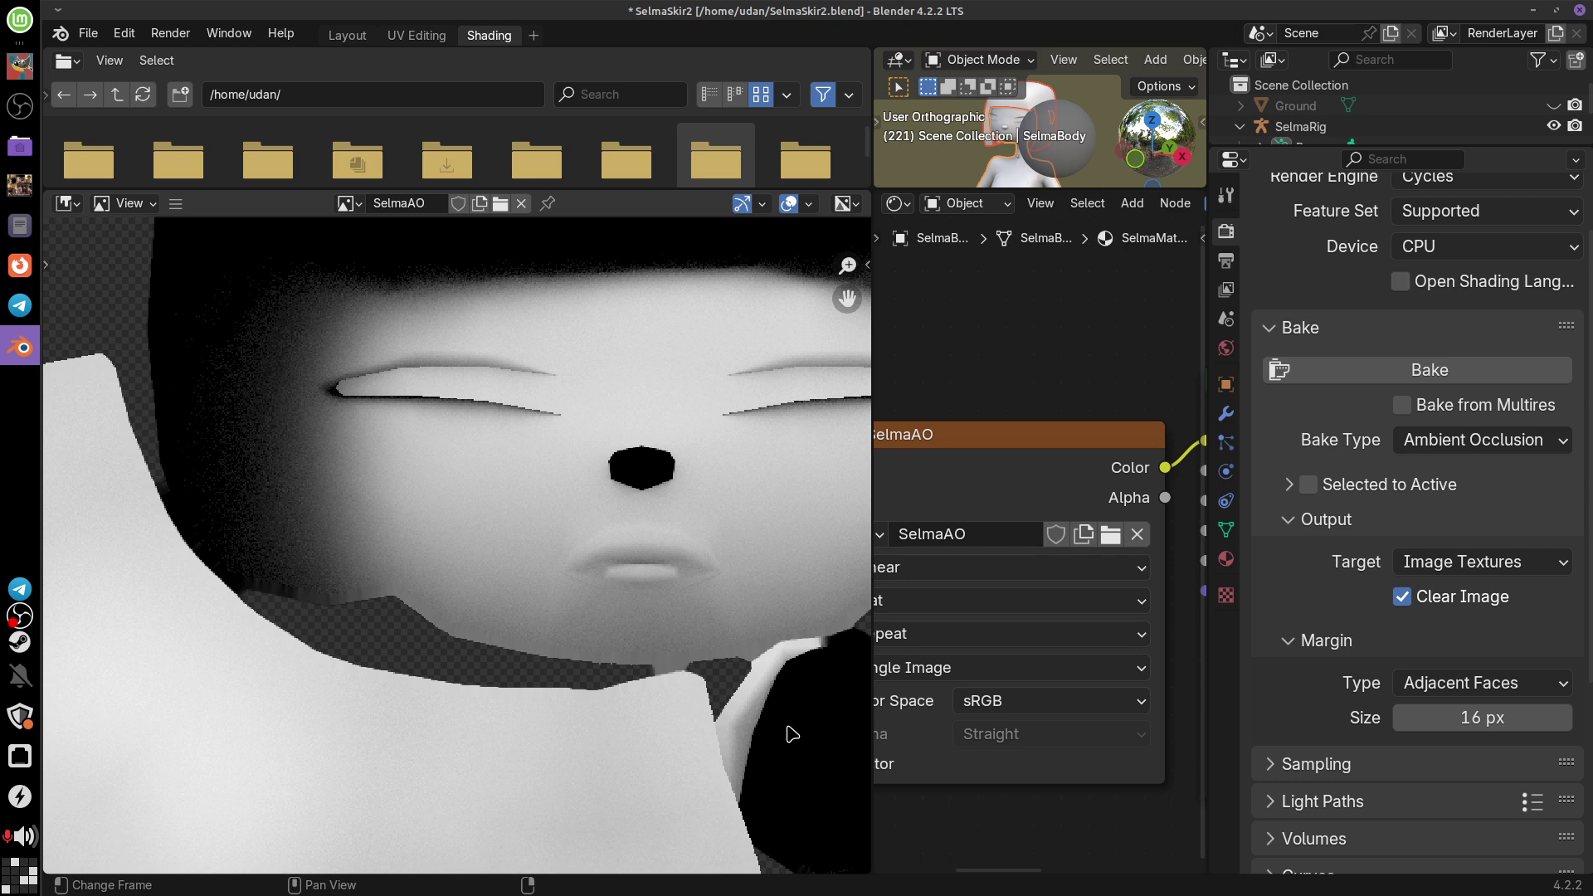
middle_click_drag(792, 734, 644, 637)
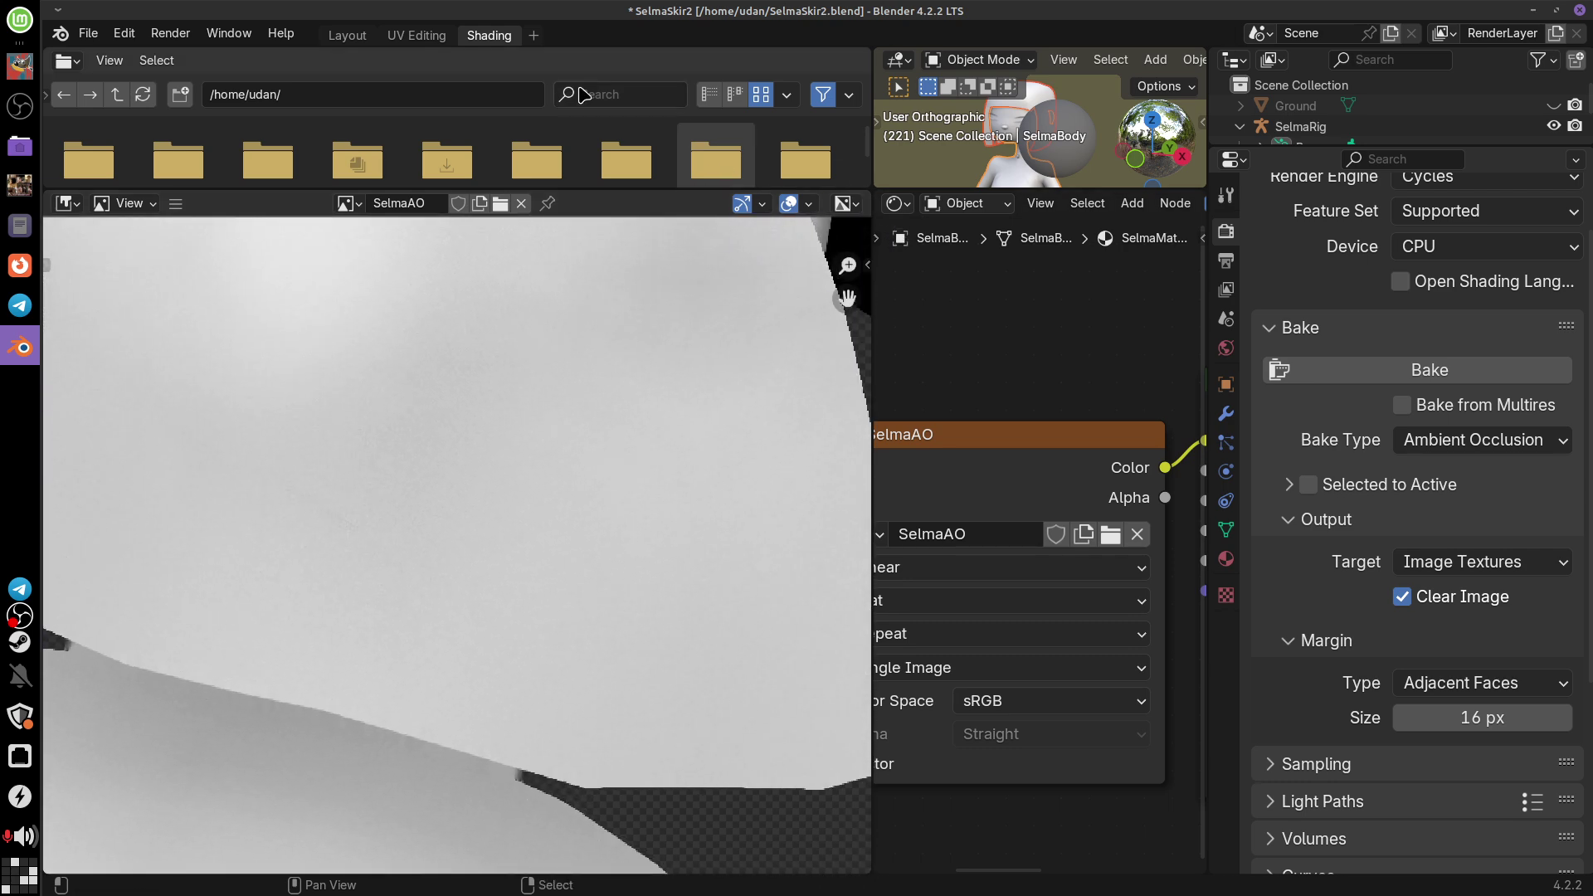
Step: In the UV Editing workspace, examine the margins of the baked image around the face, hair and skirt UV islands
left_click(417, 35)
key("a")
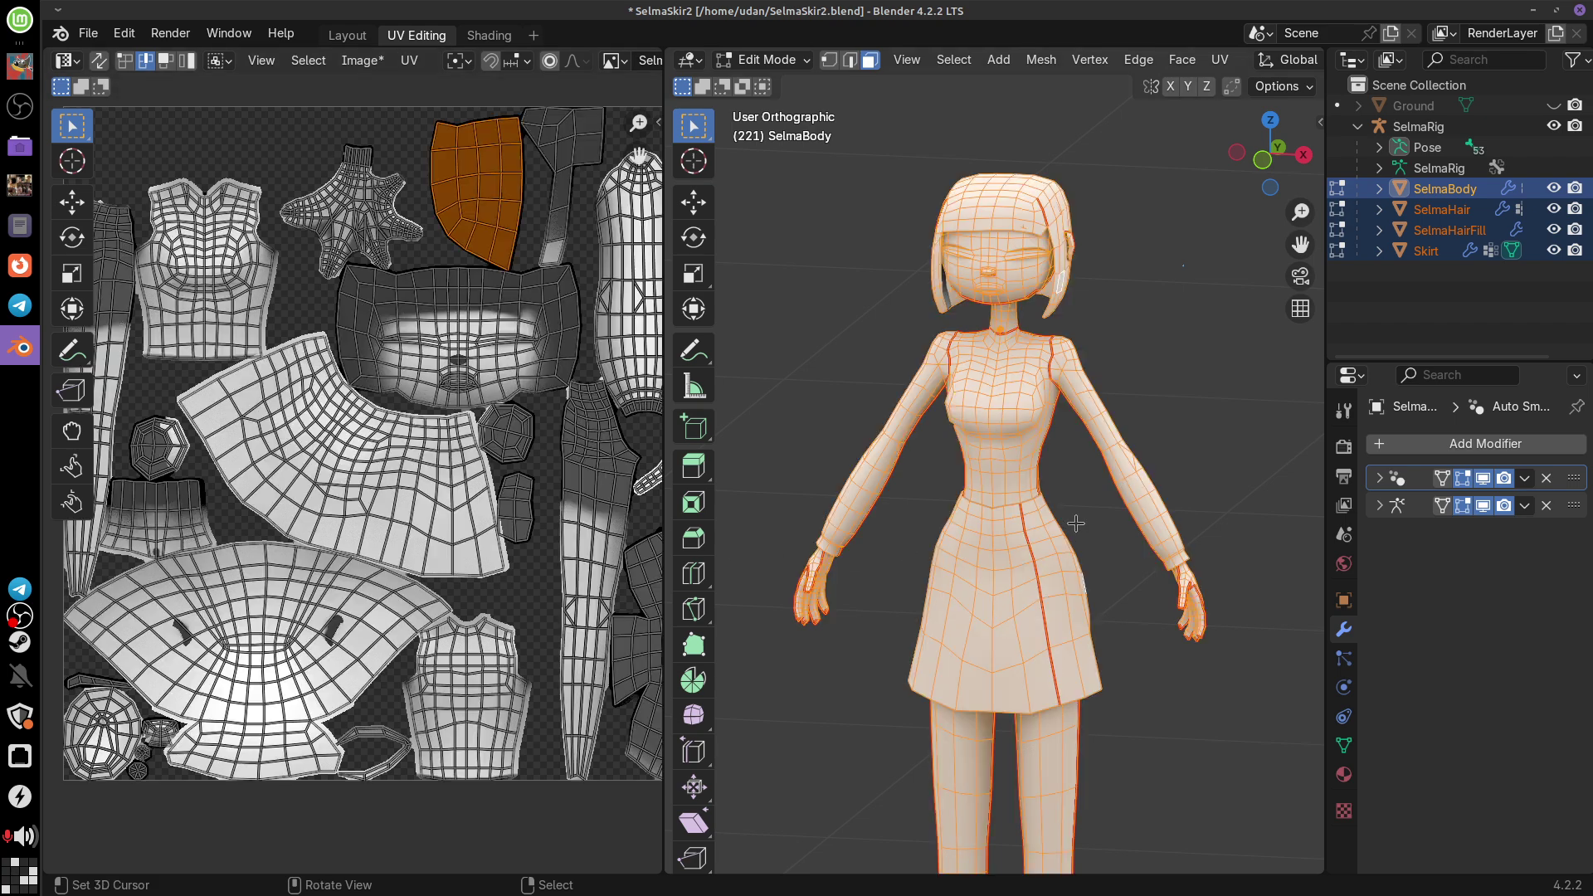
middle_click_drag(476, 536, 473, 533)
scroll(467, 578, "up", 6)
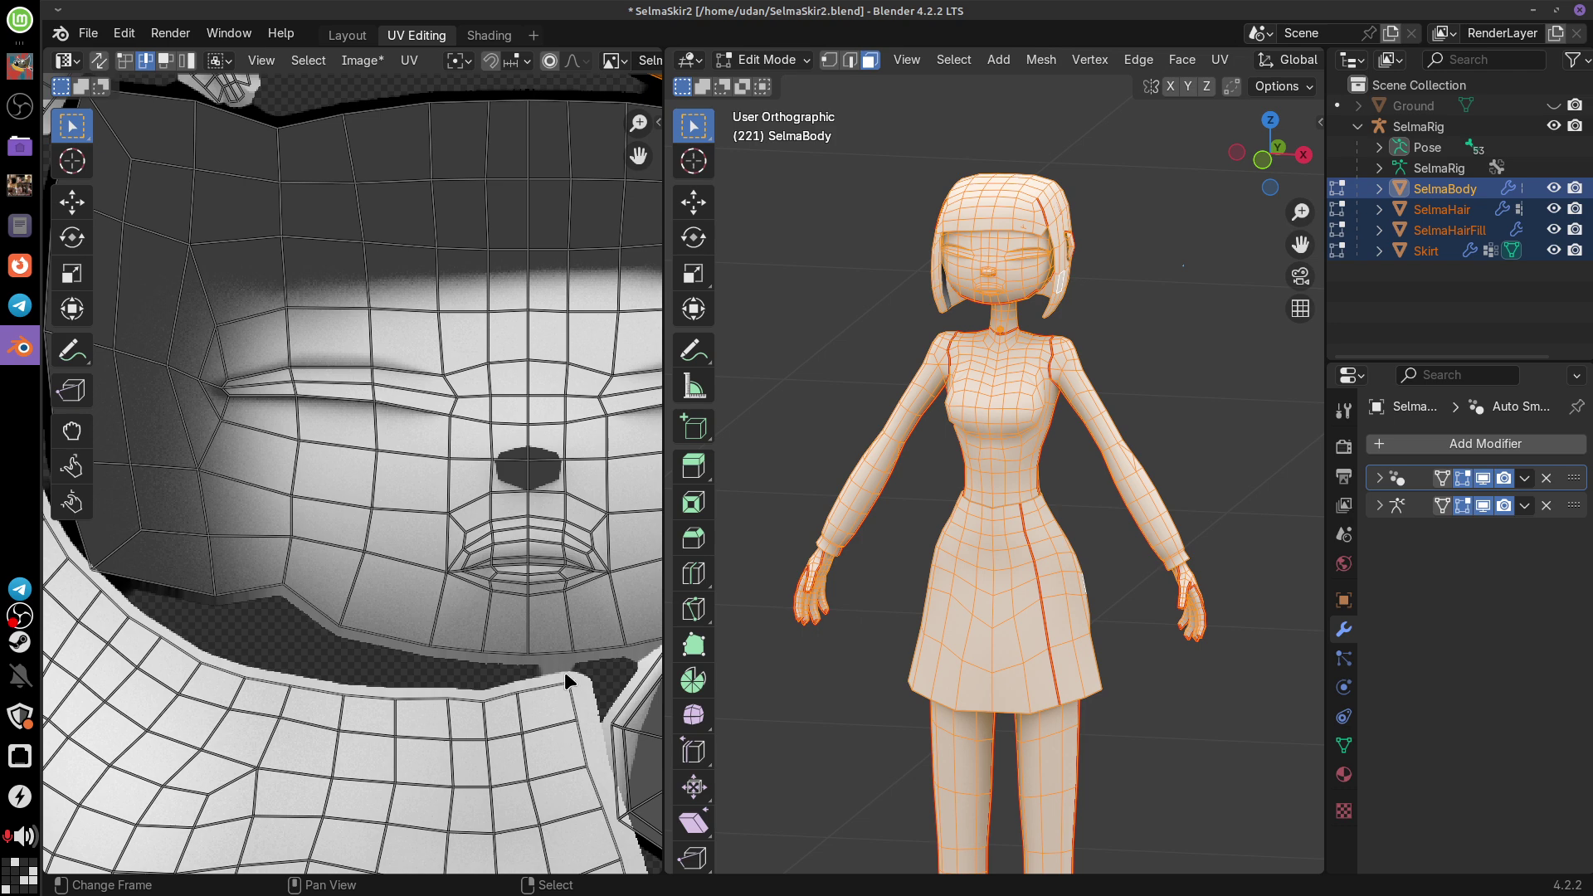
left_click_drag(638, 156, 548, 621)
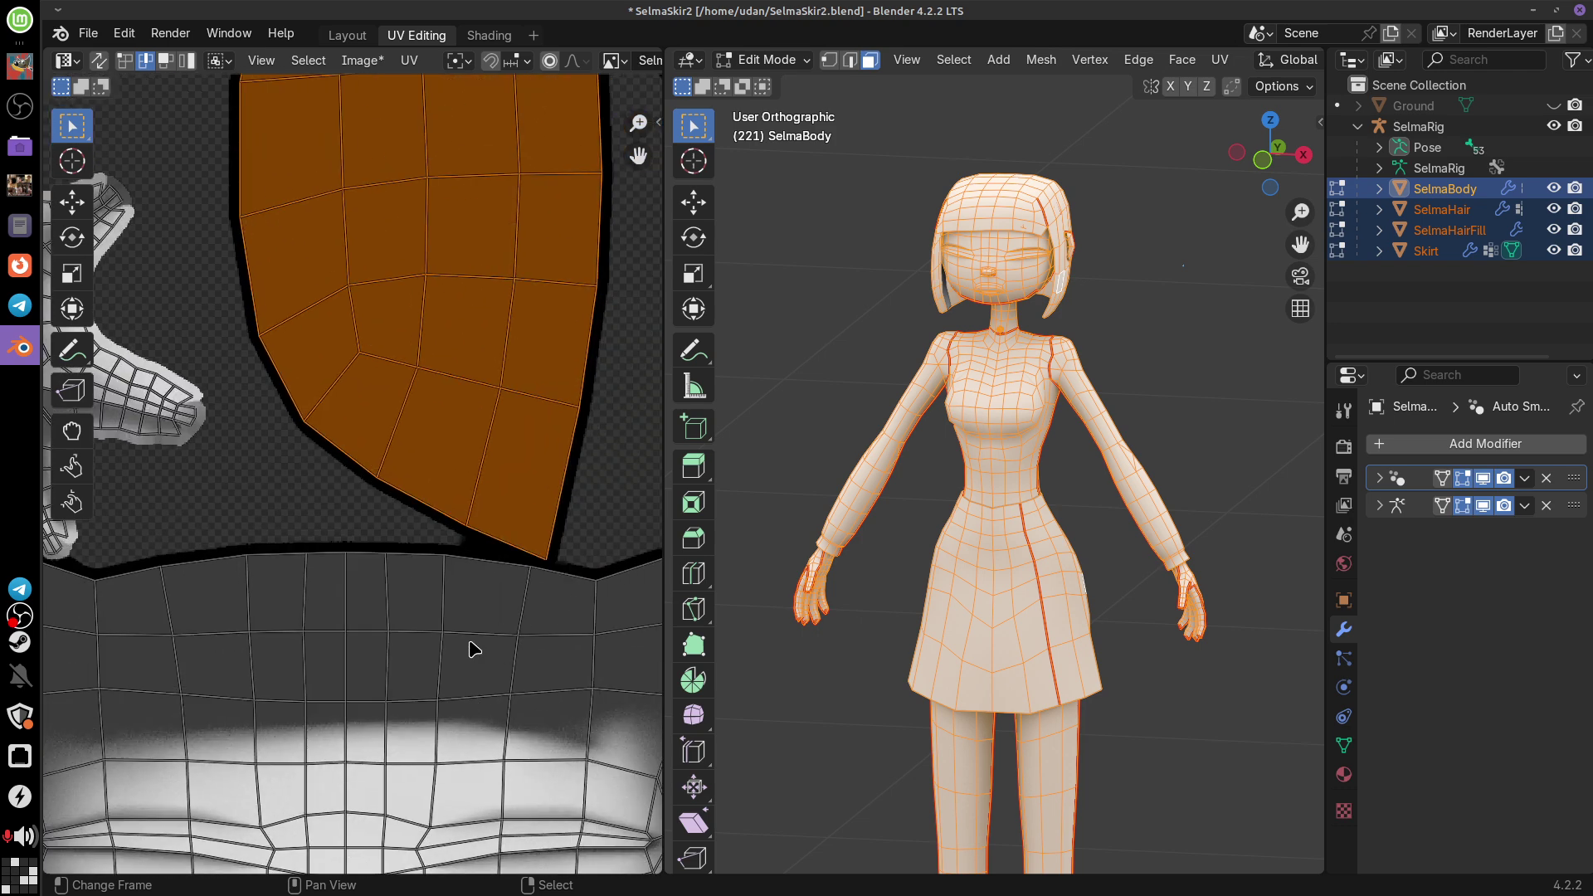
scroll(474, 649, "down", 5, "shift")
scroll(490, 456, "down", 4, "shift")
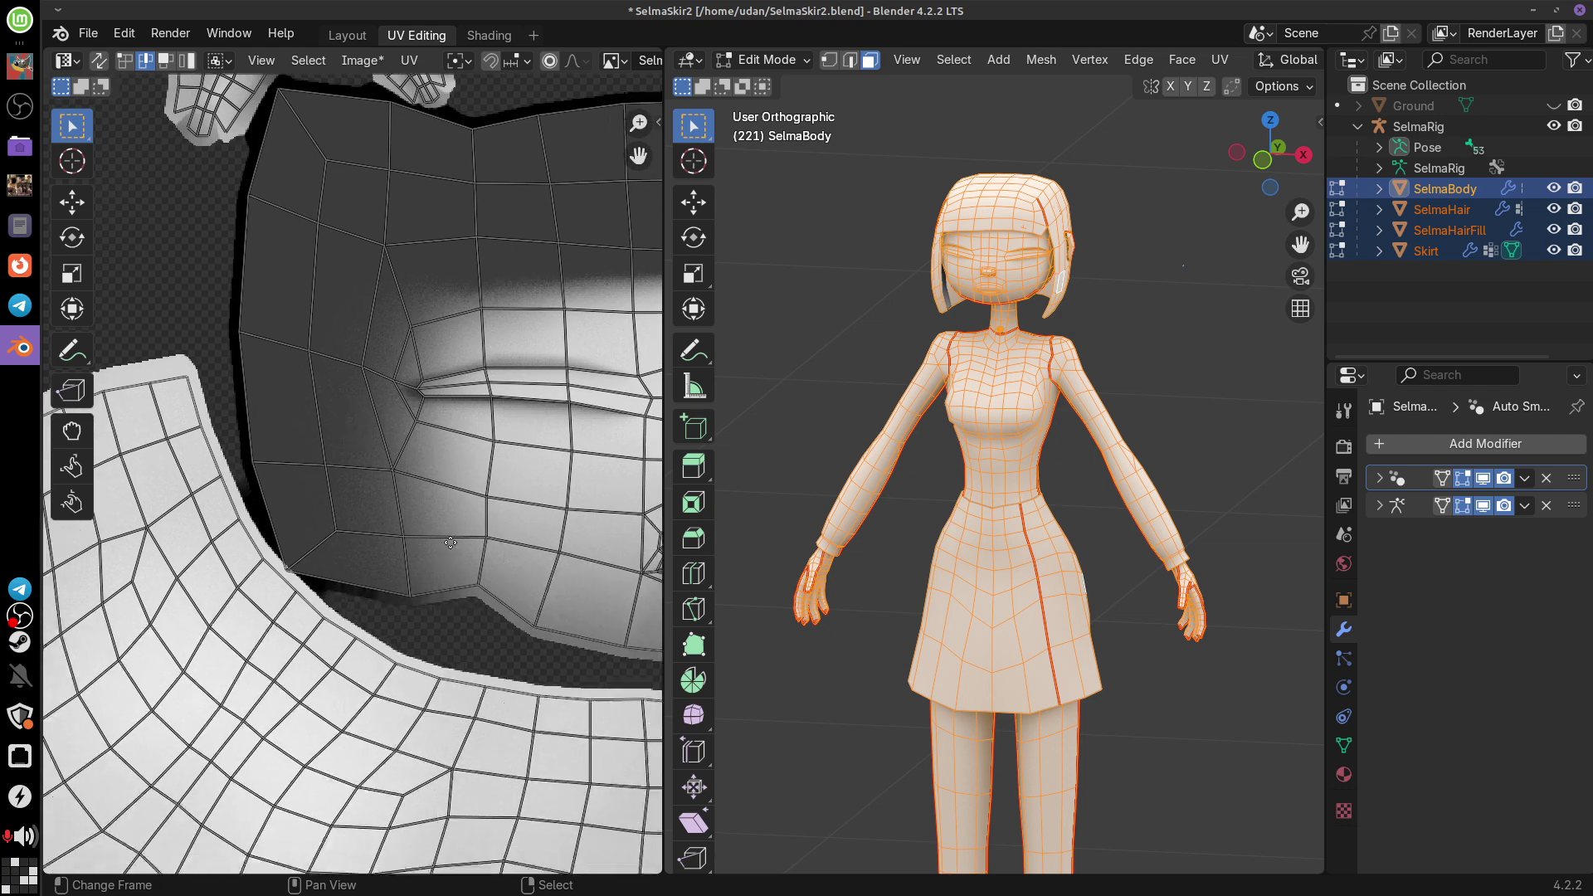
middle_click_drag(450, 543, 518, 462)
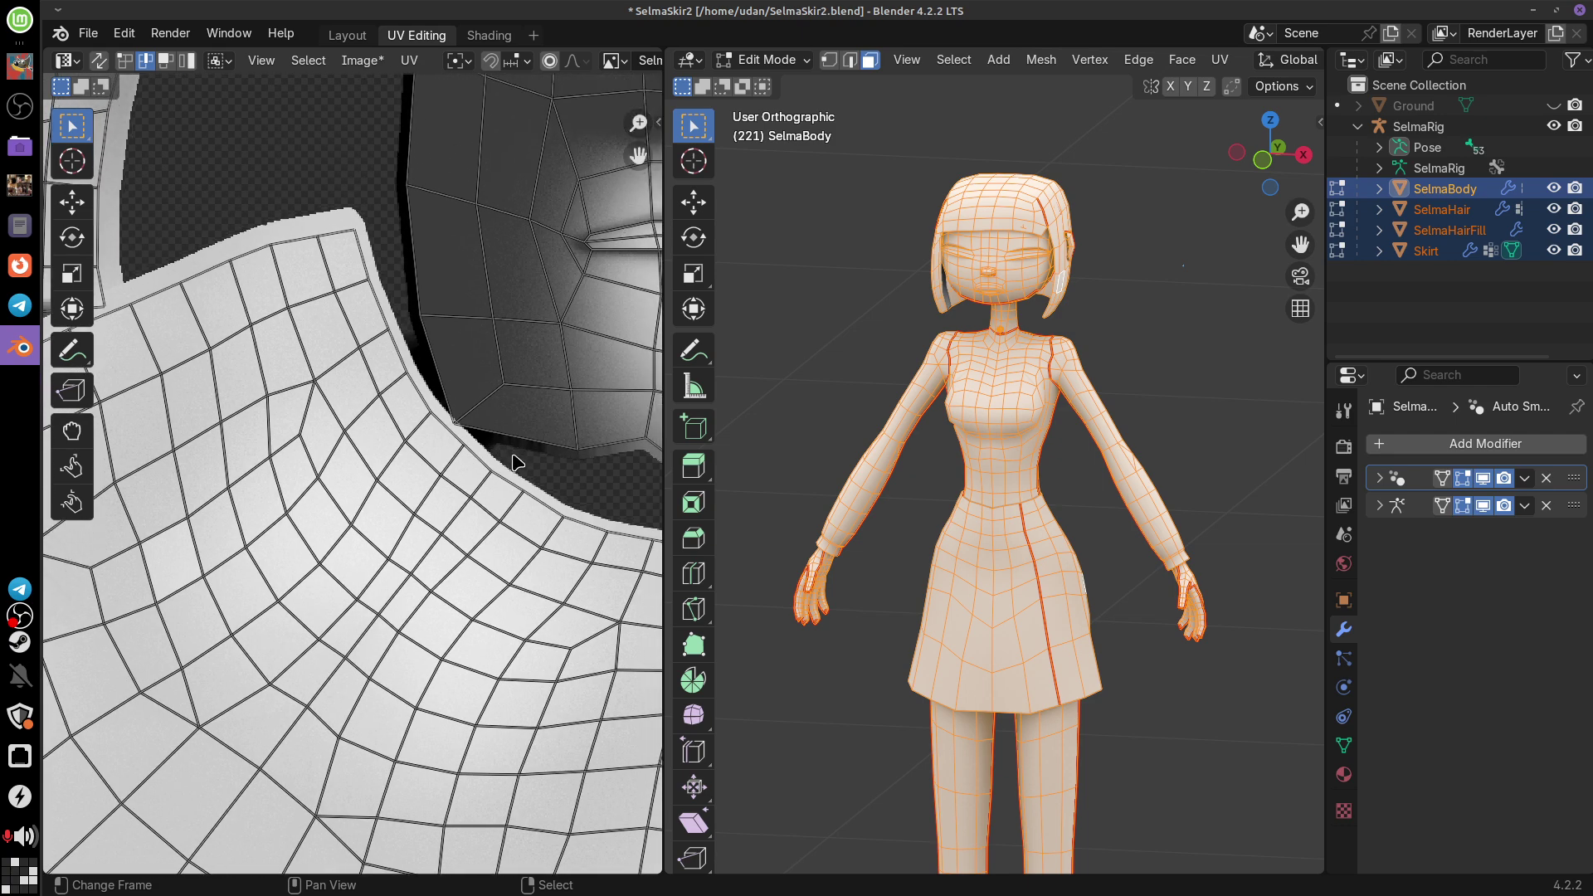
scroll(518, 462, "down", 8)
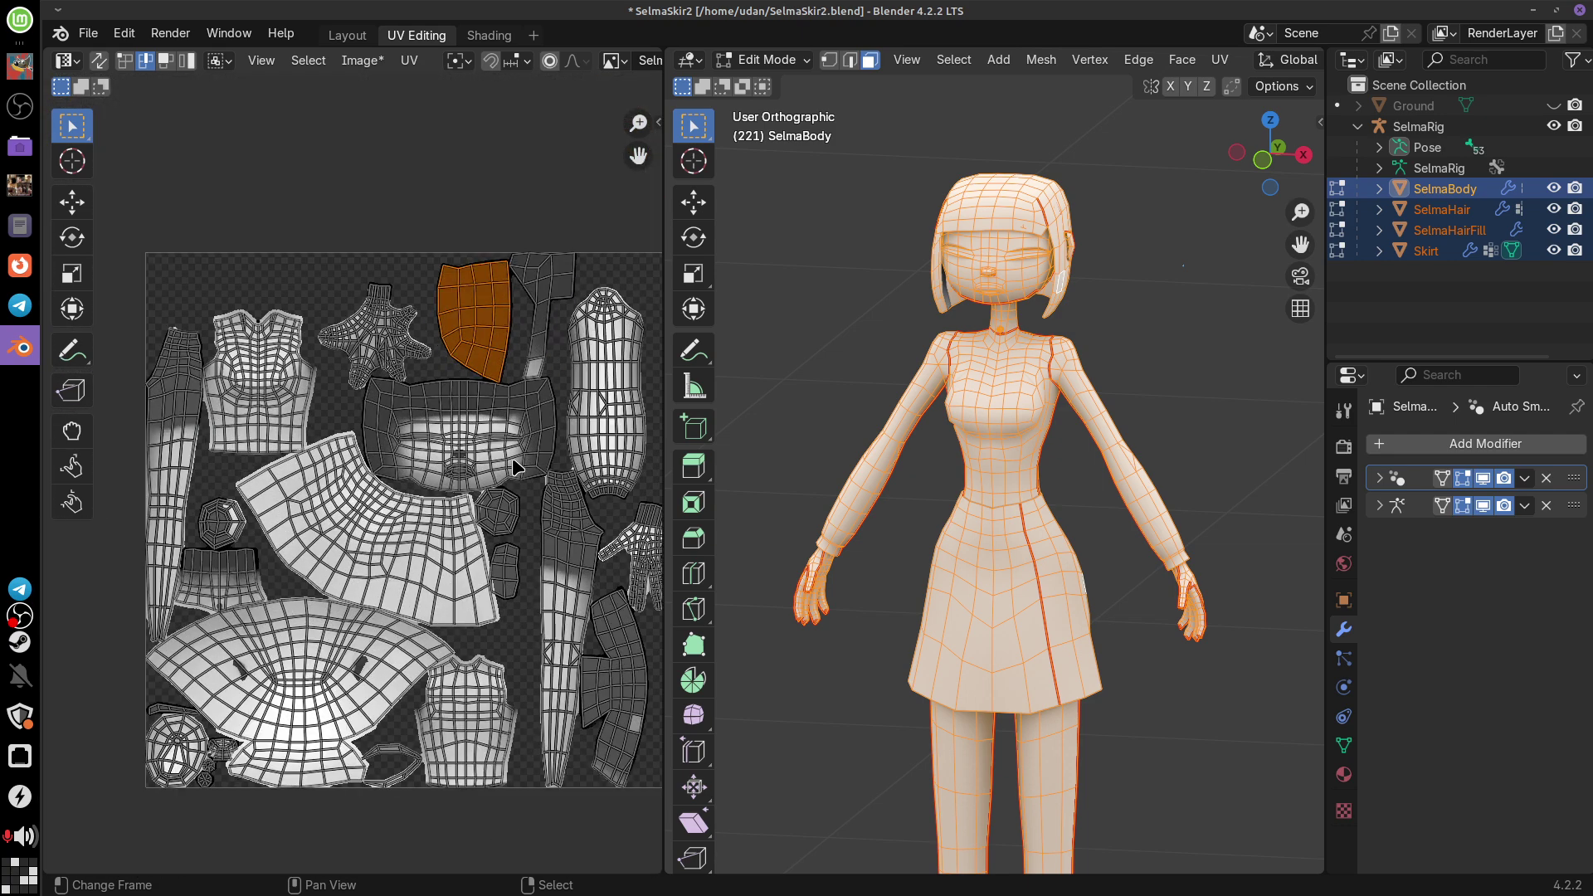
Step: Return to the Shading workspace, shrink the image editor and bring the SelmaAO and Principled BSDF nodes into view
left_click(345, 36)
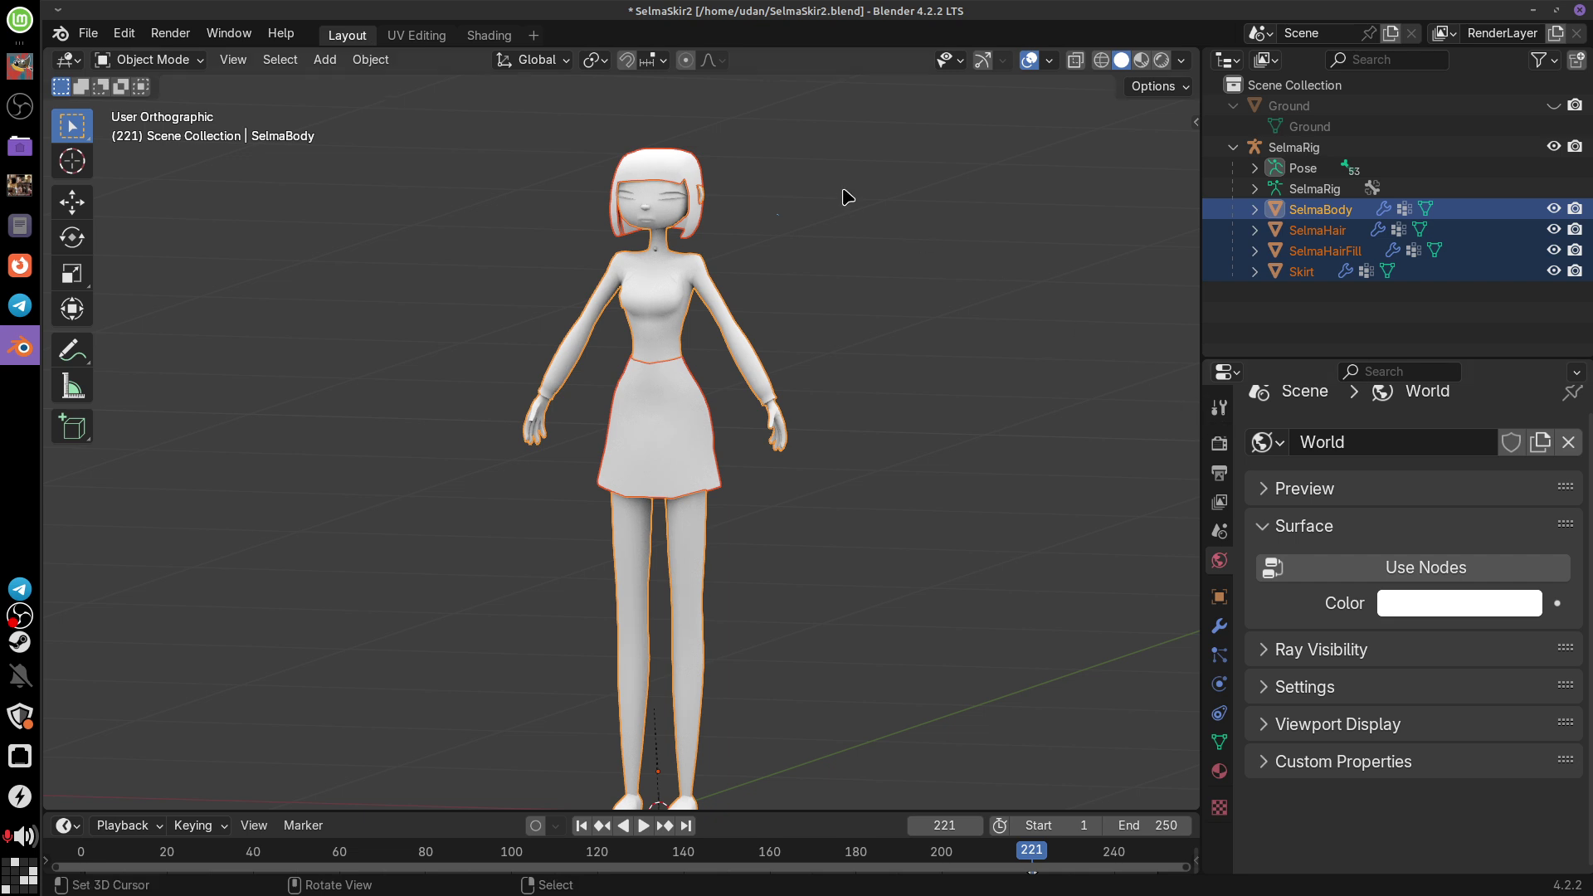
left_click(490, 35)
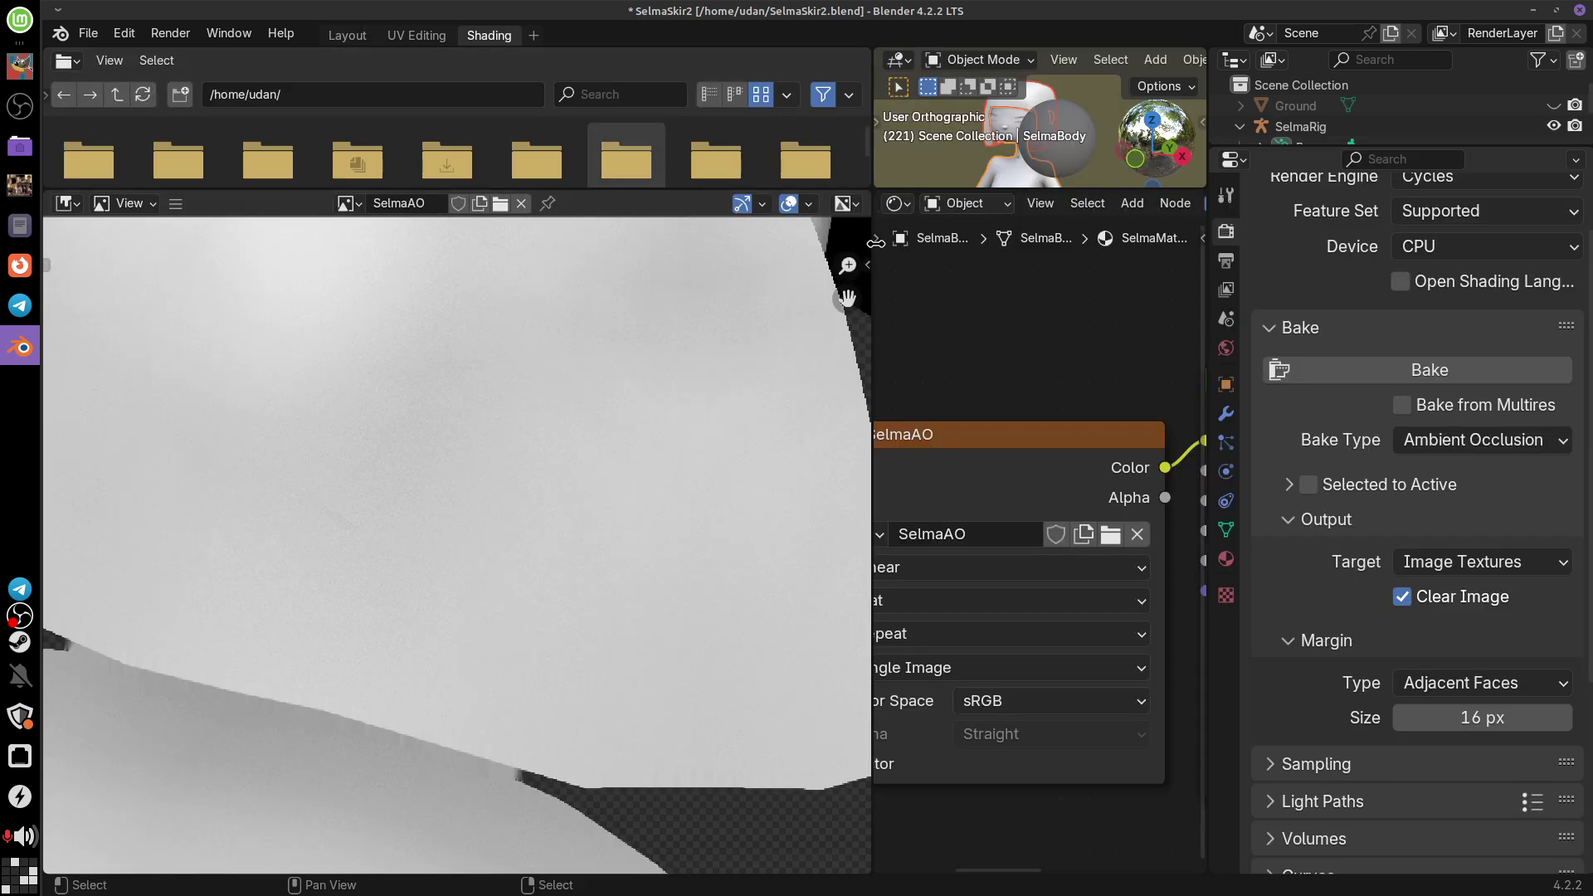
left_click_drag(874, 298, 440, 481)
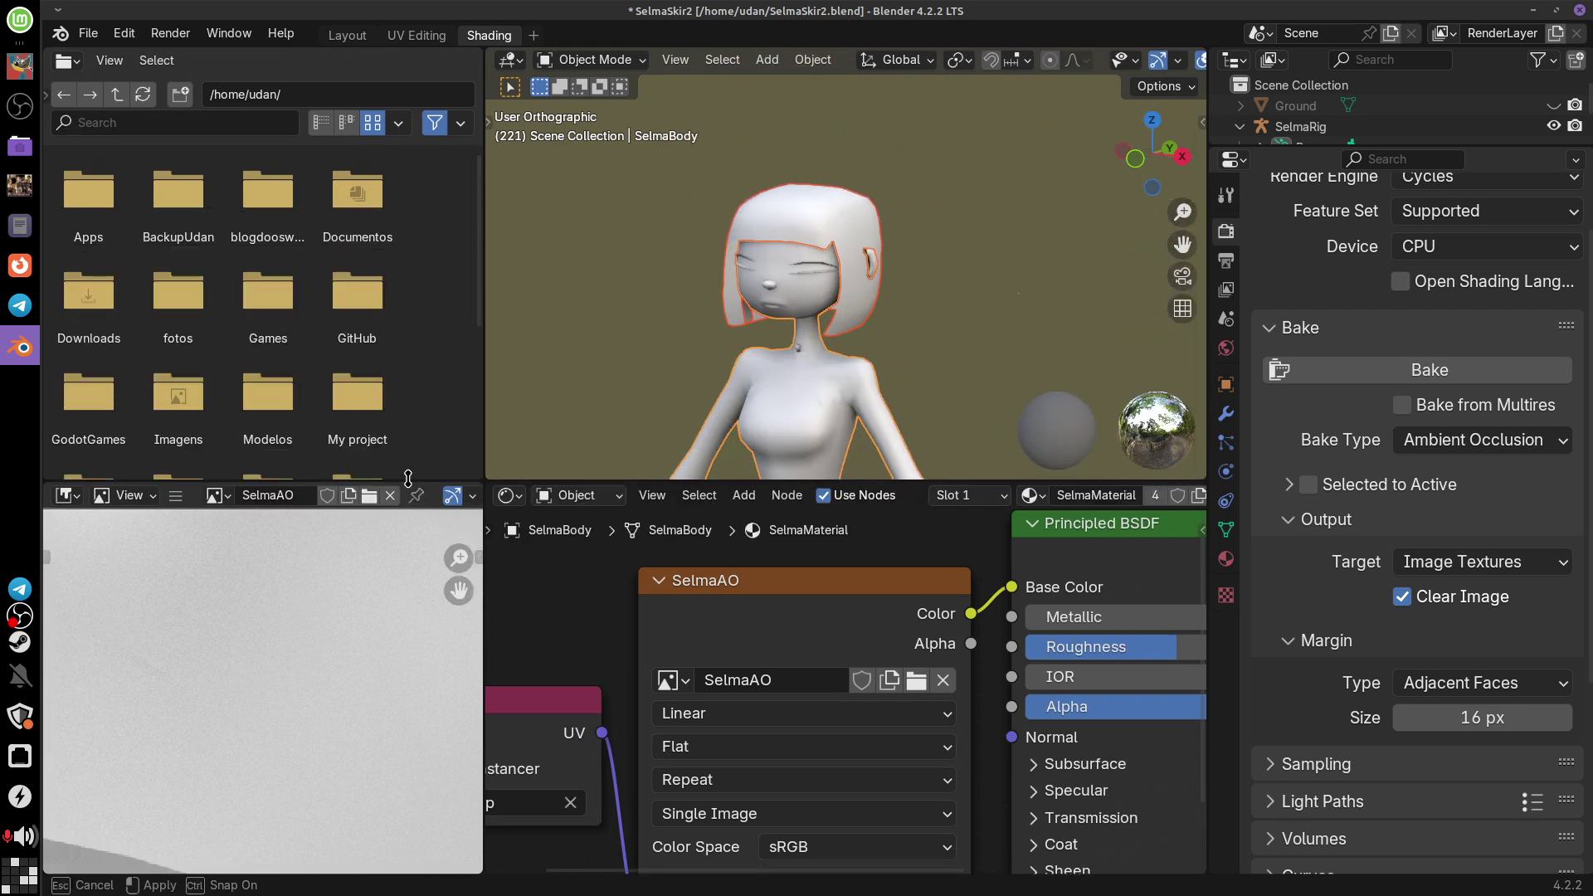
left_click_drag(481, 412, 255, 413)
middle_click_drag(1022, 706, 937, 792)
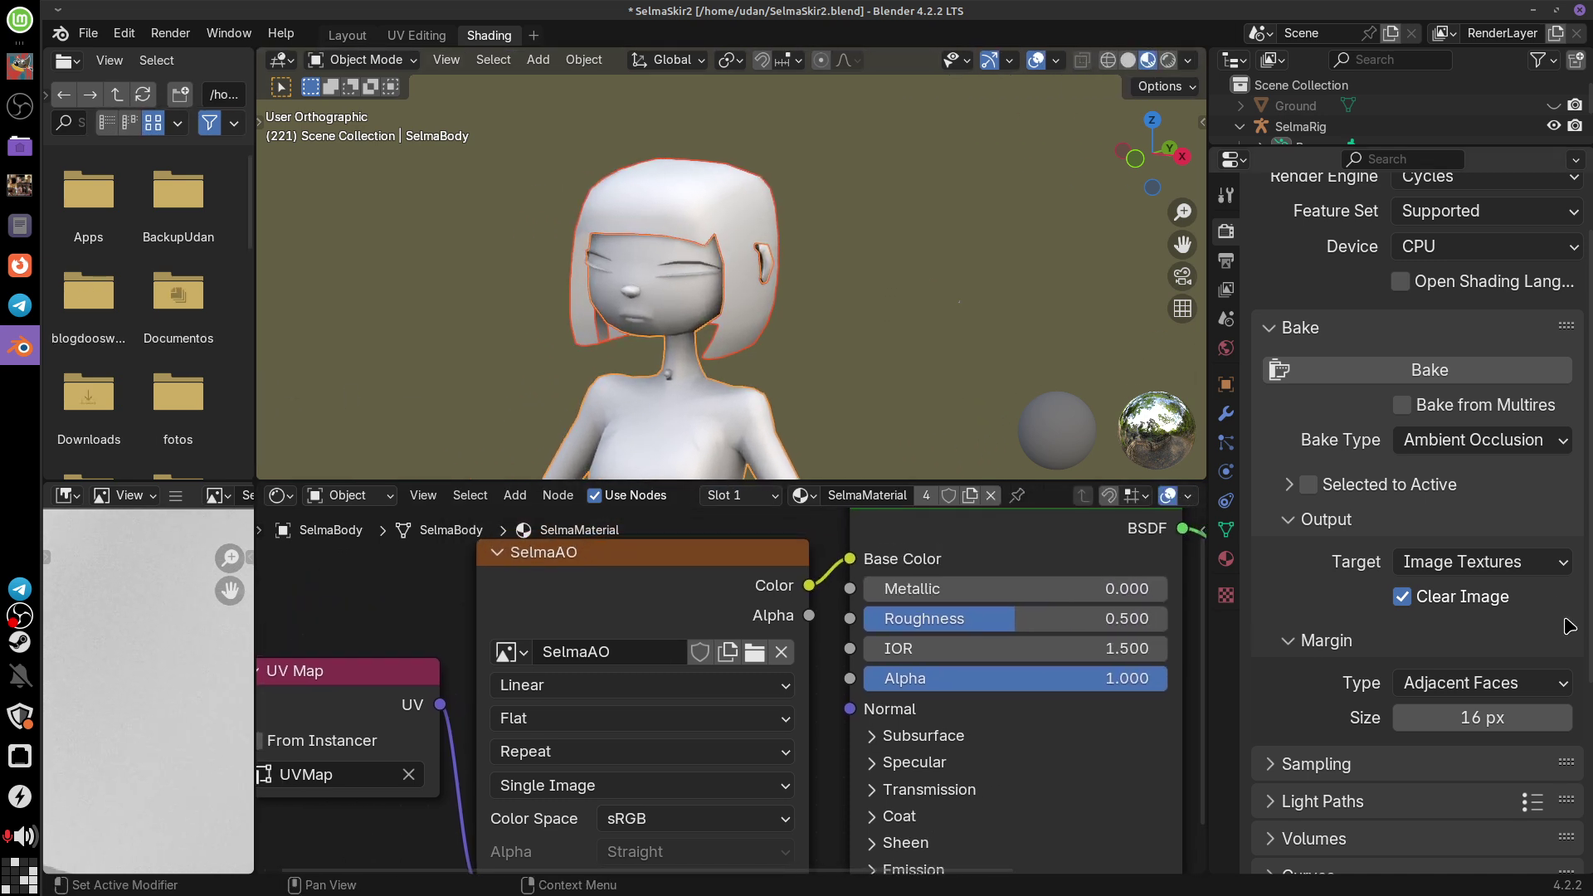
scroll(1494, 614, "down", 3)
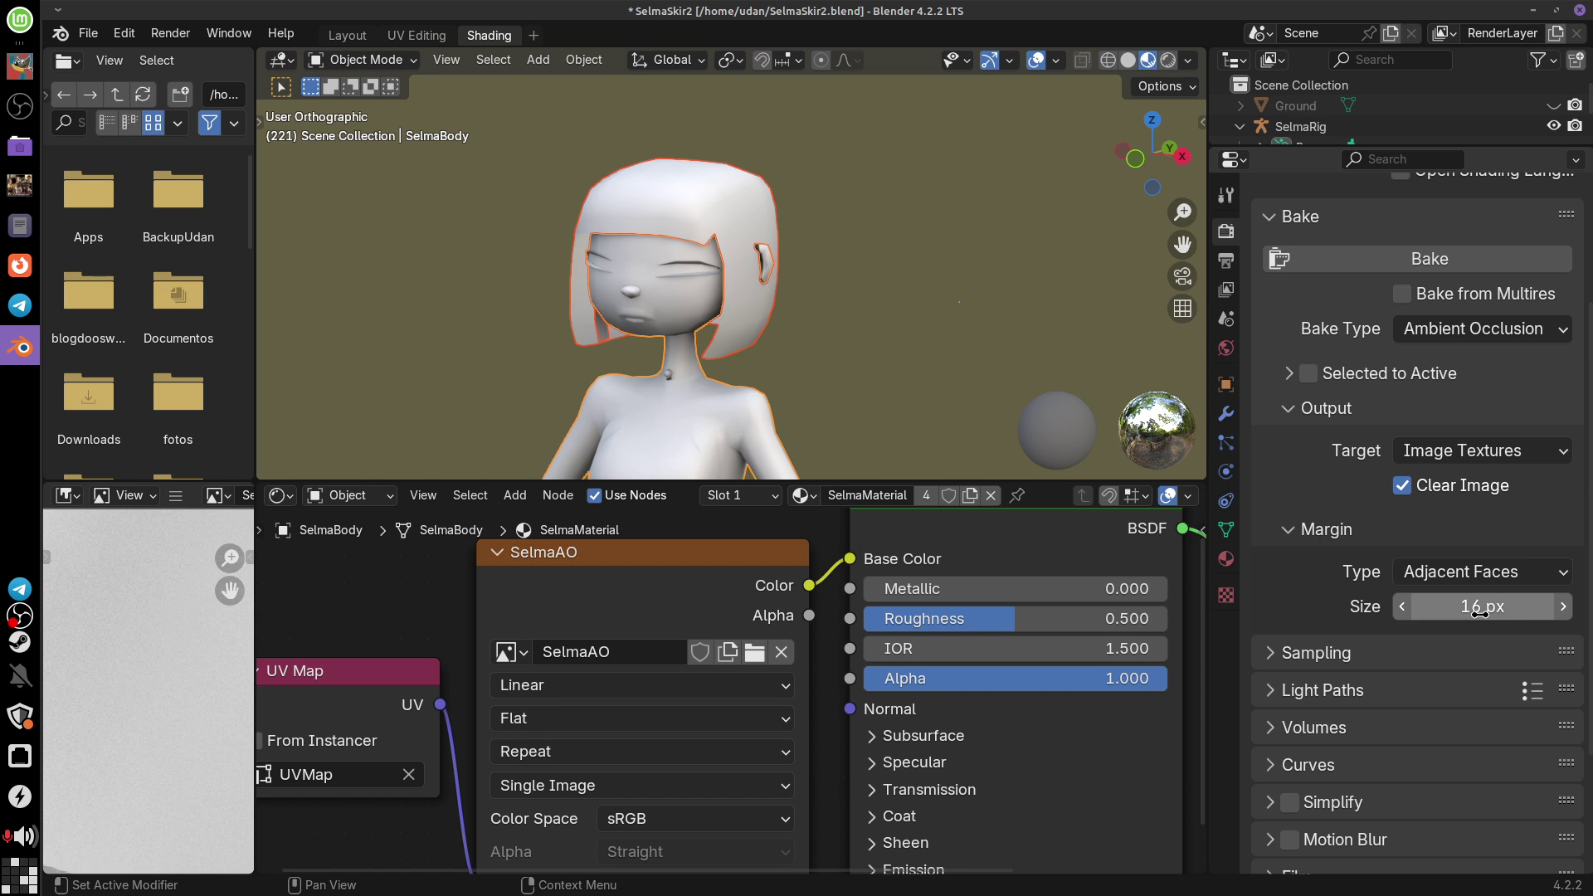
left_click(1483, 608)
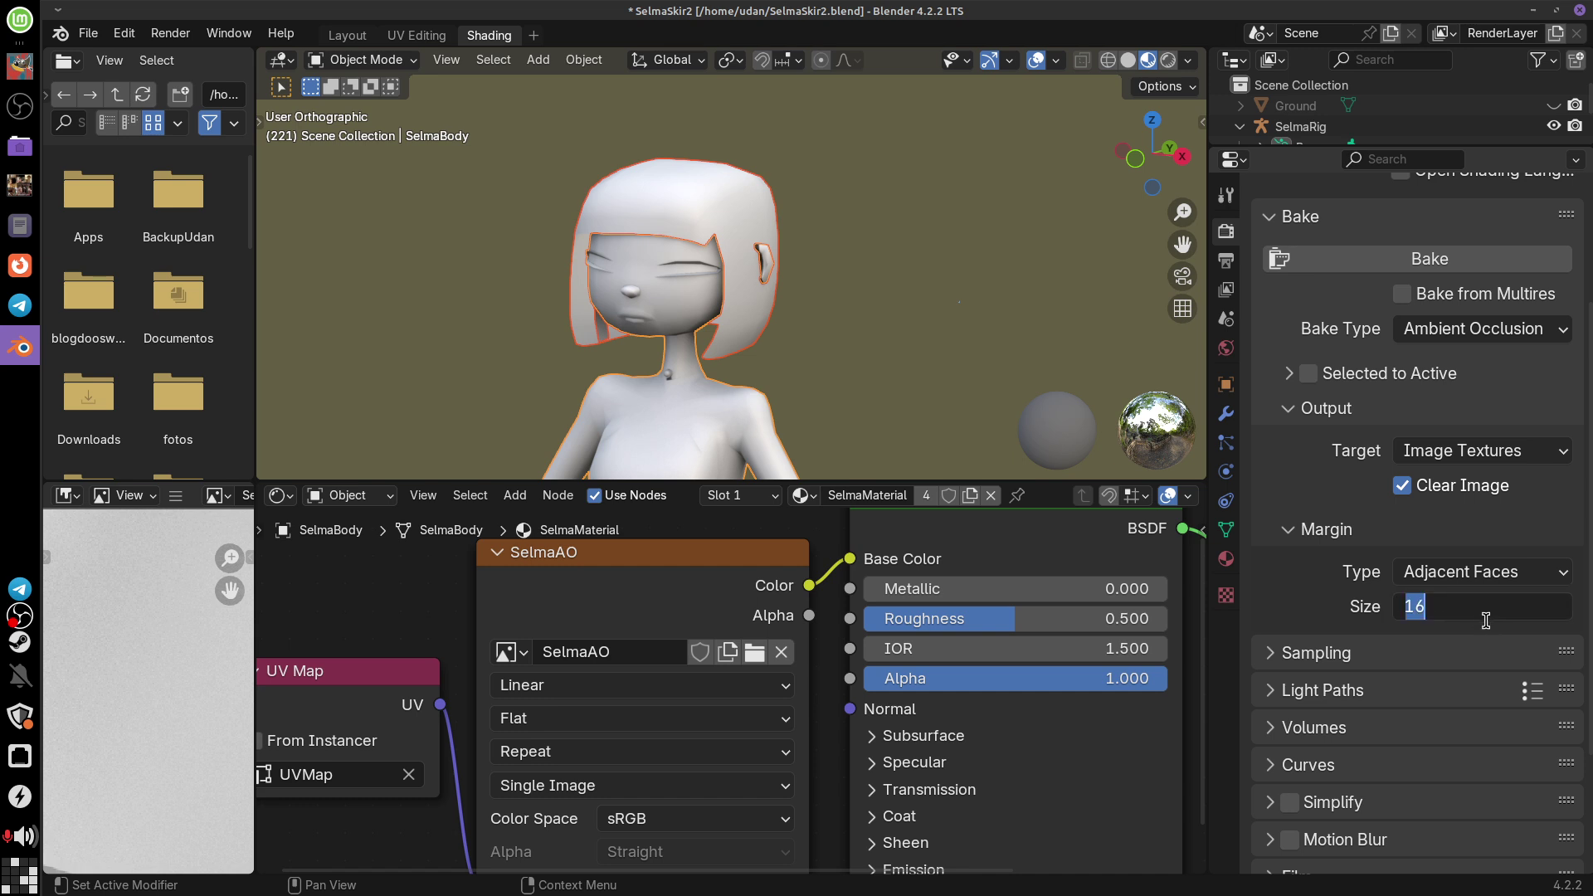
key("Escape")
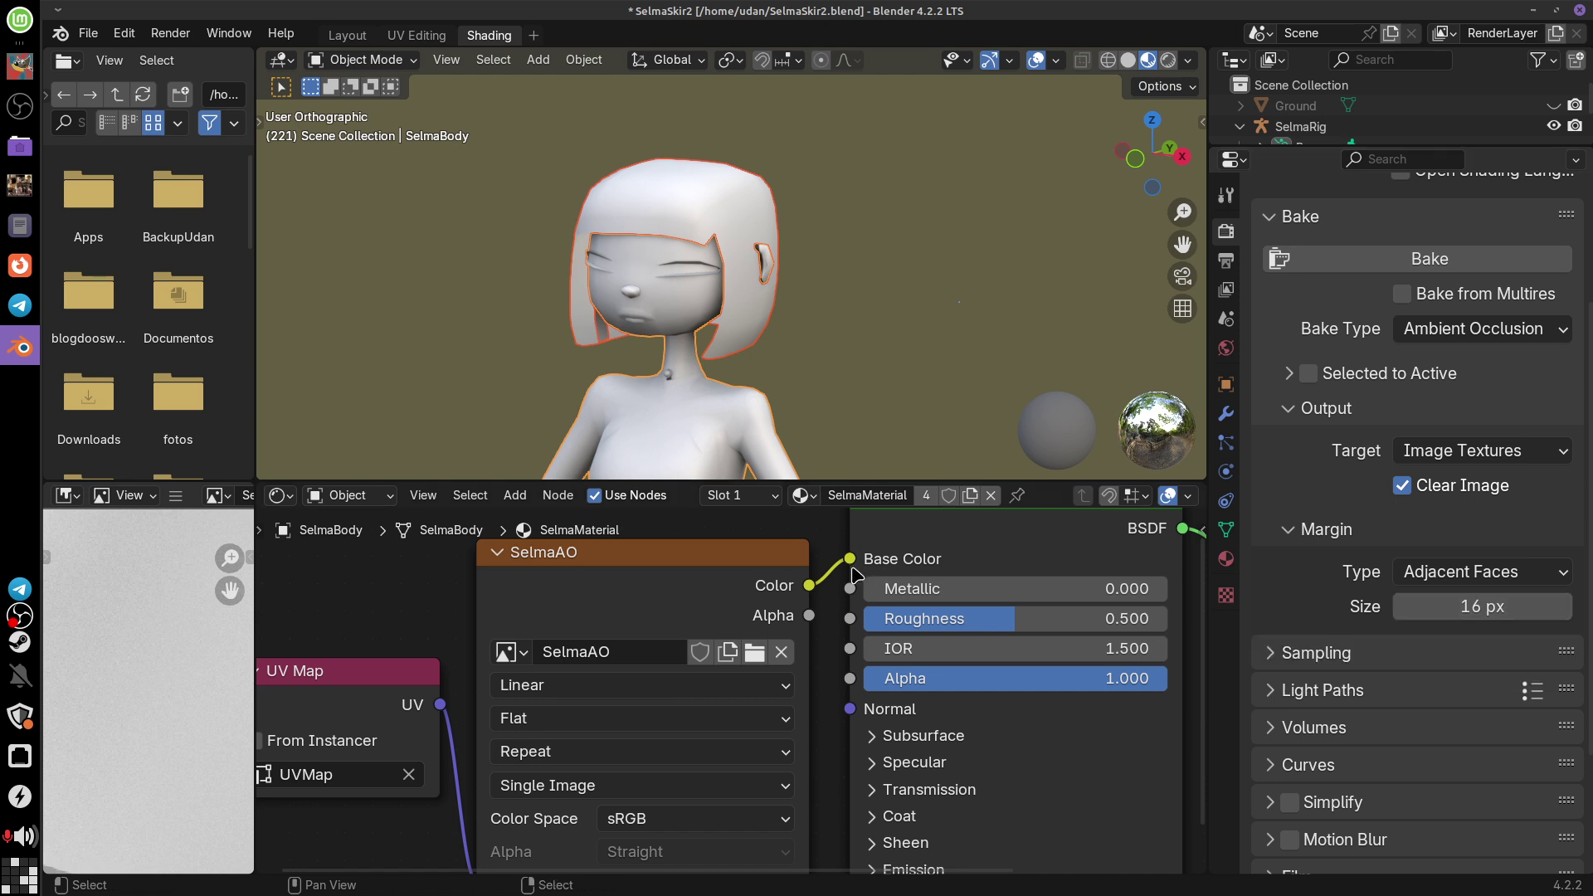
Step: Disconnect the Base Color input of the Principled BSDF and relink SelmaAO's Color output to it
left_click_drag(849, 558, 824, 597)
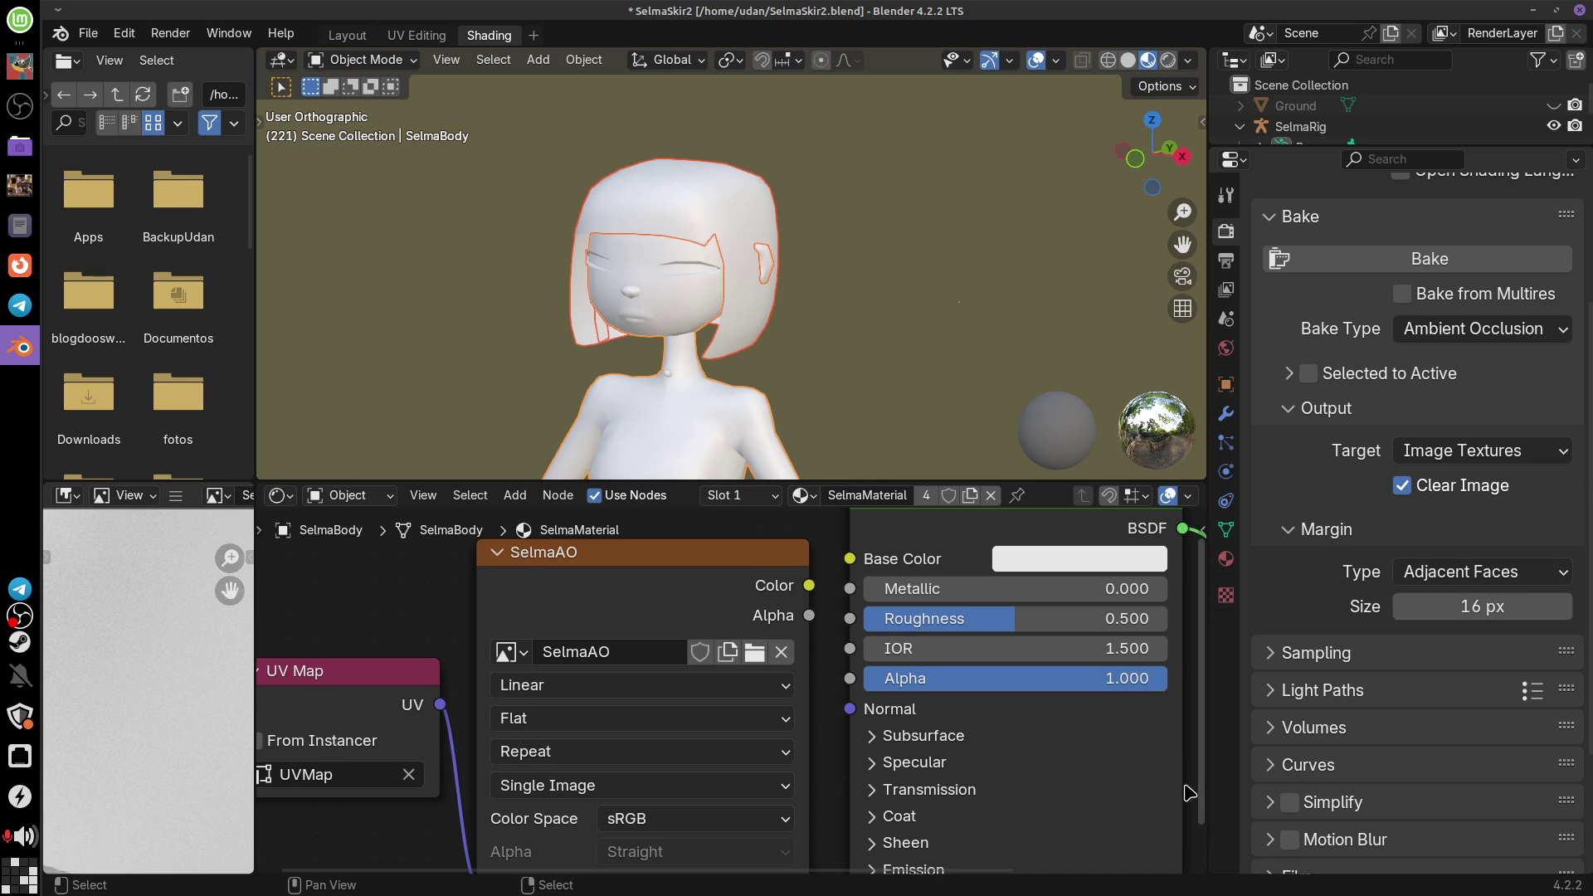
middle_click_drag(1024, 740, 1017, 725)
middle_click_drag(671, 551, 868, 604)
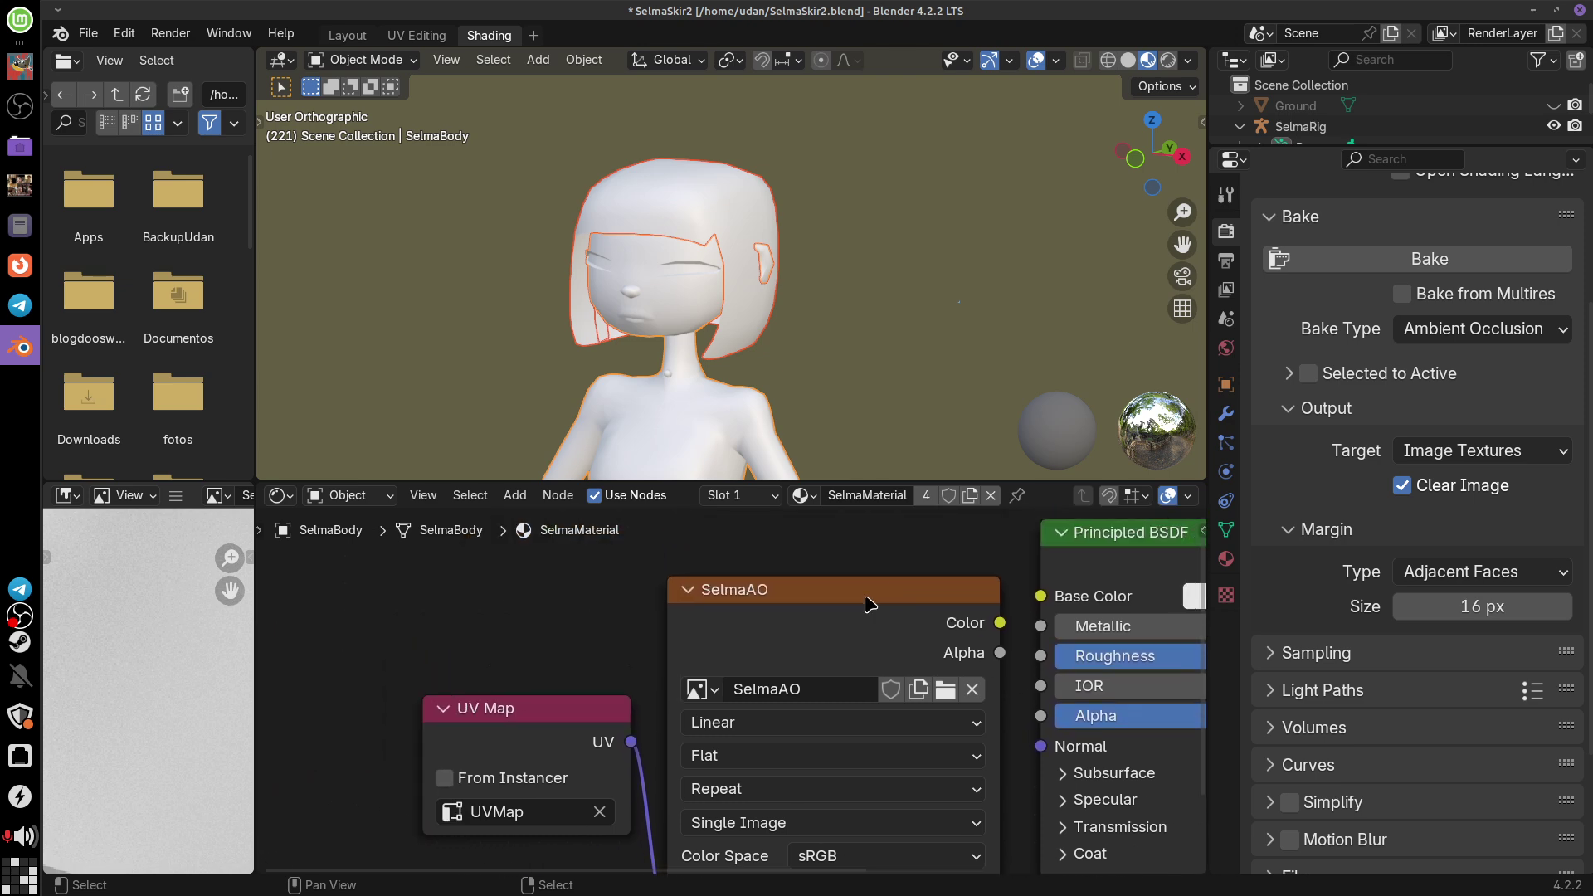
left_click_drag(999, 623, 1040, 595)
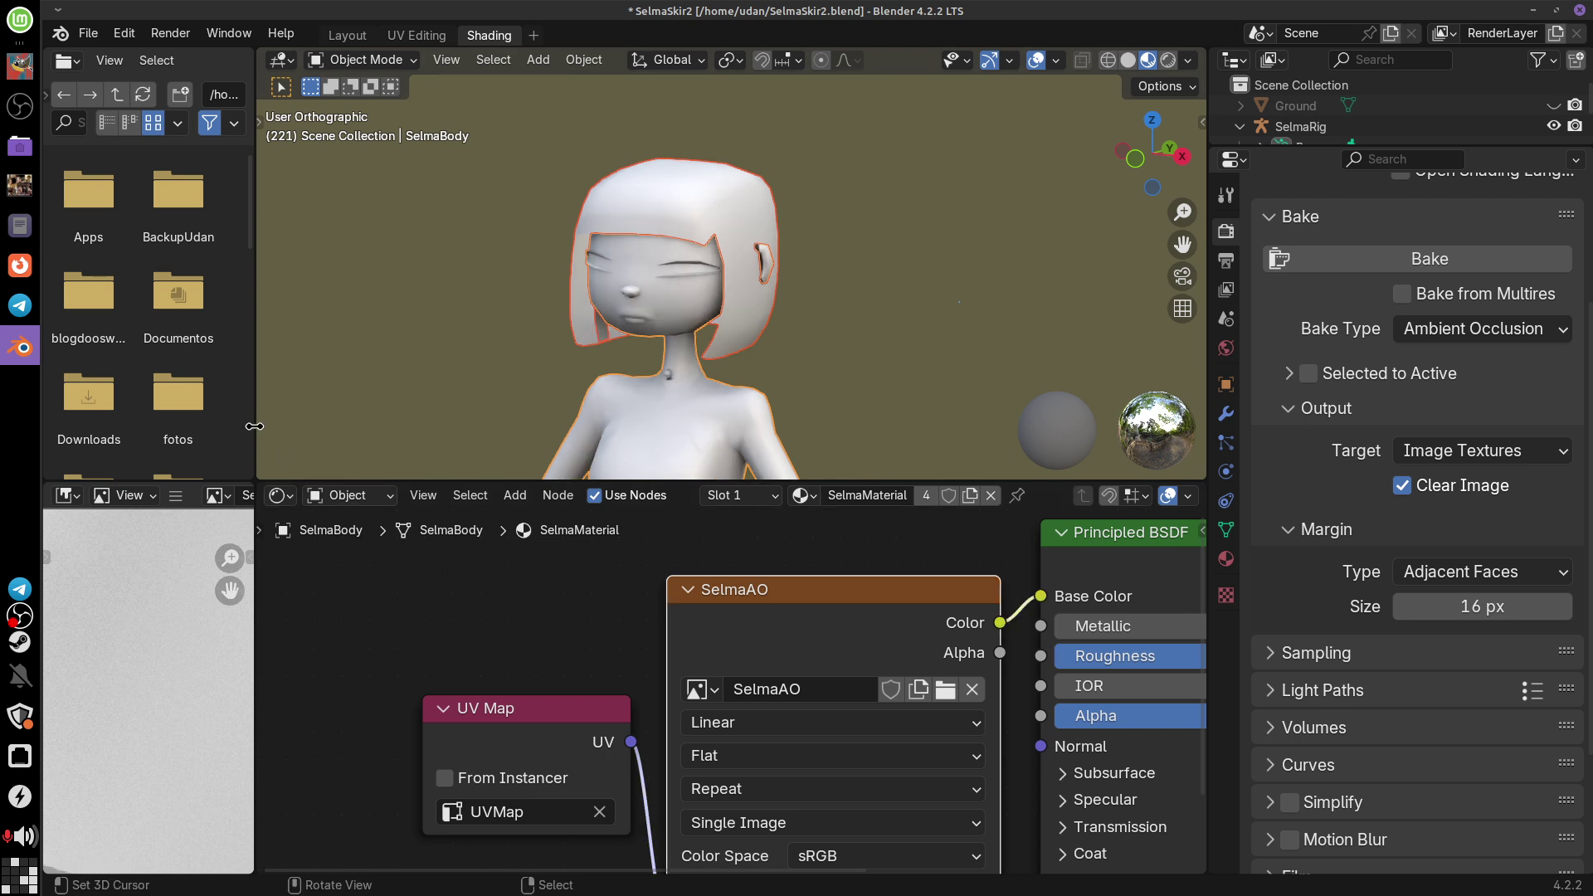
Step: Widen the image editor and save the baked image as SelmaAO.png in the home folder
left_click_drag(255, 431, 497, 431)
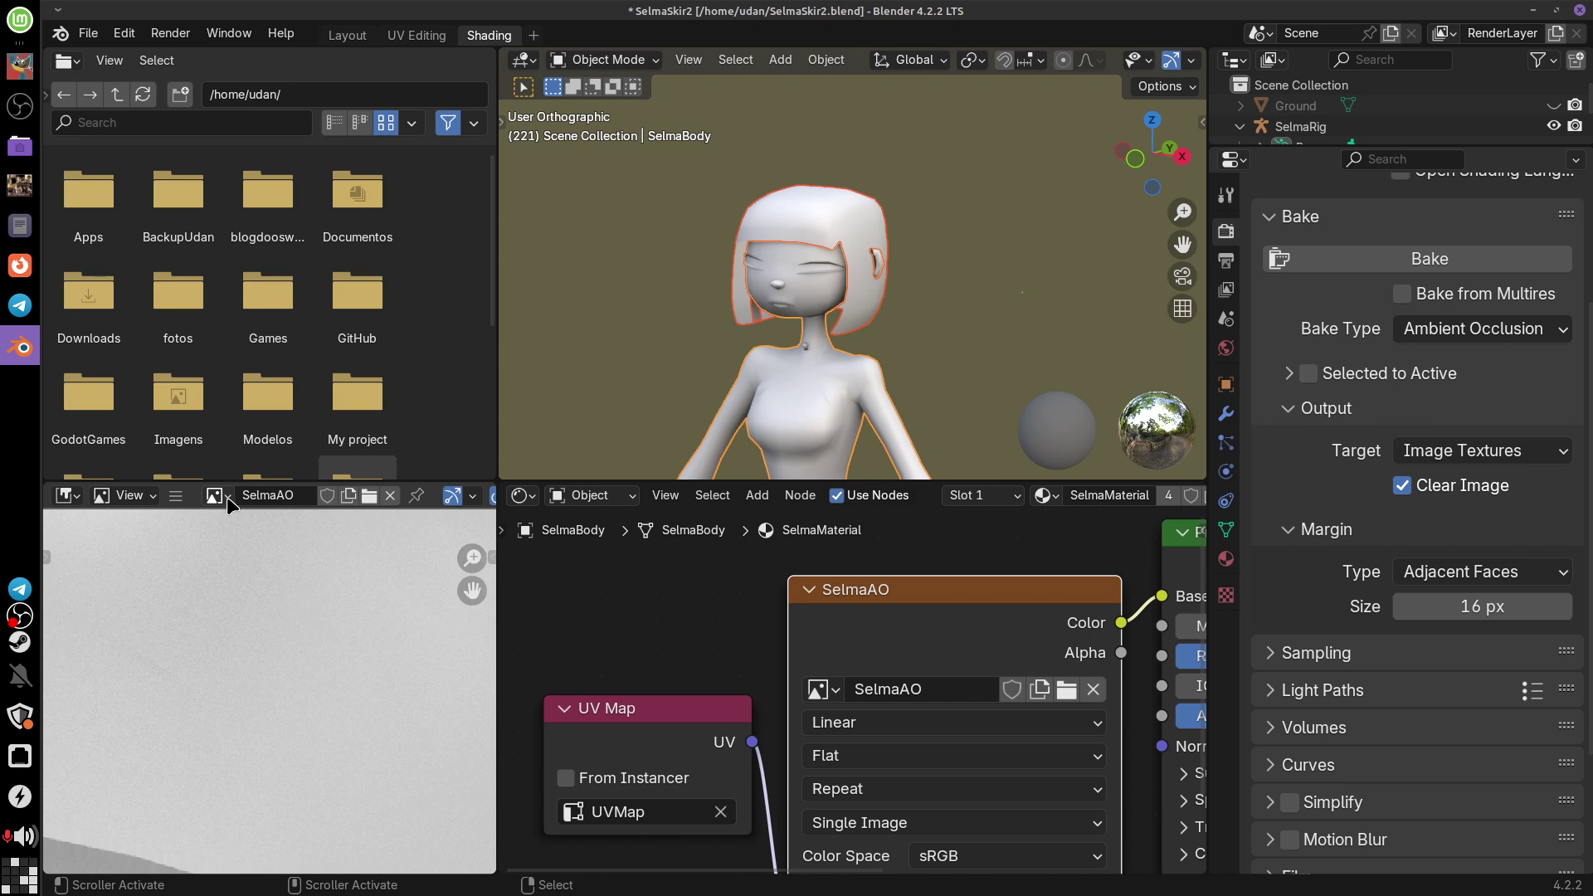
left_click(227, 496)
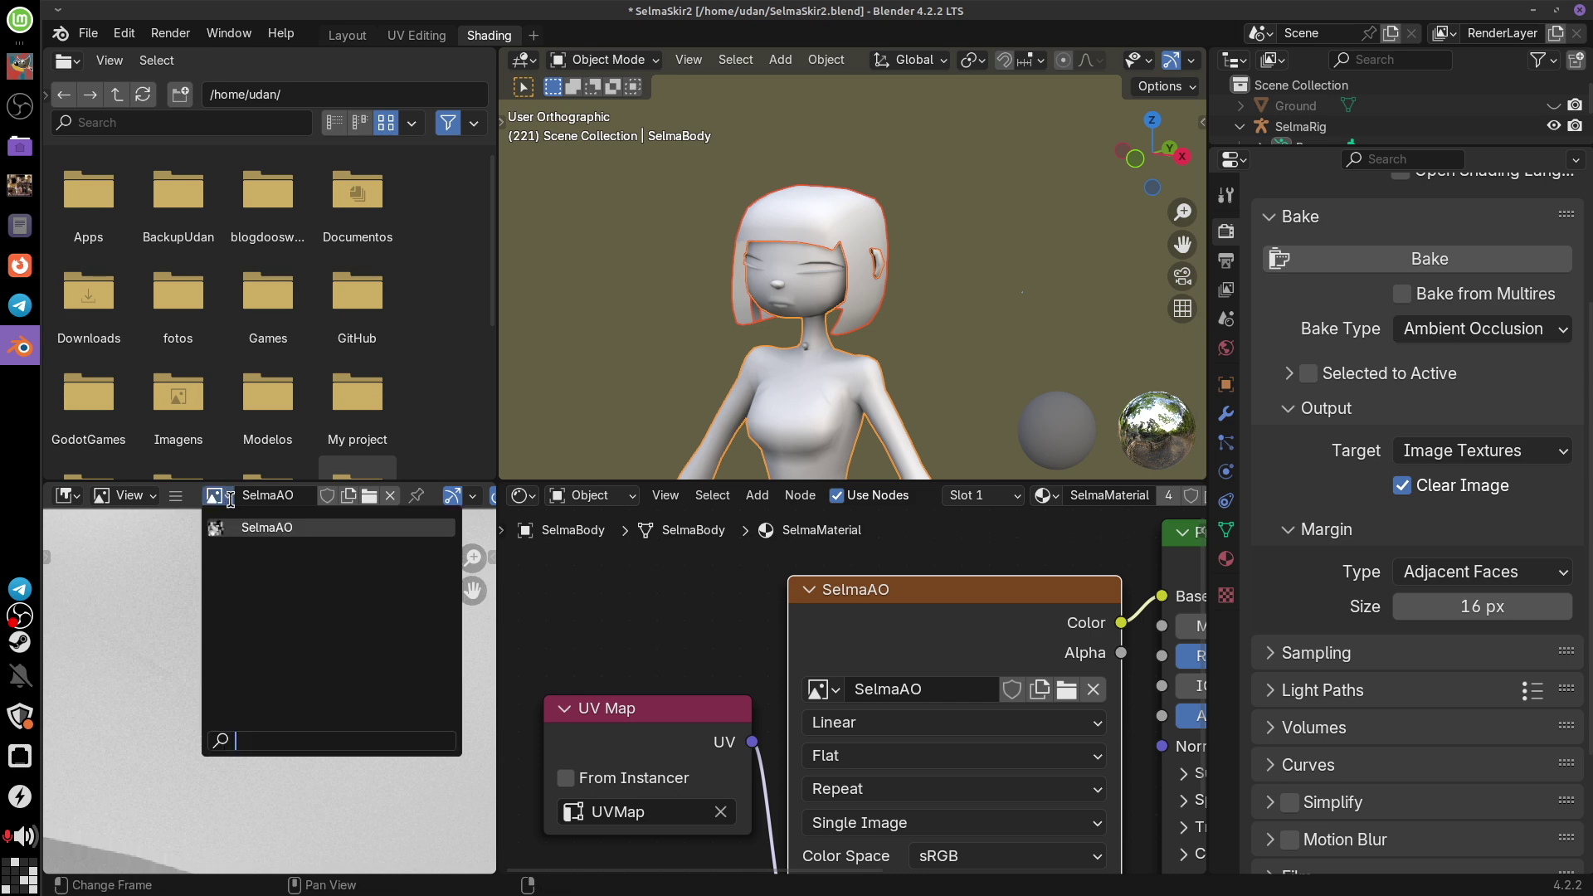
left_click(175, 495)
mouse_move(219, 540)
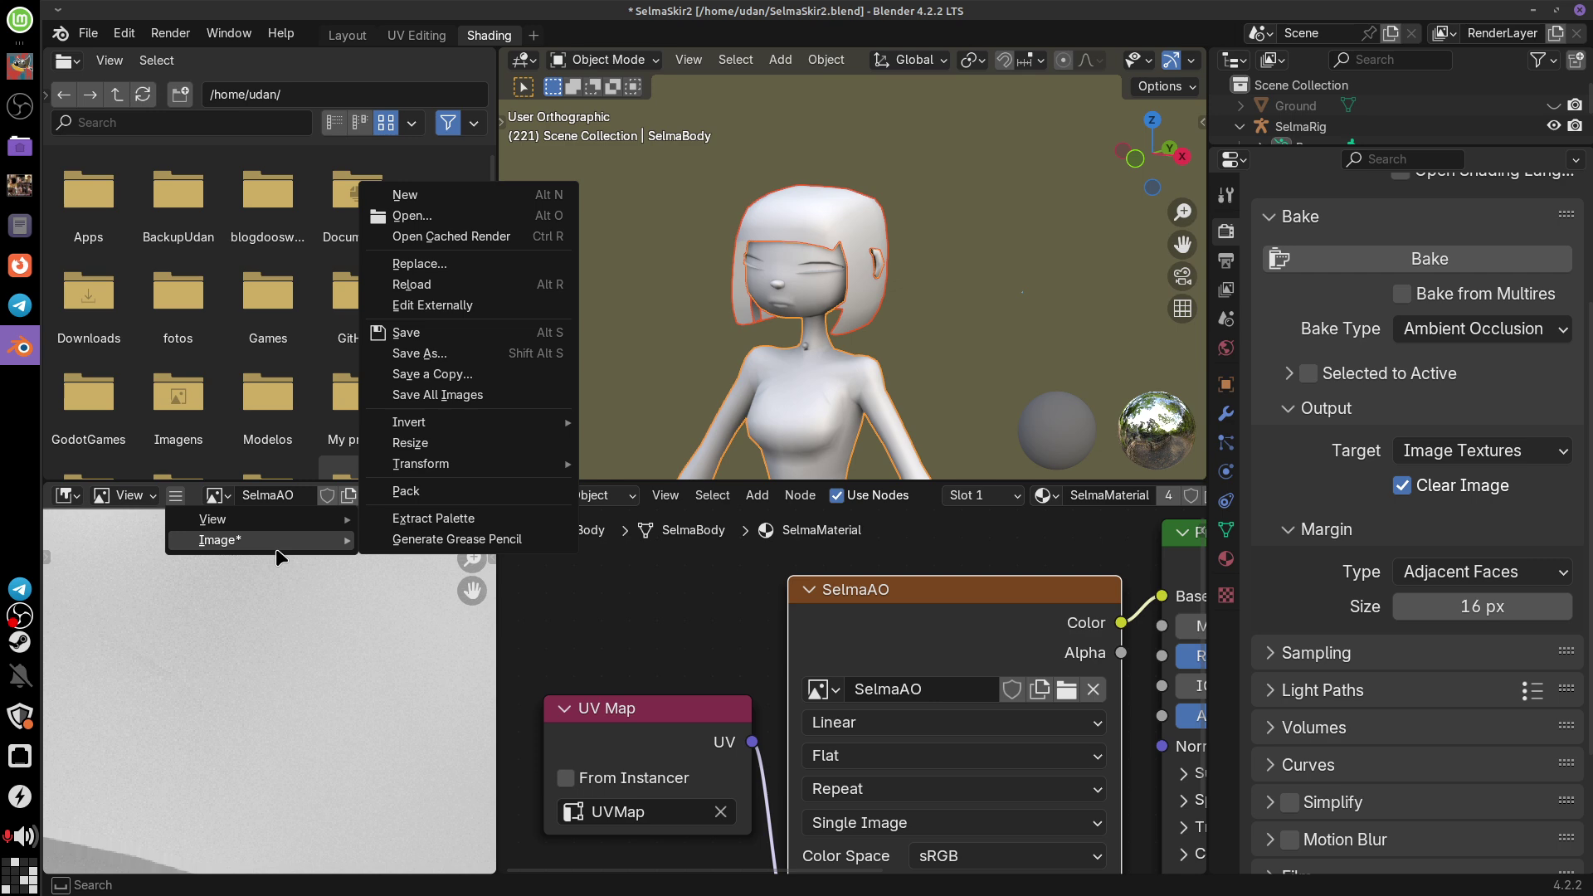
left_click(480, 354)
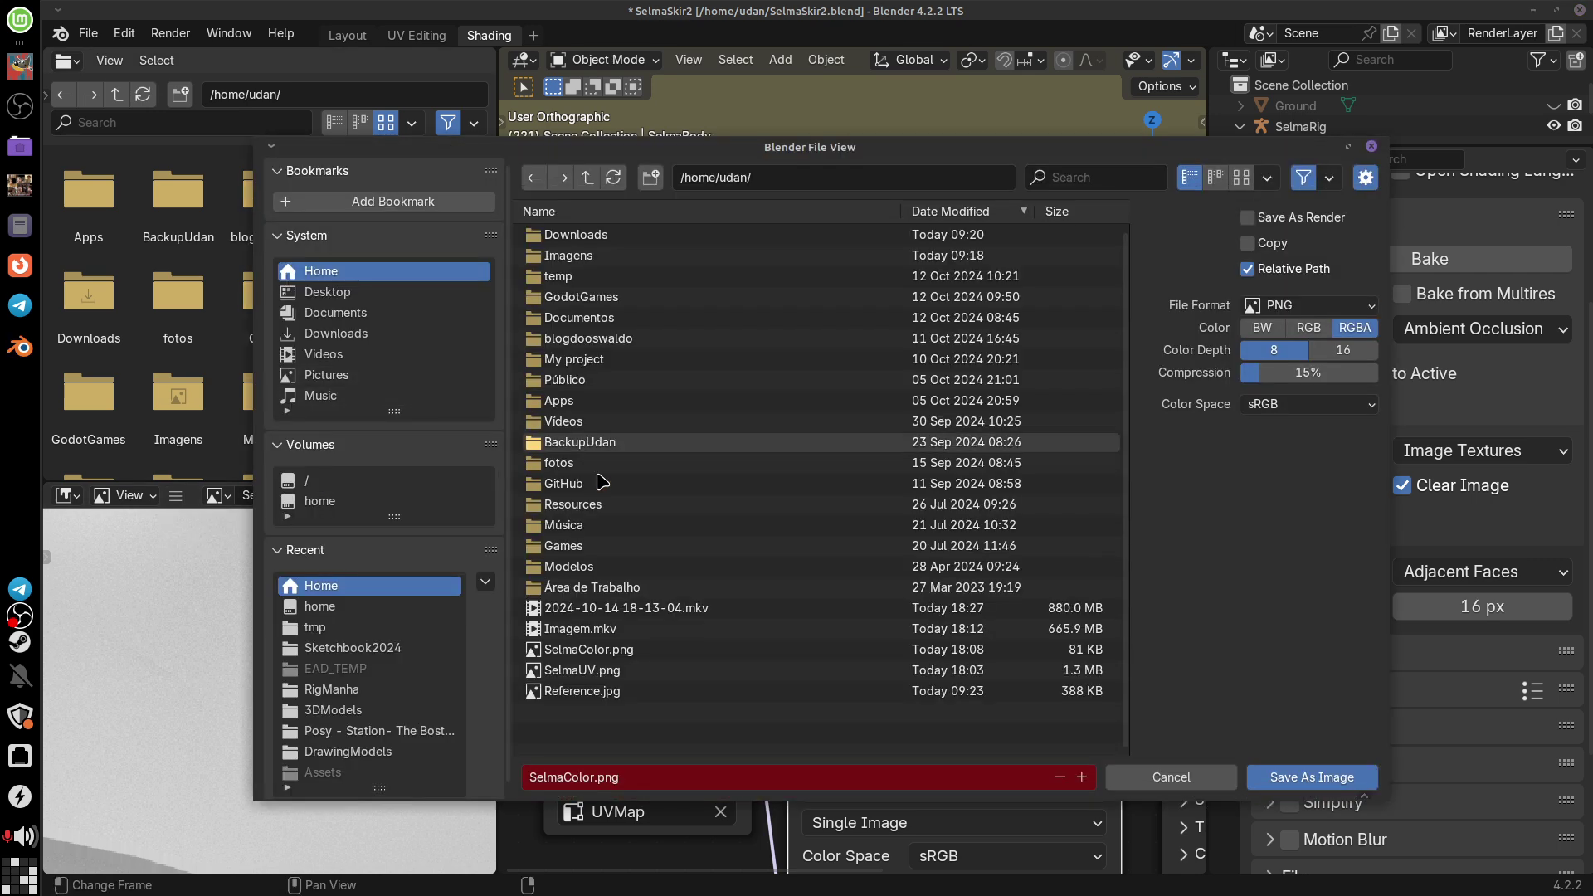
left_click(595, 777)
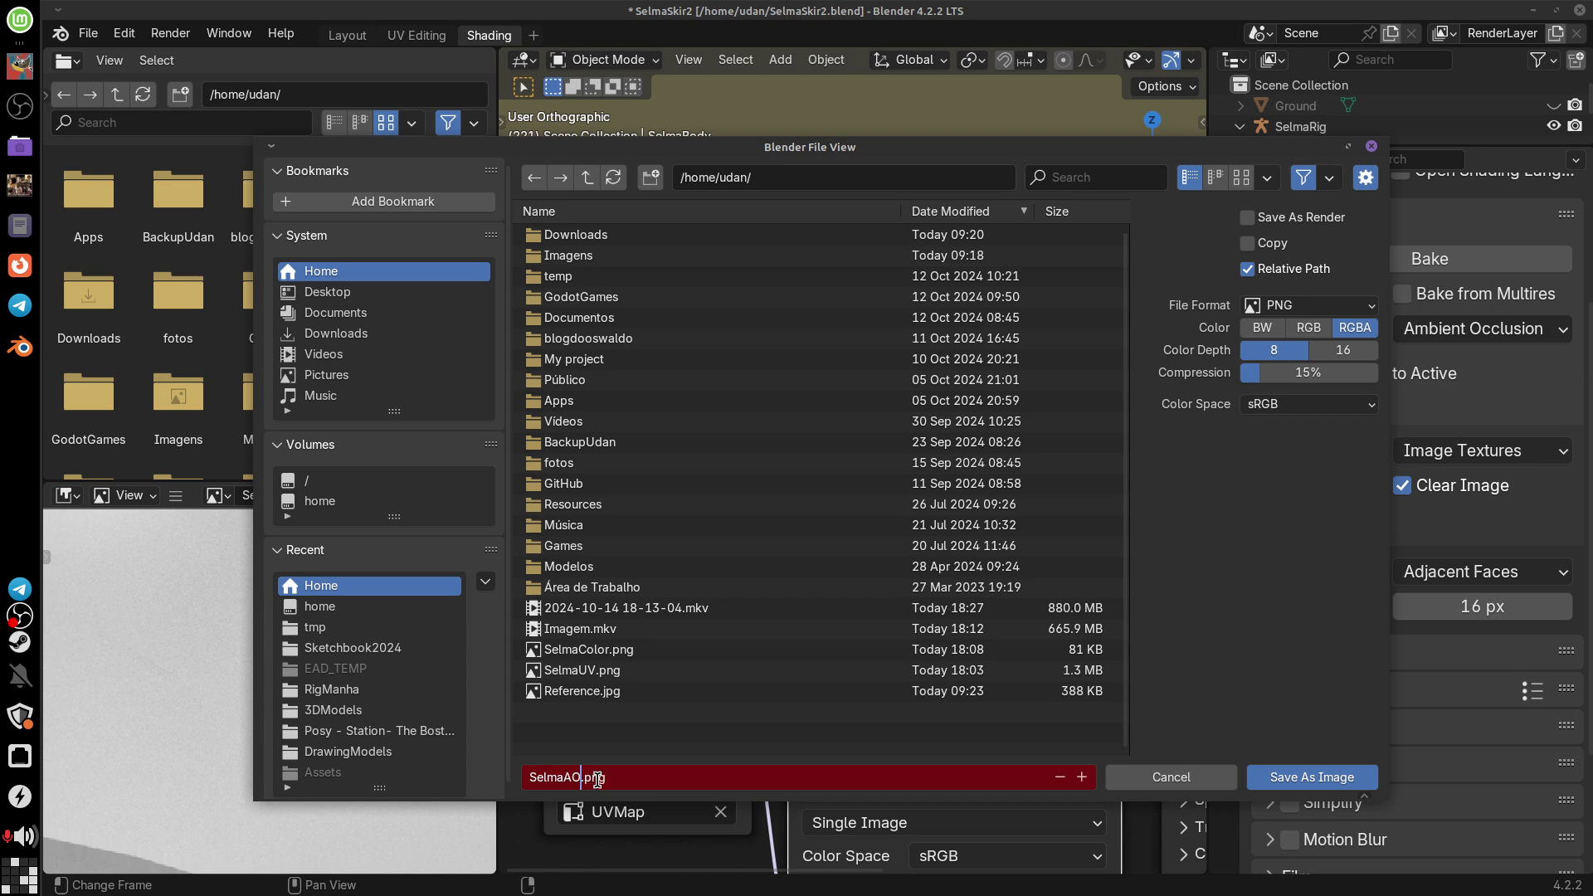
left_click(1312, 777)
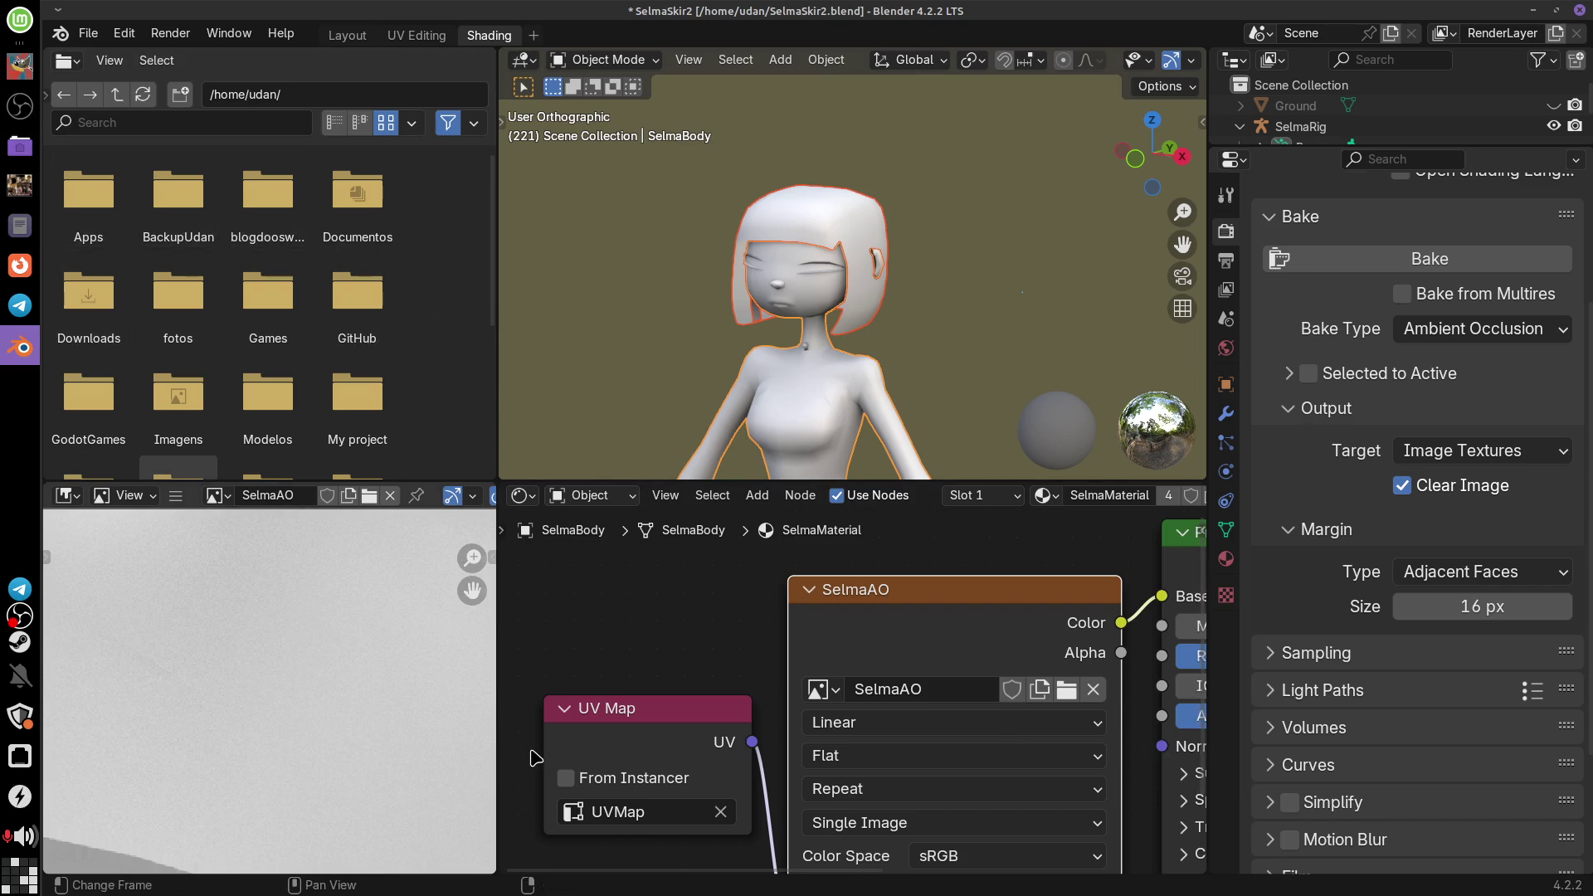
Step: Switch to the SelmaColor.xcf image in GIMP
left_click(19, 67)
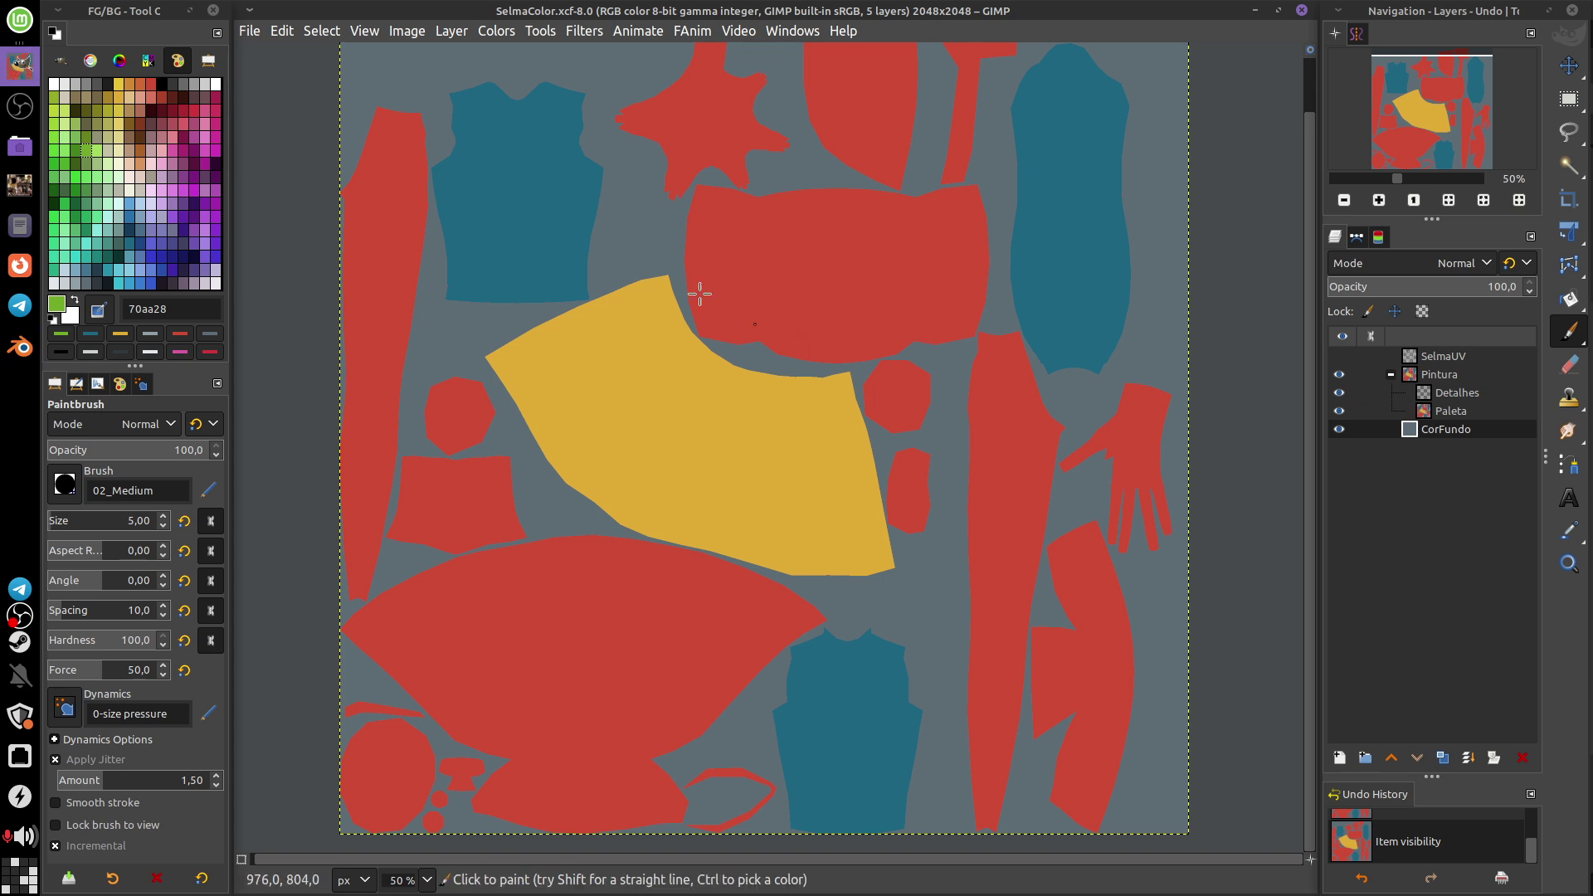
Step: Open SelmaAO.png as a layer and place it inside the Pintura group between Detalhes and Paleta
left_click(249, 30)
mouse_move(401, 183)
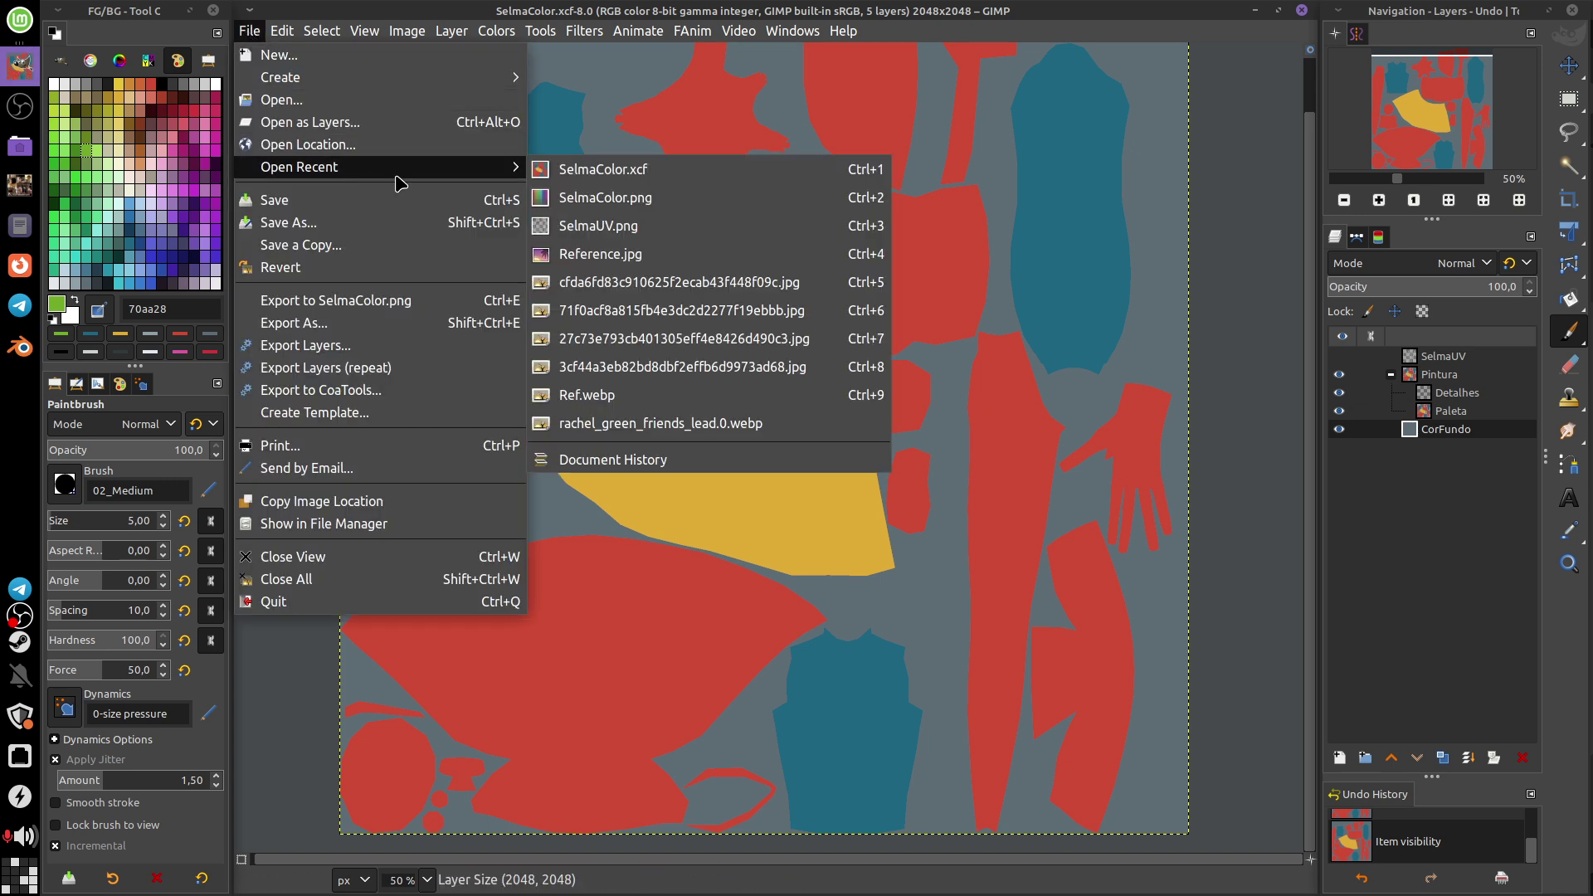
left_click(372, 124)
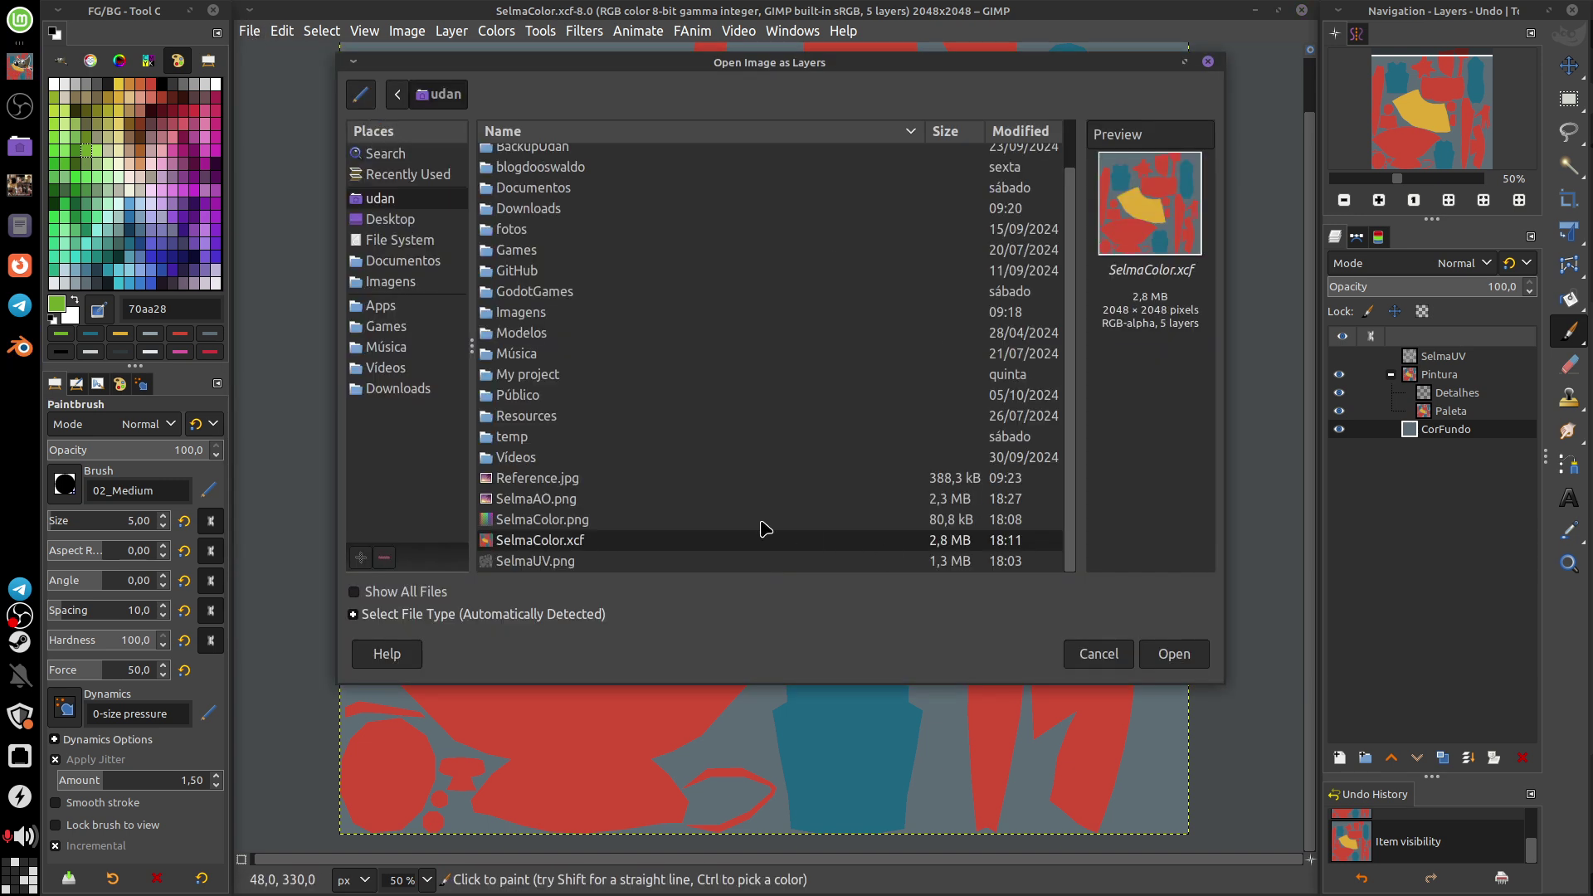
left_click(611, 498)
left_click(1178, 656)
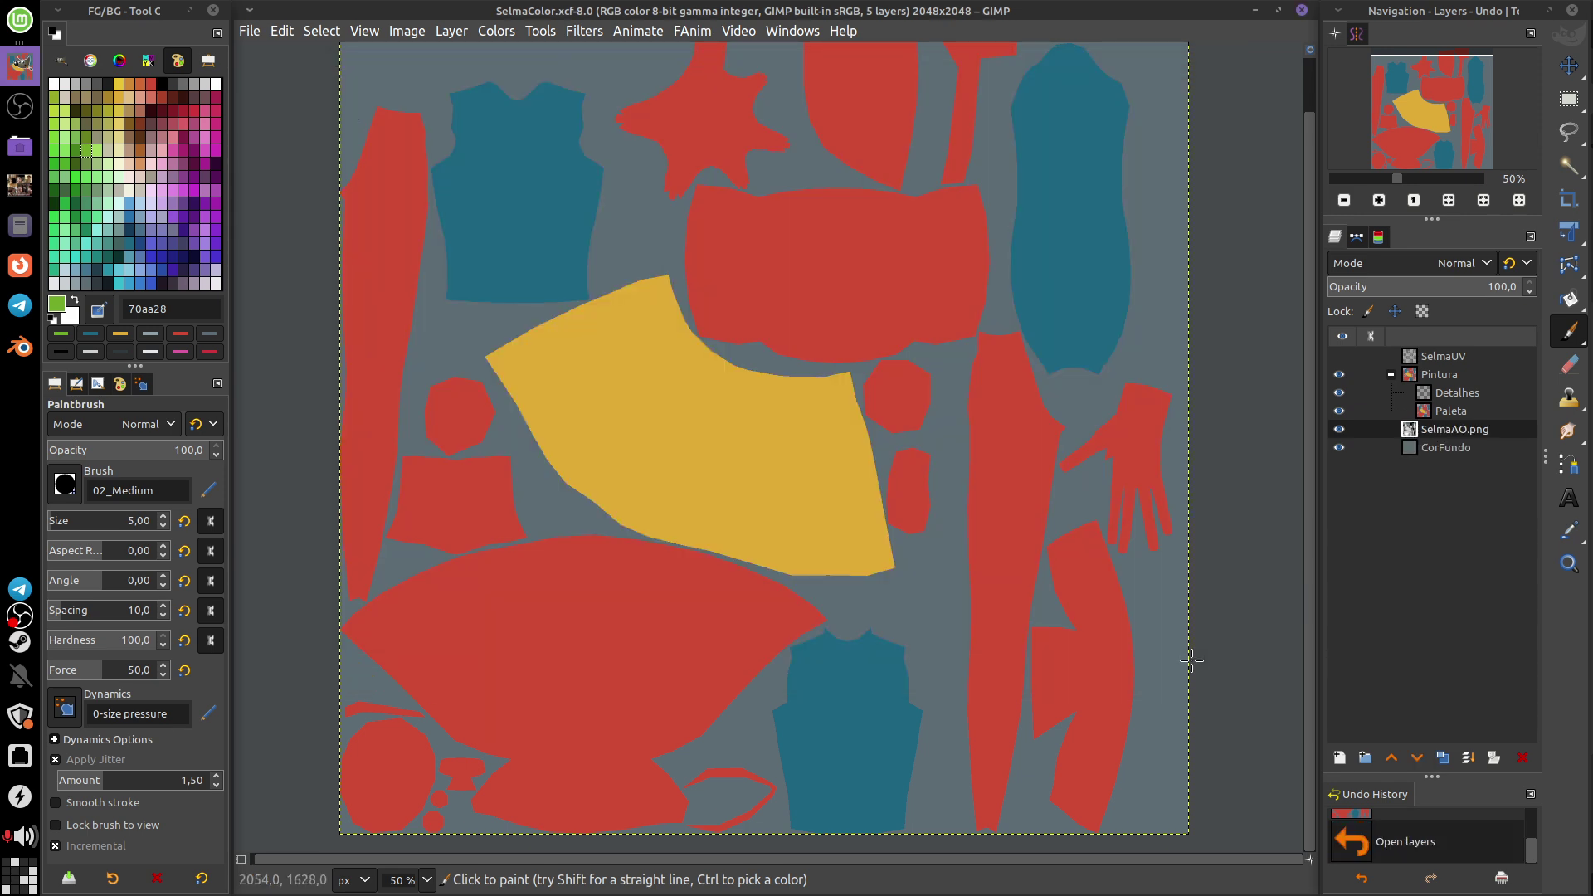
left_click_drag(1422, 428, 1416, 404)
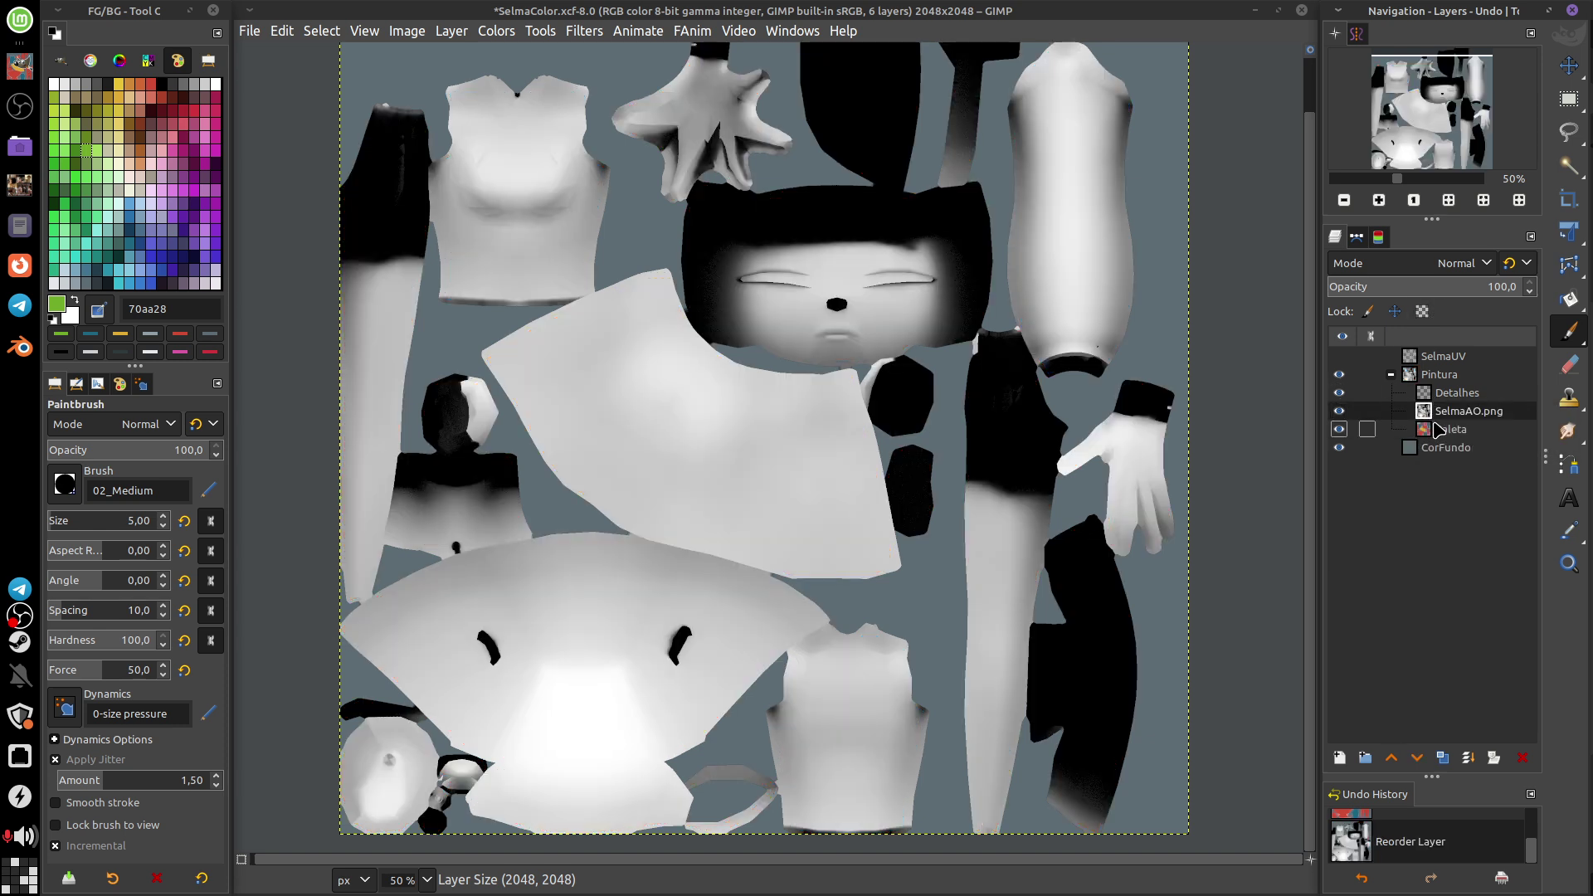
Step: Set the SelmaAO.png layer's blend mode to Multiply and its opacity to 100
left_click(1490, 263)
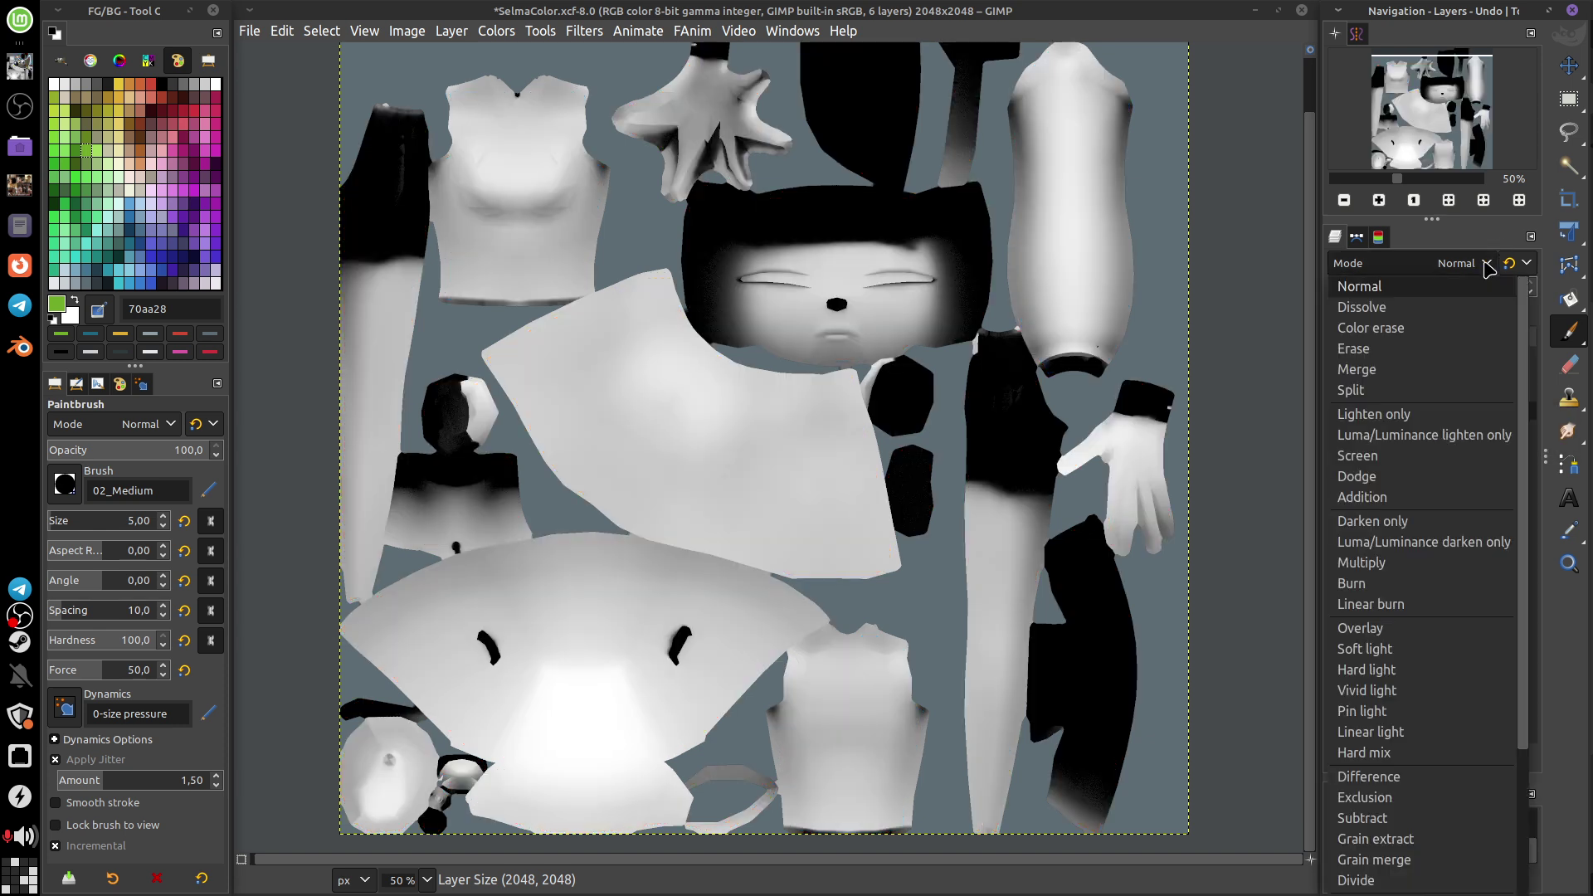
left_click(1448, 571)
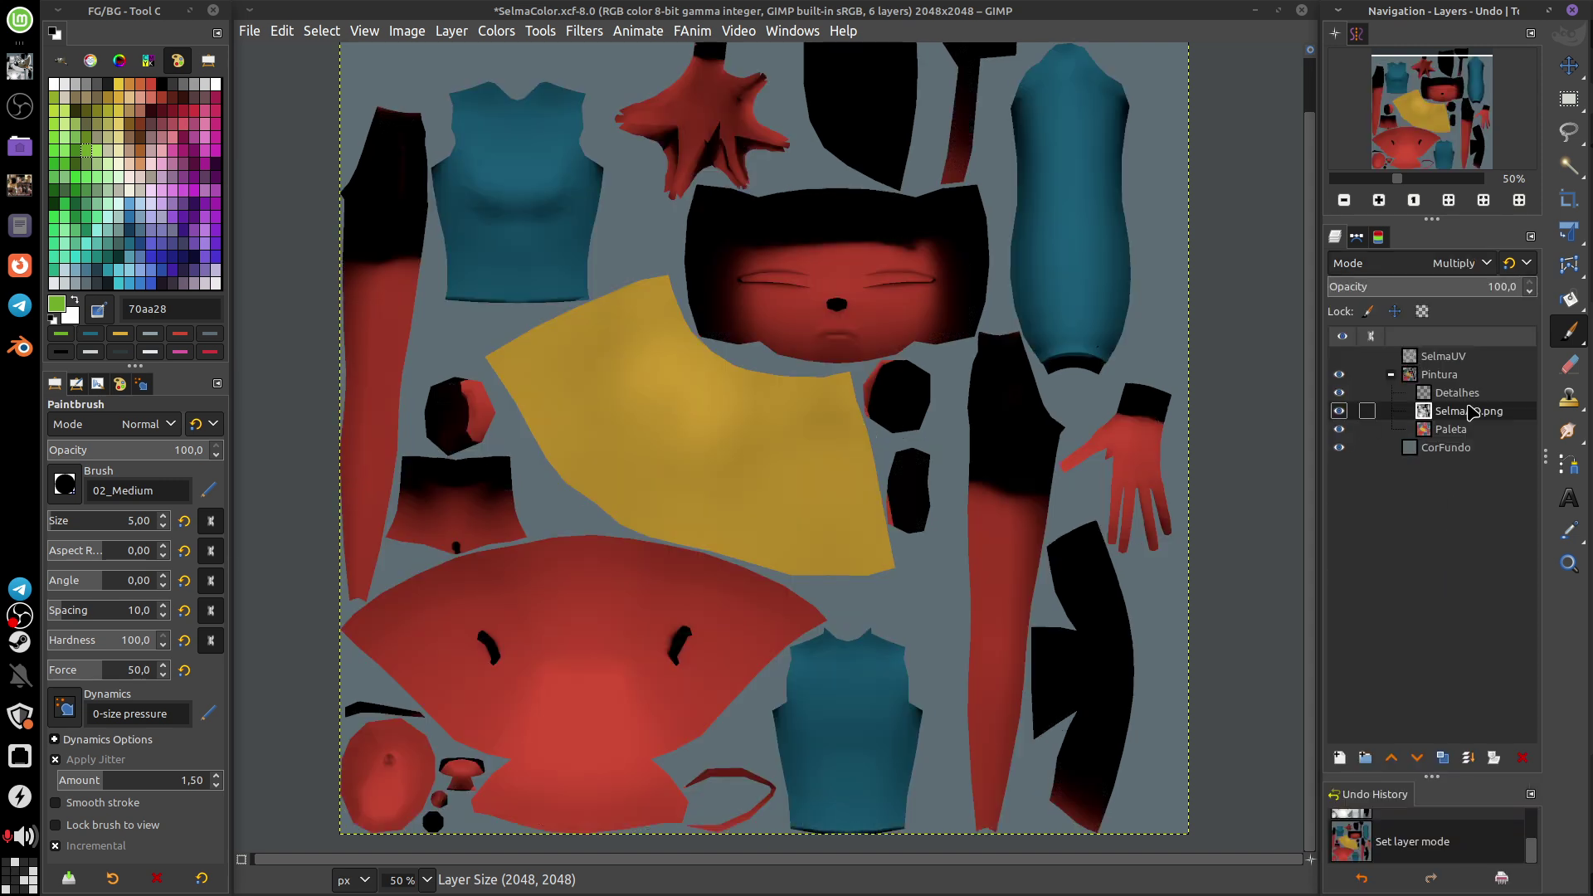
mouse_move(1476, 284)
left_mouse_down()
mouse_move(1461, 286)
mouse_move(1548, 307)
mouse_move(1336, 287)
mouse_move(1567, 301)
left_mouse_up()
Step: Colorize the SelmaAO.png layer with hue 0.2189, saturation 0.6183 and lightness 0.385
left_click(496, 31)
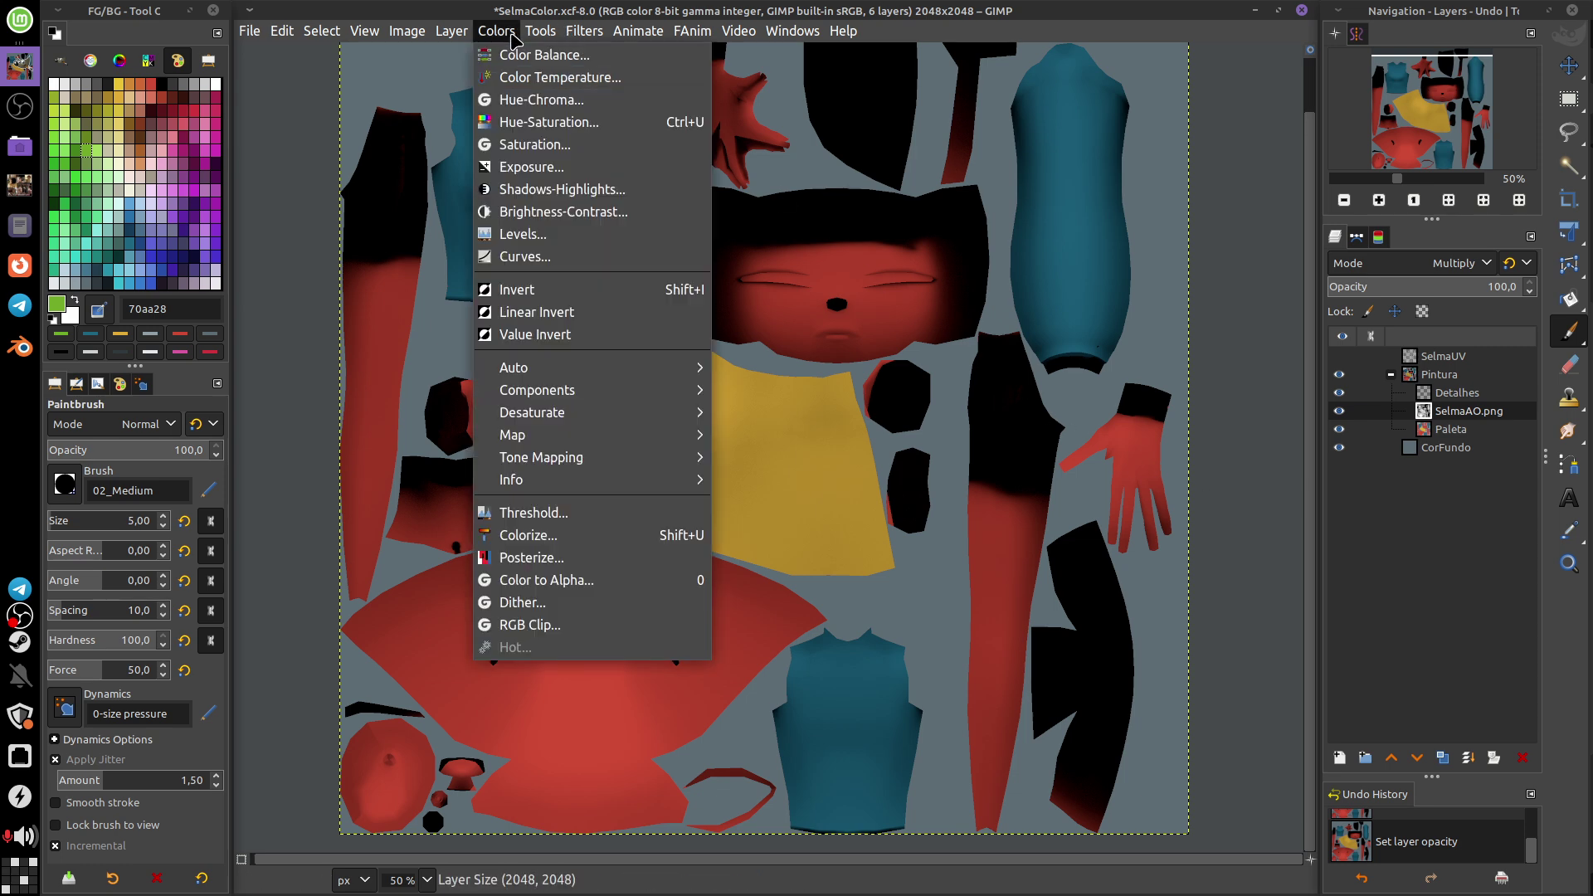
mouse_move(647, 435)
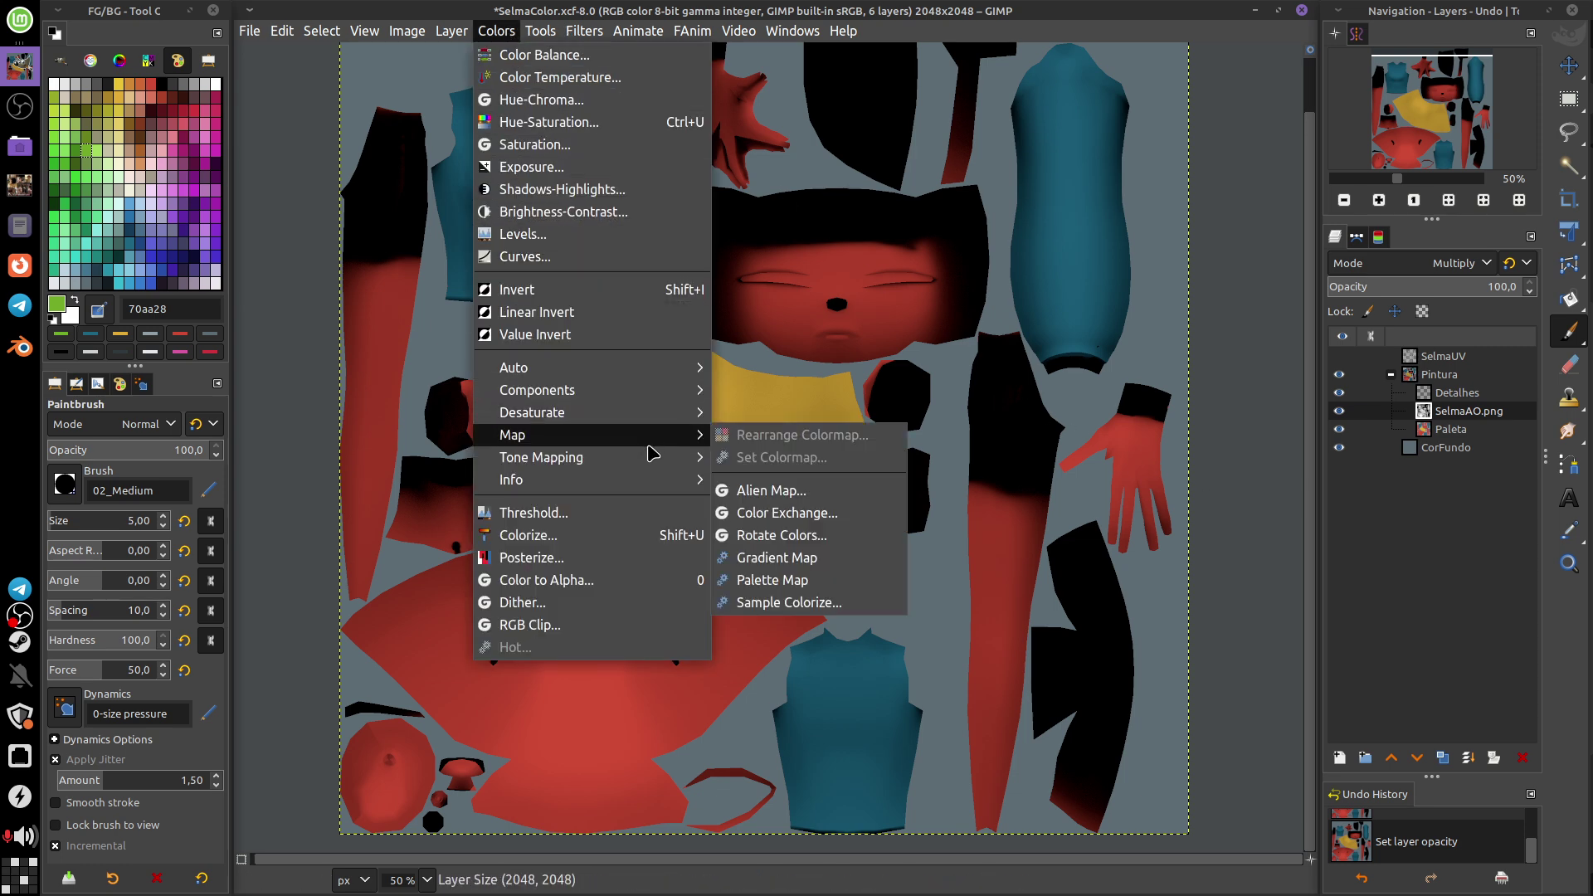
left_click(632, 537)
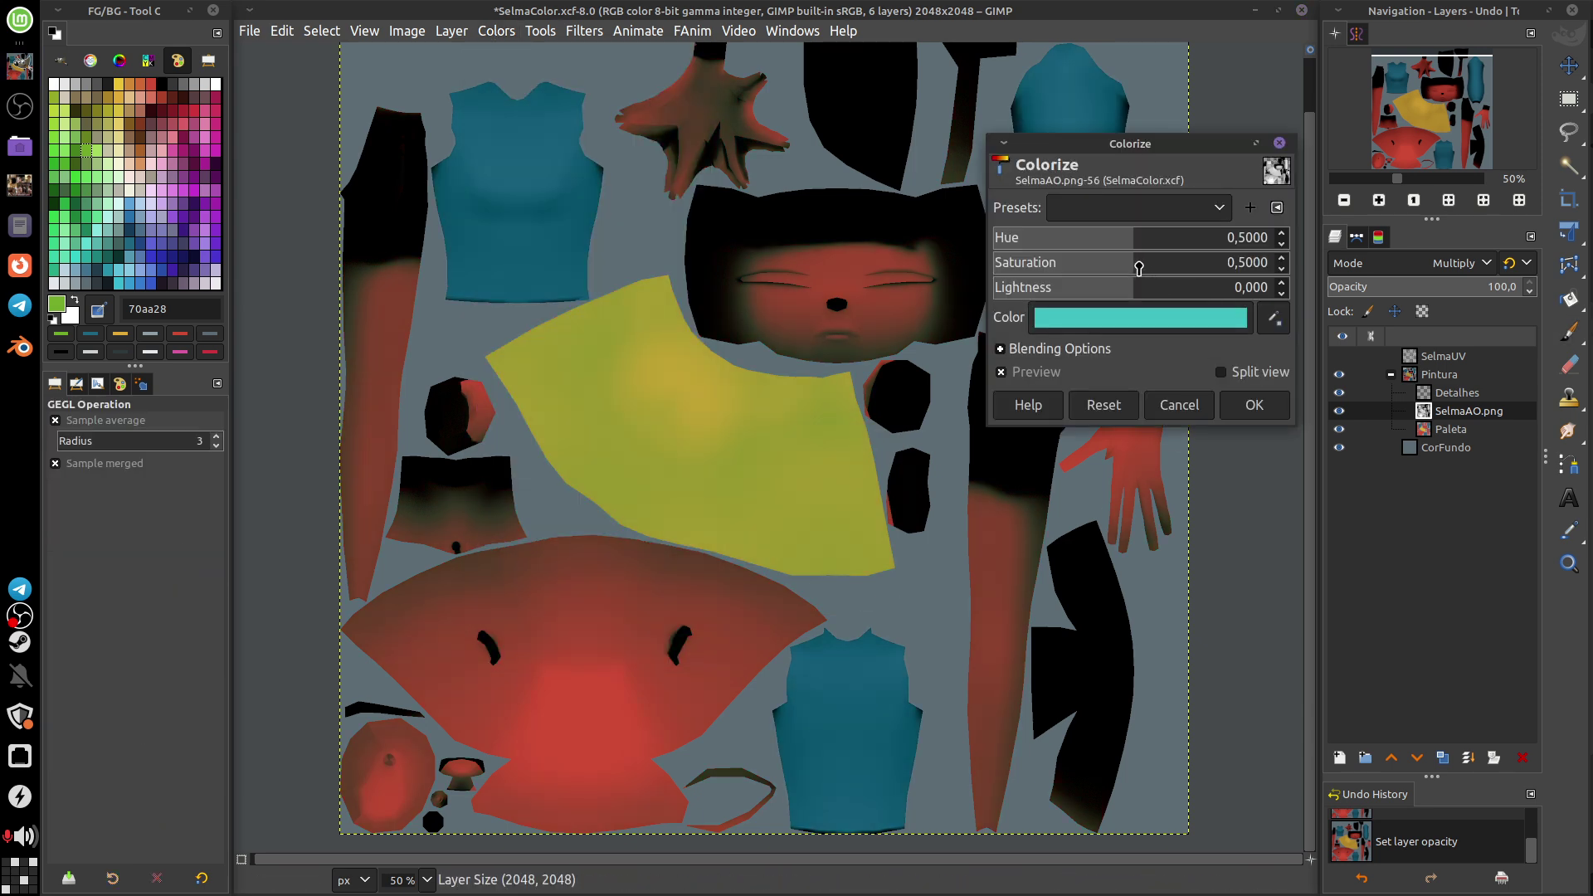
left_click_drag(1139, 266, 1188, 290)
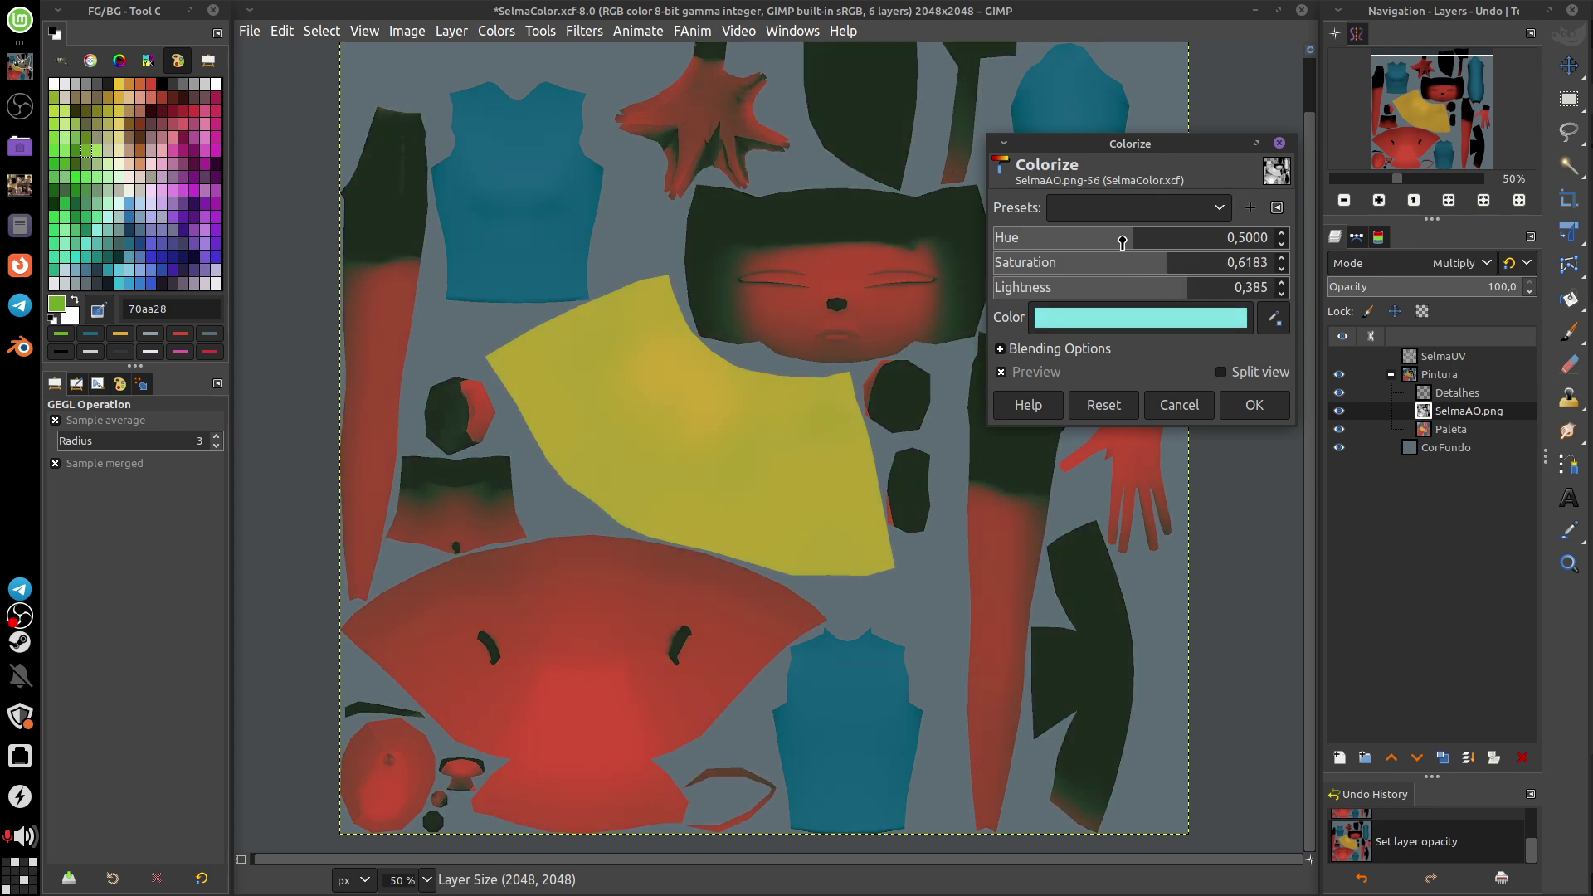
left_click_drag(1122, 242, 1044, 255)
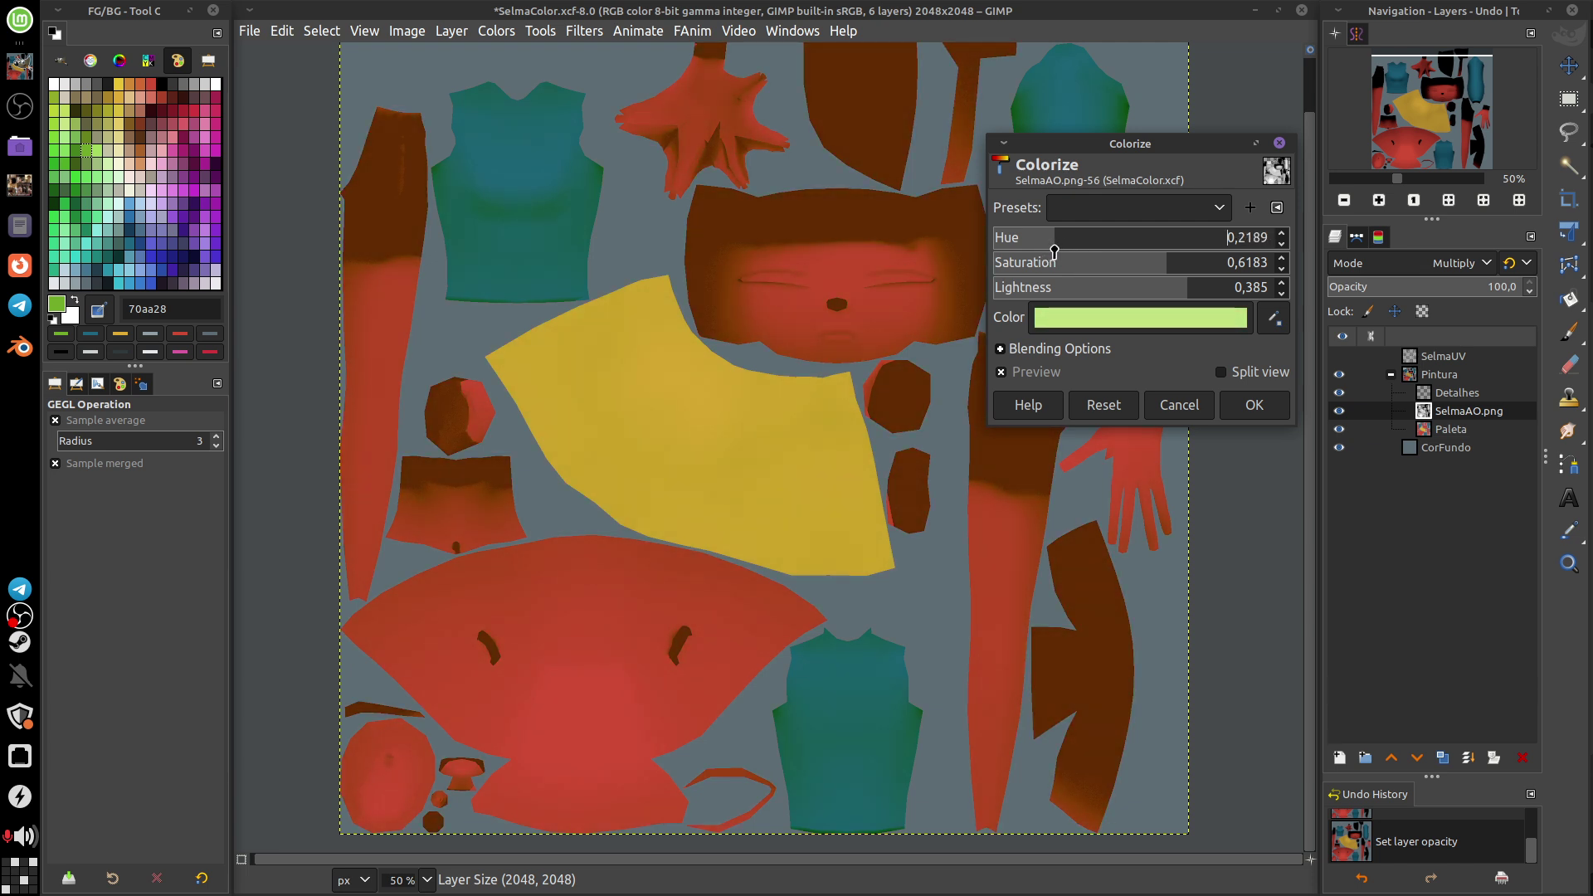
left_click(1255, 405)
Step: Colorize the SelmaAO.png layer again with hue 0.7012, saturation 0.5710 and lightness 0.302
key("shift+ctrl+f")
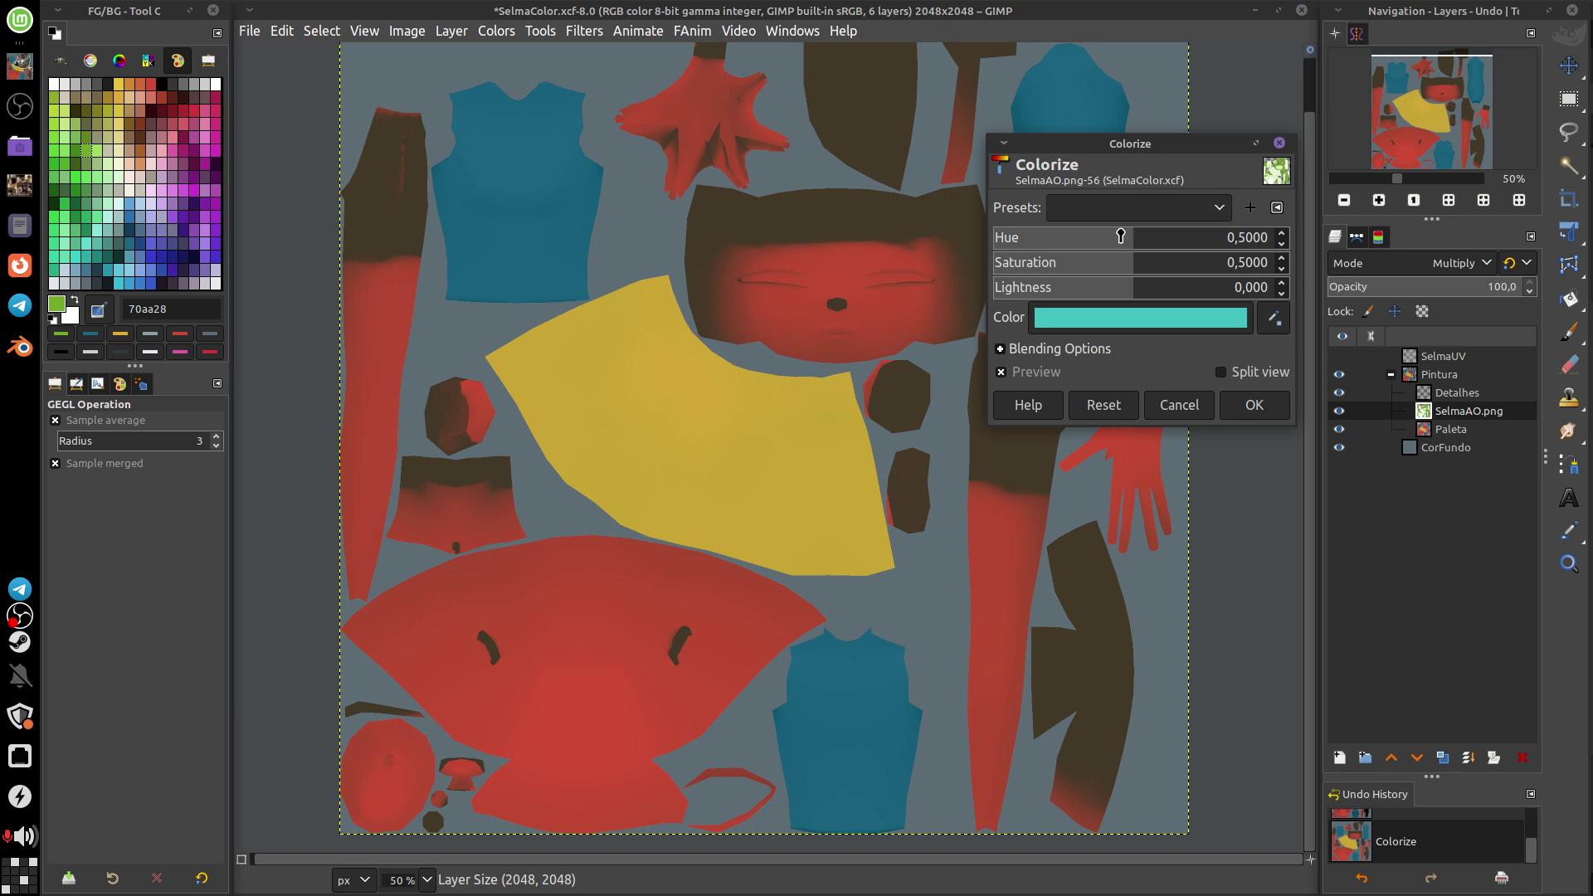
left_click_drag(1120, 237, 1179, 295)
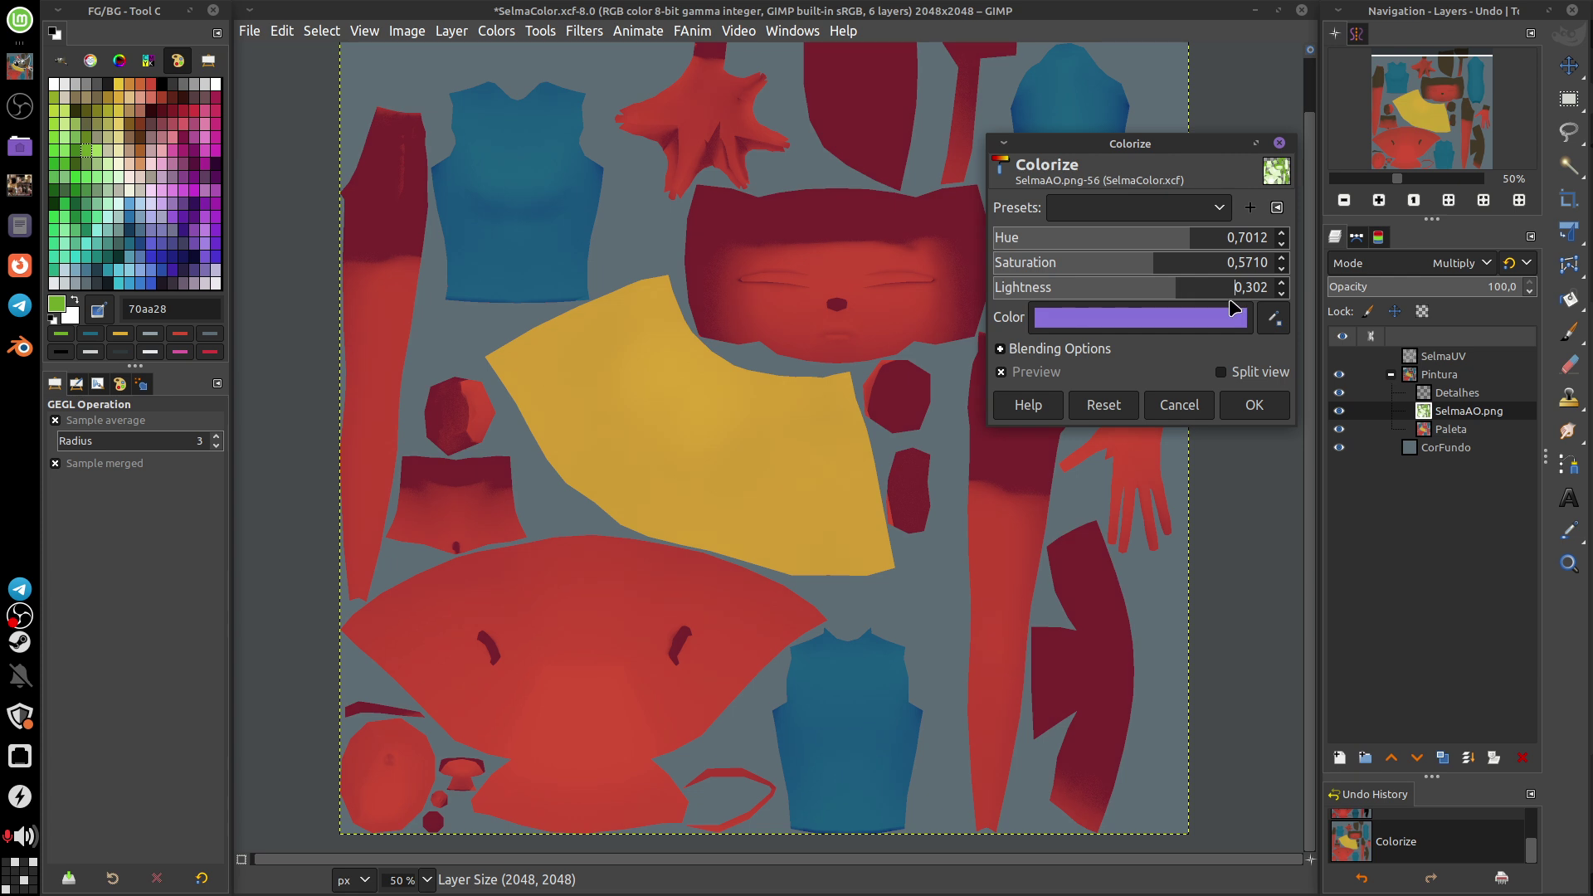
left_click(1285, 399)
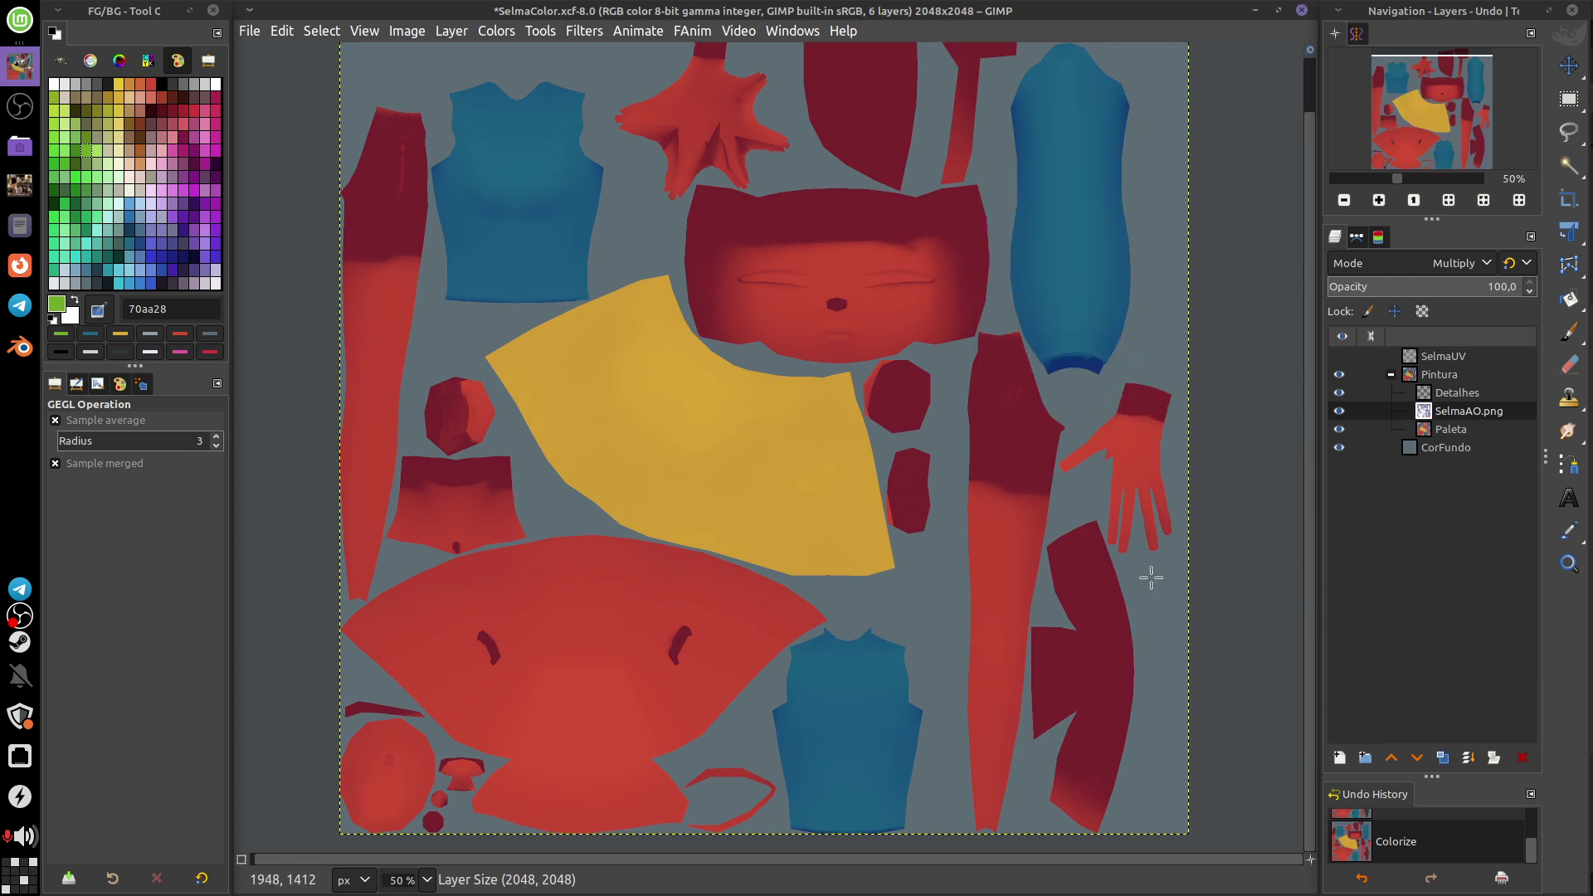
Step: Switch to Blender and rename the SelmaAO image in the texture node as SelmaColor
middle_click_drag(1151, 578, 1053, 580)
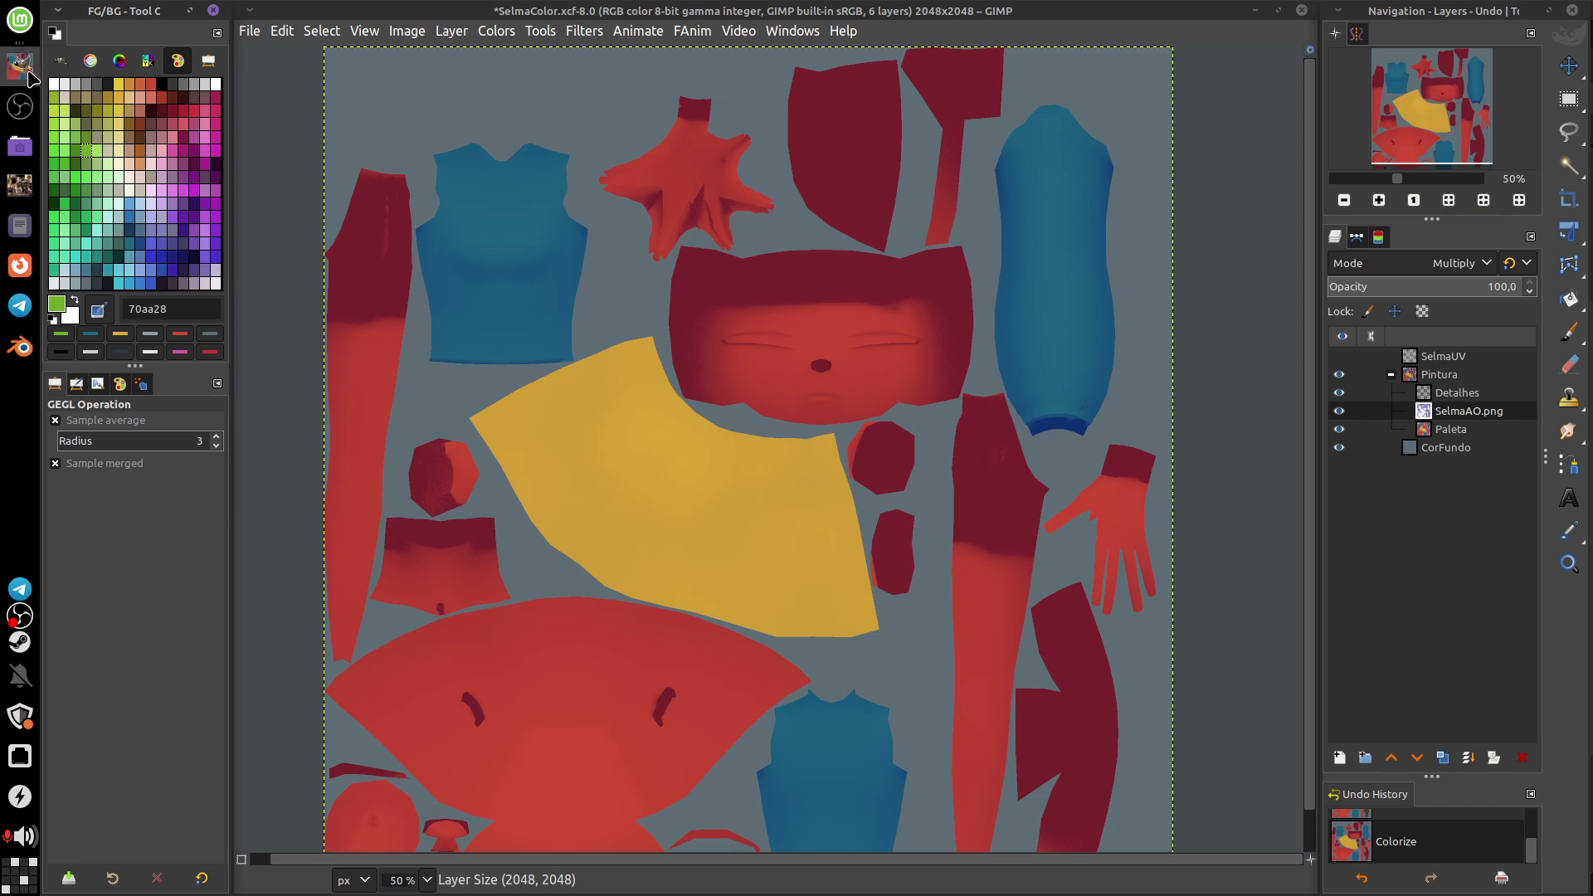
left_click(20, 347)
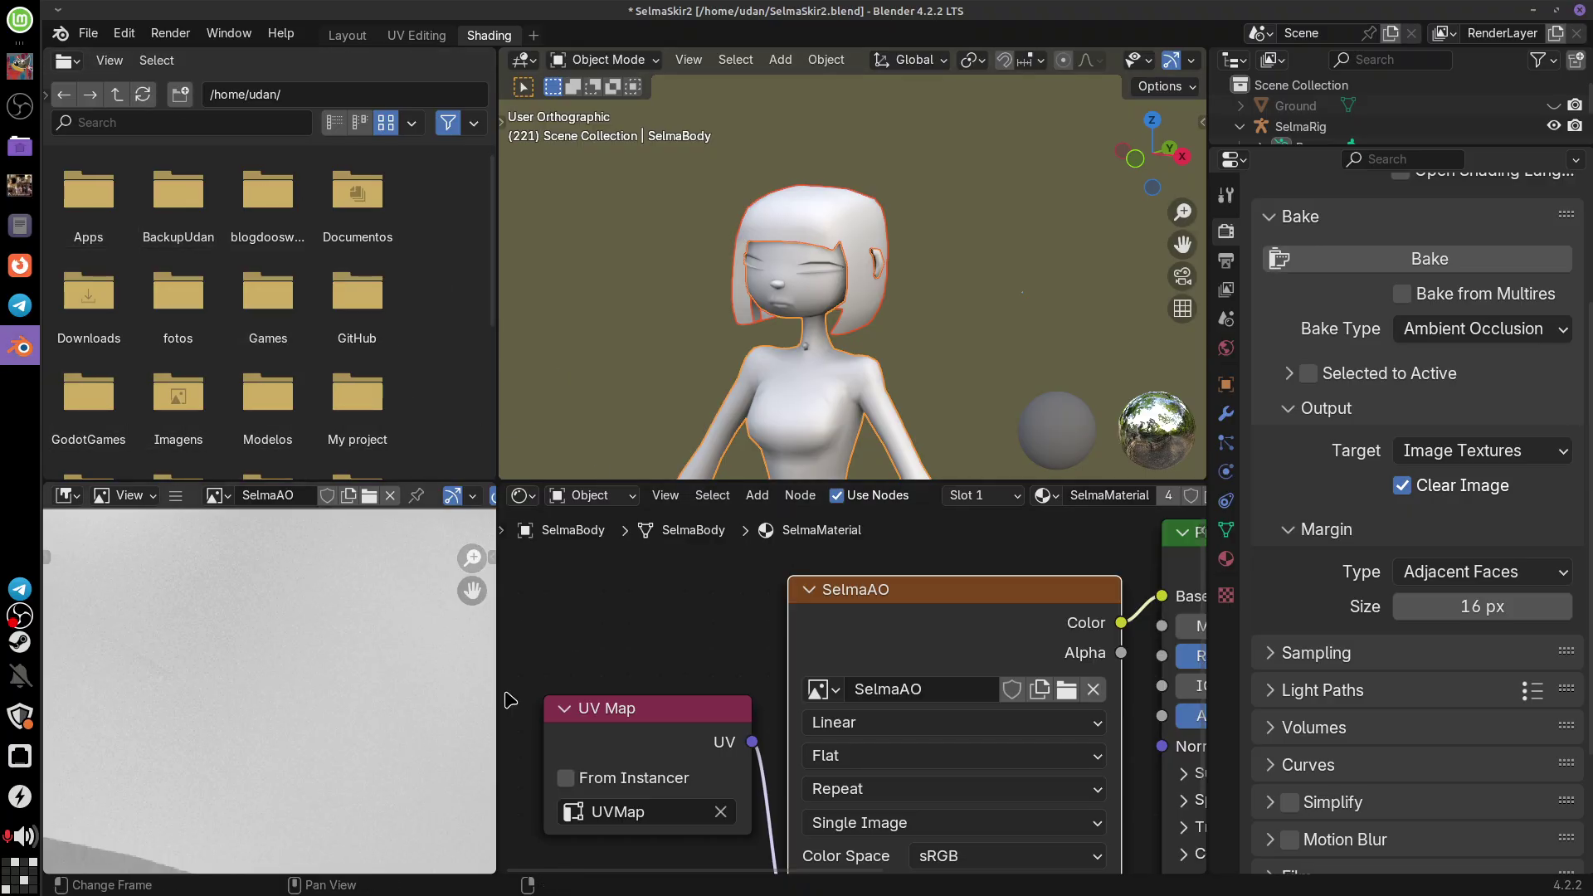
scroll(813, 694, "right", 3)
middle_click_drag(840, 730, 885, 658)
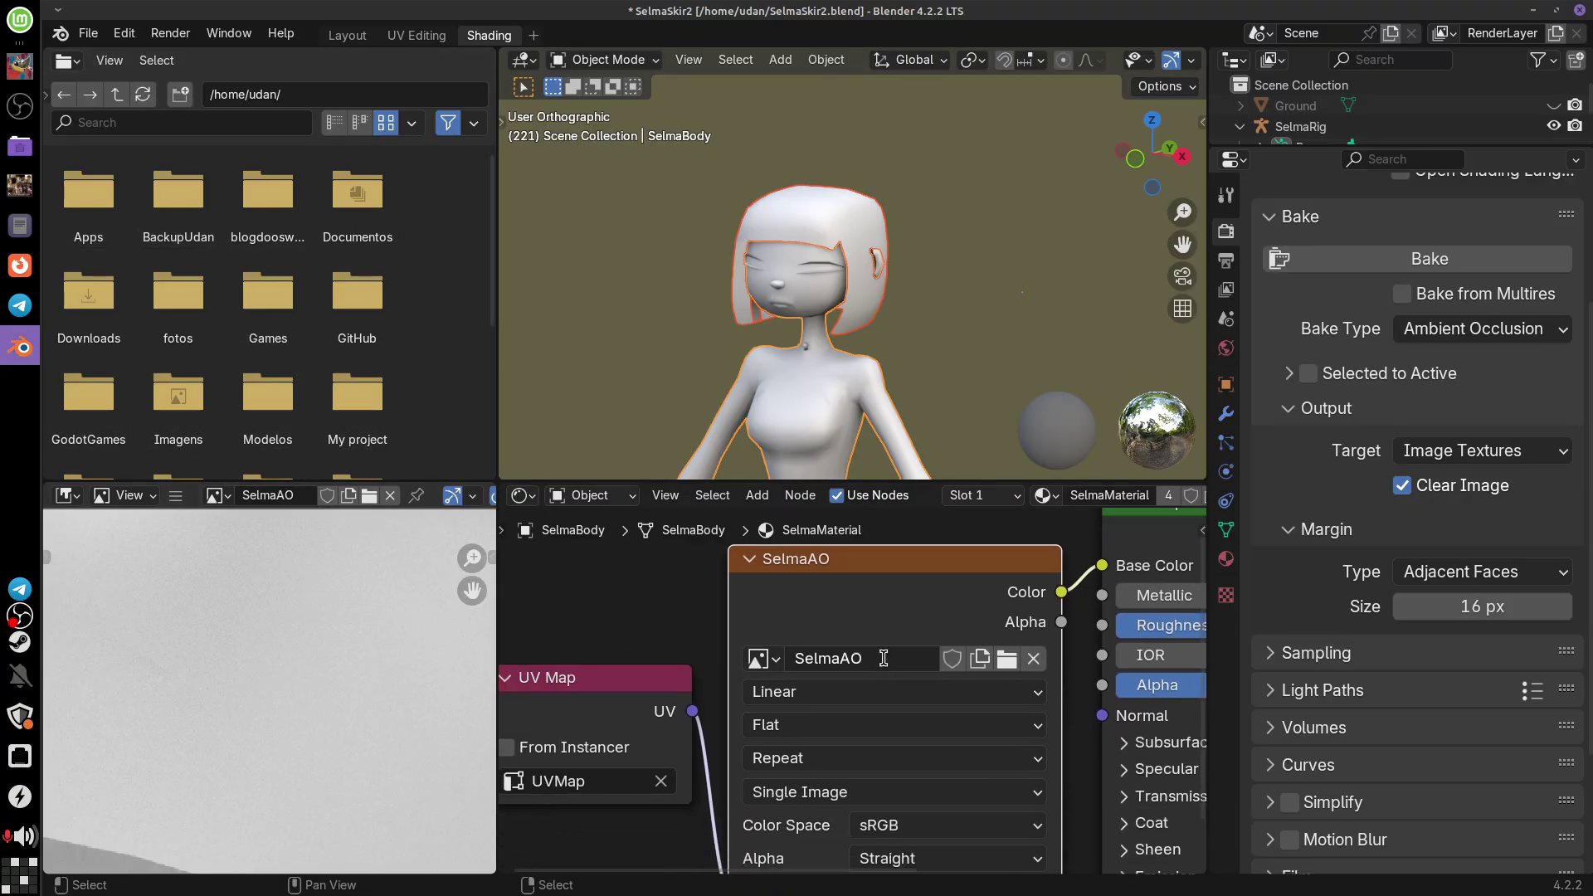
left_click(886, 651)
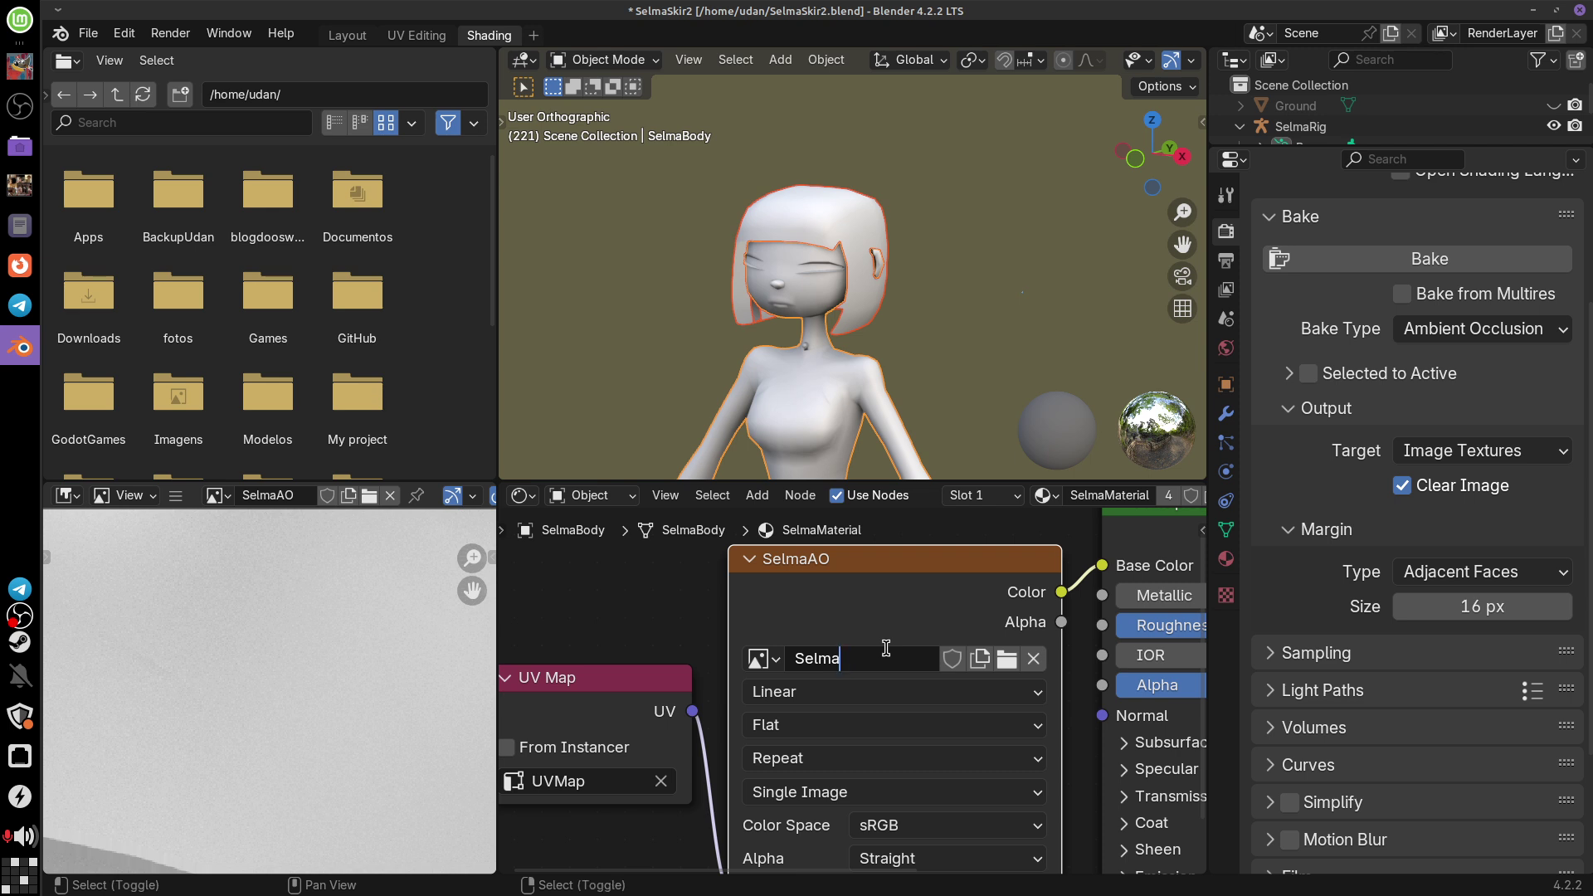
type("Color")
key("Return")
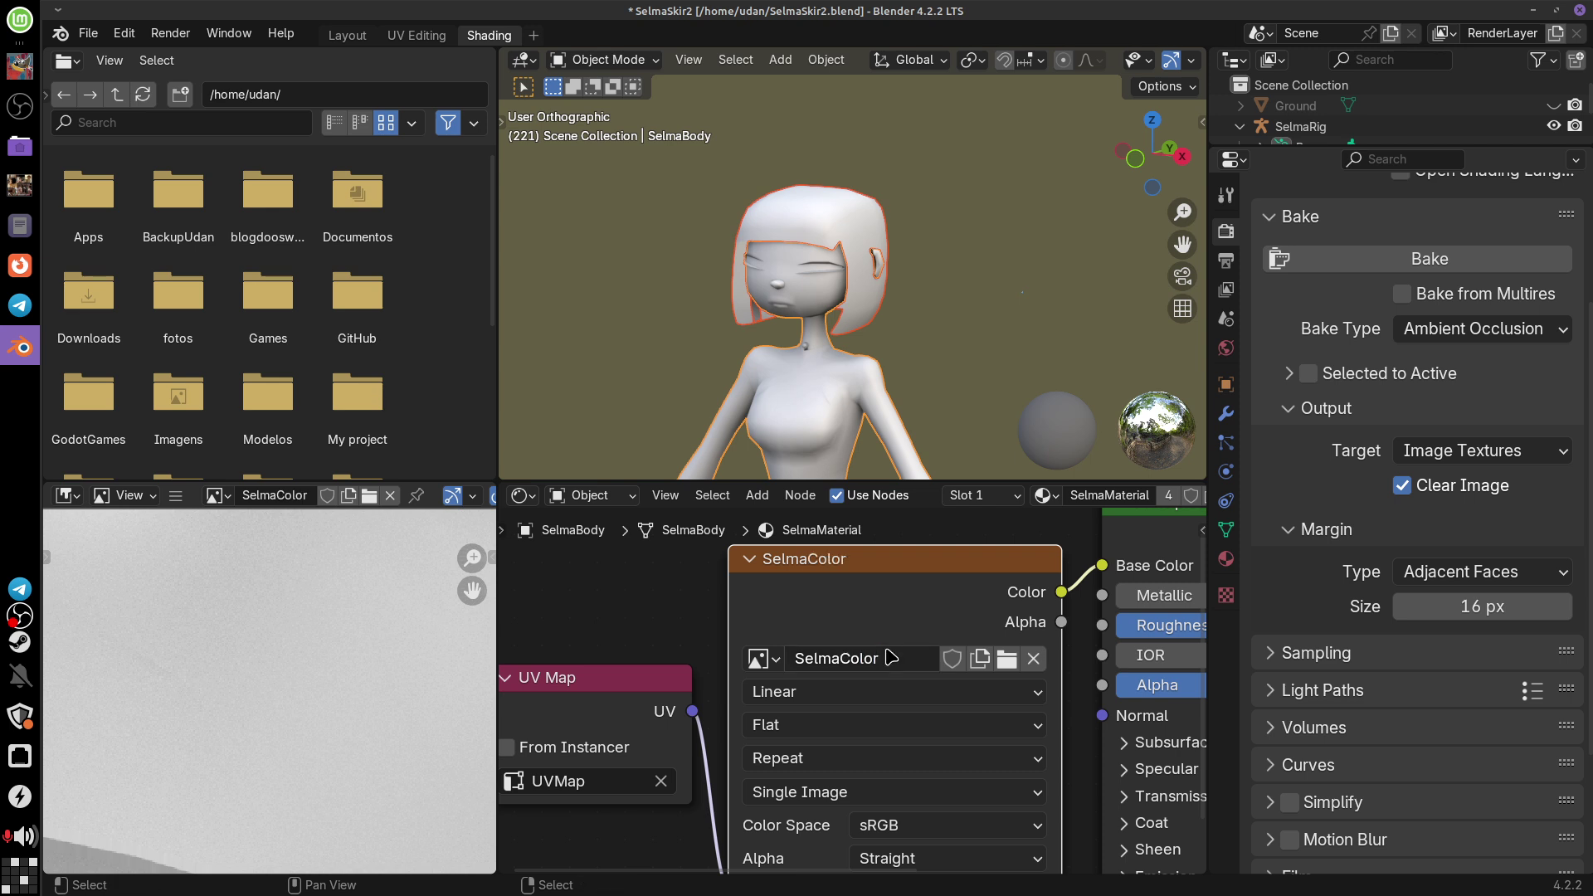
Step: Switch to GIMP and export the combined texture over the existing SelmaColor.png
left_click(20, 66)
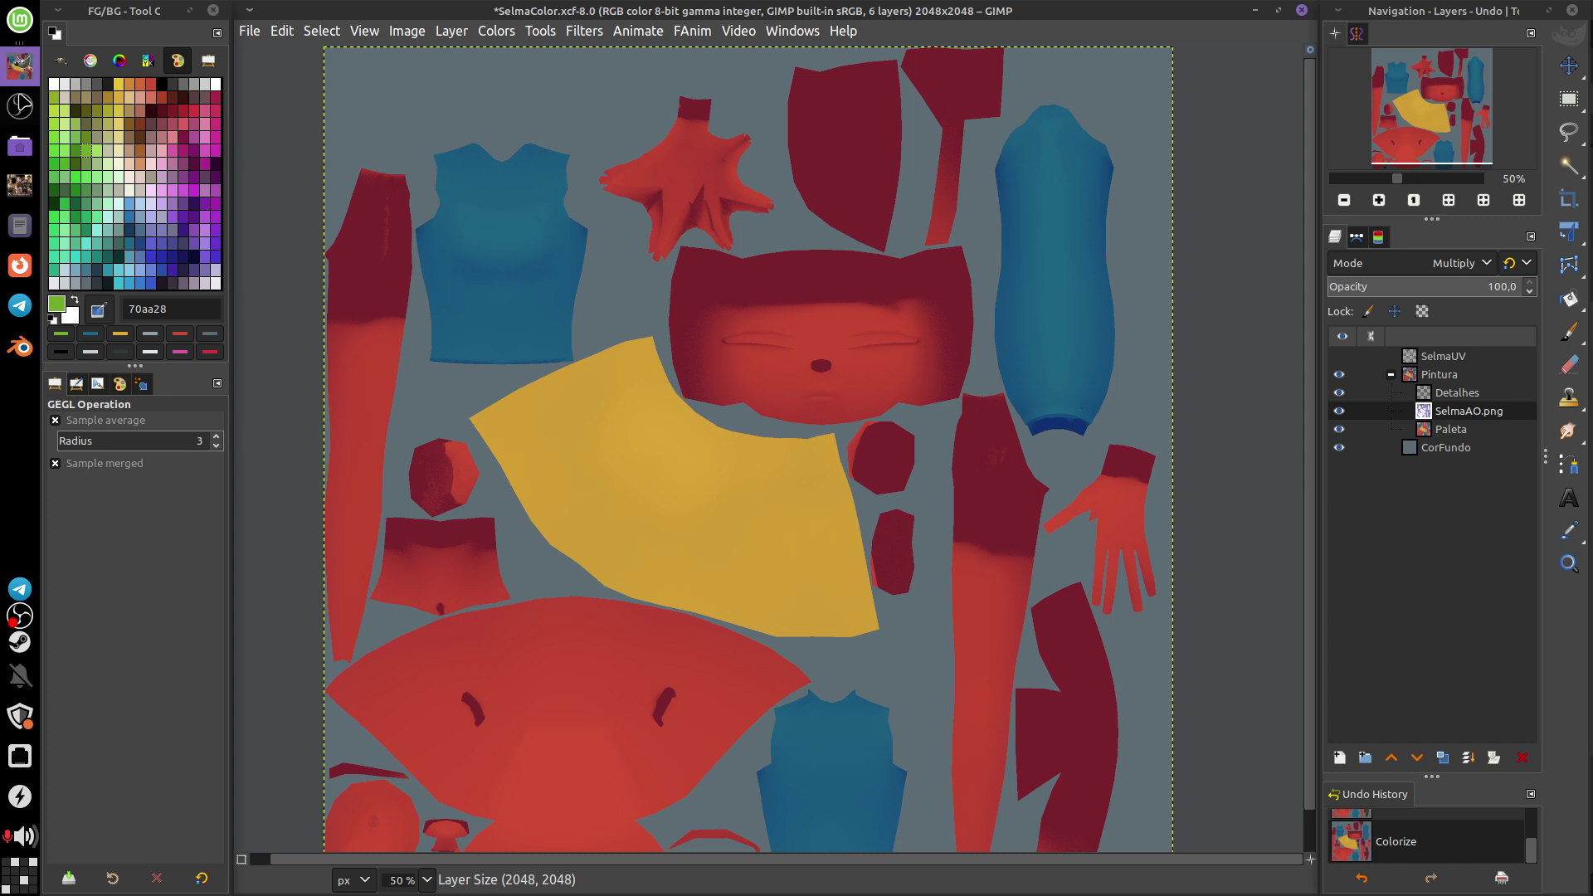
left_click(249, 31)
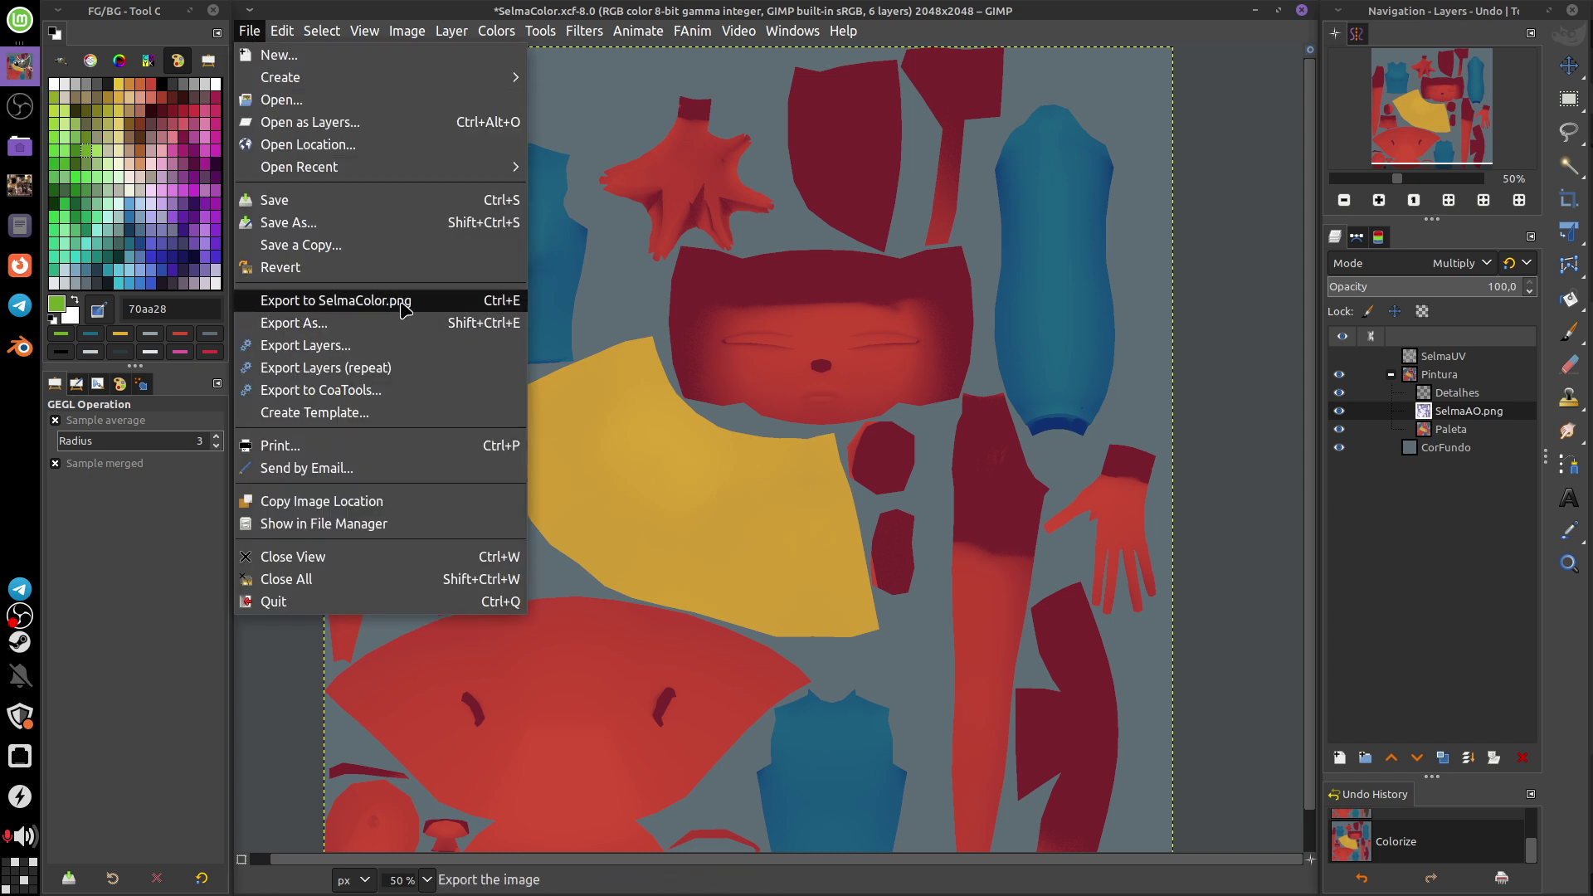
left_click(396, 304)
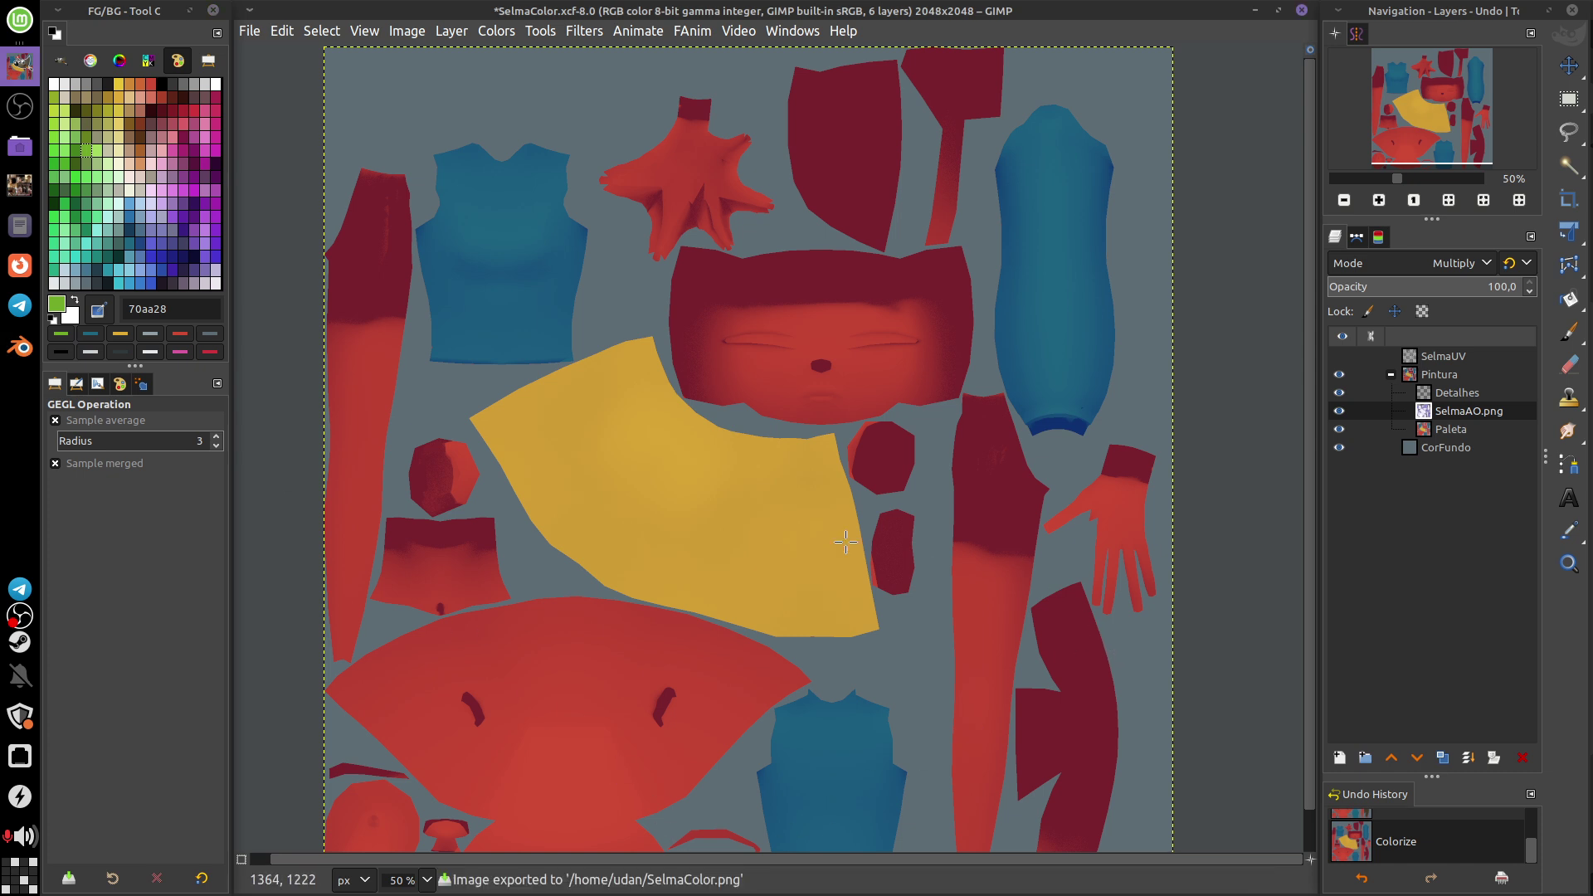
Step: Return to Blender and replace the SelmaColor image with the exported SelmaColor.png from the home folder
left_click(23, 348)
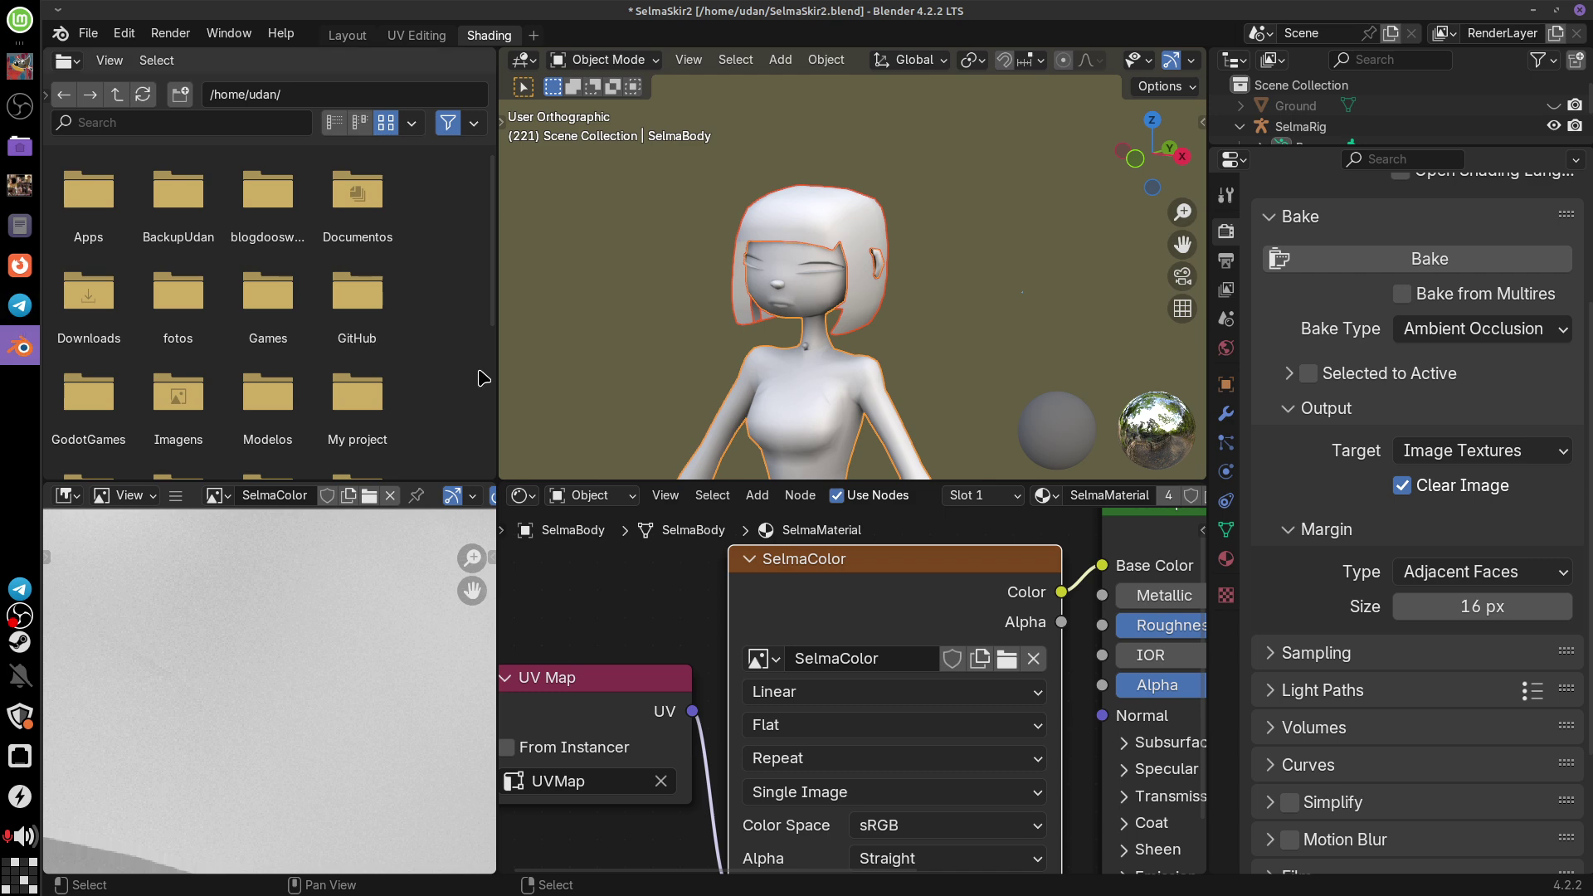
left_click(175, 496)
mouse_move(246, 550)
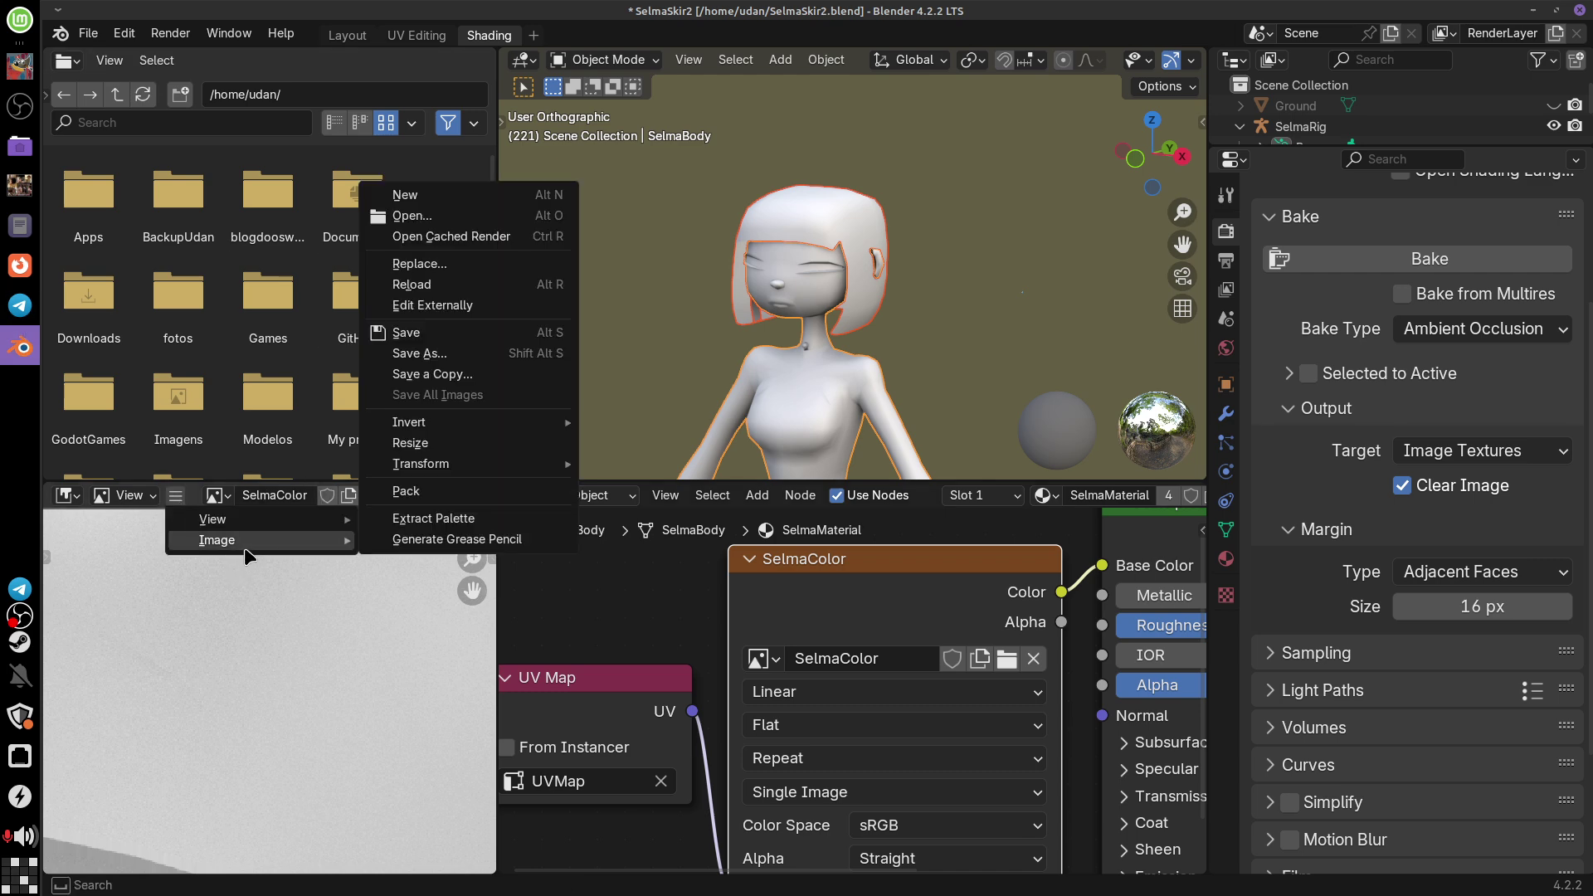
left_click(490, 268)
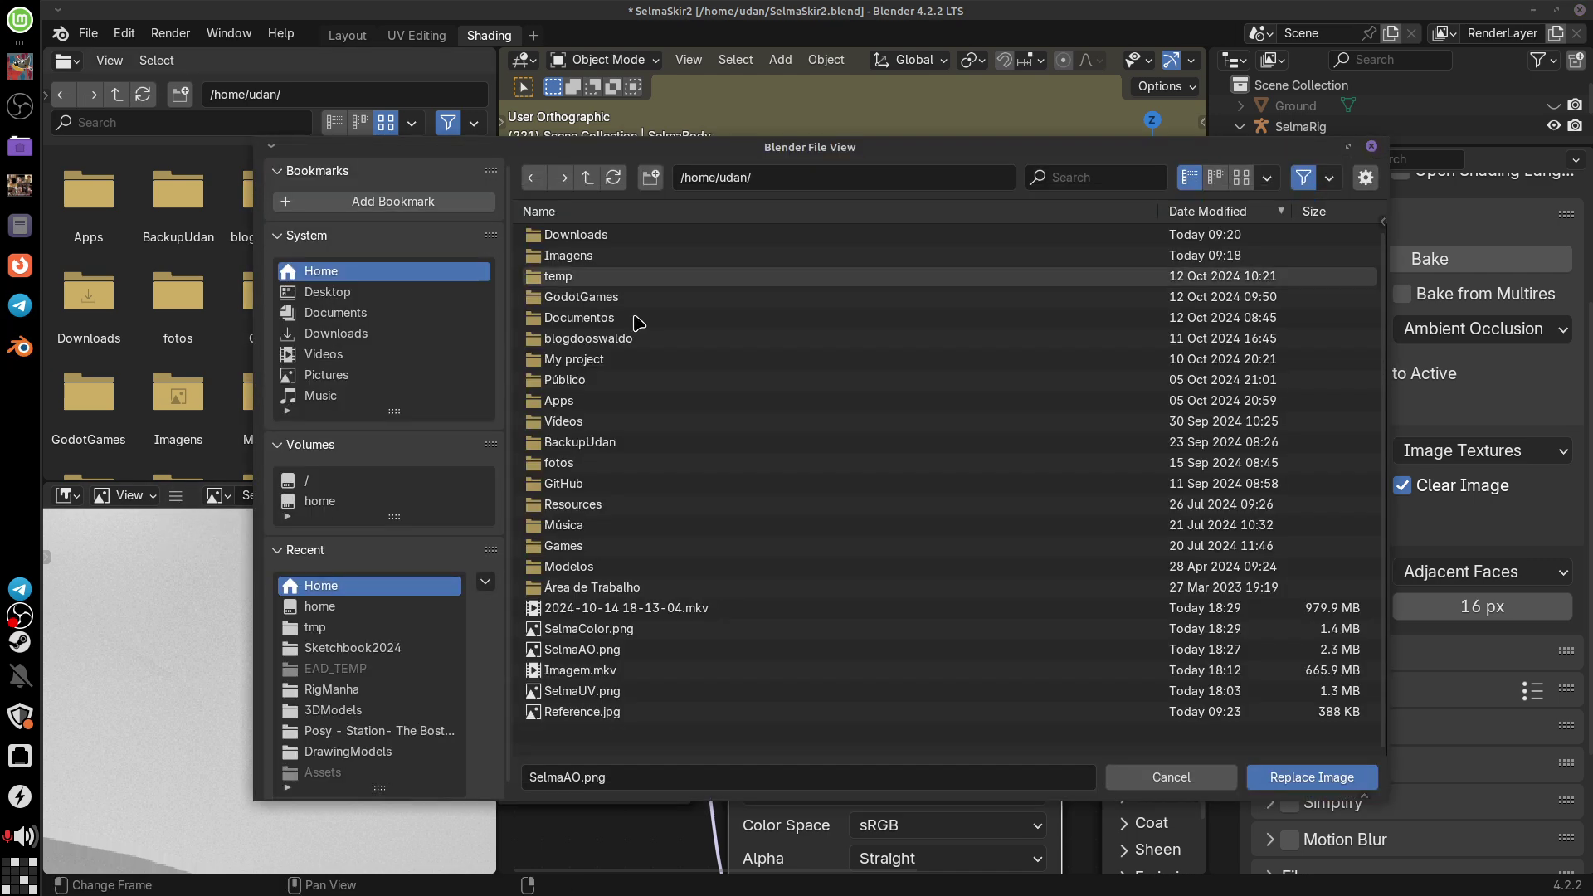
left_click(701, 628)
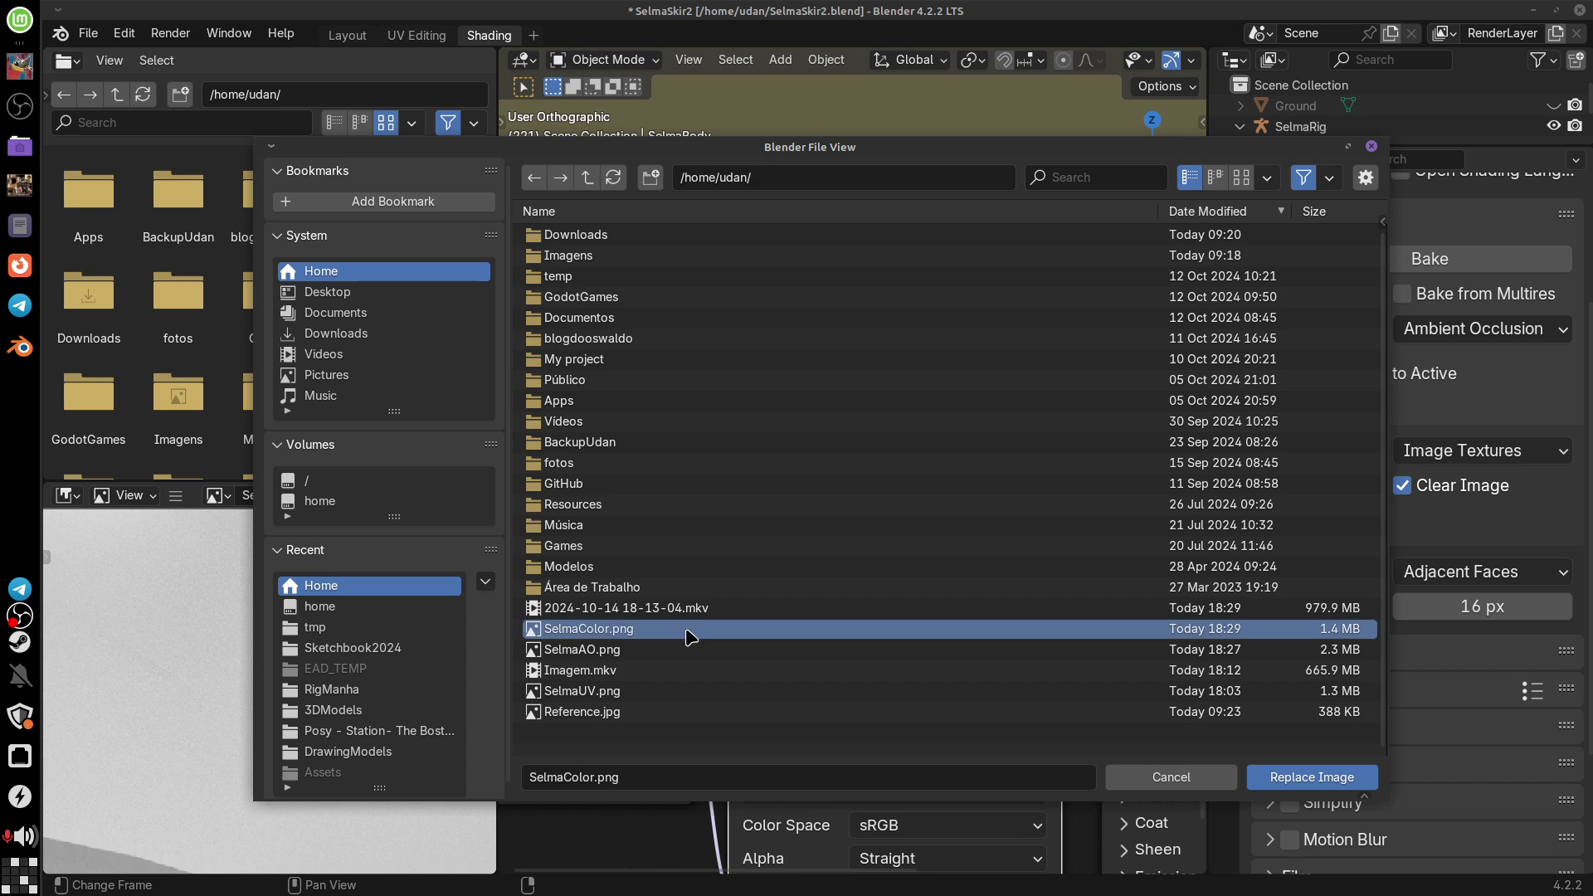
left_click(1314, 777)
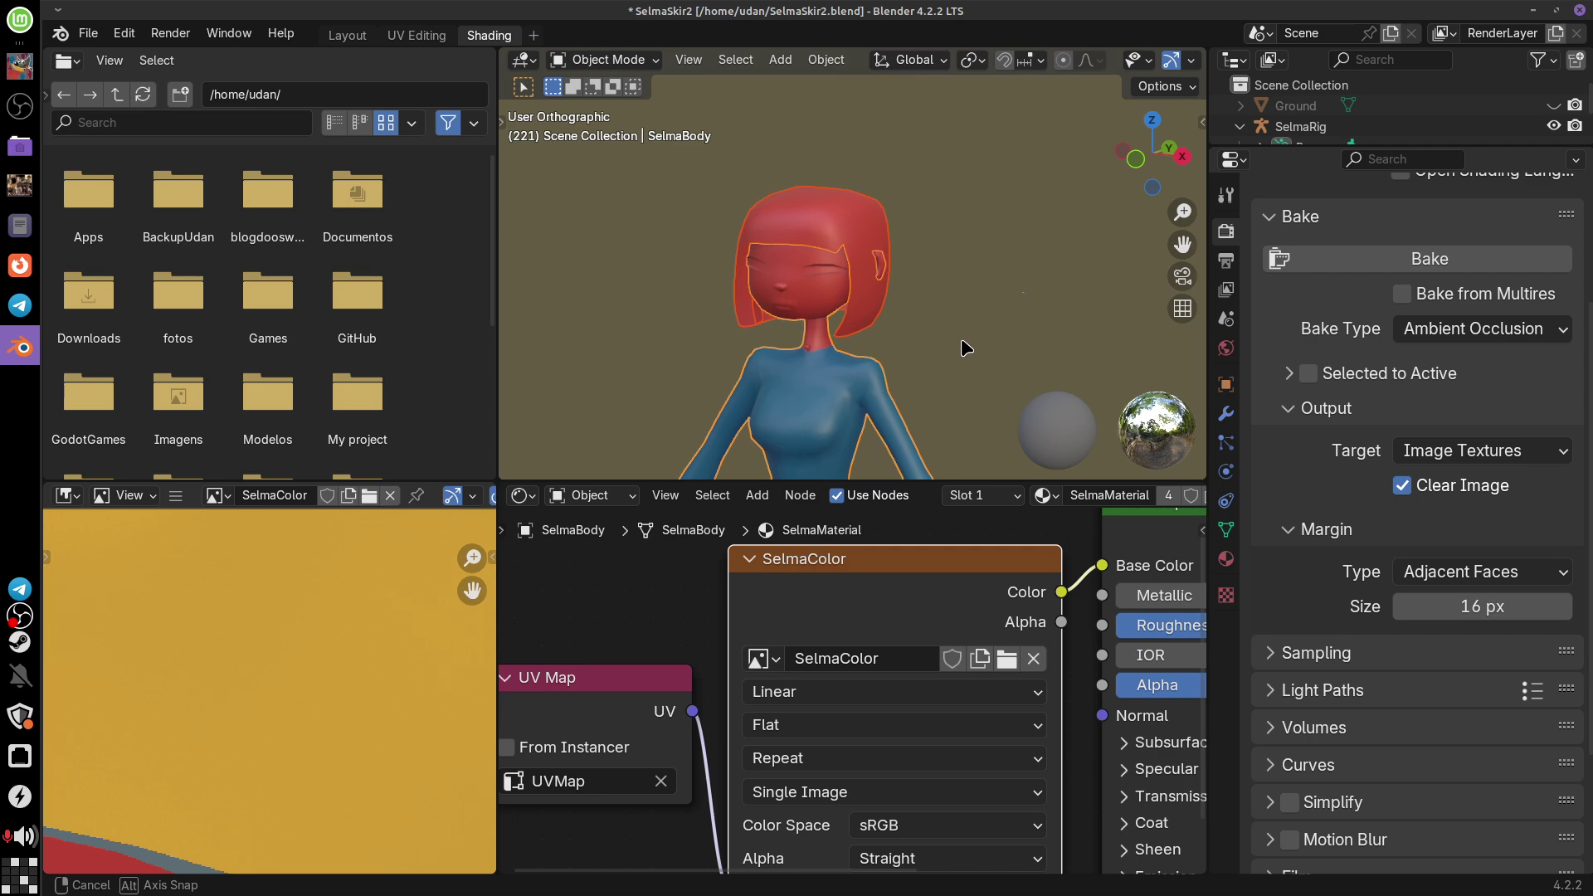
Step: Switch to the Layout workspace, deselect the character's meshes and examine the applied texture on its face and upper body
middle_click_drag(934, 202, 1018, 296)
scroll(917, 253, "down", 2)
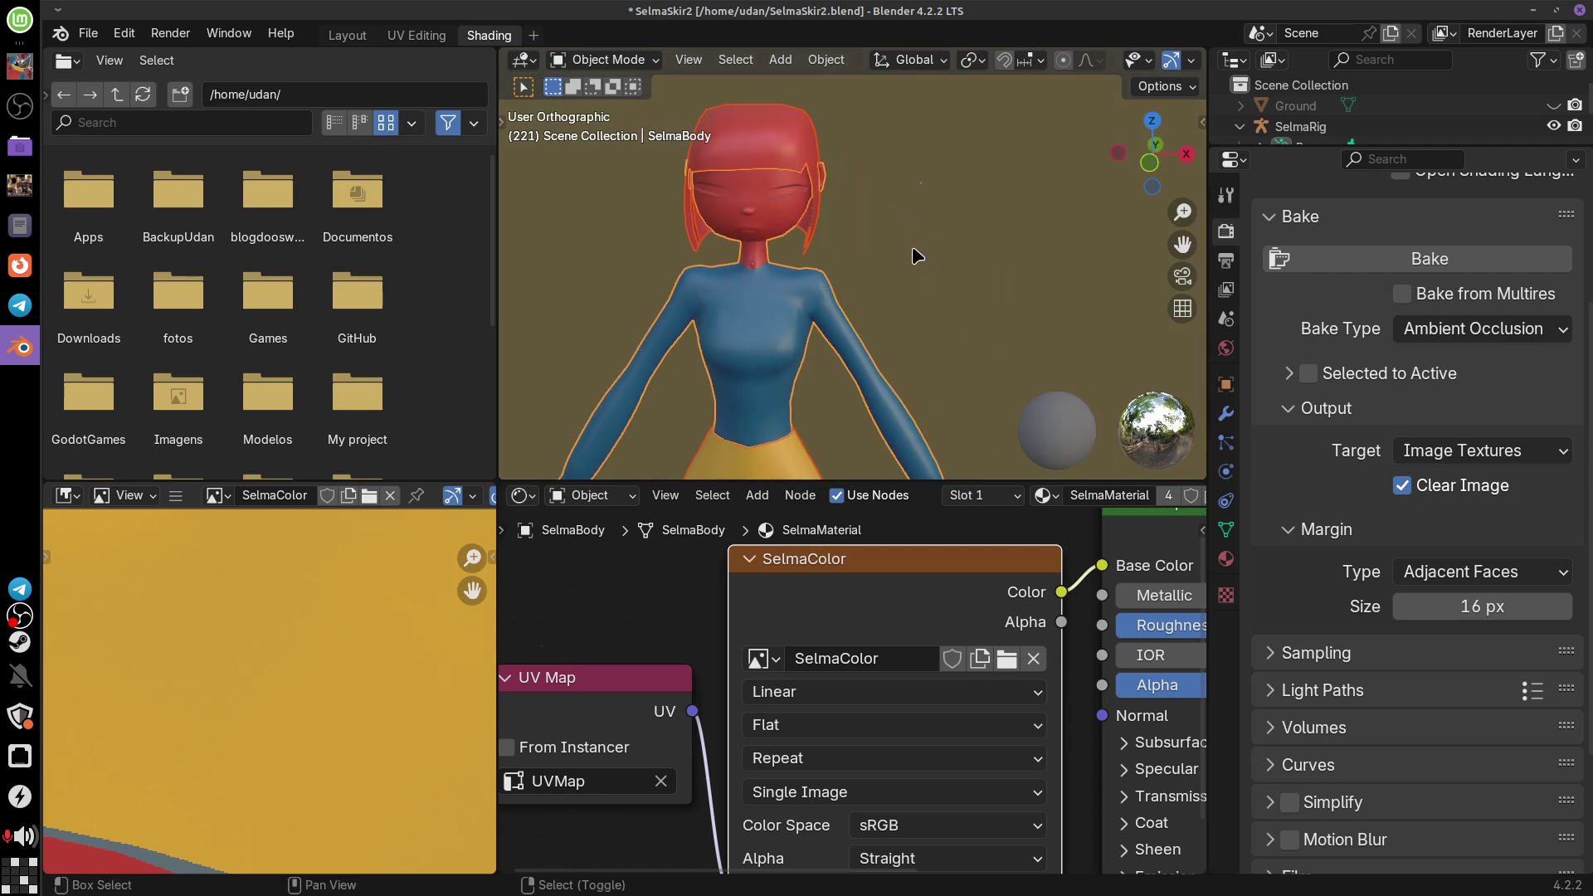
left_click(347, 35)
mouse_move(940, 429)
middle_mouse_down()
mouse_move(986, 435)
mouse_move(935, 431)
mouse_move(960, 473)
middle_mouse_up()
scroll(987, 431, "up", 8)
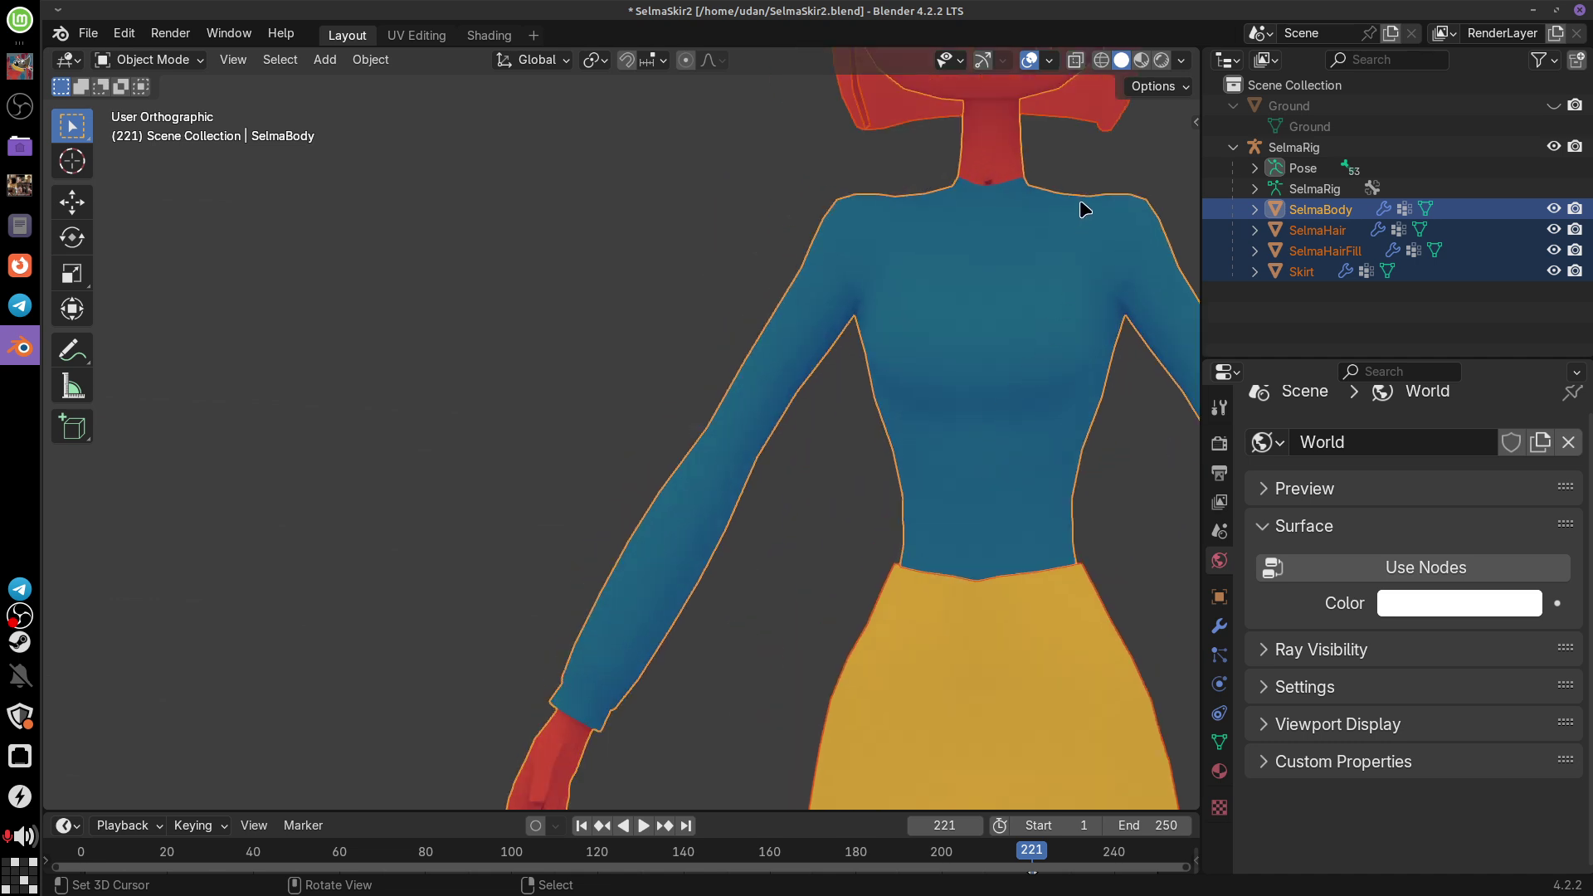
middle_click_drag(1085, 209, 1095, 575, "shift")
left_click(903, 540)
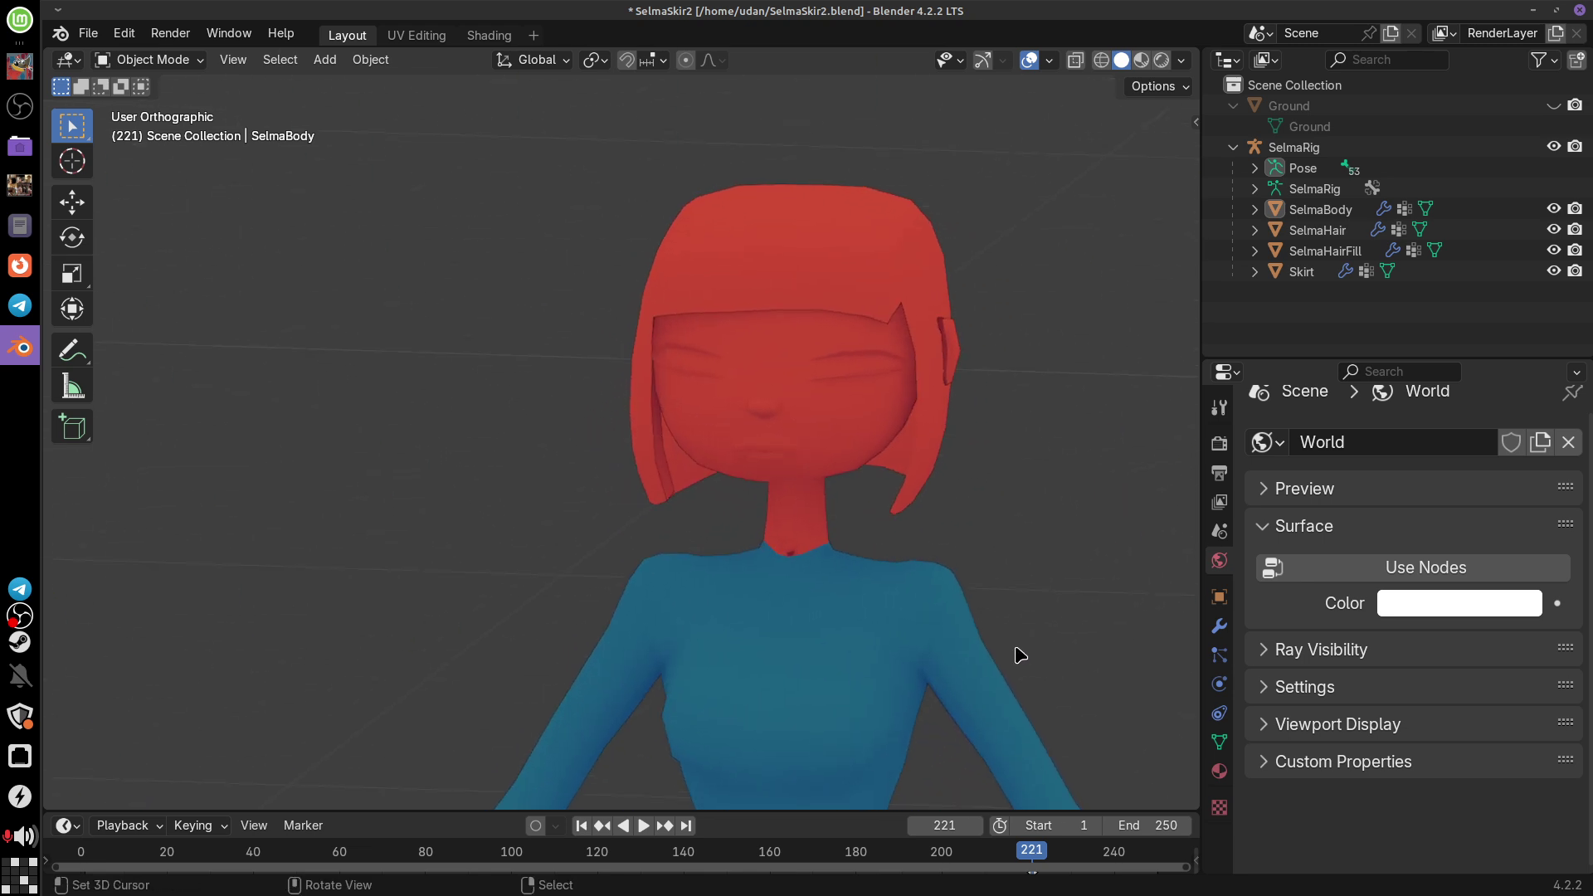
middle_click_drag(1020, 655, 995, 285, "shift")
middle_click_drag(982, 576, 834, 483, "shift")
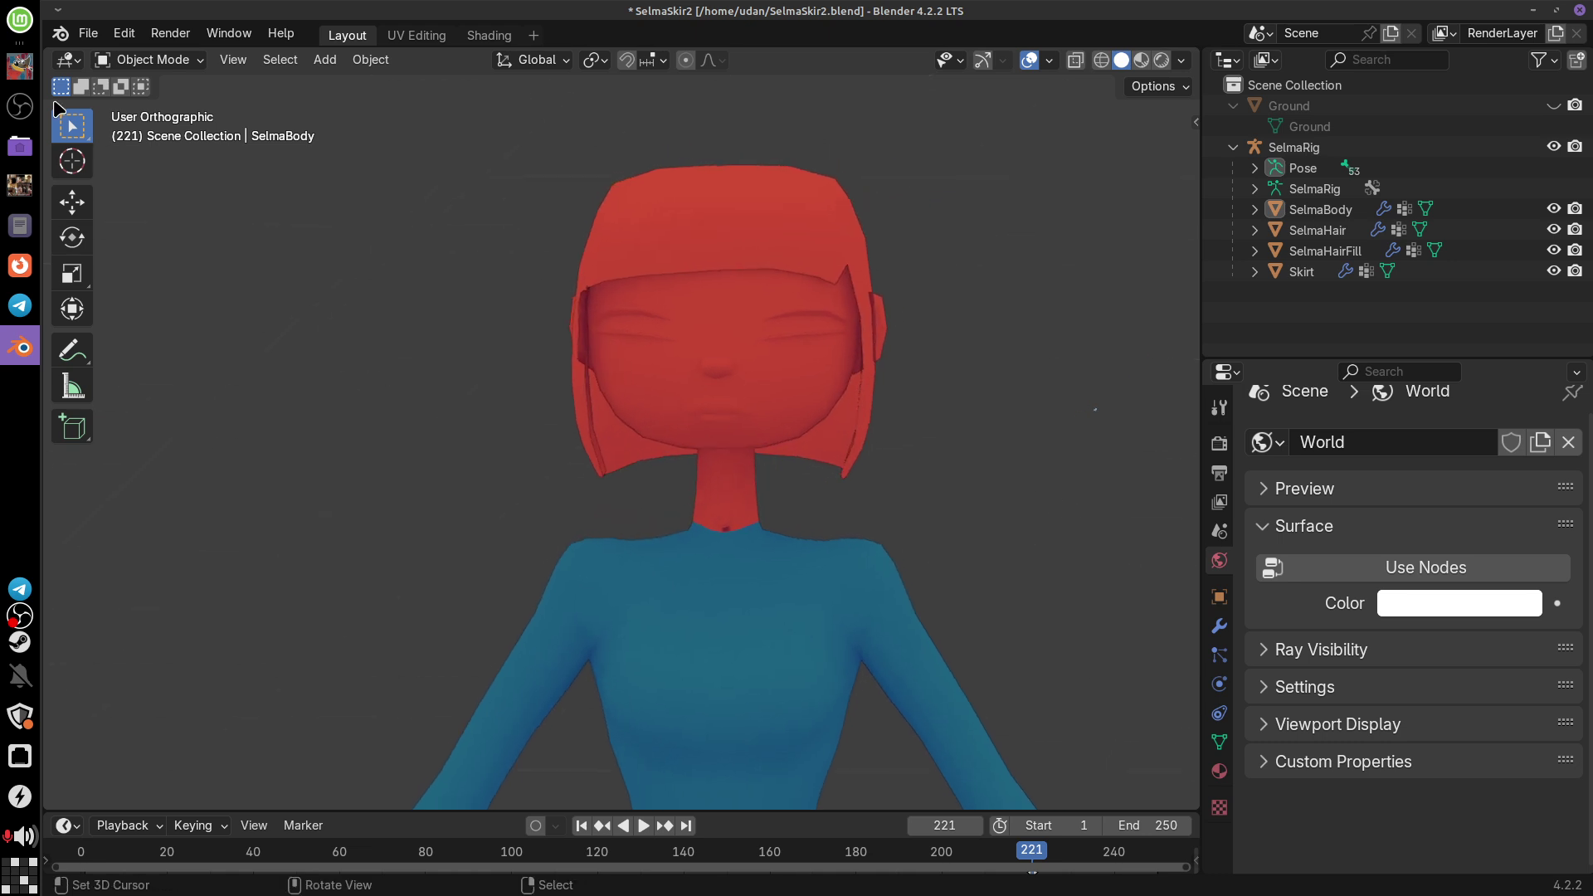
Step: Switch to GIMP and undo both Colorize adjustments on the SelmaAO.png layer, with the face area enlarged
left_click(20, 67)
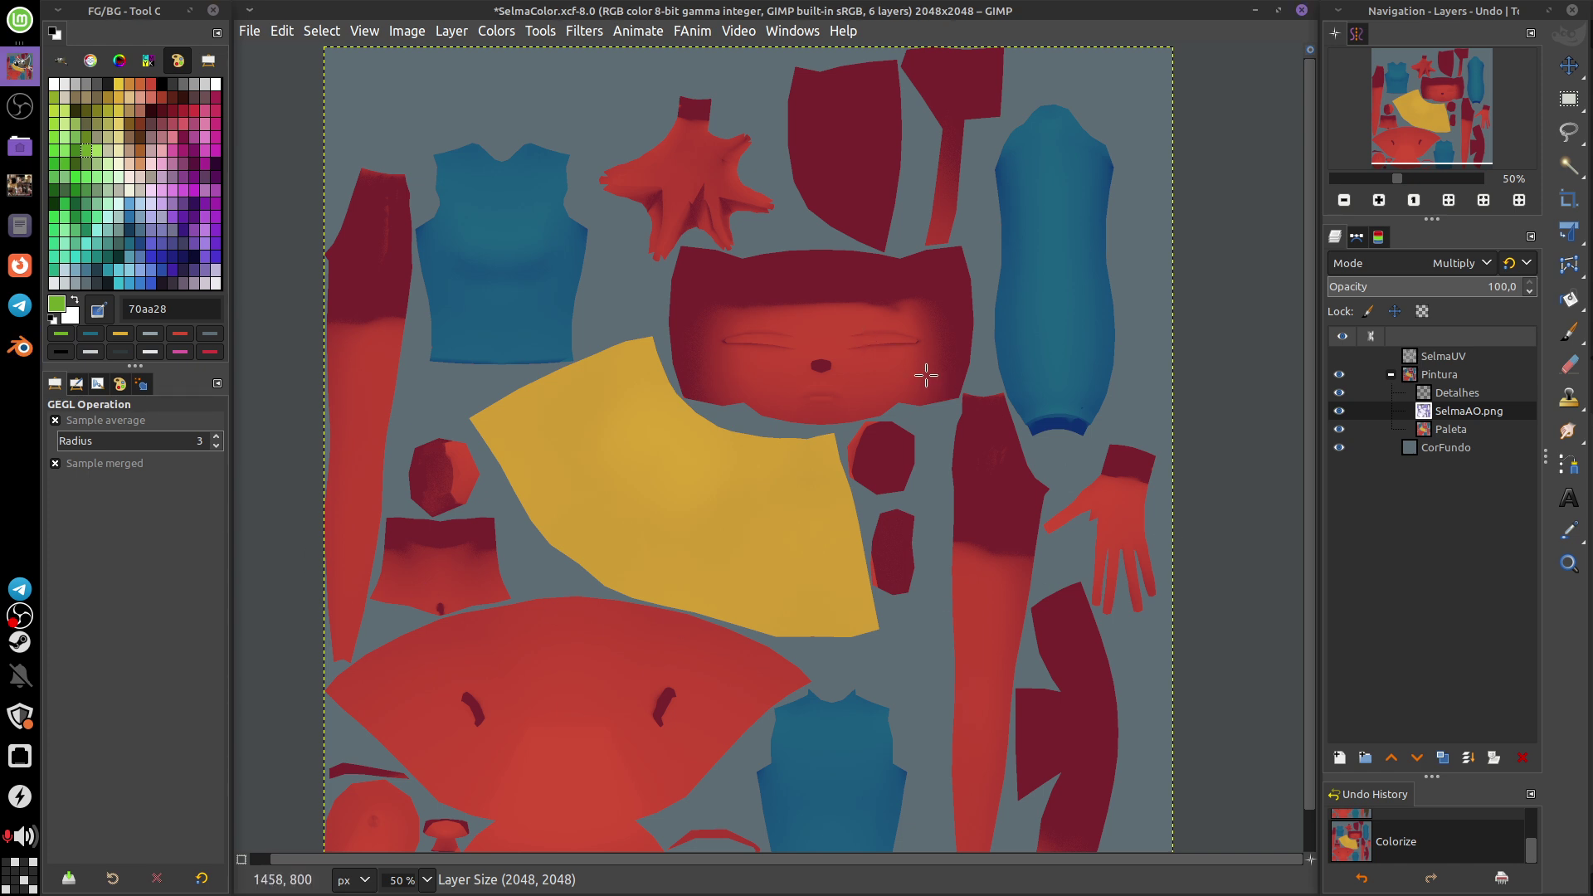
scroll(924, 373, "up", 5, "ctrl")
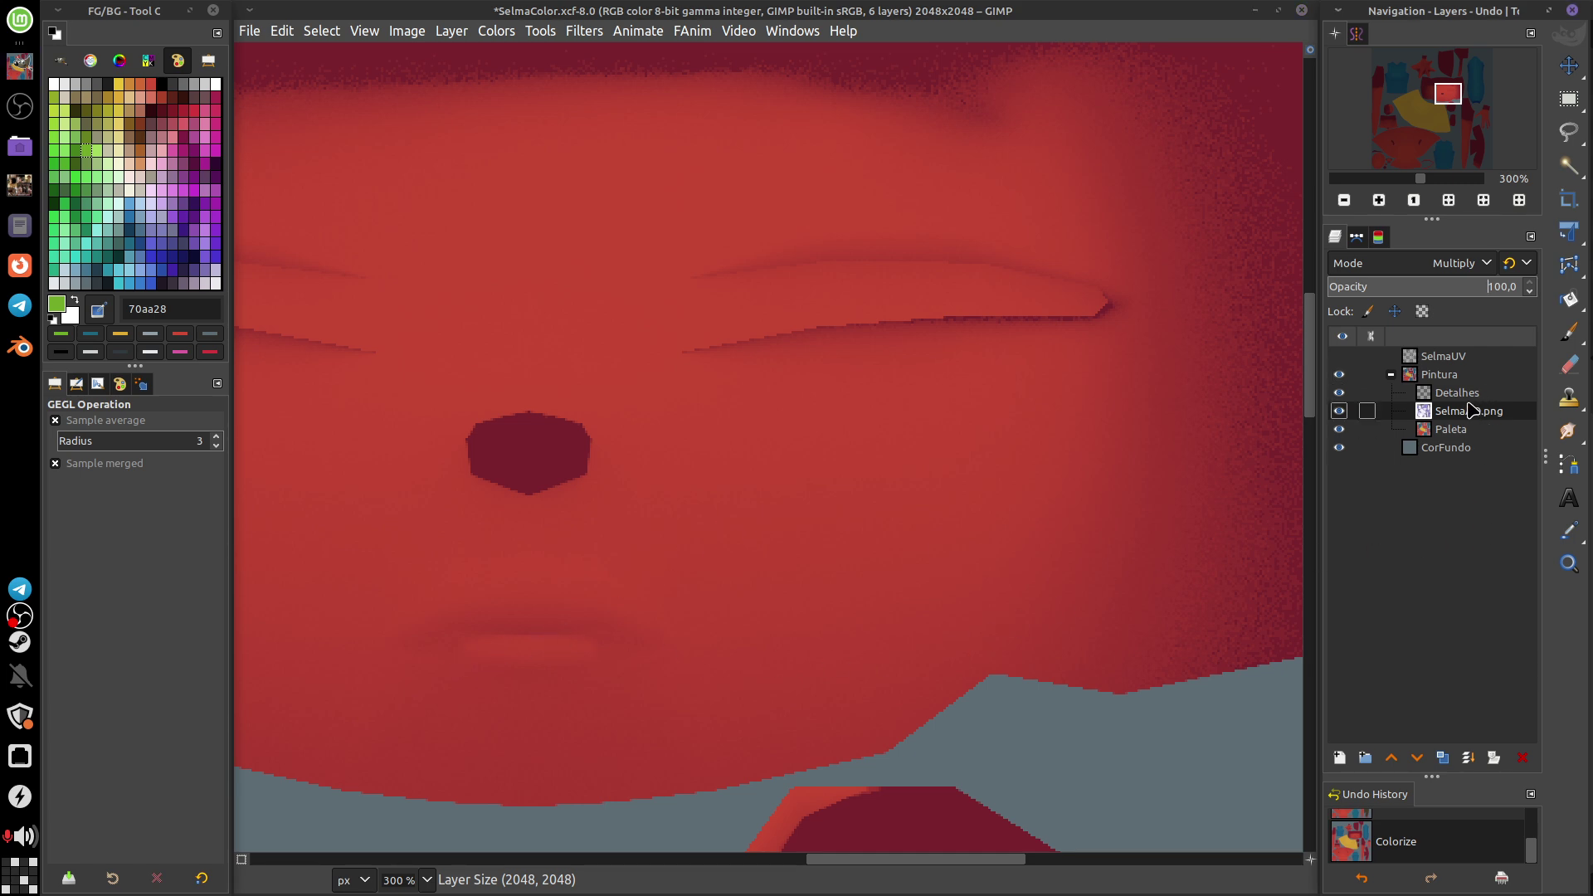
key("ctrl+z")
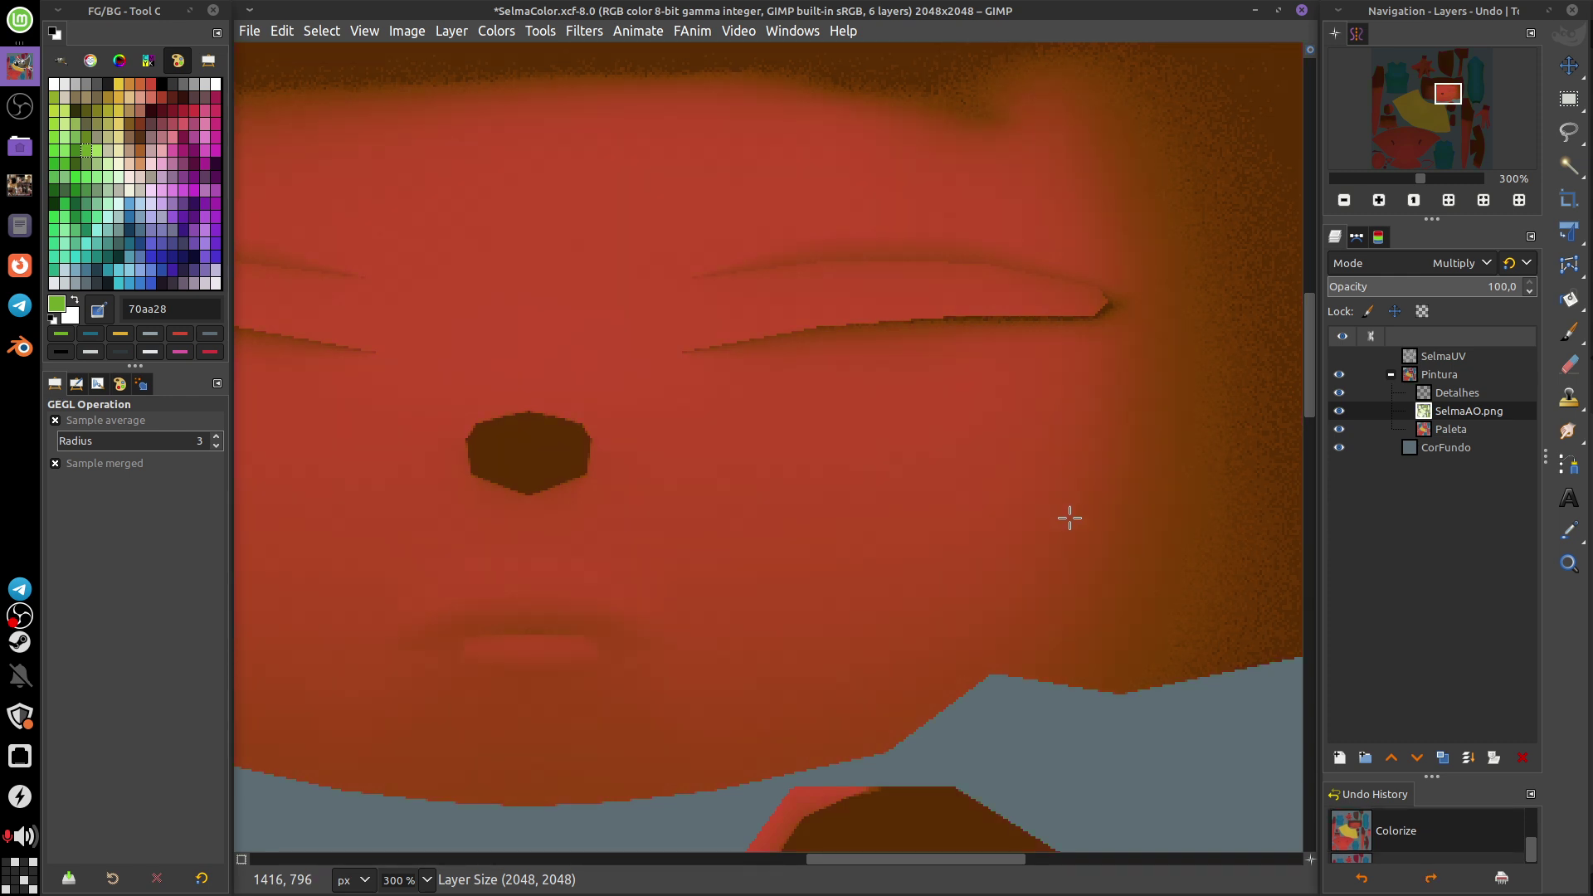
key("ctrl+z")
middle_click_drag(981, 516, 1158, 465, "shift")
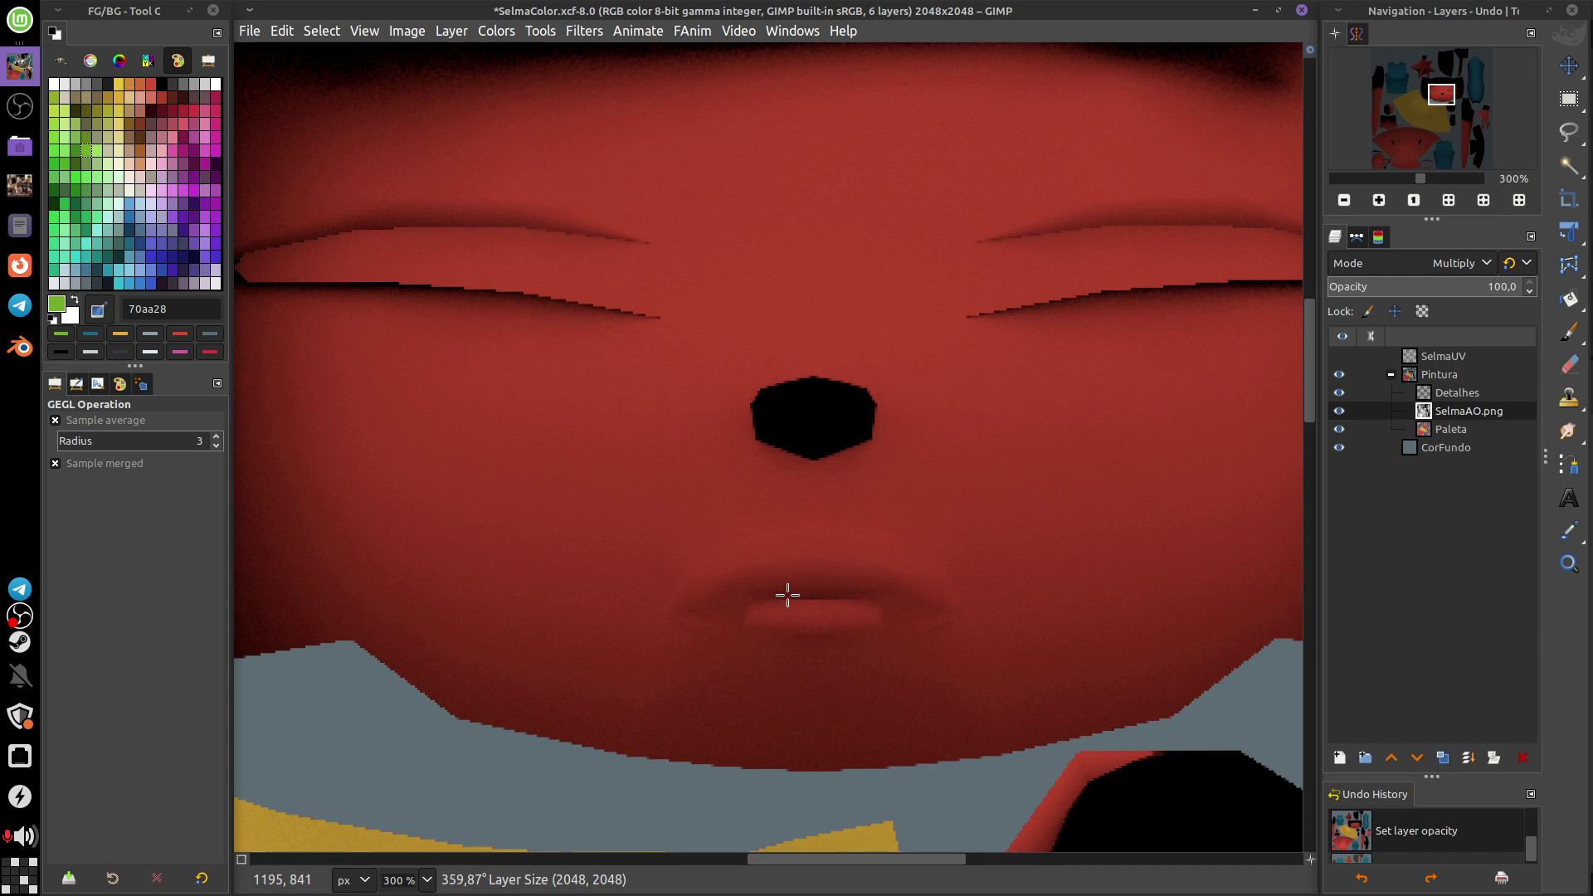
Step: Examine the SelmaAO.png shading across the face, clothing and limb pieces of the texture, with the layer at full opacity
scroll(939, 451, "up", 5)
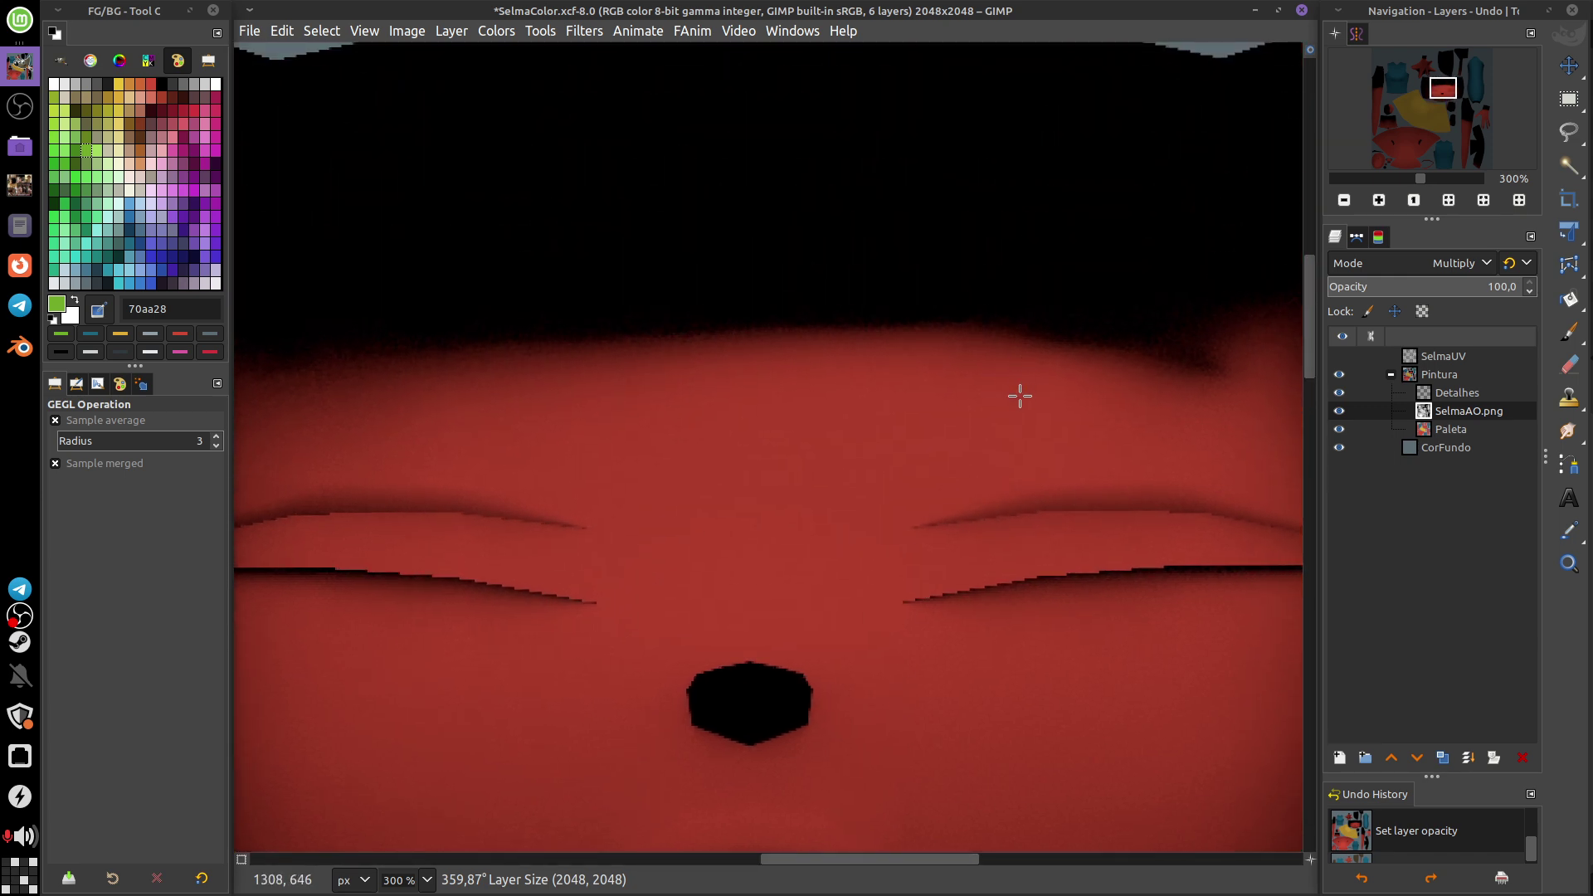
scroll(1020, 396, "down", 4, "ctrl")
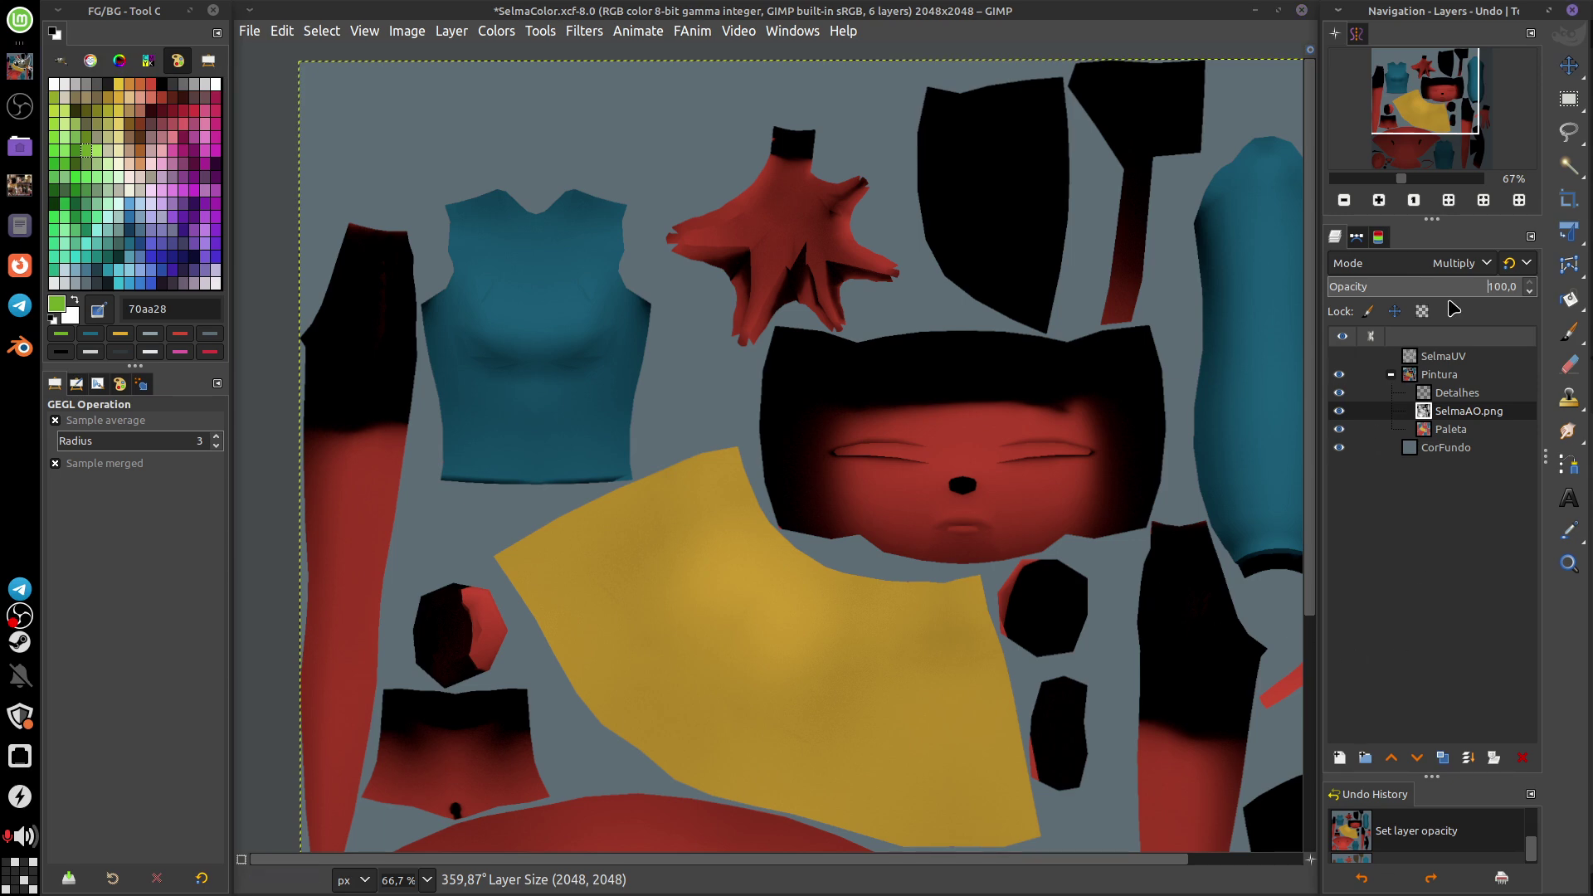
left_click_drag(1454, 296, 1535, 299)
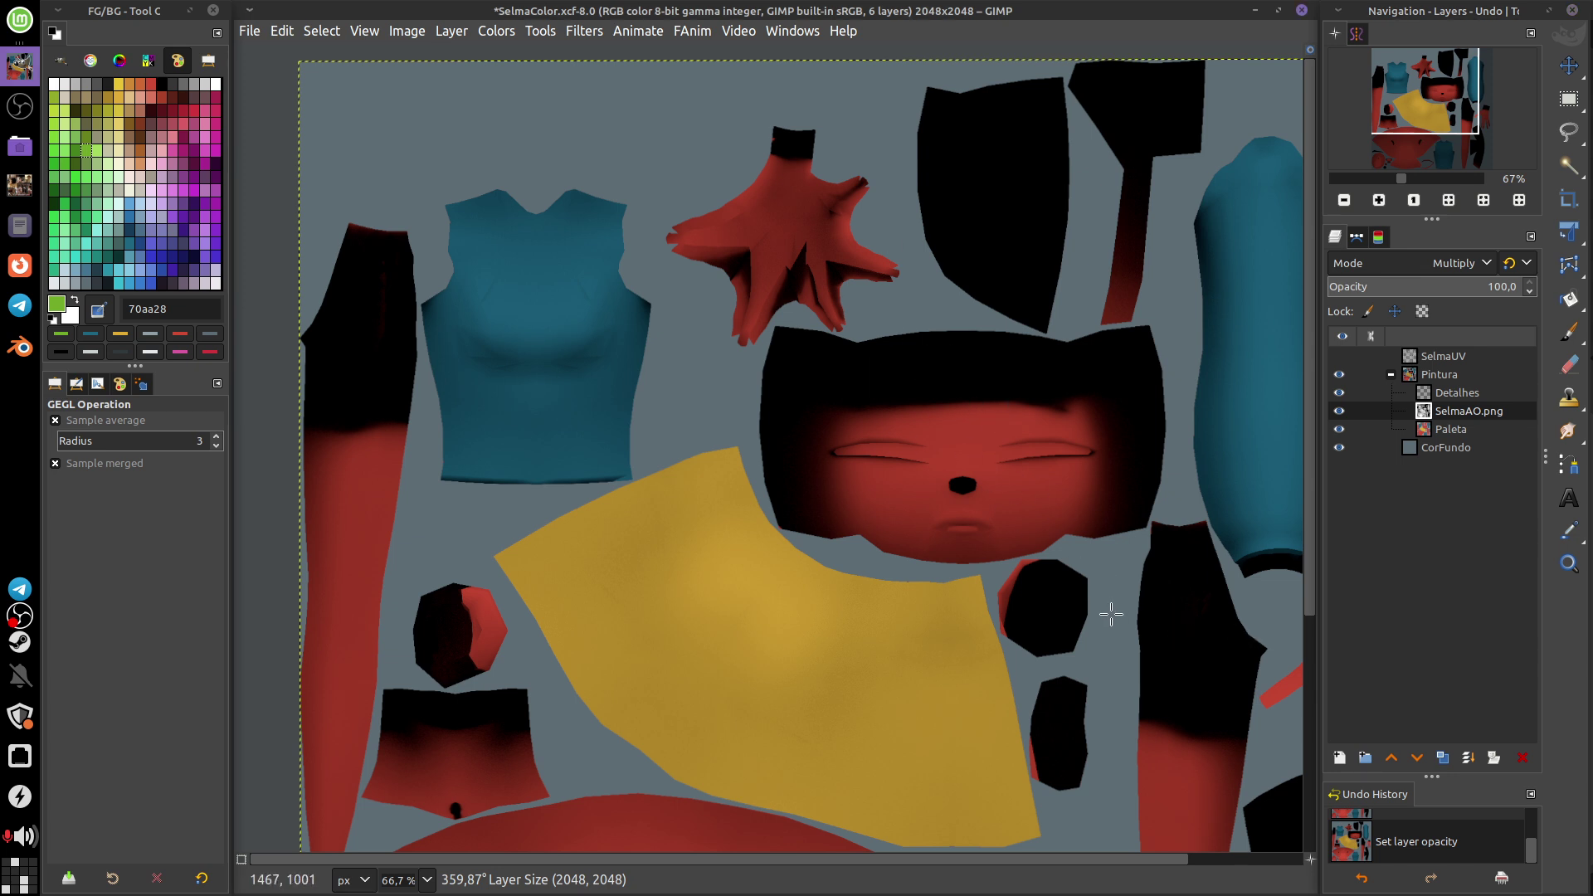
middle_click_drag(1145, 657, 1125, 590, "shift")
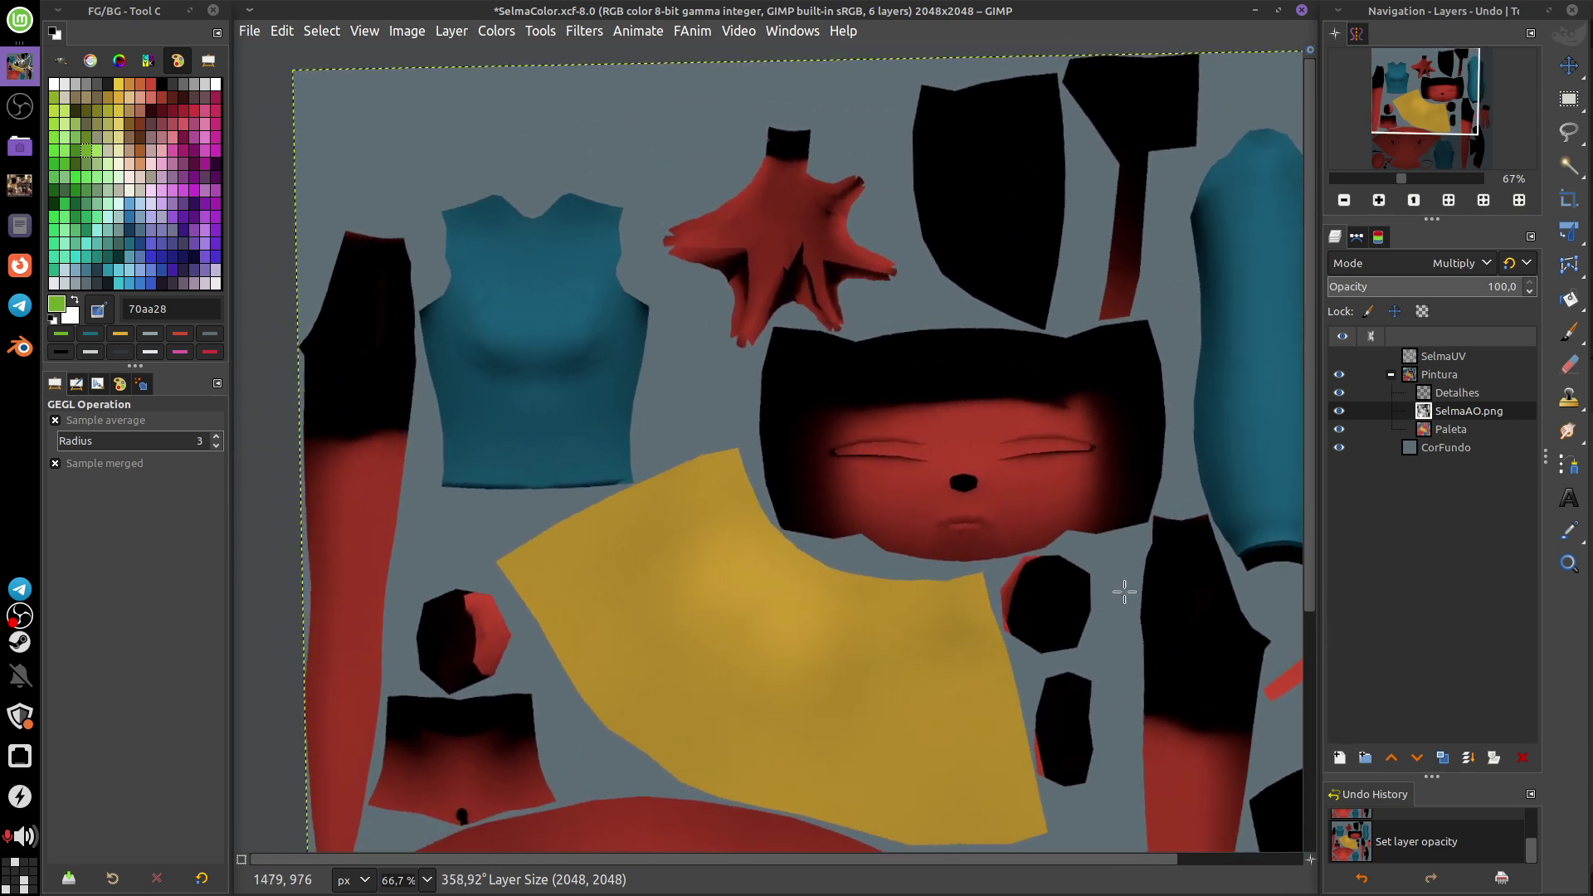
scroll(1112, 598, "down", 8)
scroll(1112, 597, "right", 5)
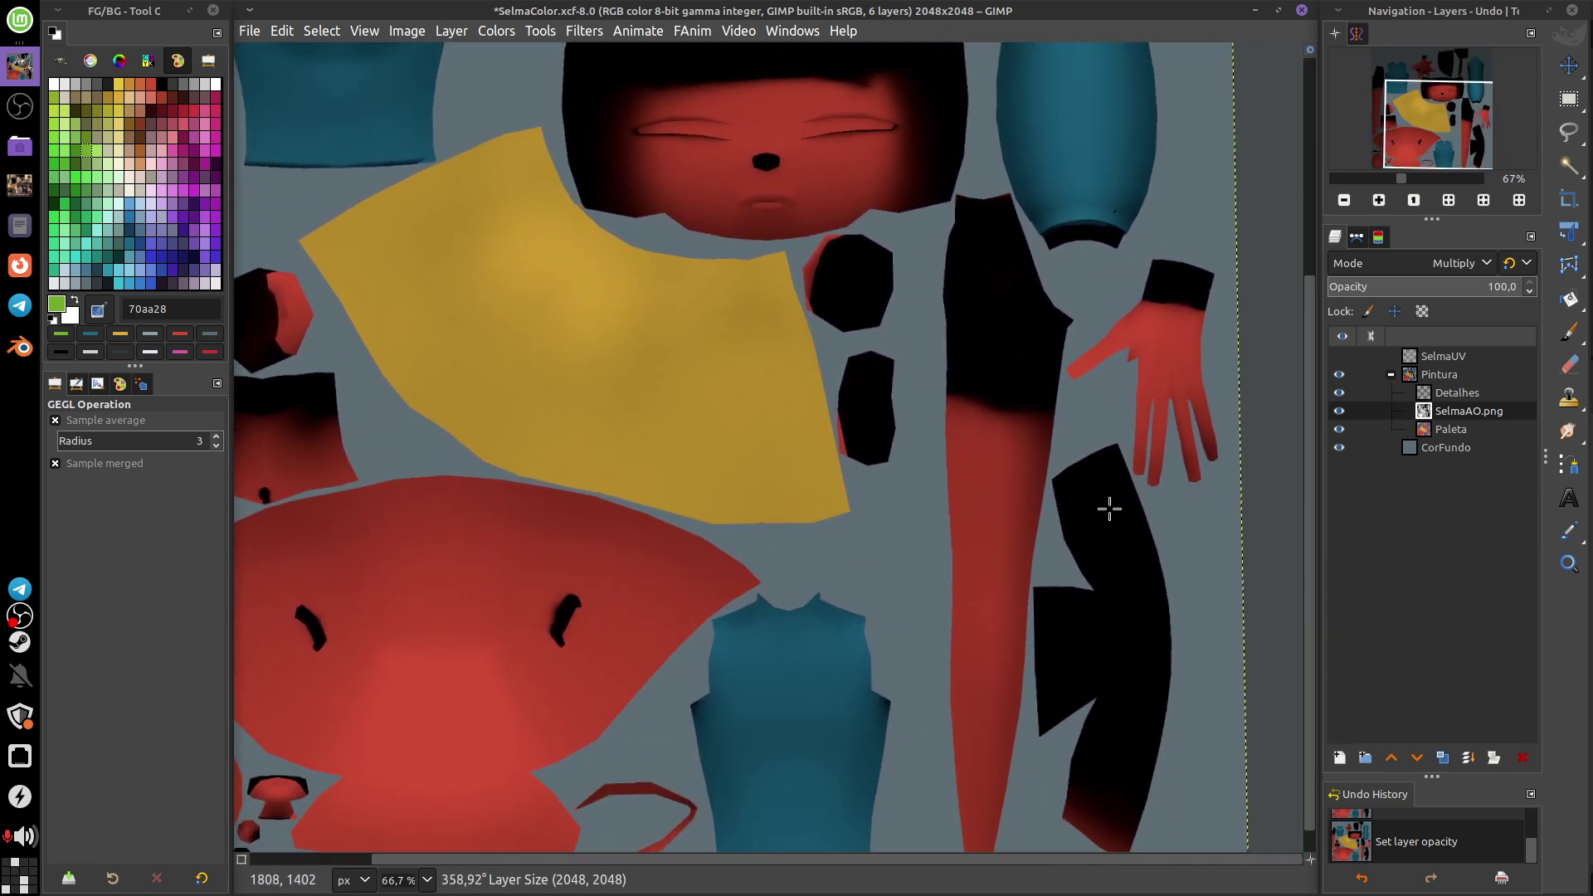
middle_click_drag(1109, 509, 1106, 574)
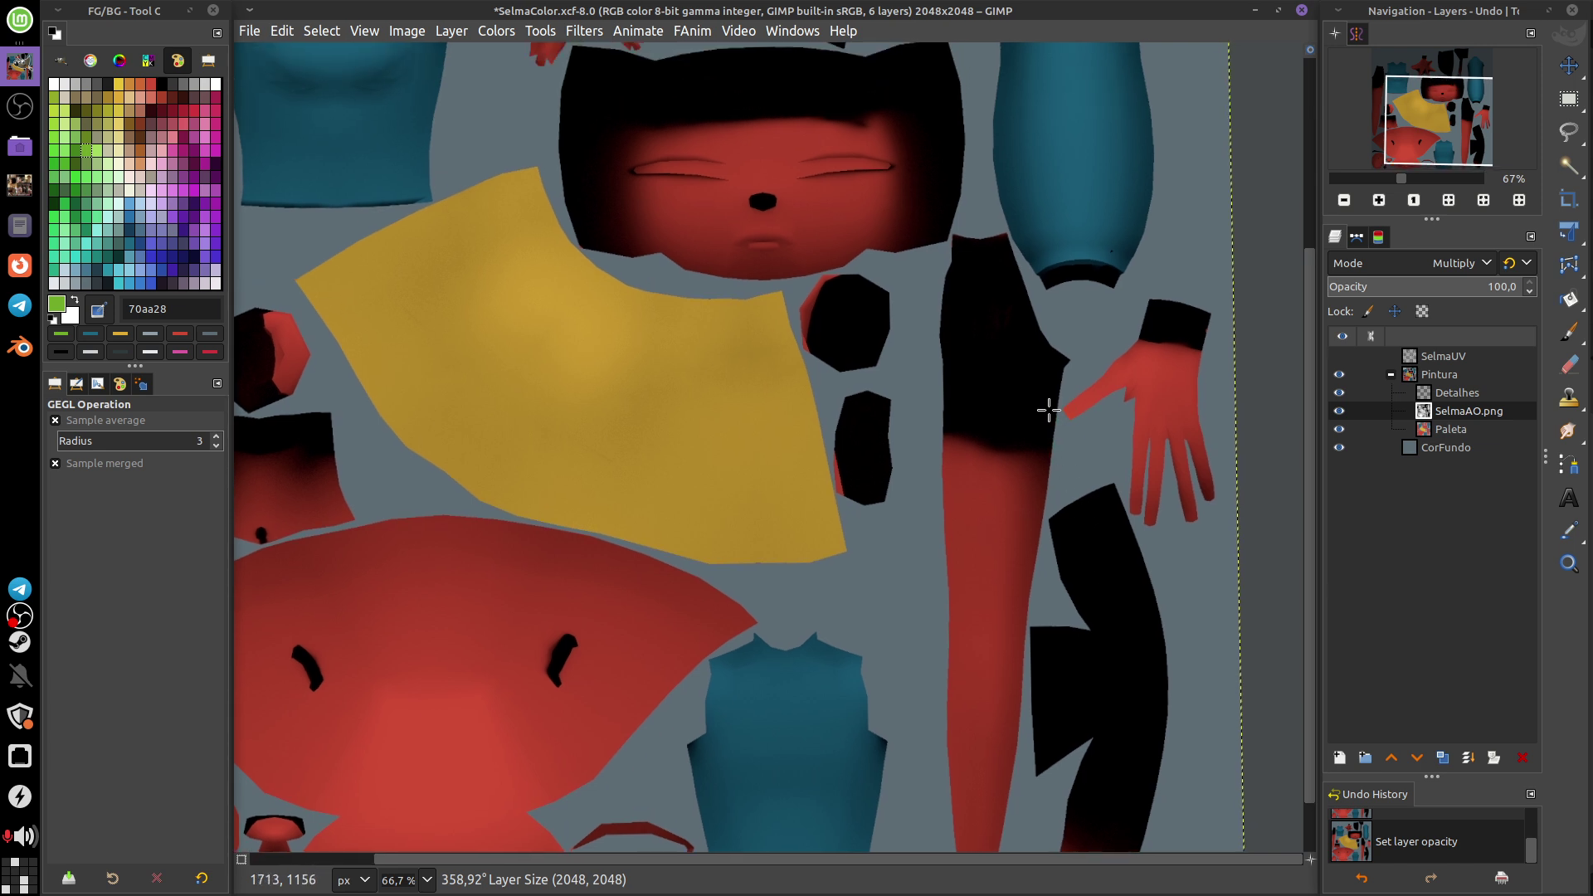
scroll(1020, 349, "down", 5)
scroll(1020, 349, "right", 2)
scroll(1010, 241, "up", 5)
scroll(1010, 242, "left", 5)
scroll(913, 415, "down", 2)
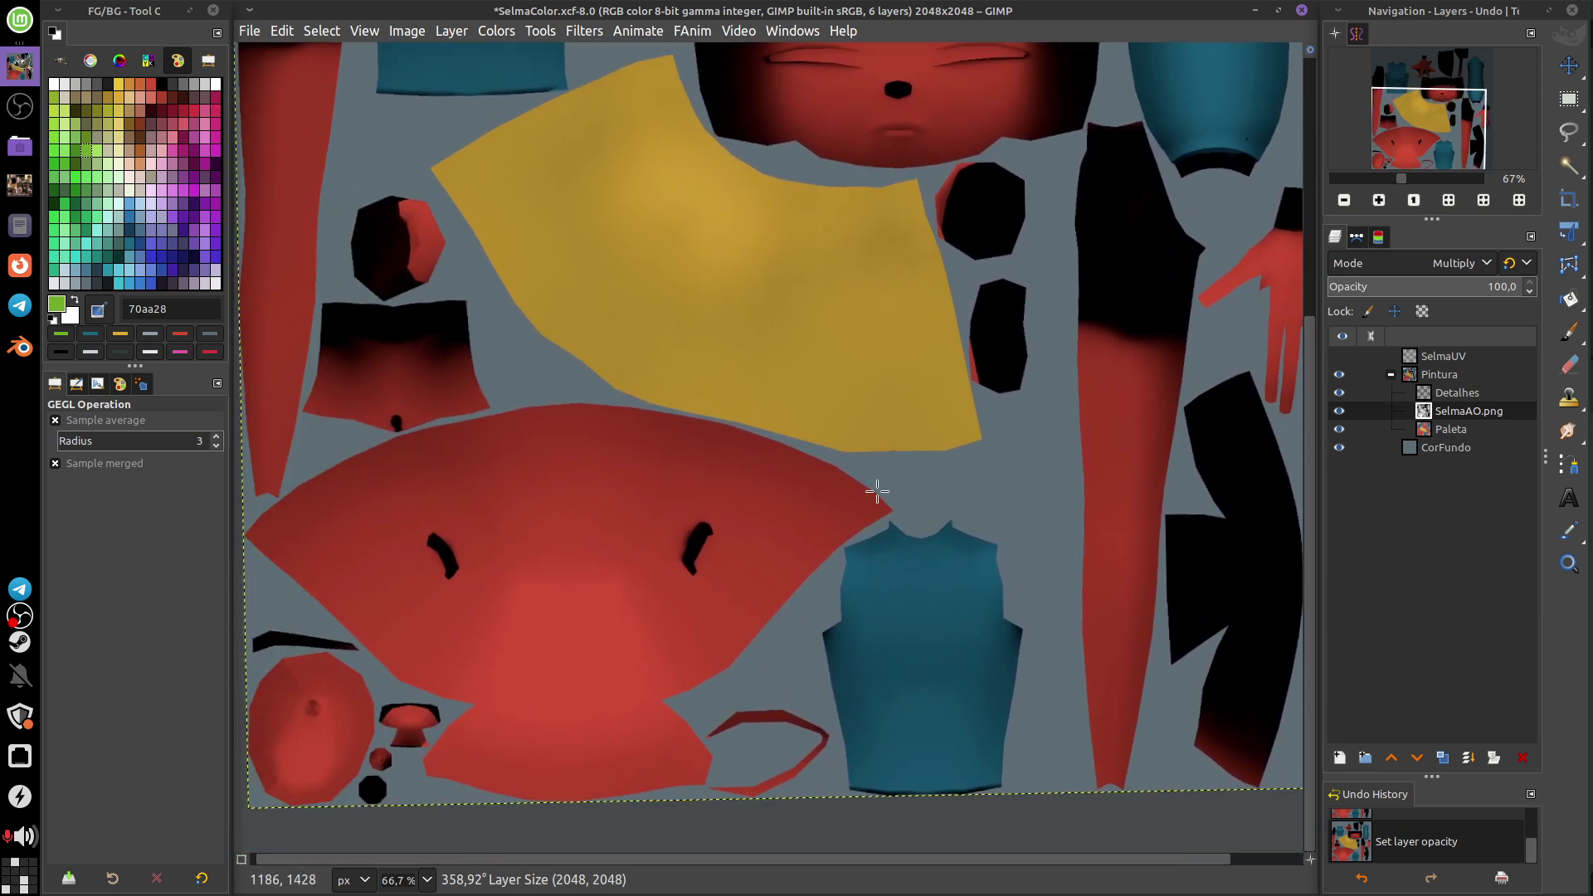
scroll(830, 523, "down", 1)
scroll(830, 522, "right", 2)
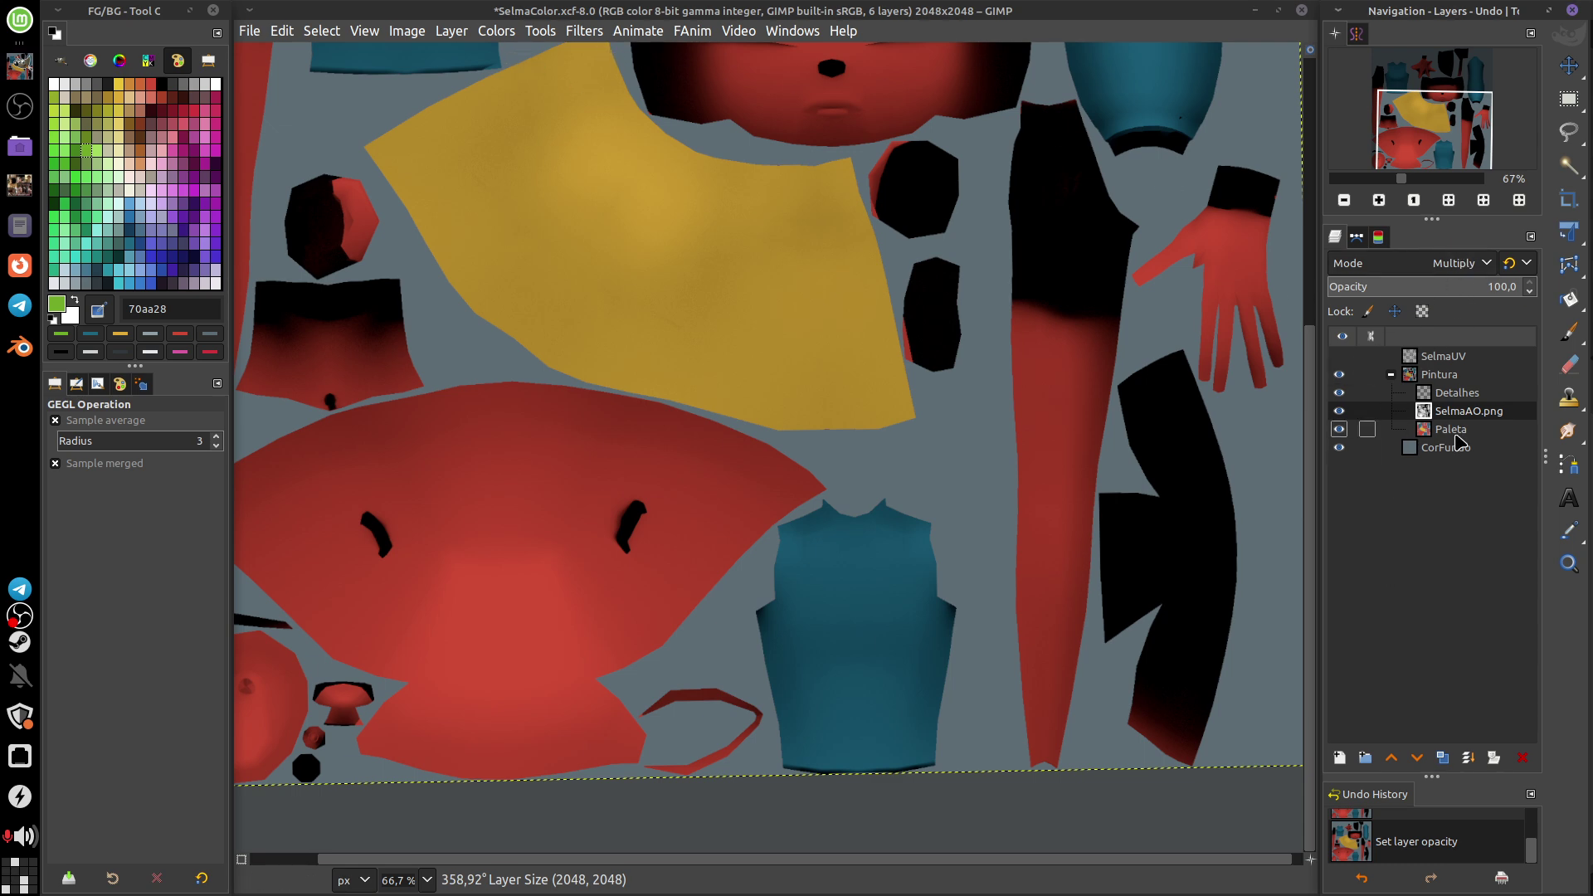
Step: Set the SelmaAO.png layer's blend mode to Grain merge and its opacity to about 39.1
left_click(1475, 265)
scroll(1526, 688, "down", 2)
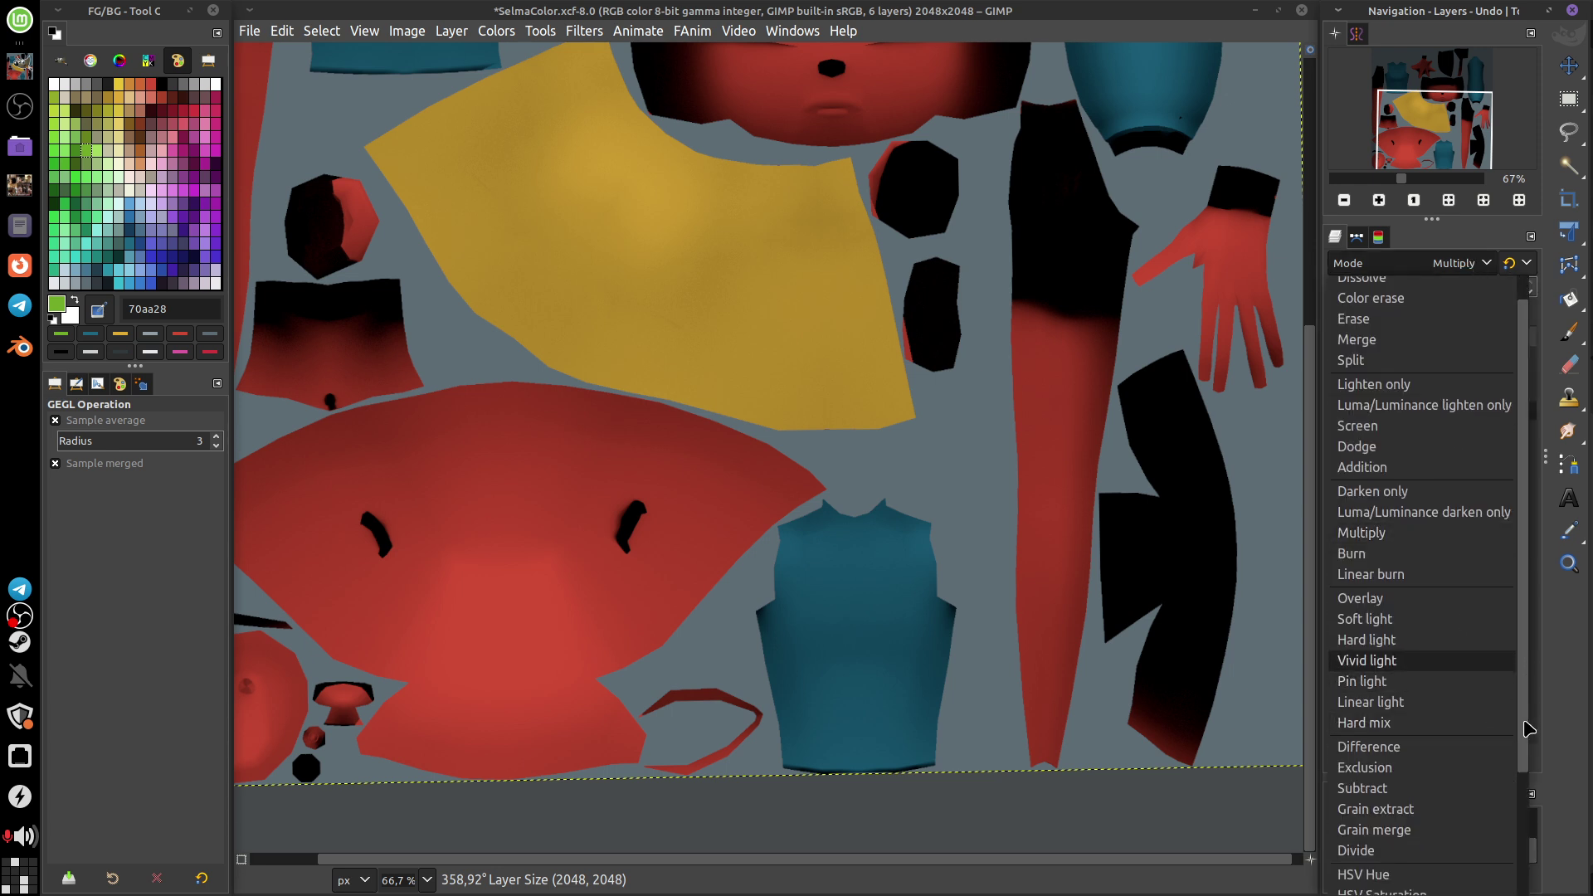
left_click(1456, 796)
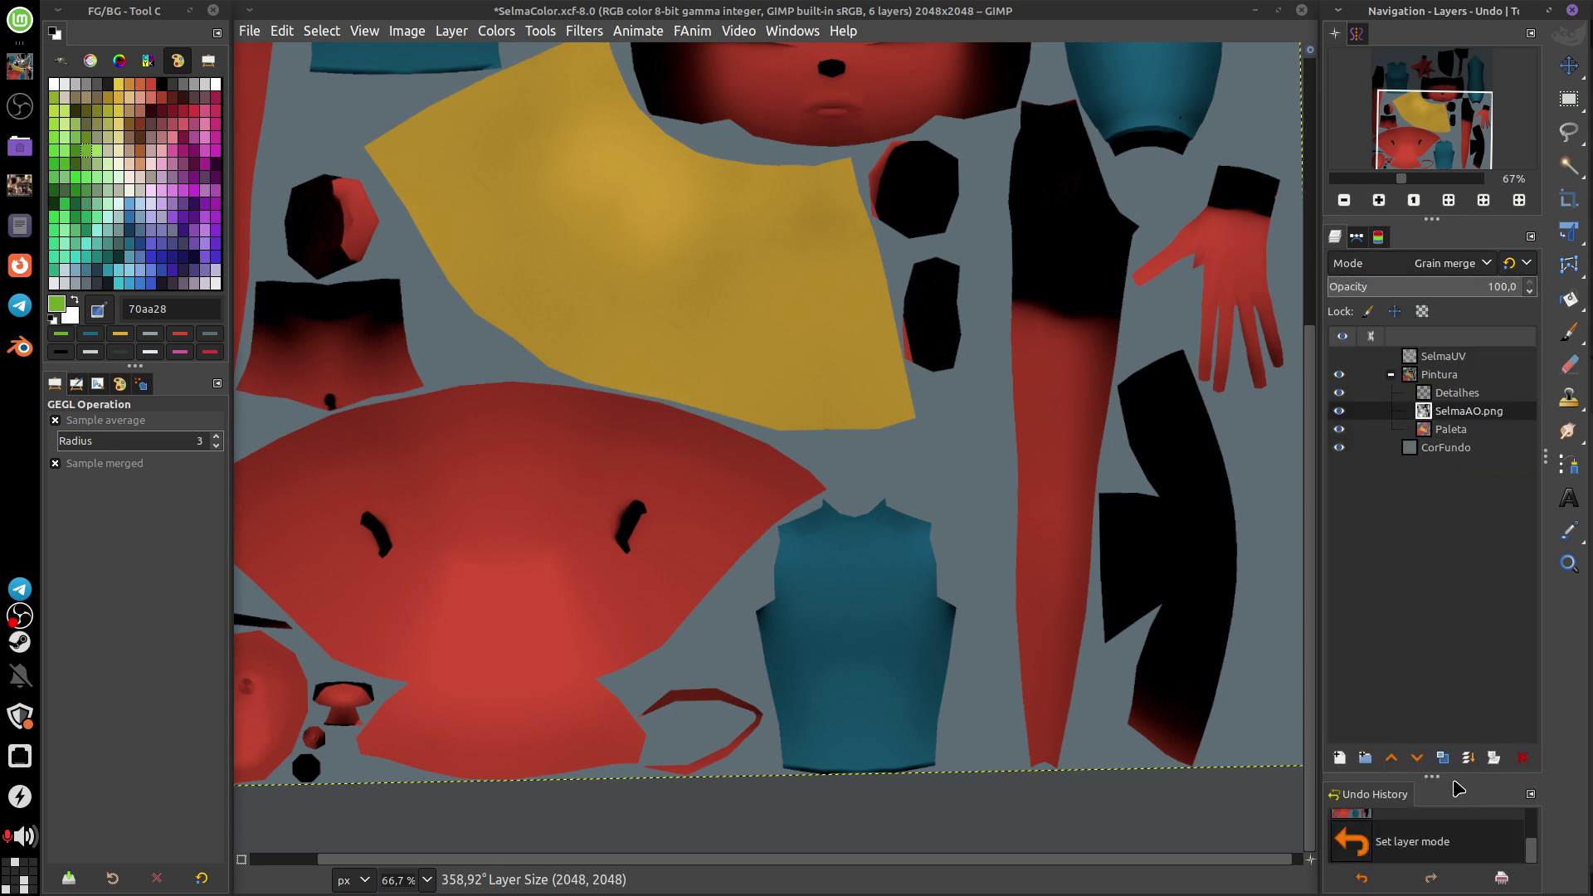
middle_click_drag(1131, 368, 1173, 657)
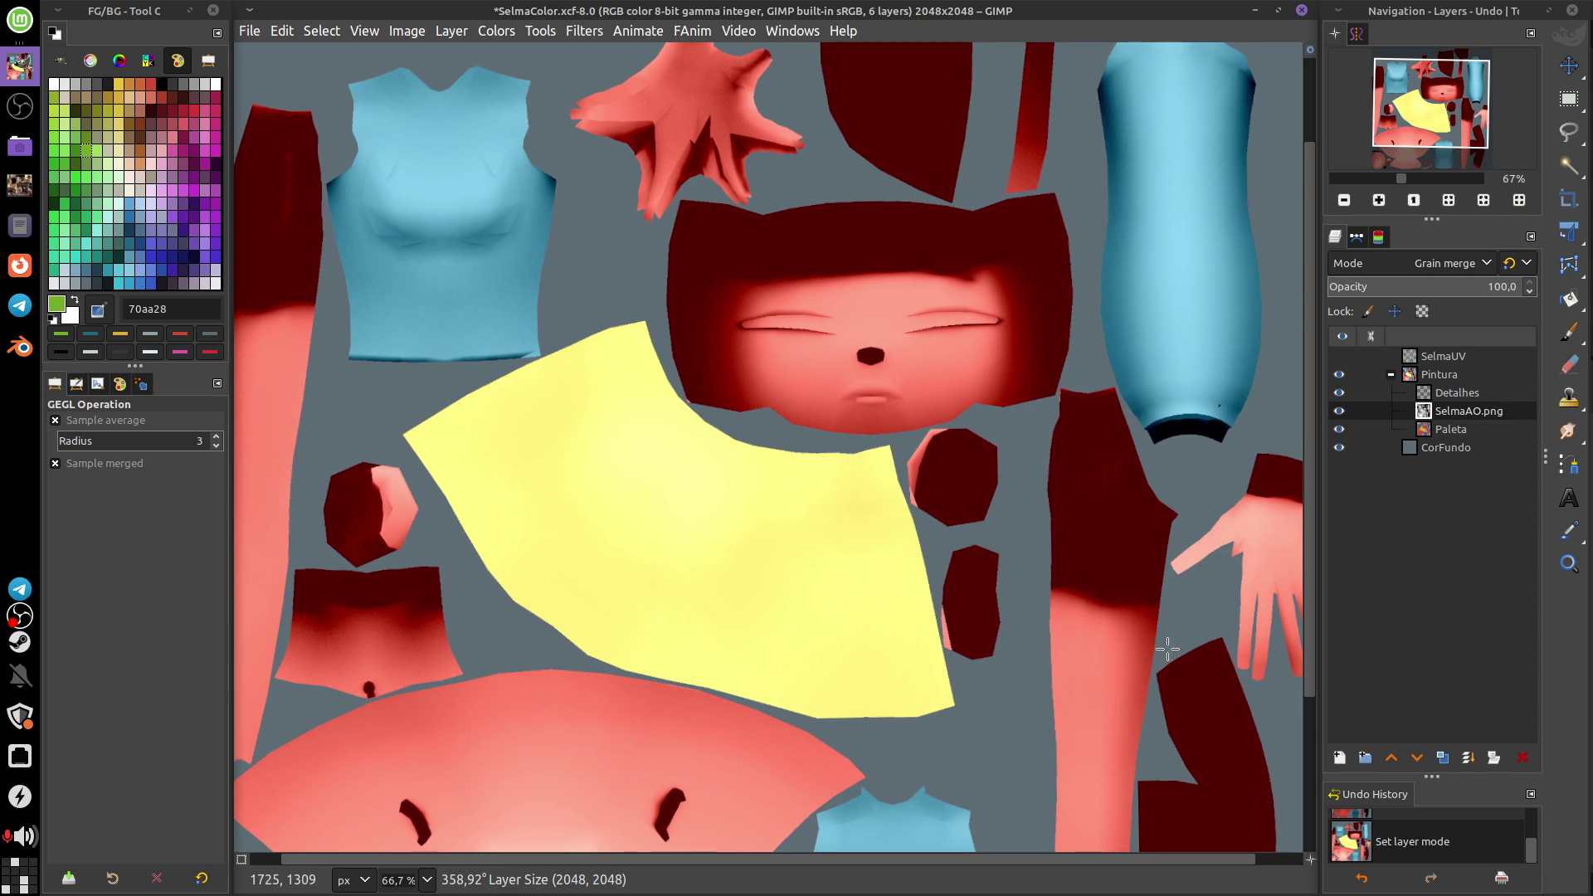
left_click_drag(1486, 288, 1403, 315)
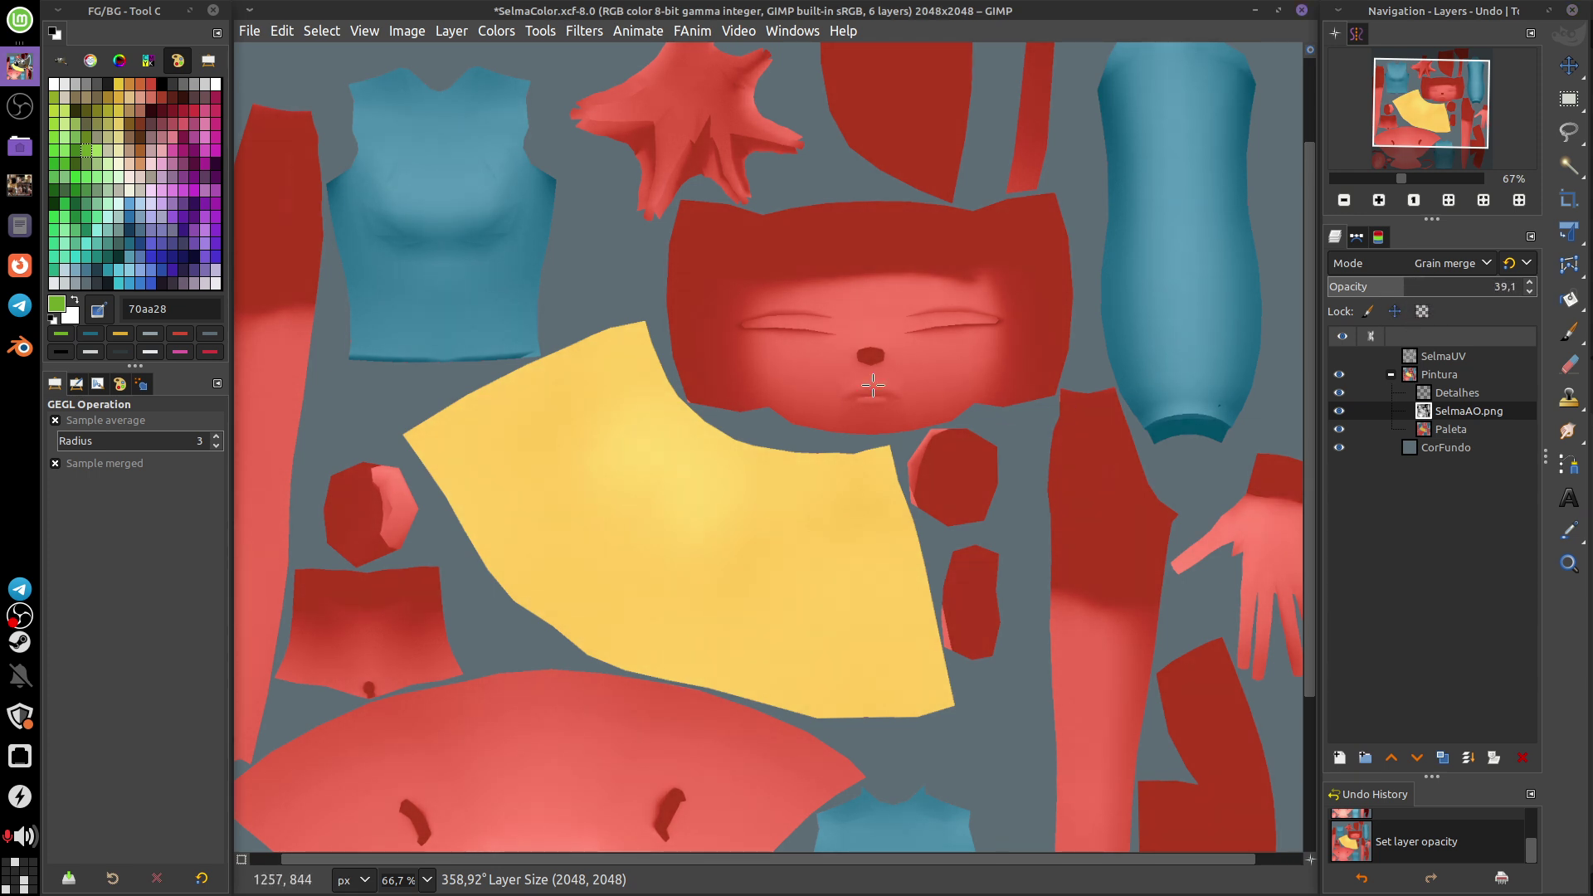
Step: Export the texture over SelmaColor.png, and switch to Blender to reload the SelmaColor image in the Shading workspace
left_click(248, 31)
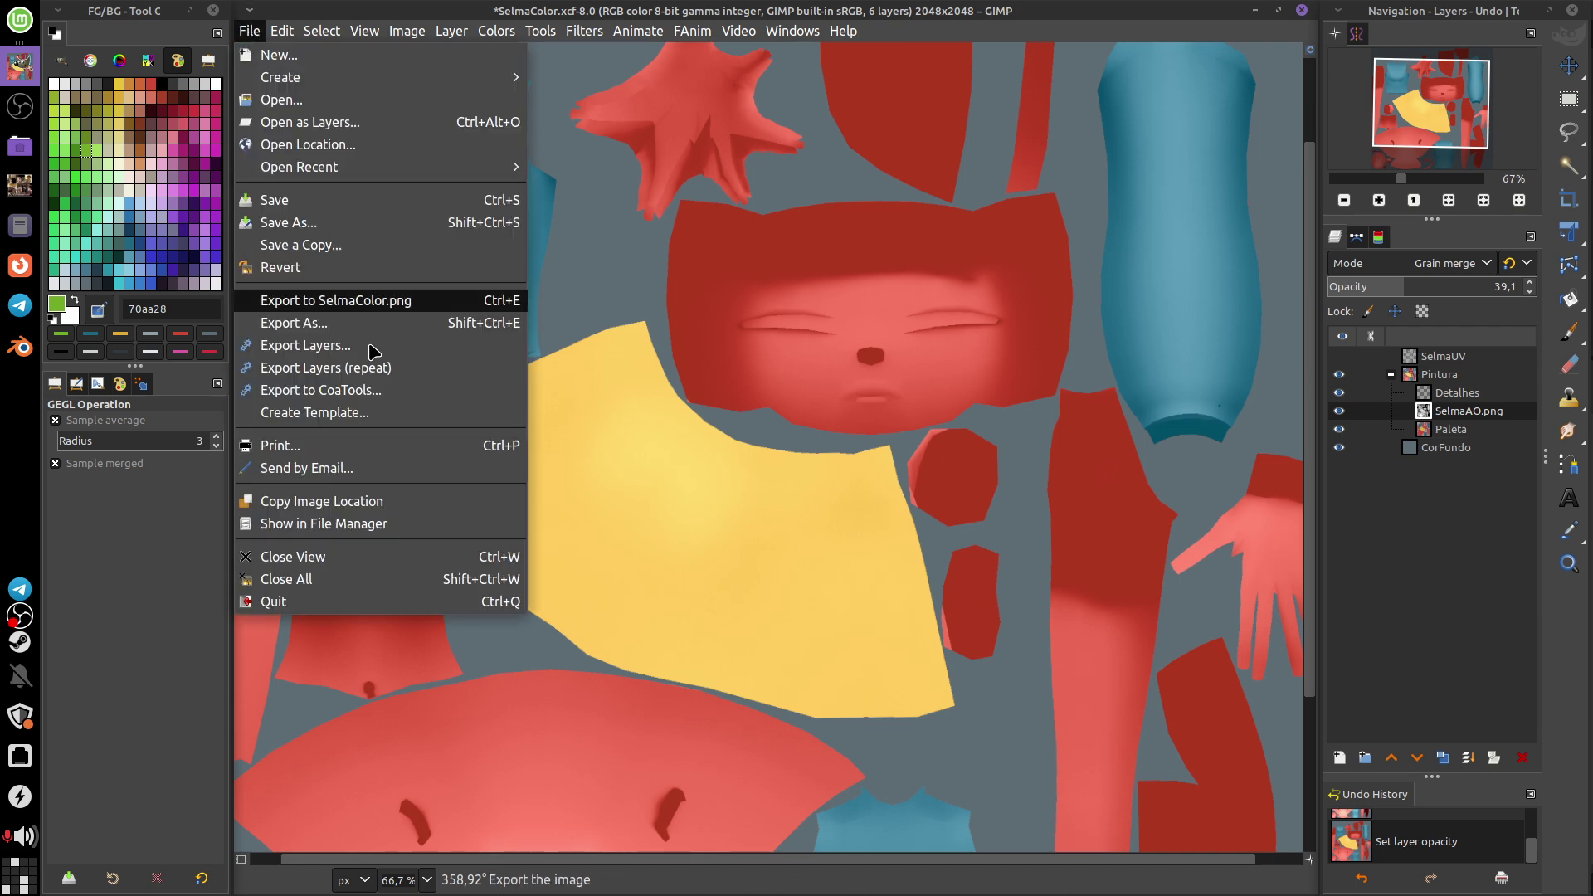
left_click(419, 309)
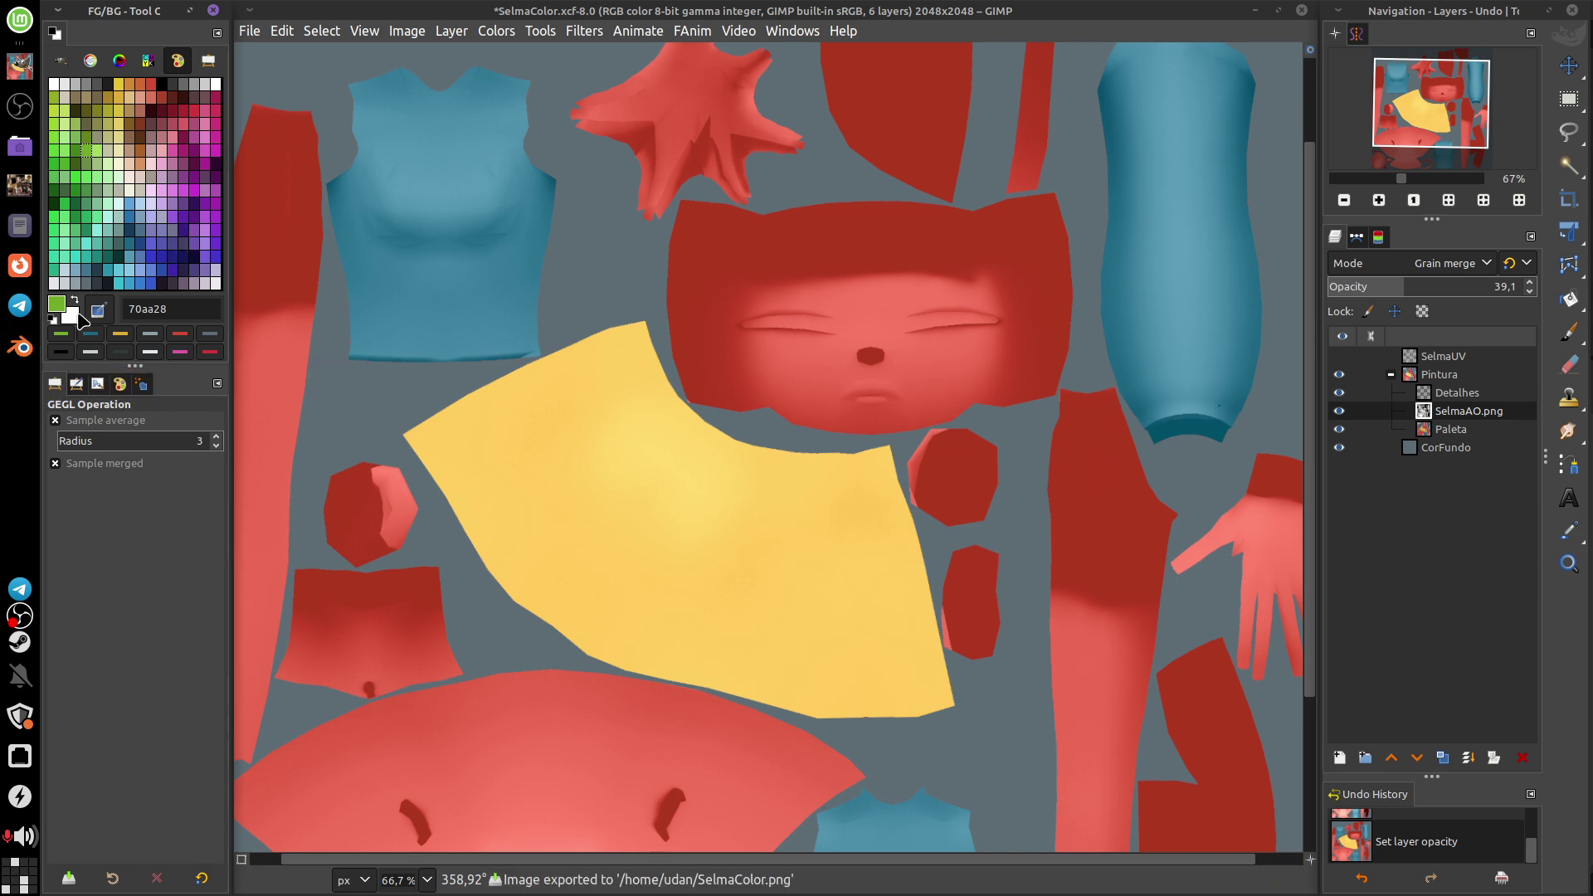
left_click(26, 344)
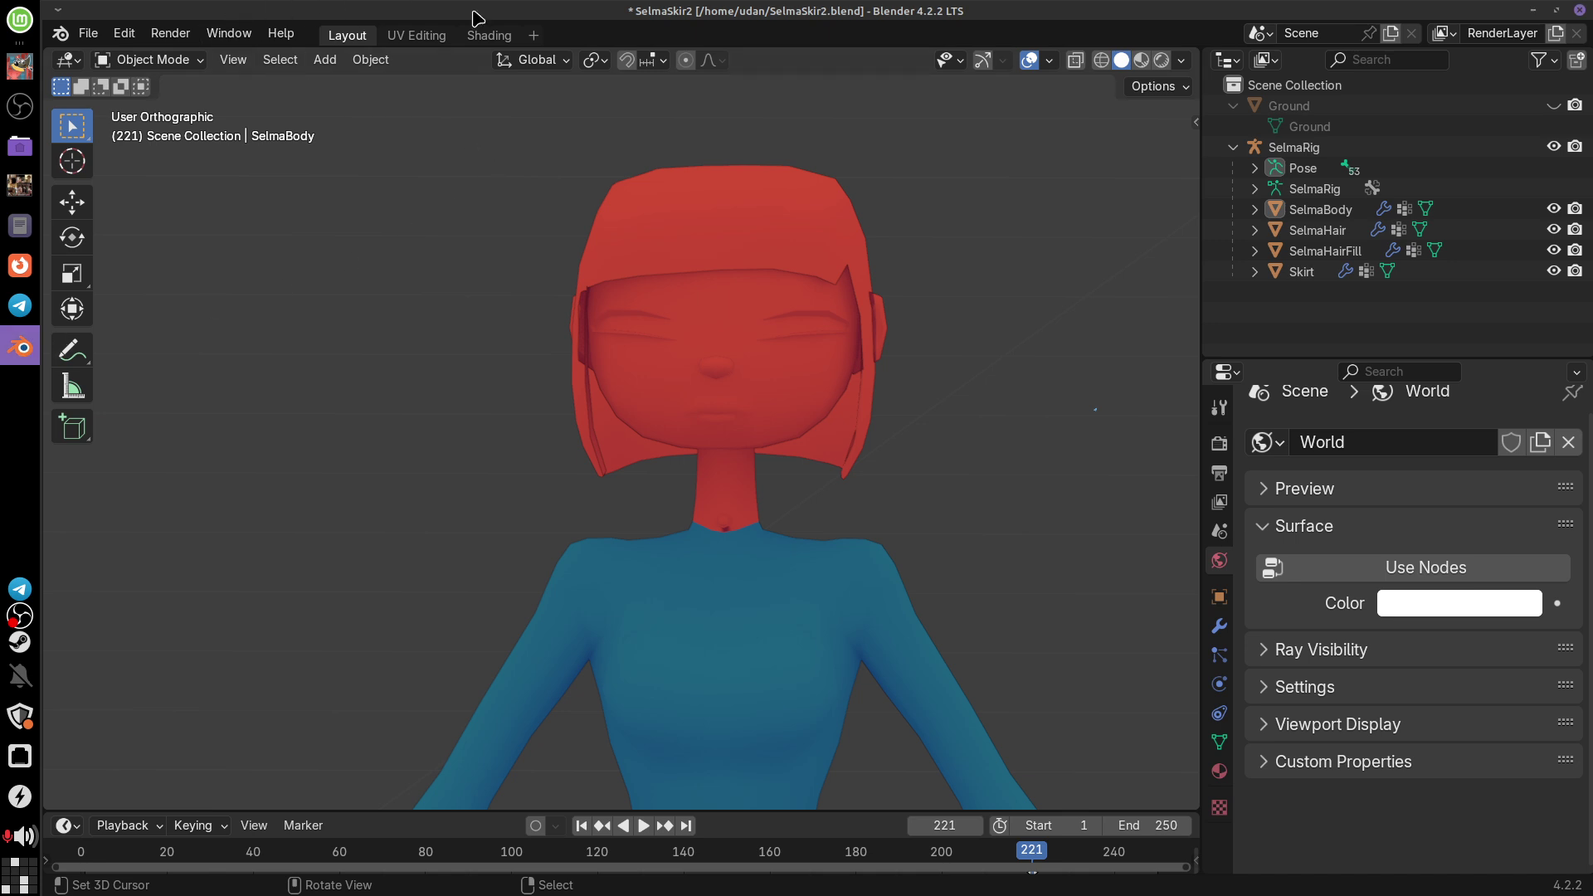
left_click(490, 35)
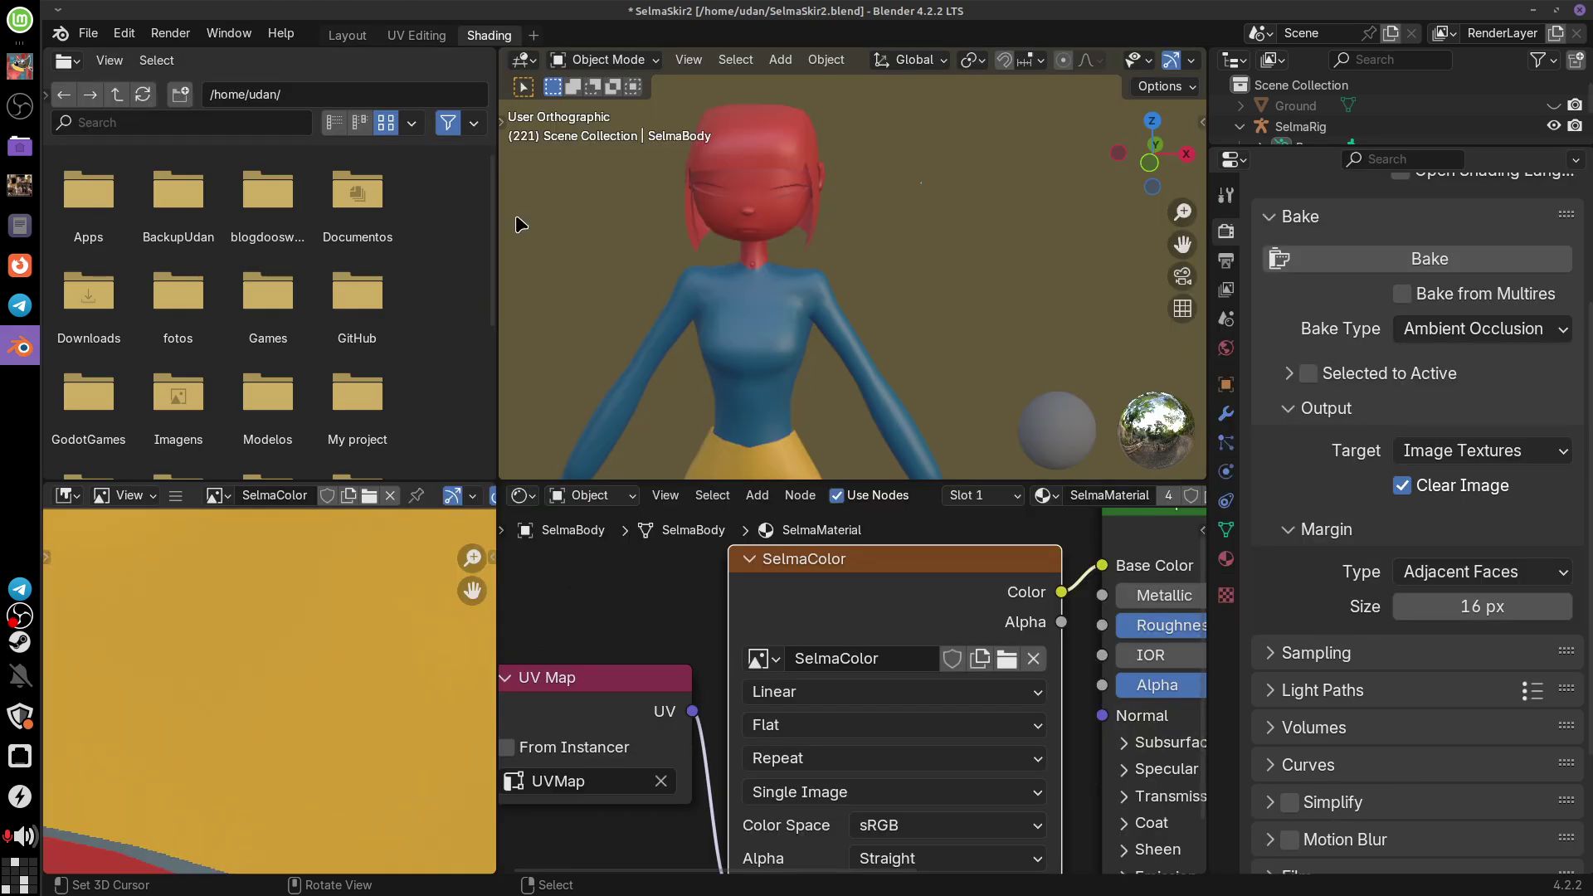
left_click(175, 495)
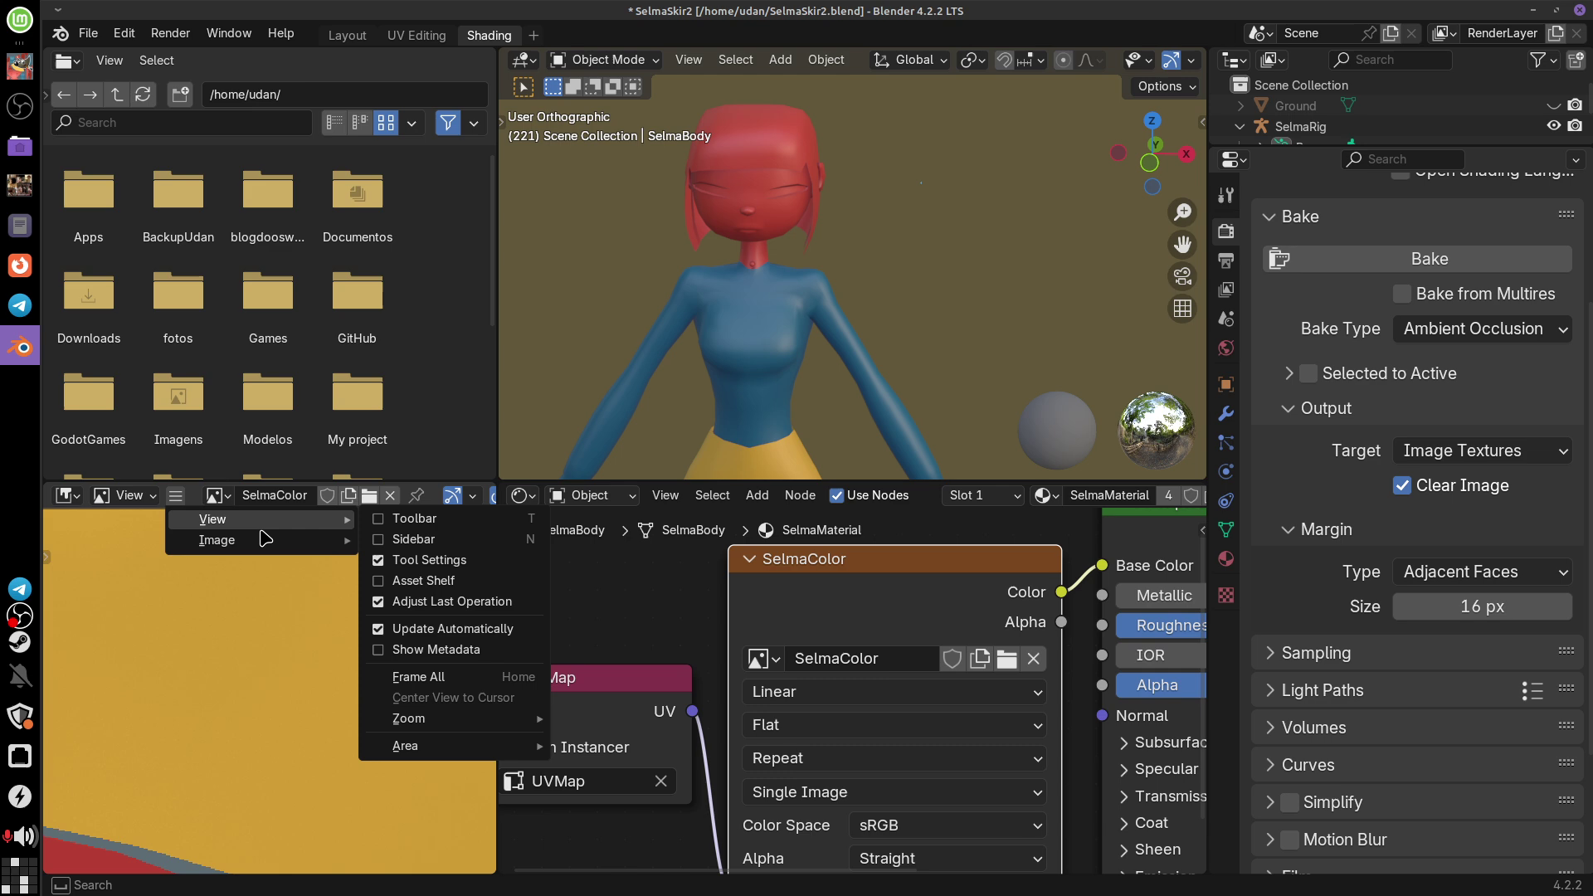
mouse_move(217, 540)
left_click(491, 285)
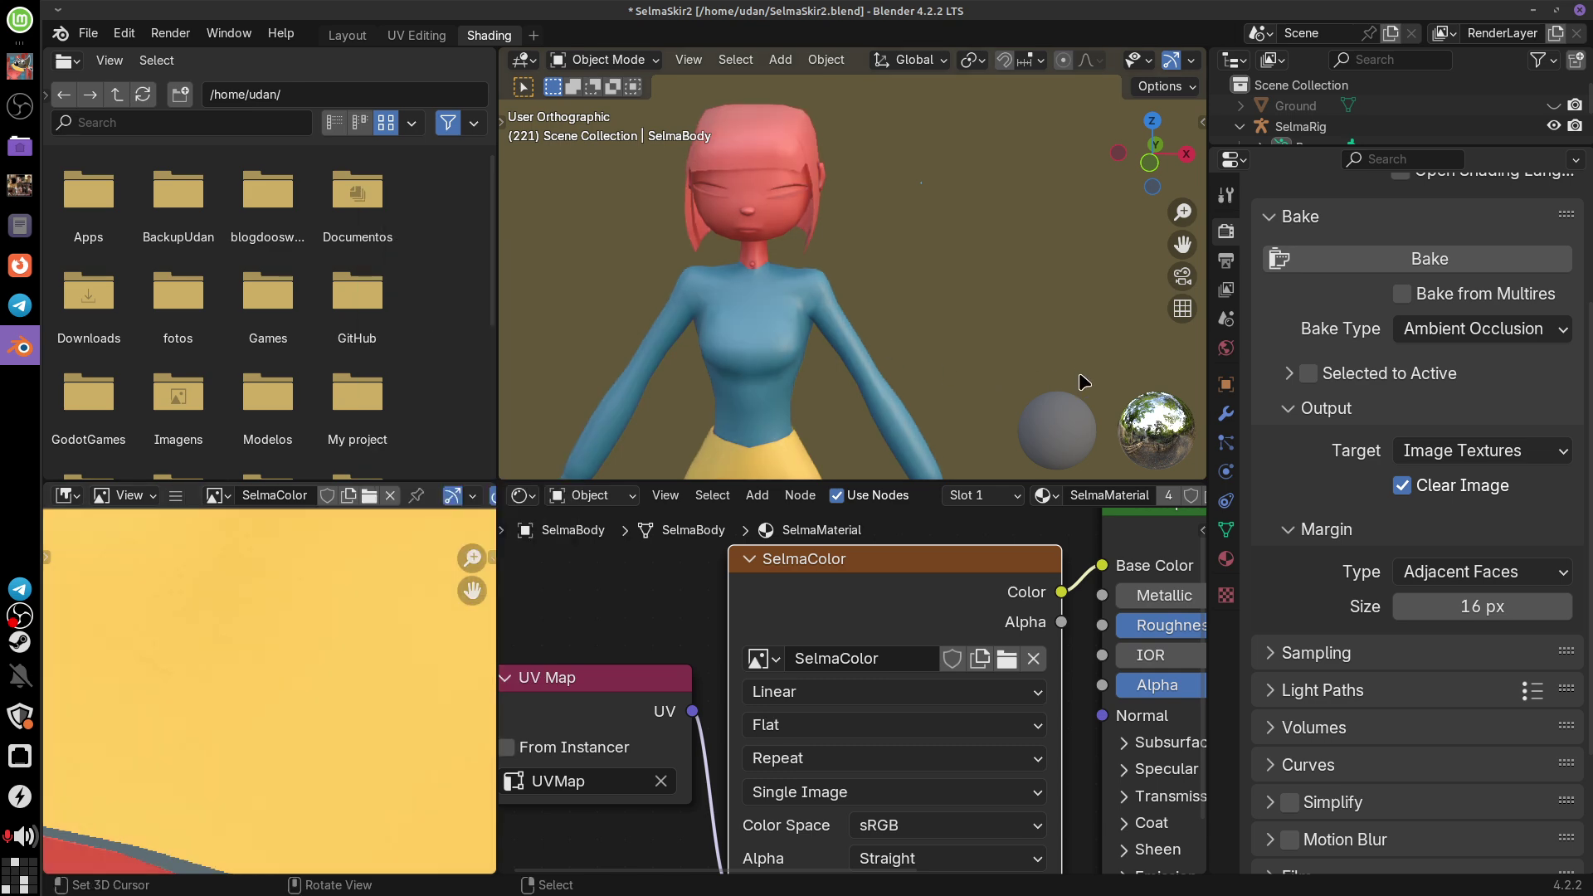
Step: Examine the reloaded texture on the character's head, torso and skirt in the Layout workspace and return to the Shading workspace
middle_click_drag(1084, 382, 979, 316)
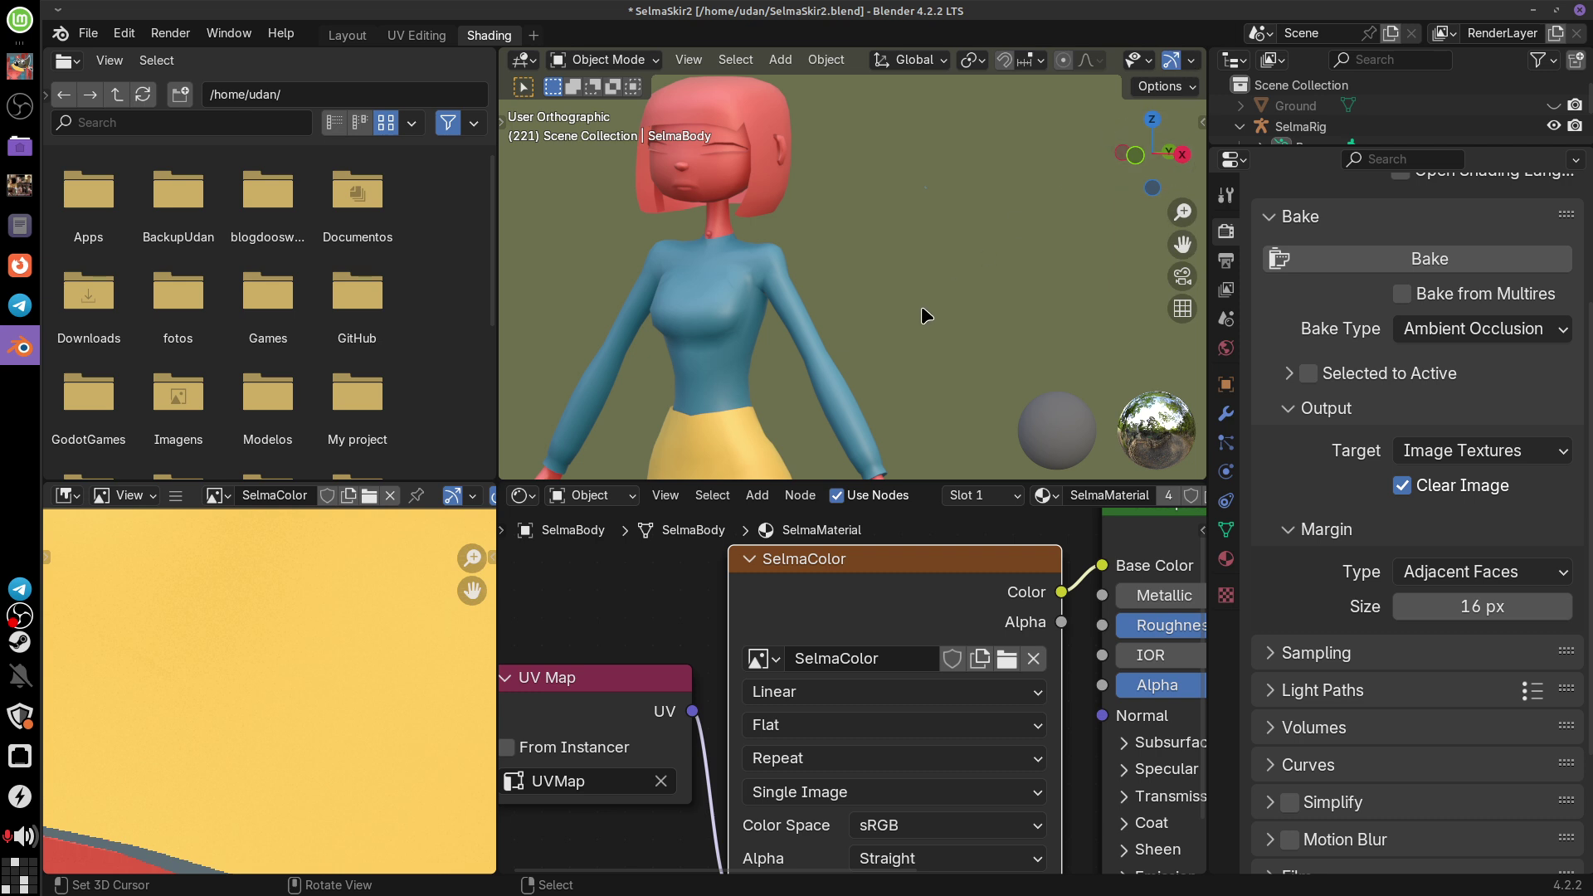
scroll(1050, 659, "right", 5, "ctrl")
left_click_drag(1049, 660, 1157, 672)
middle_click_drag(1062, 415, 676, 214)
left_click(357, 38)
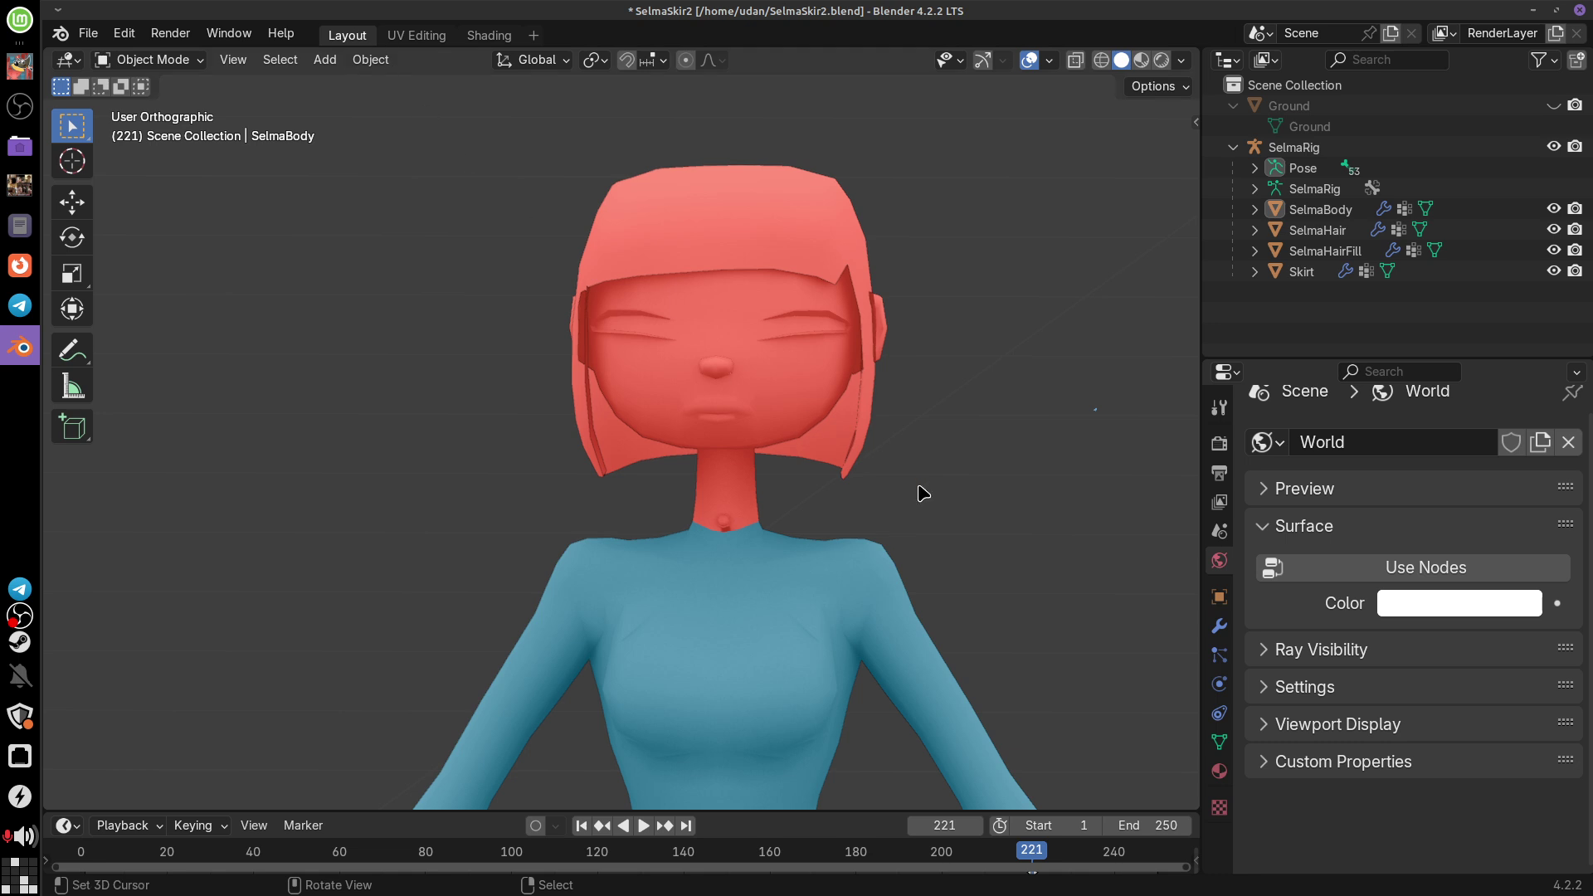
mouse_move(921, 490)
middle_mouse_down()
mouse_move(914, 587)
mouse_move(971, 515)
mouse_move(956, 417)
mouse_move(988, 410)
mouse_move(982, 424)
middle_mouse_up()
scroll(982, 426, "down", 3)
middle_click_drag(946, 490, 913, 497)
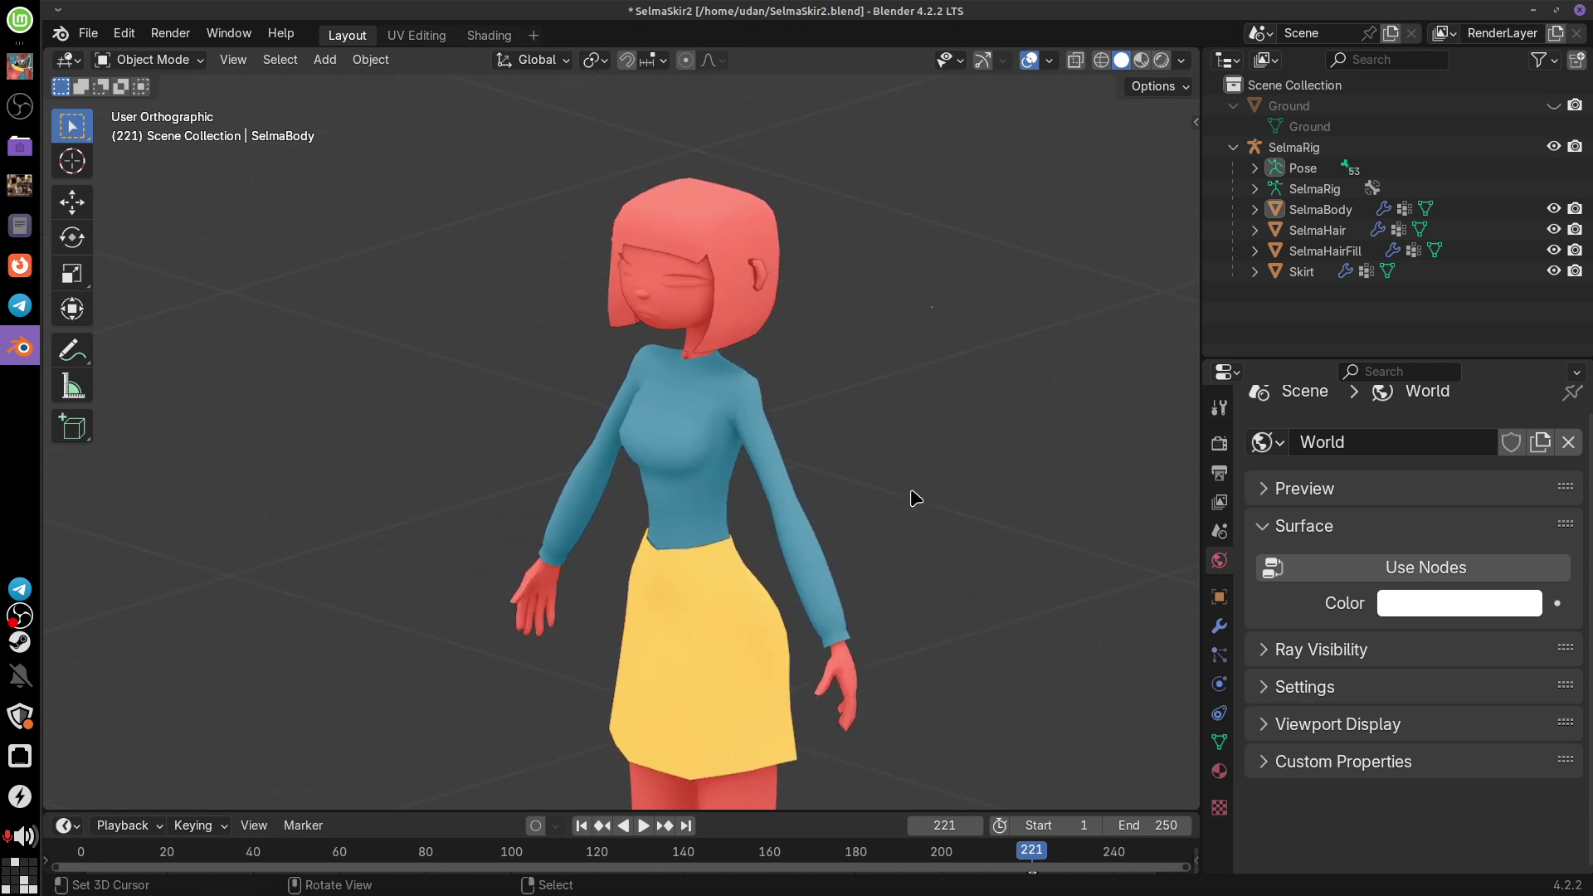
left_click(489, 35)
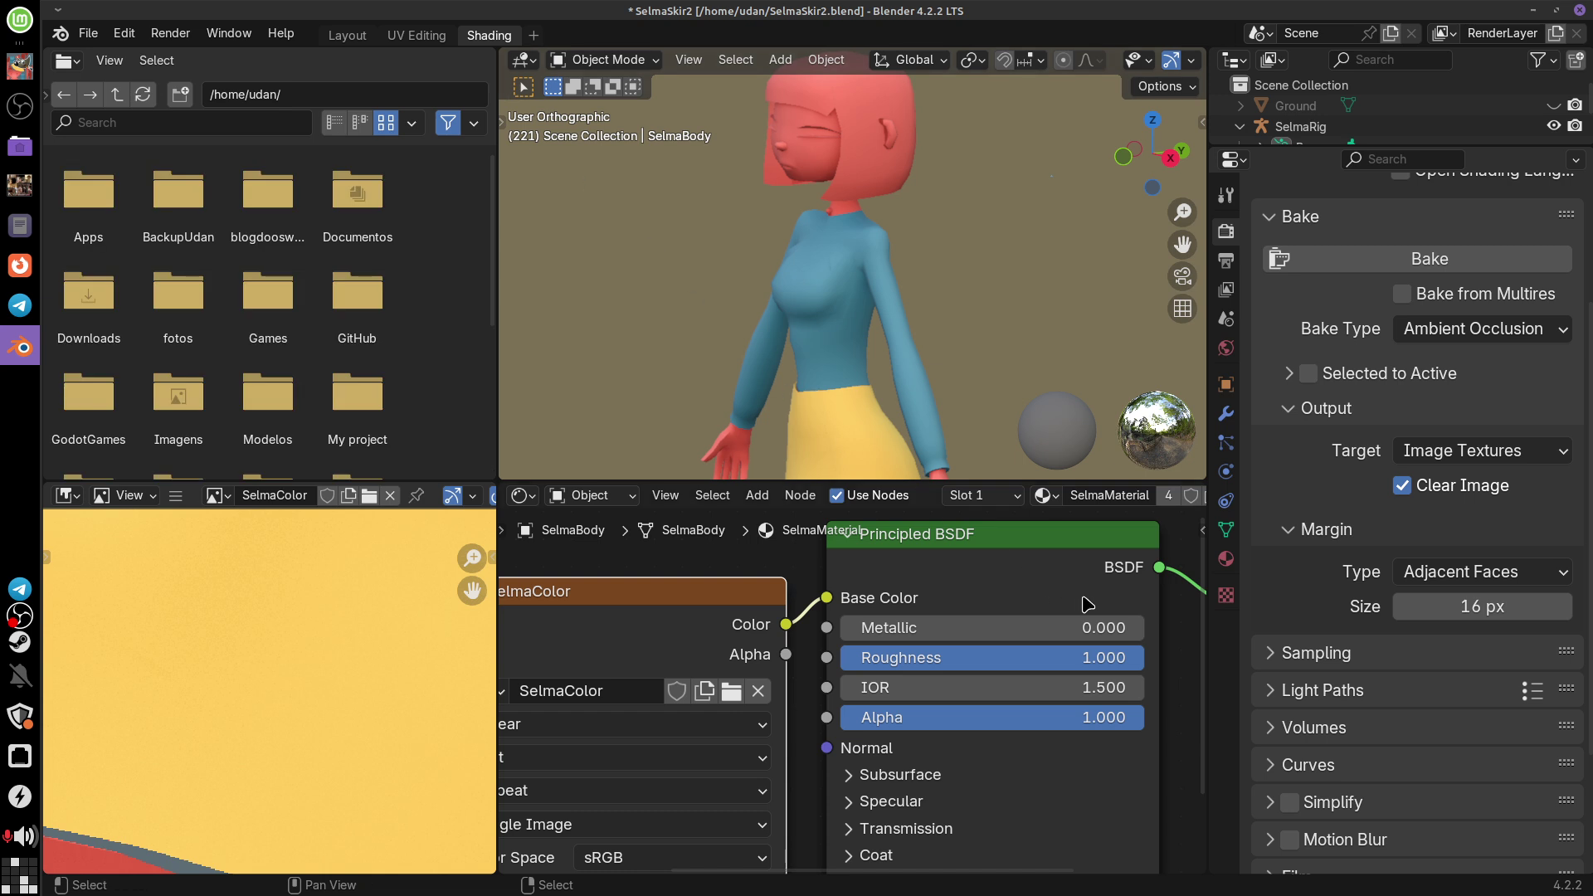